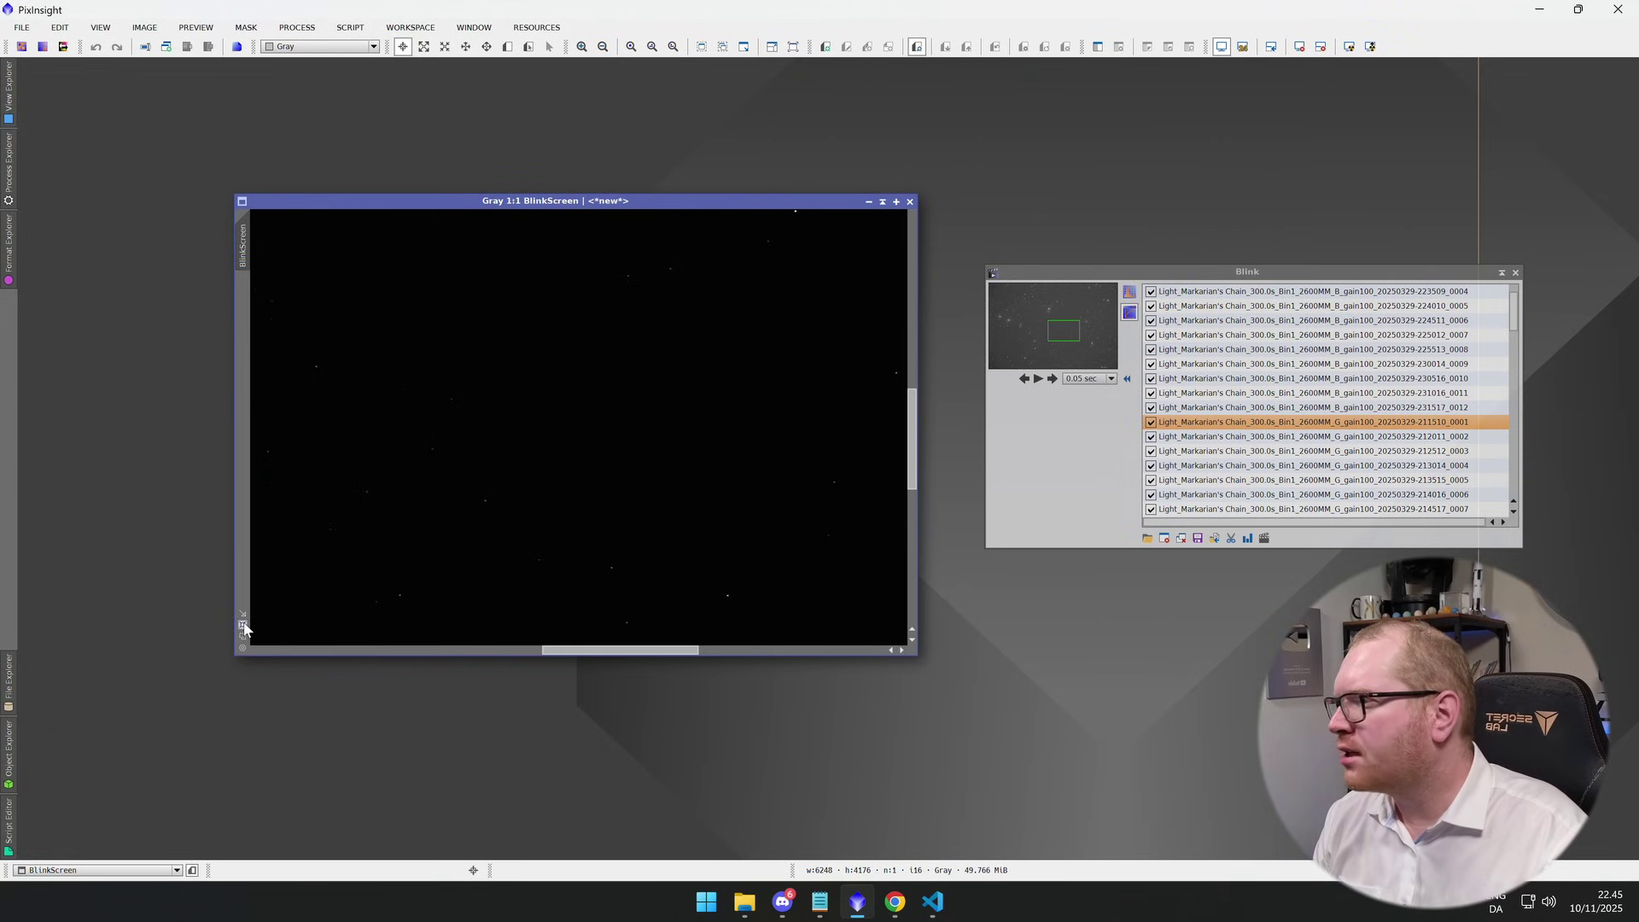
- Fit the blink image to its window, apply STF AutoStretch, and zoom in on the bright streak
click(244, 629)
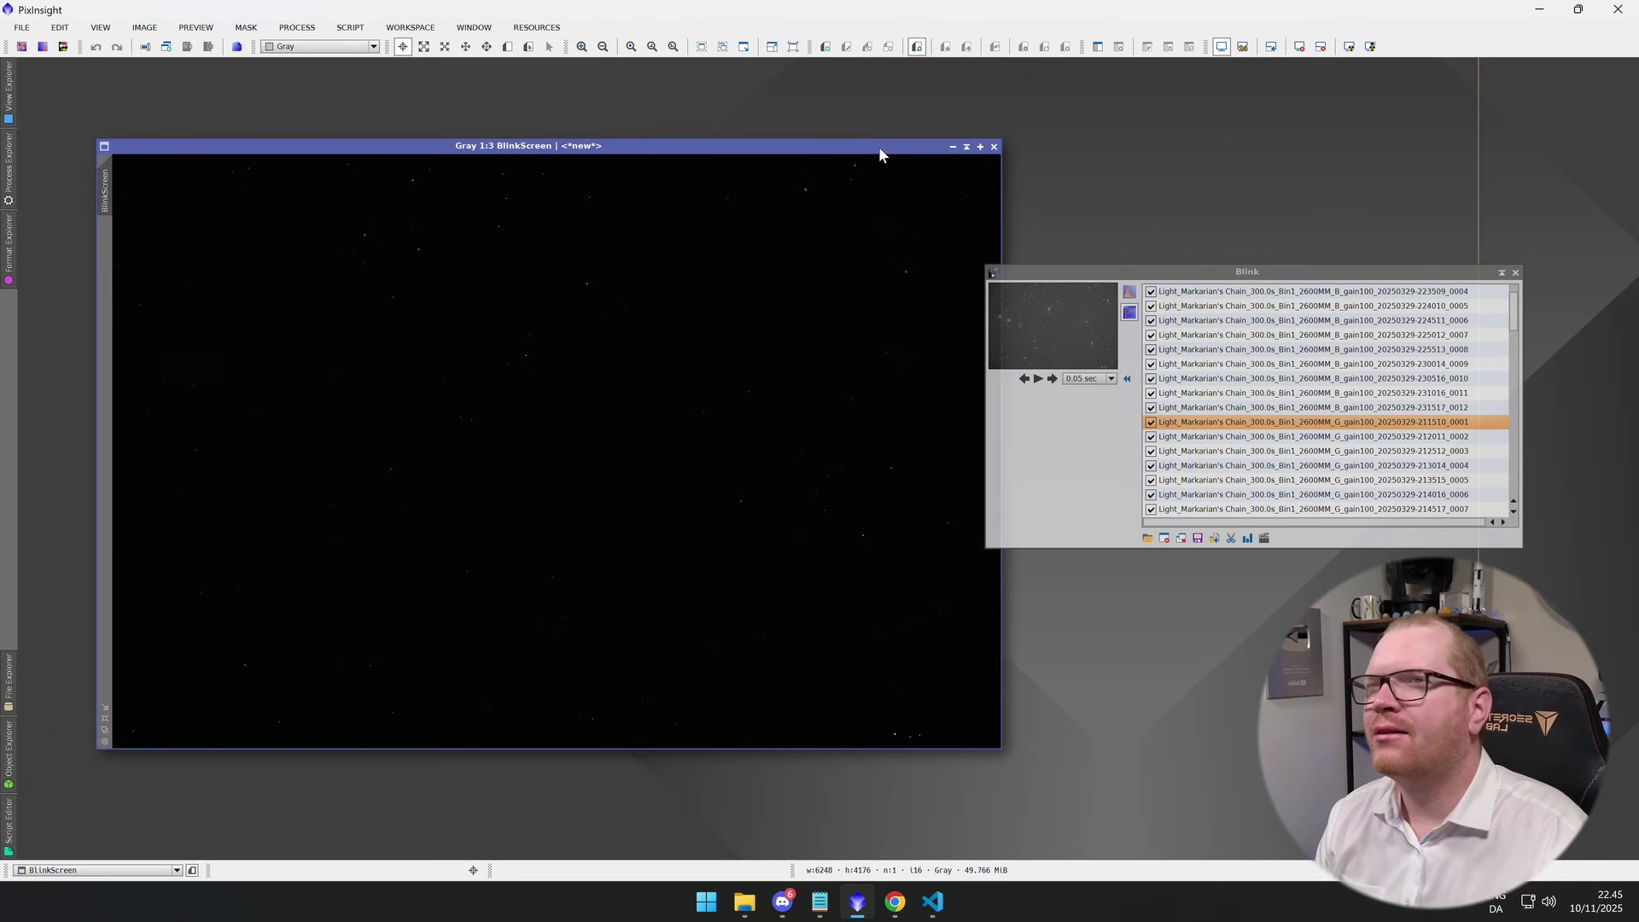
click(1349, 46)
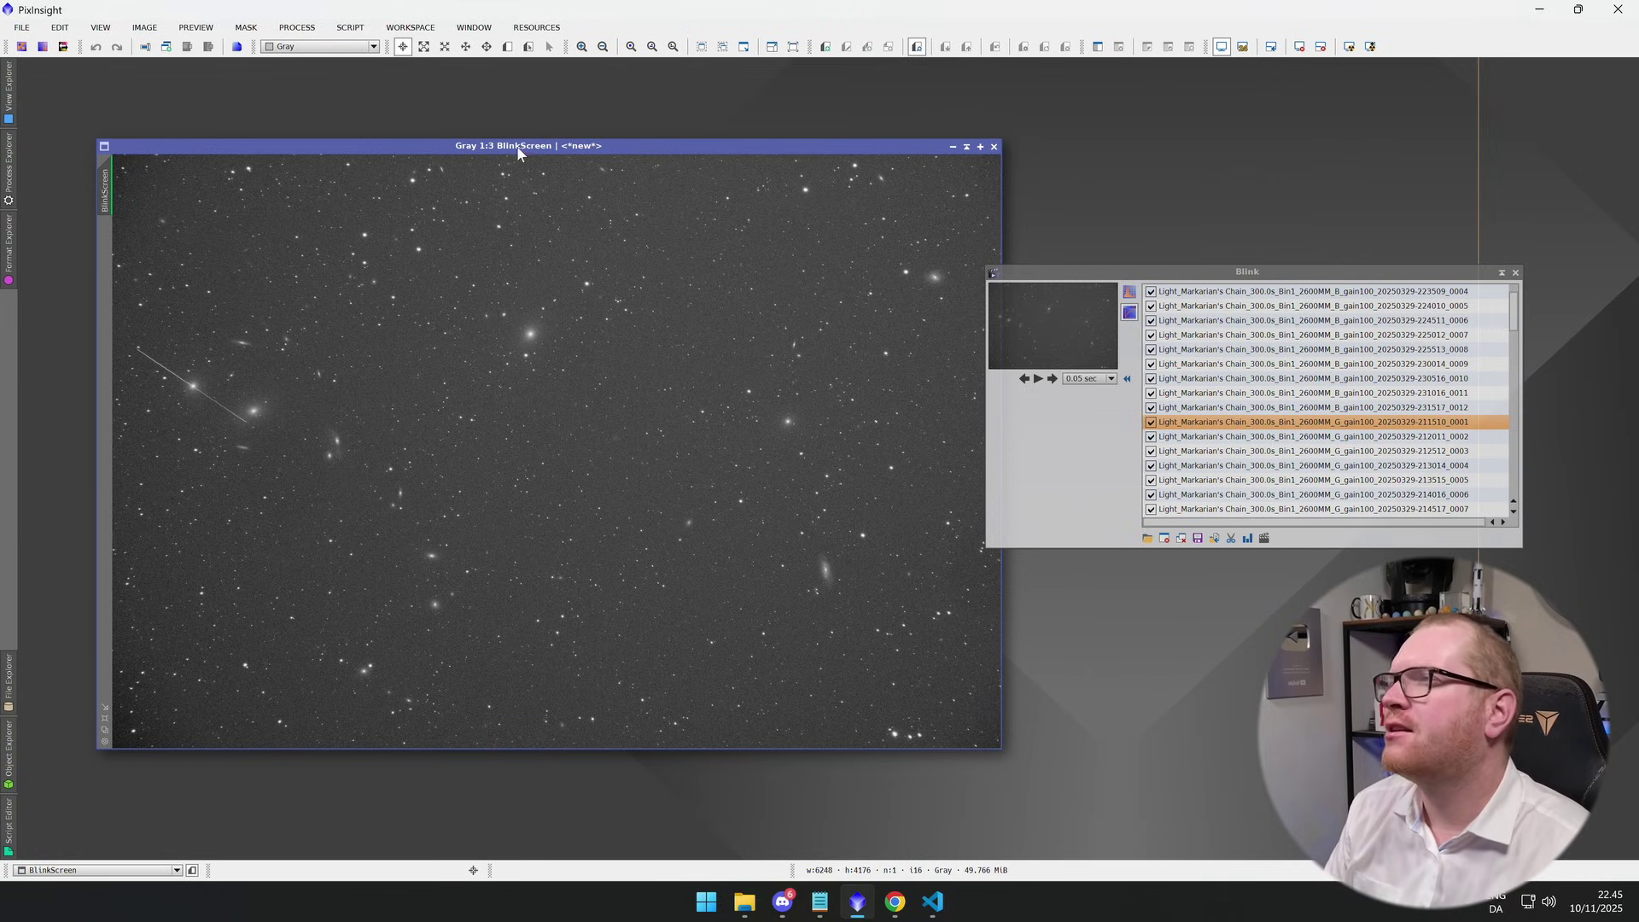
drag(518, 152, 561, 139)
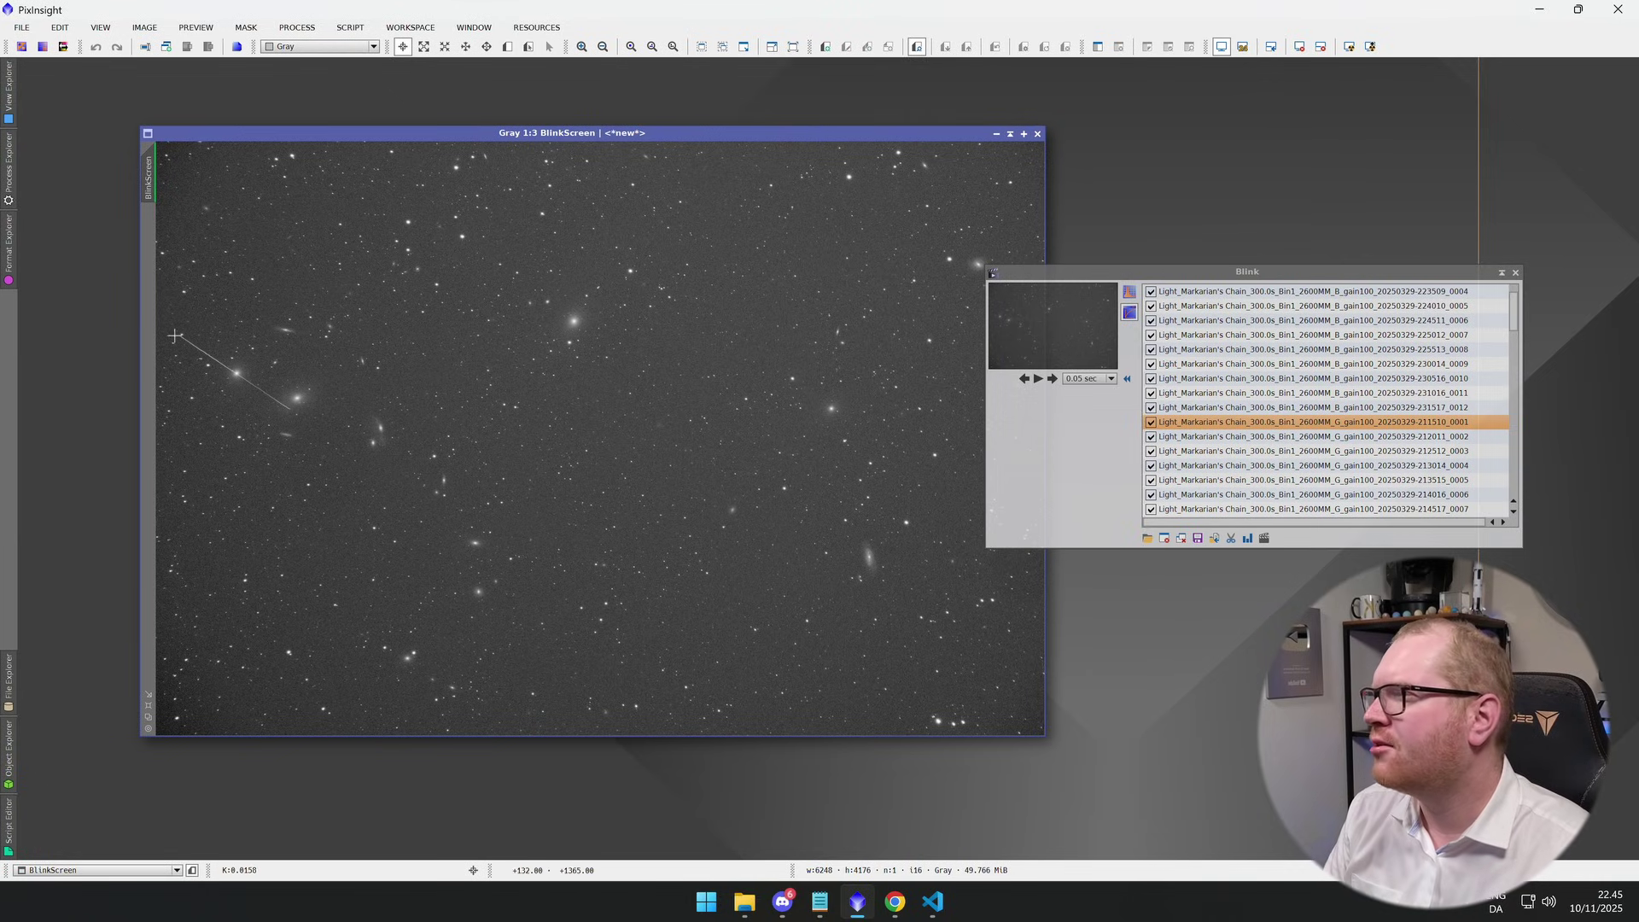
scroll(210, 355, up, 3)
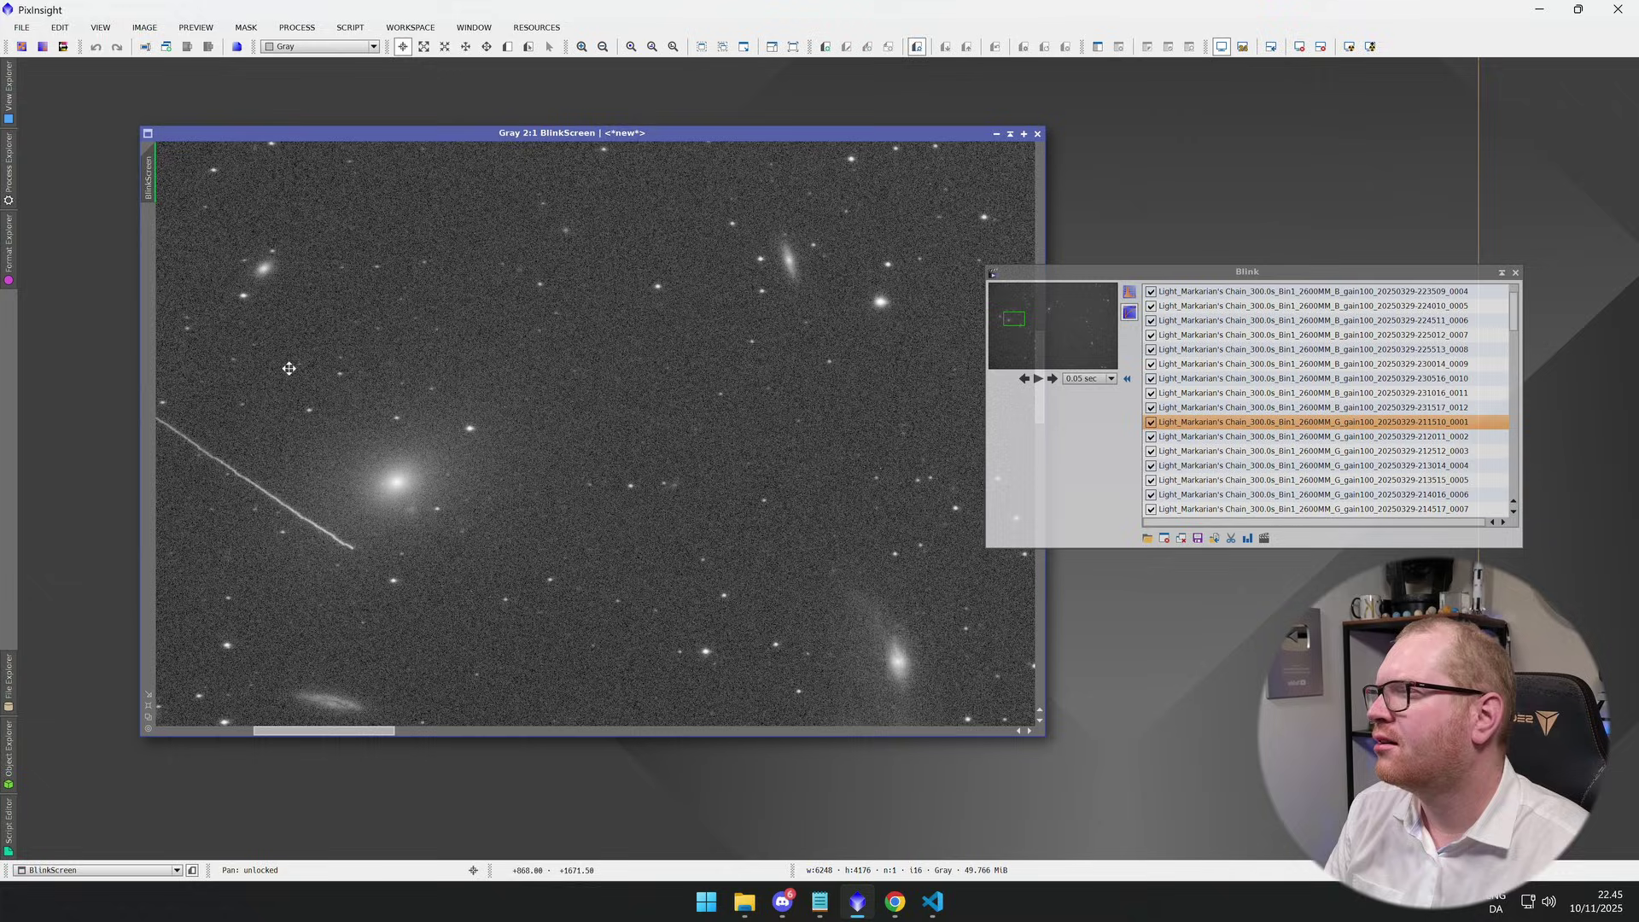
mouse_move(288, 367)
mouse_down()
mouse_move(651, 330)
mouse_move(713, 437)
mouse_up()
scroll(666, 425, down, 1)
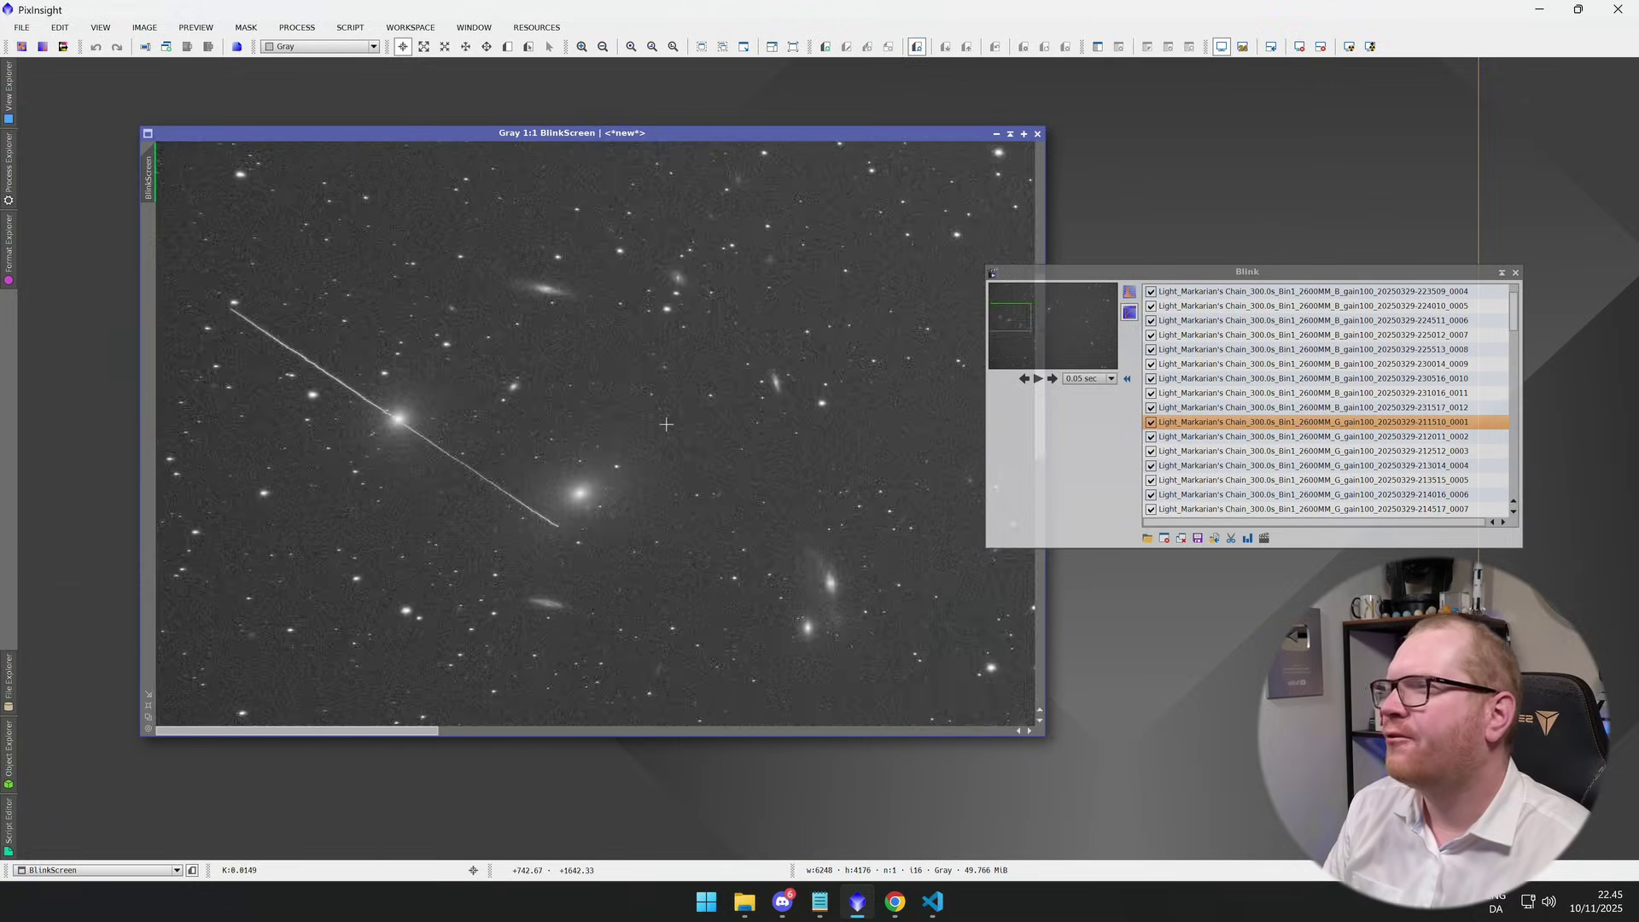
scroll(666, 424, down, 2)
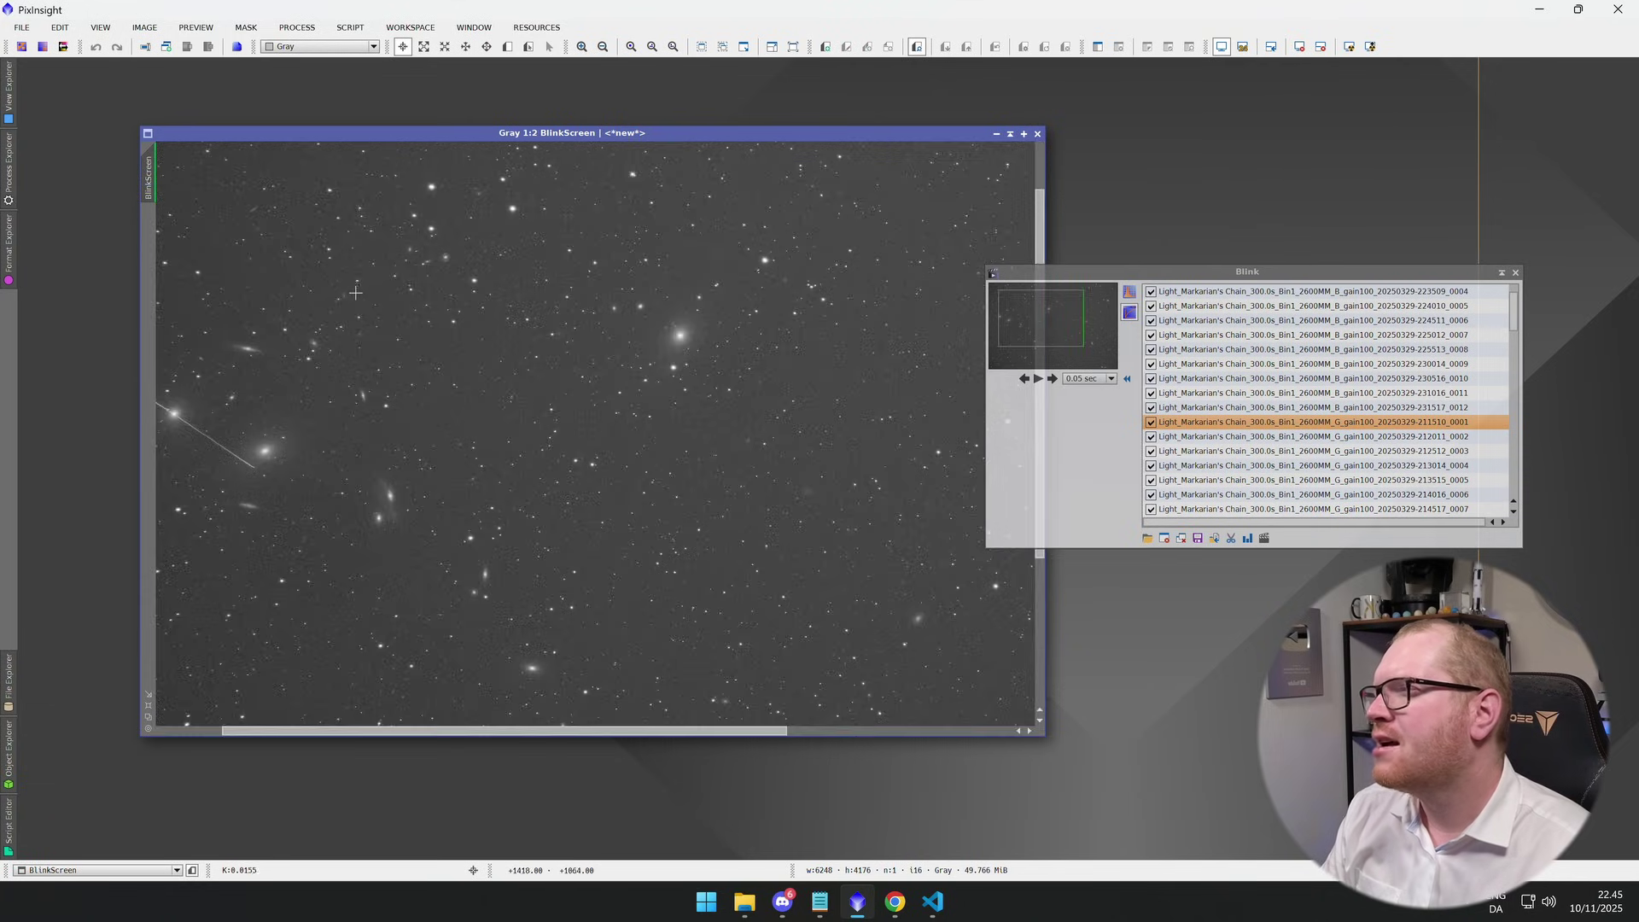
- Step through frames 0001 to 0005 and back to compare the streak's position
click(1233, 424)
key(Down)
key(Down)
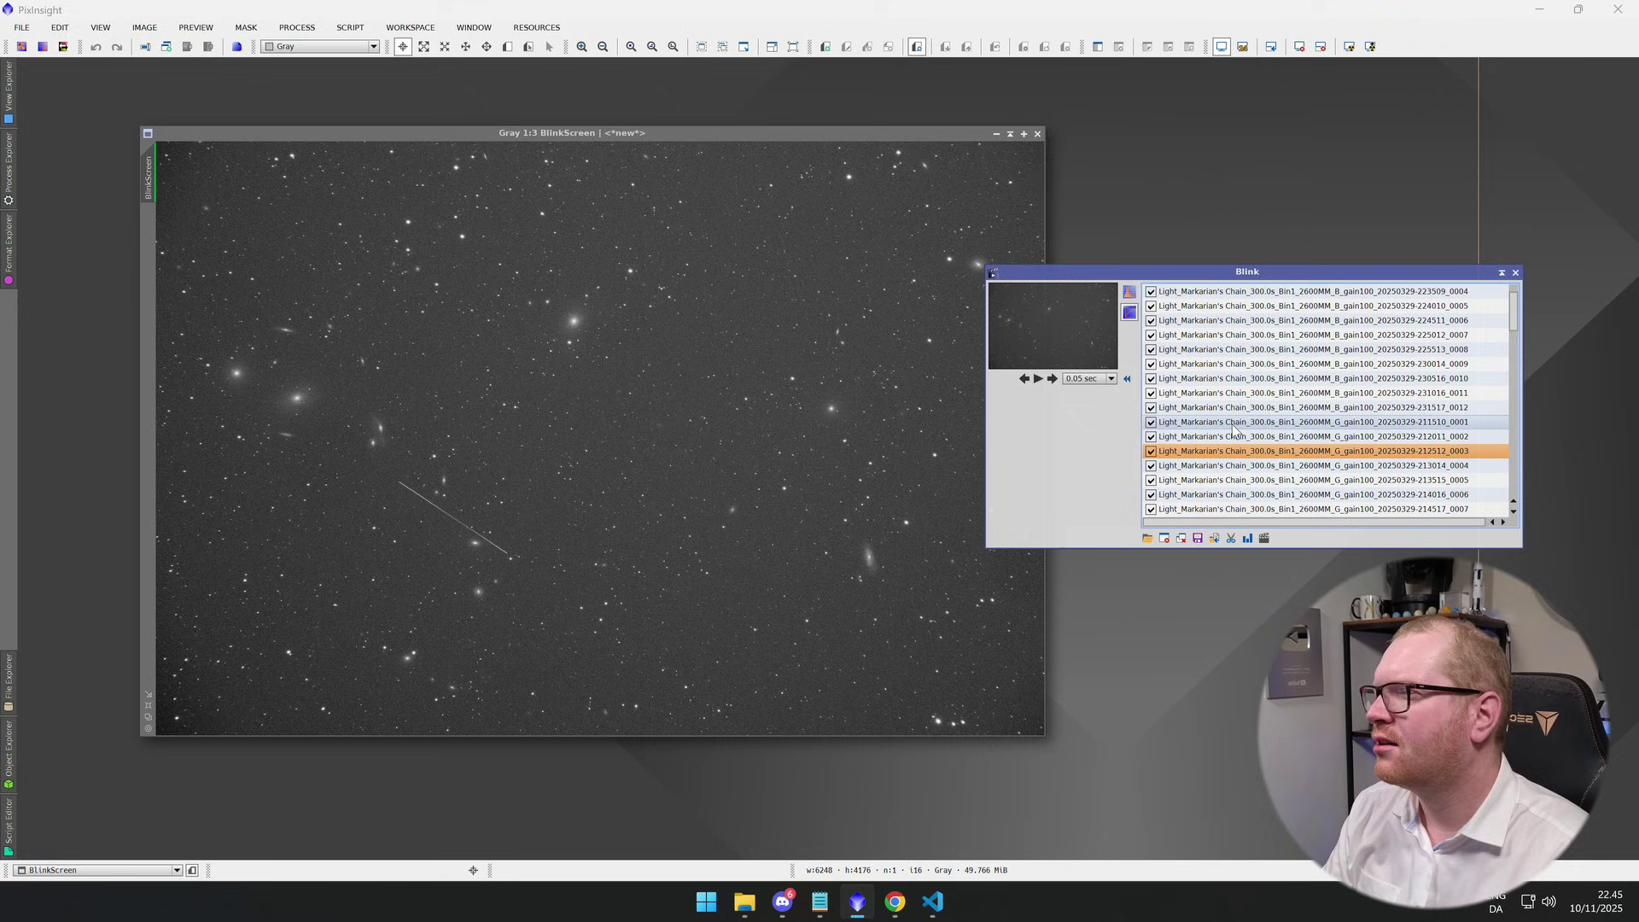
key(Down)
key(Down)
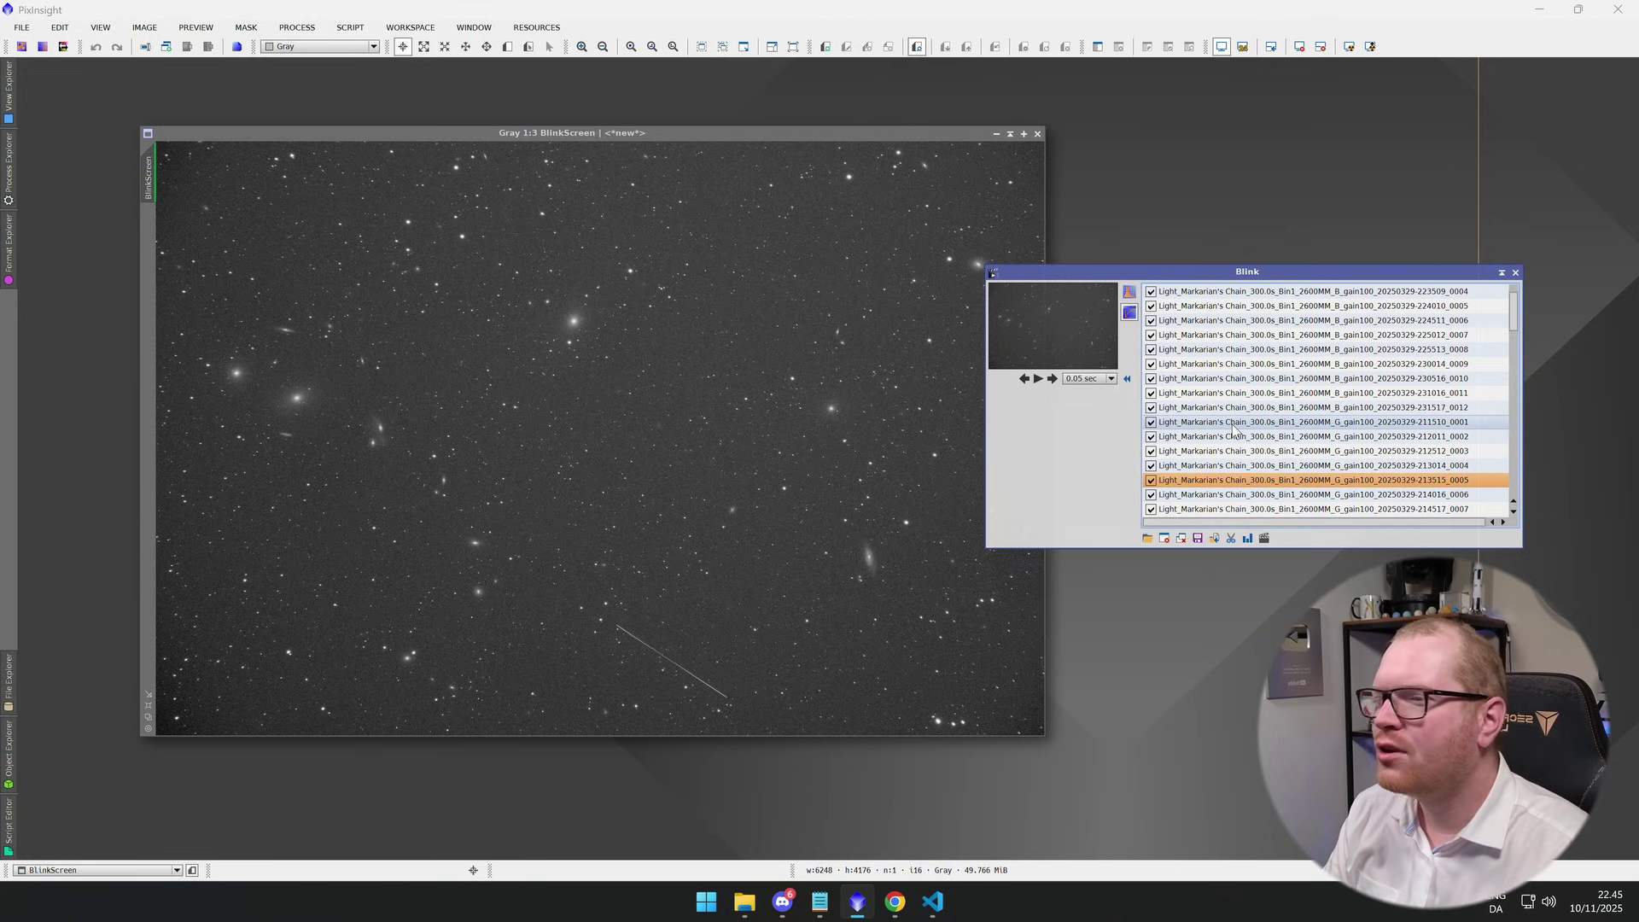
key(Up)
key(Up)
key(Up)
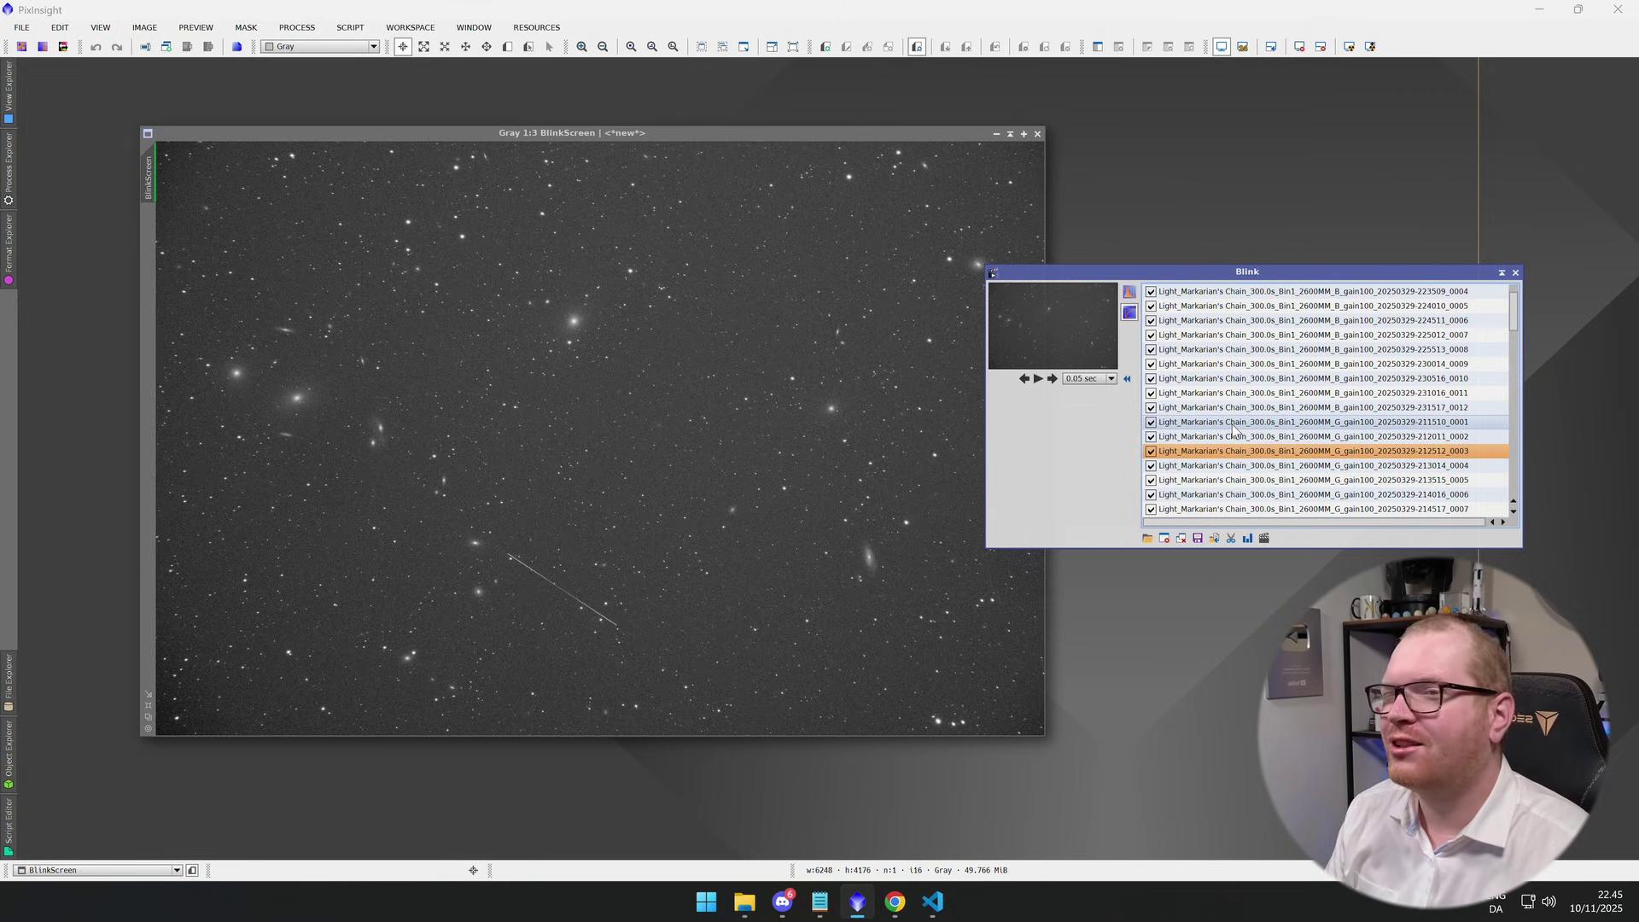
key(Up)
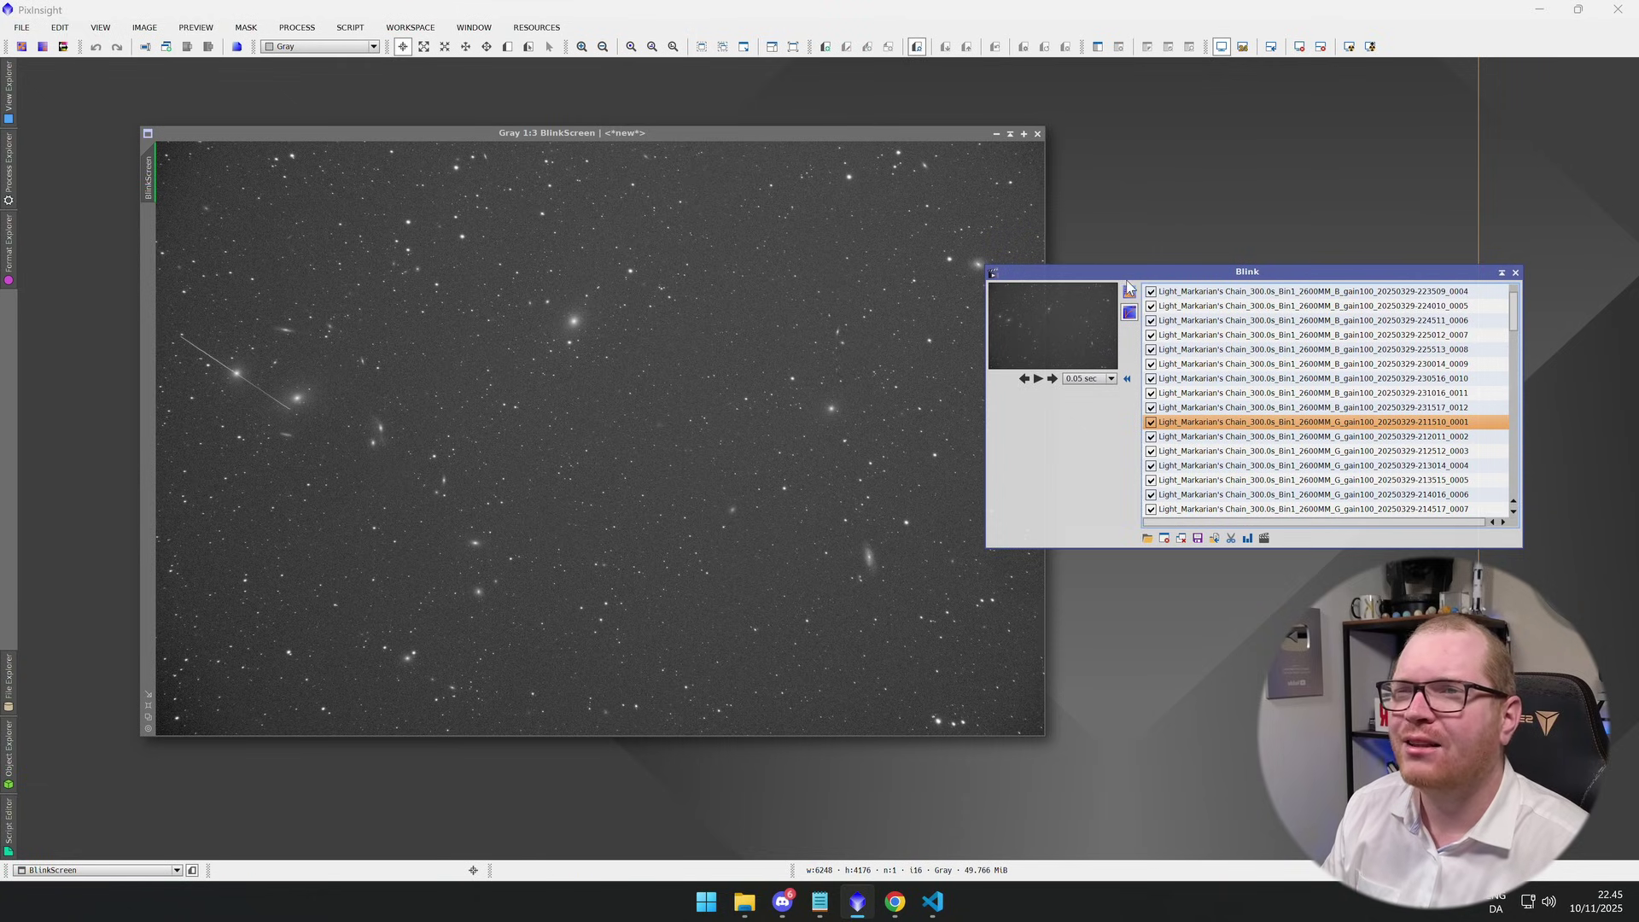
- Rearrange the Blink and BlinkScreen windows and advance from frame 0002 to 0005
drag(1142, 271, 1205, 259)
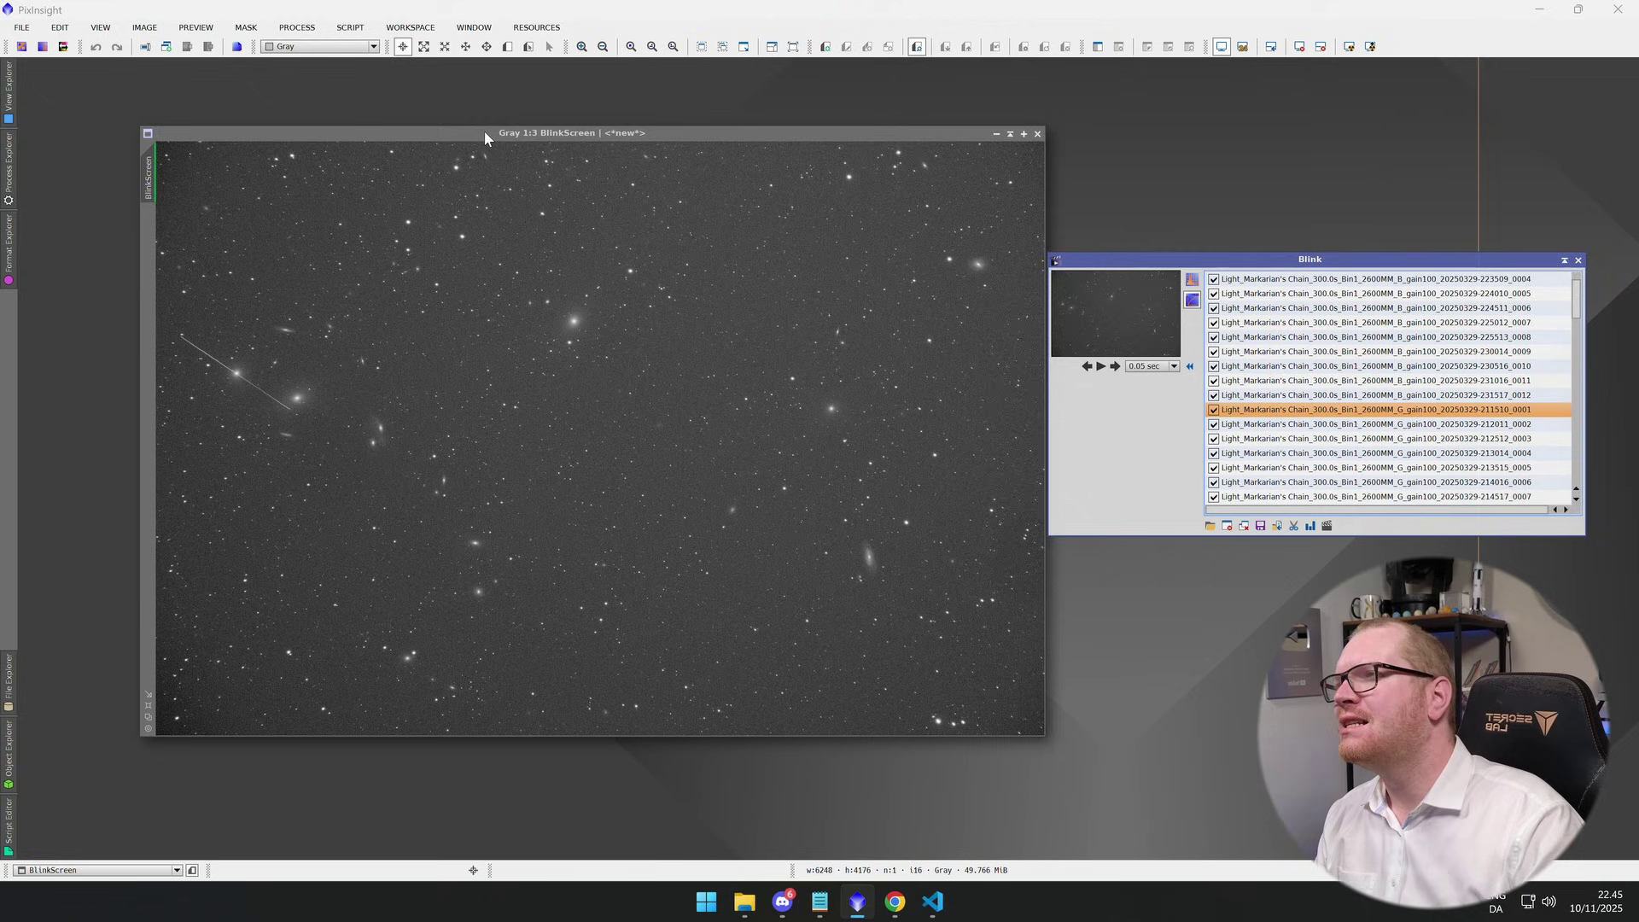
drag(484, 131, 556, 119)
click(1319, 426)
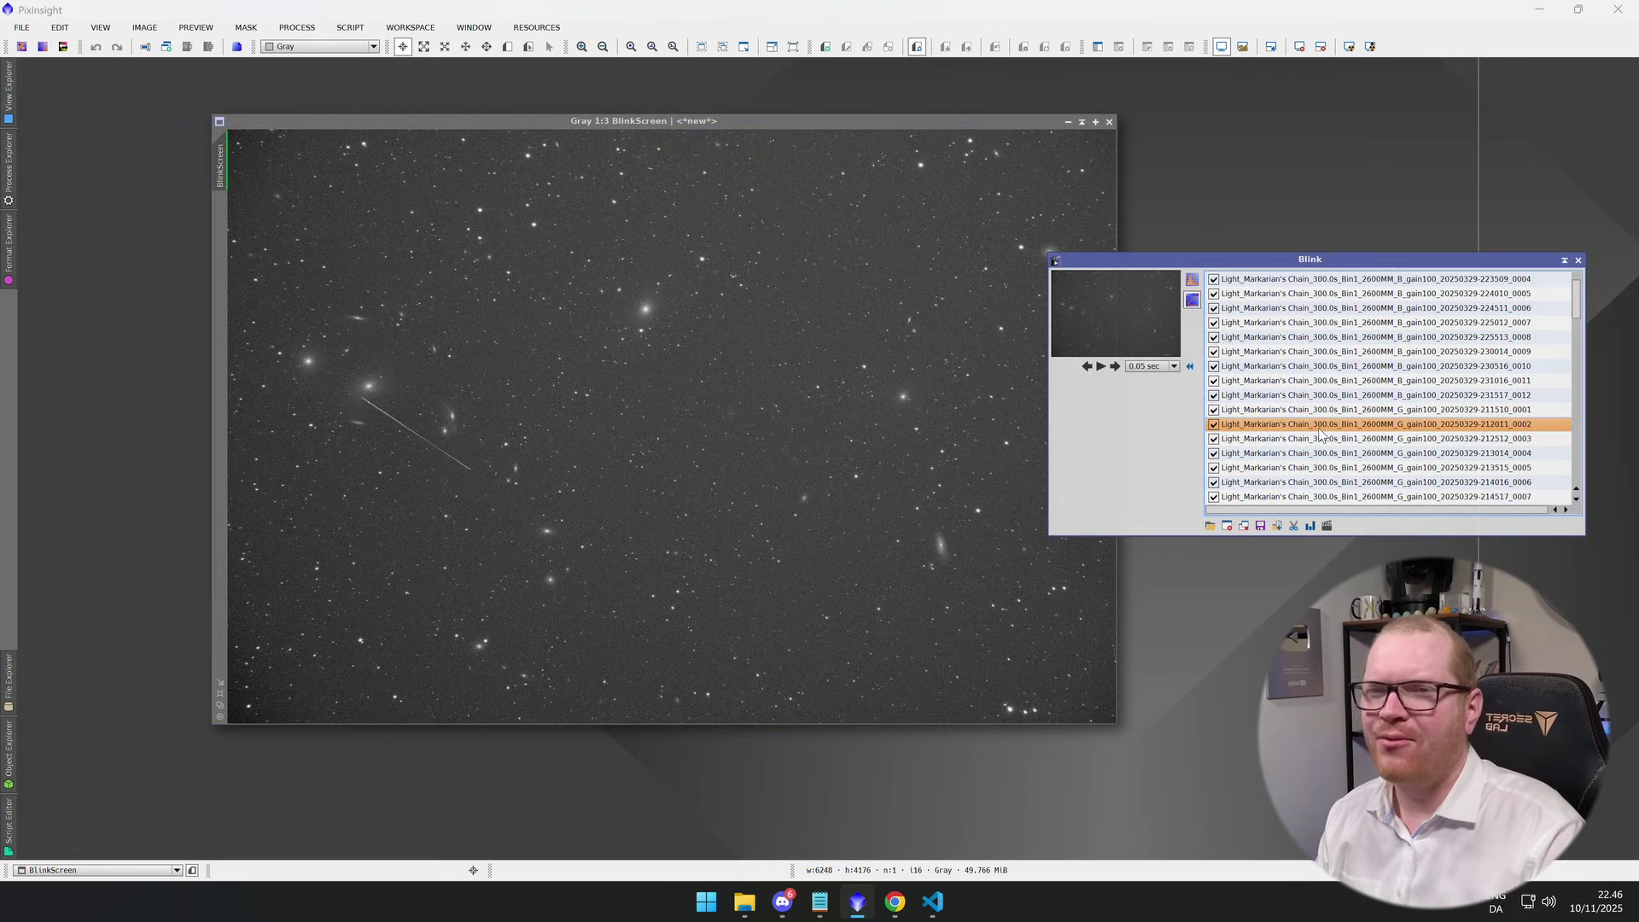
key(Down)
key(Down)
key(Down)
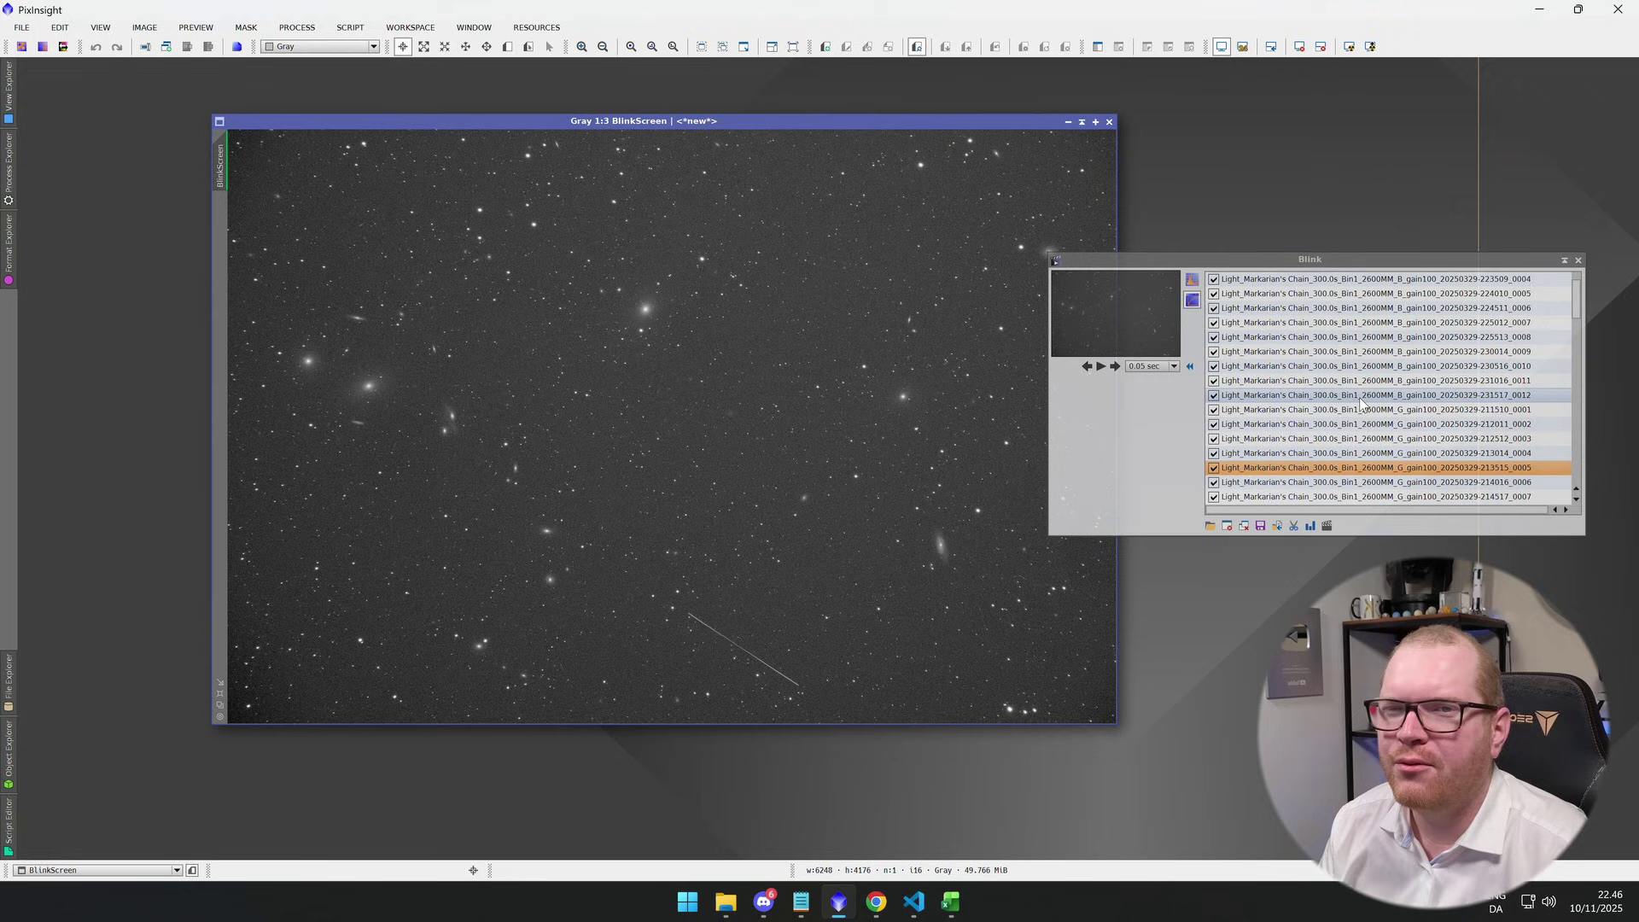
- Select frame 0001 and zoom to 2:1 on the trail's starting point
click(1384, 406)
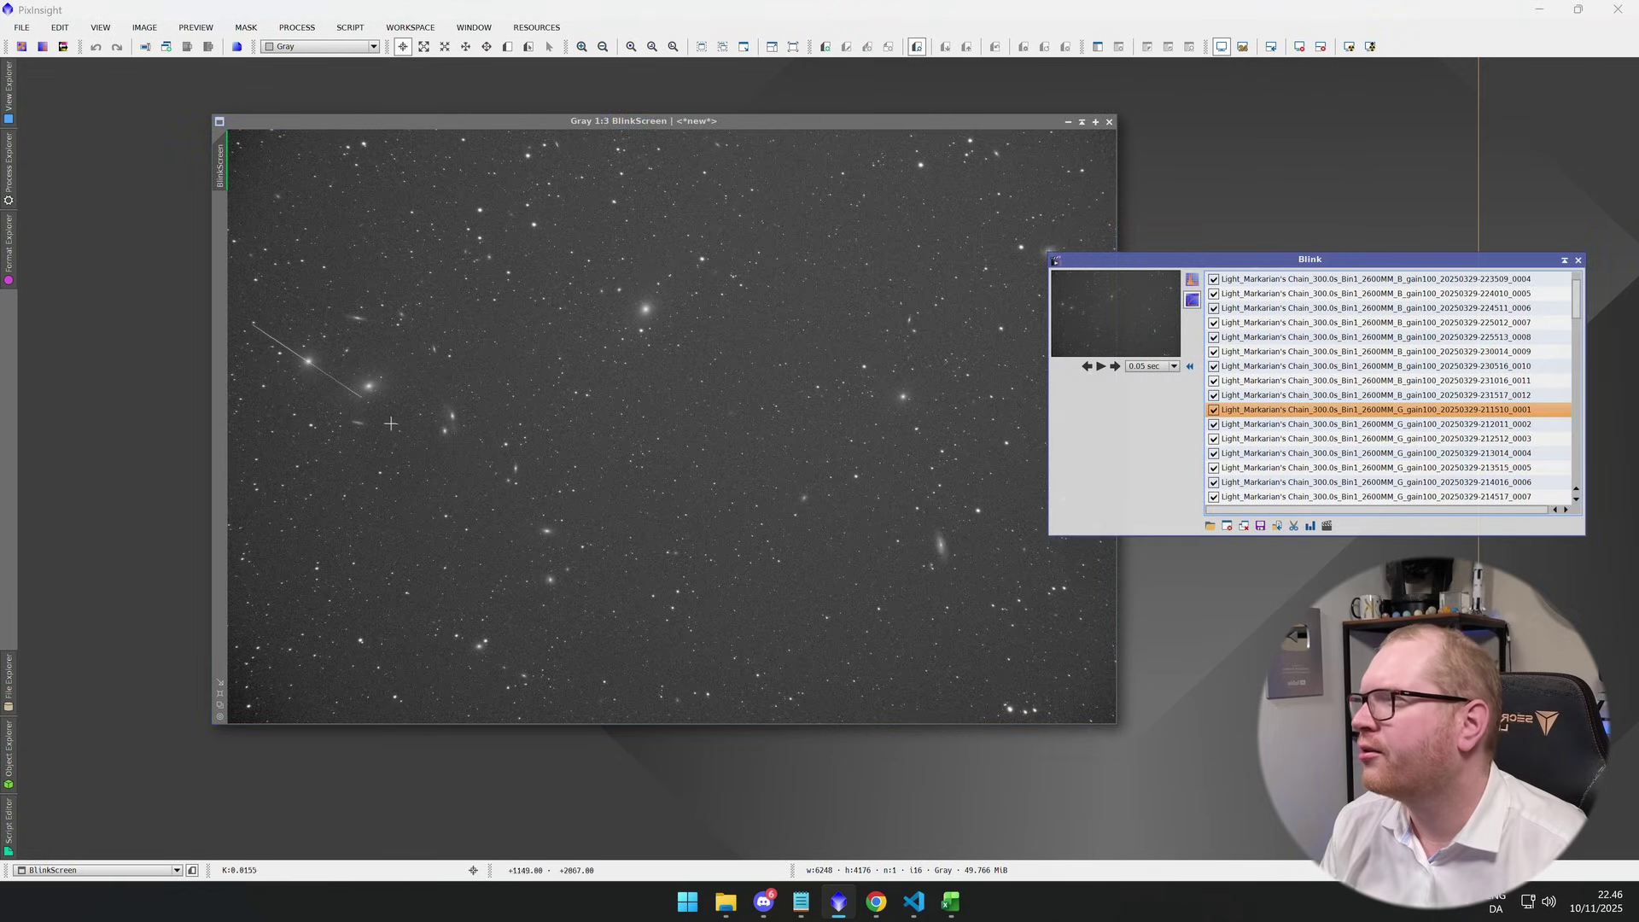
click(254, 325)
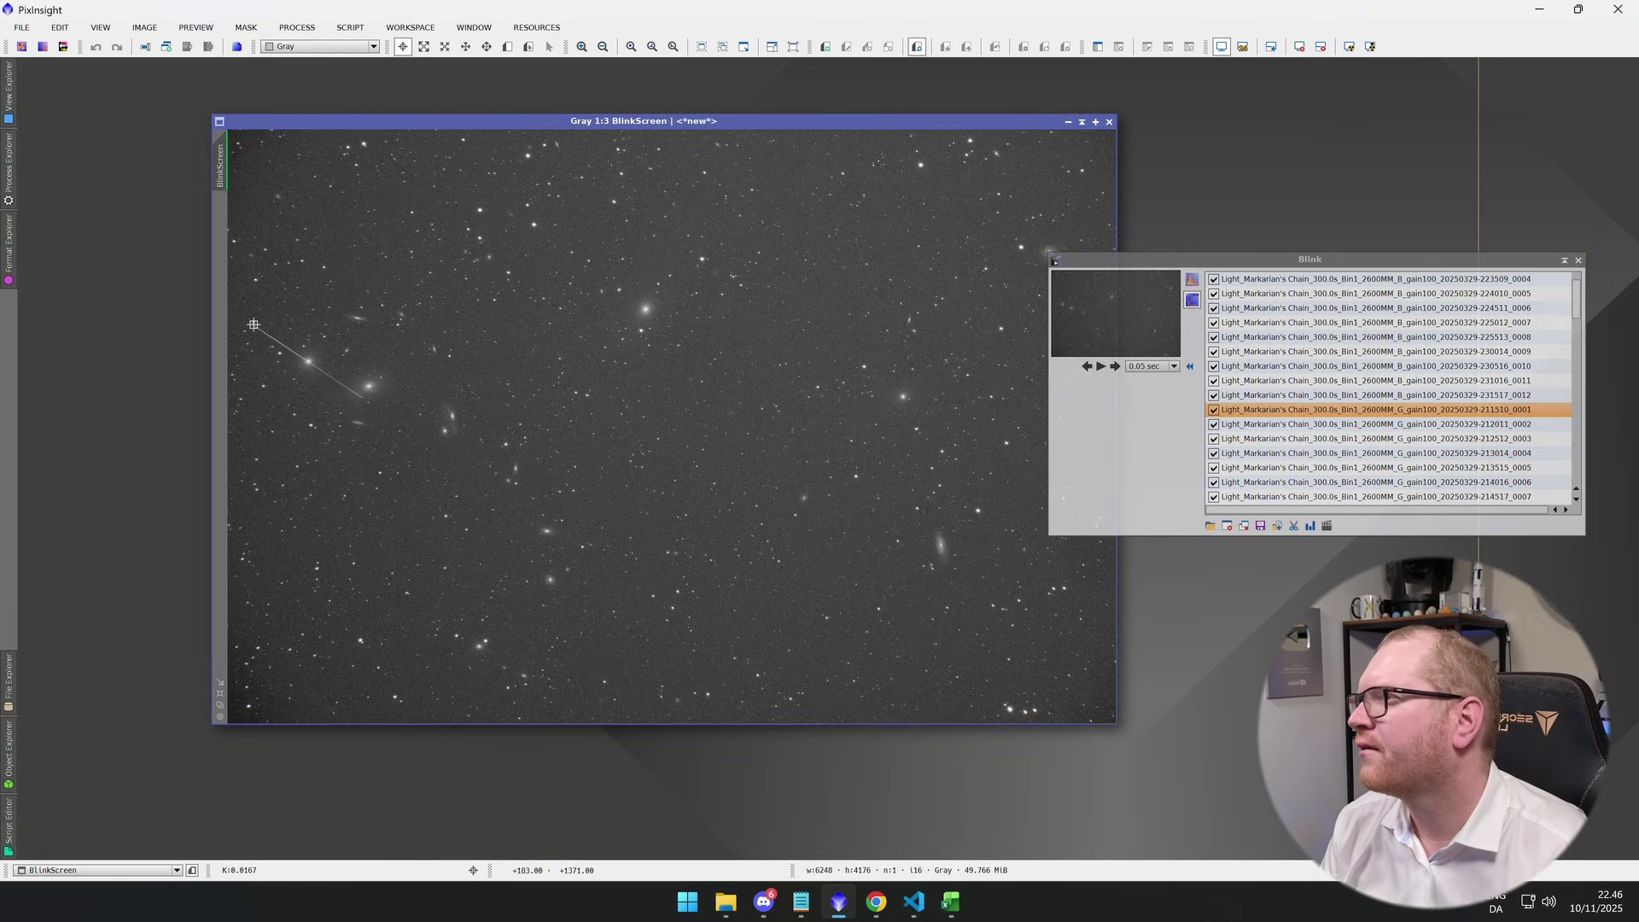
click(254, 324)
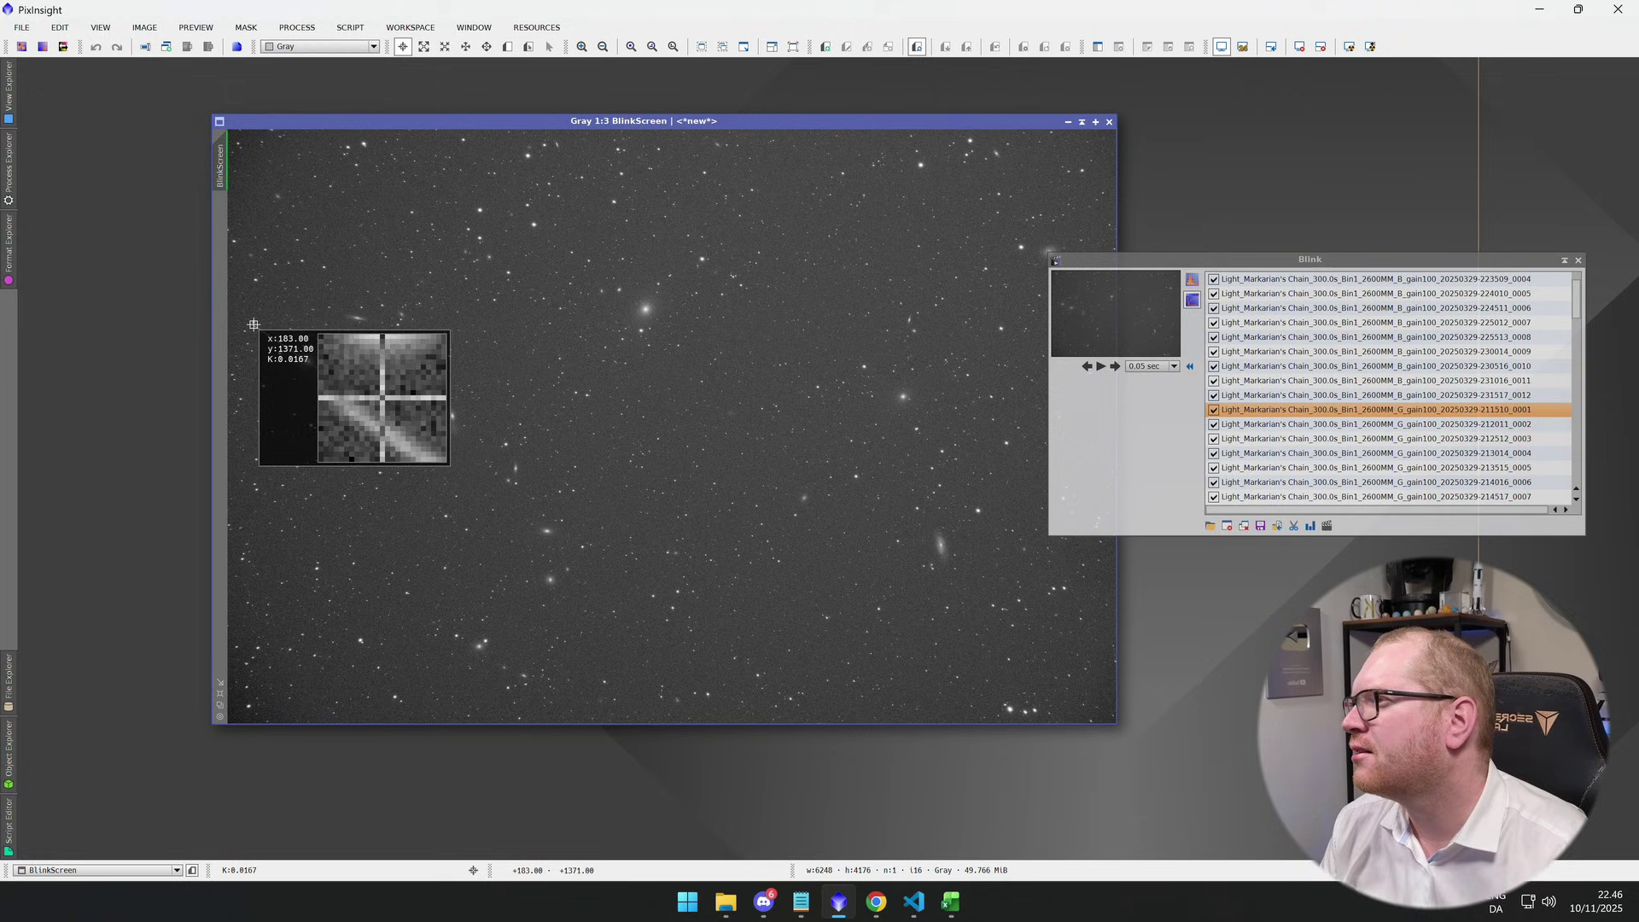
drag(350, 121, 581, 133)
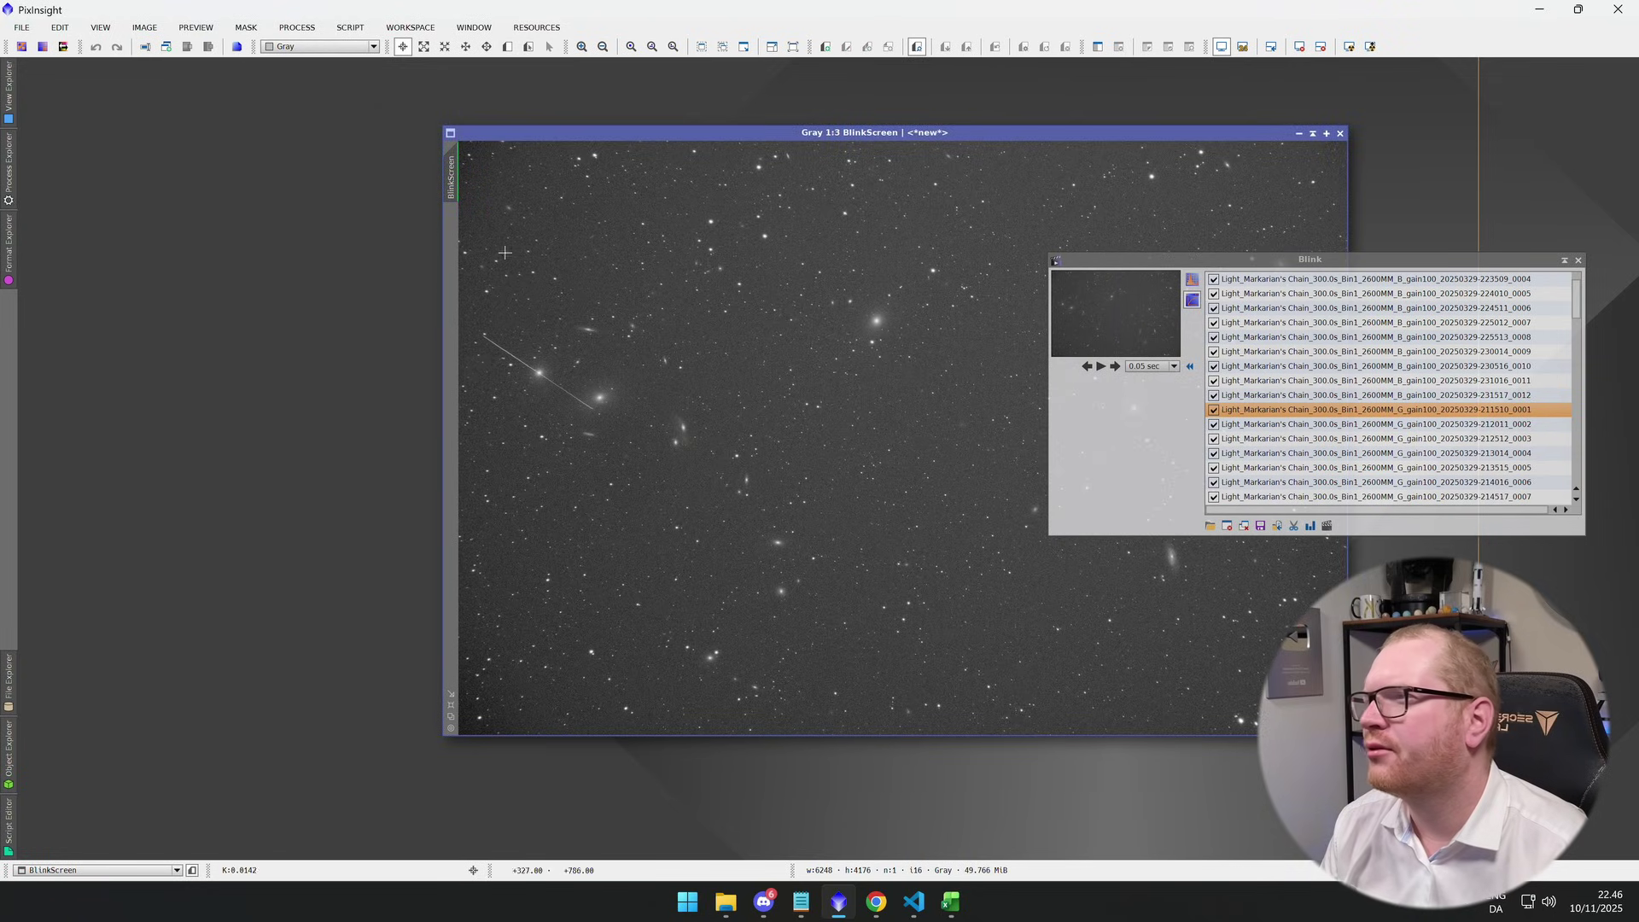
scroll(505, 252, down, 8)
scroll(530, 341, up, 12)
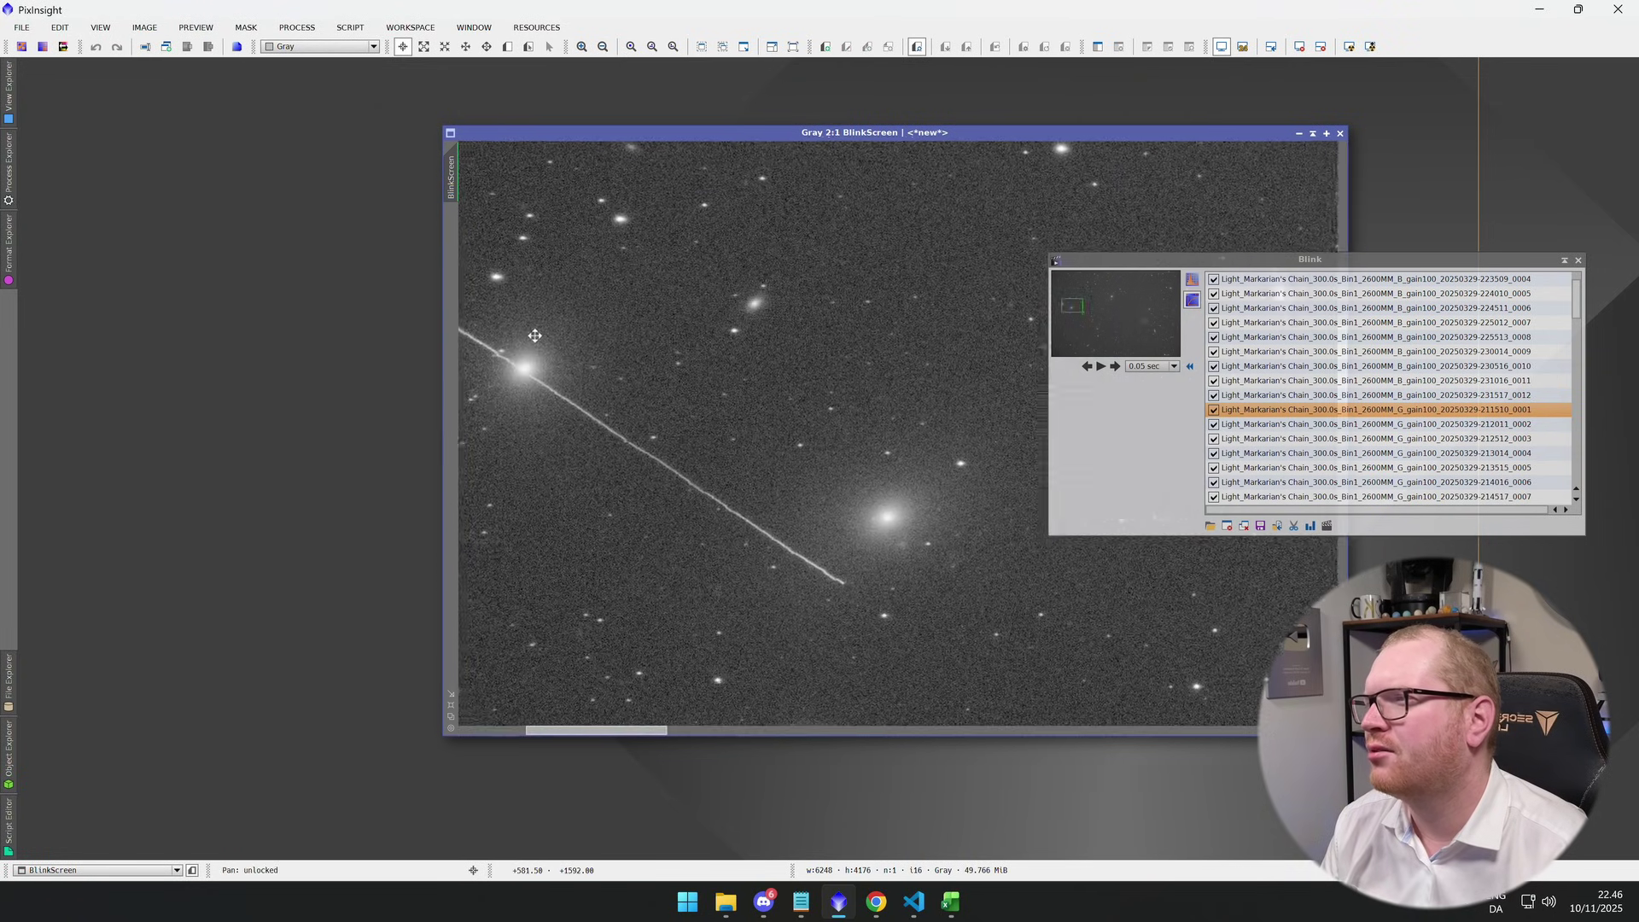
drag(534, 335, 1294, 651)
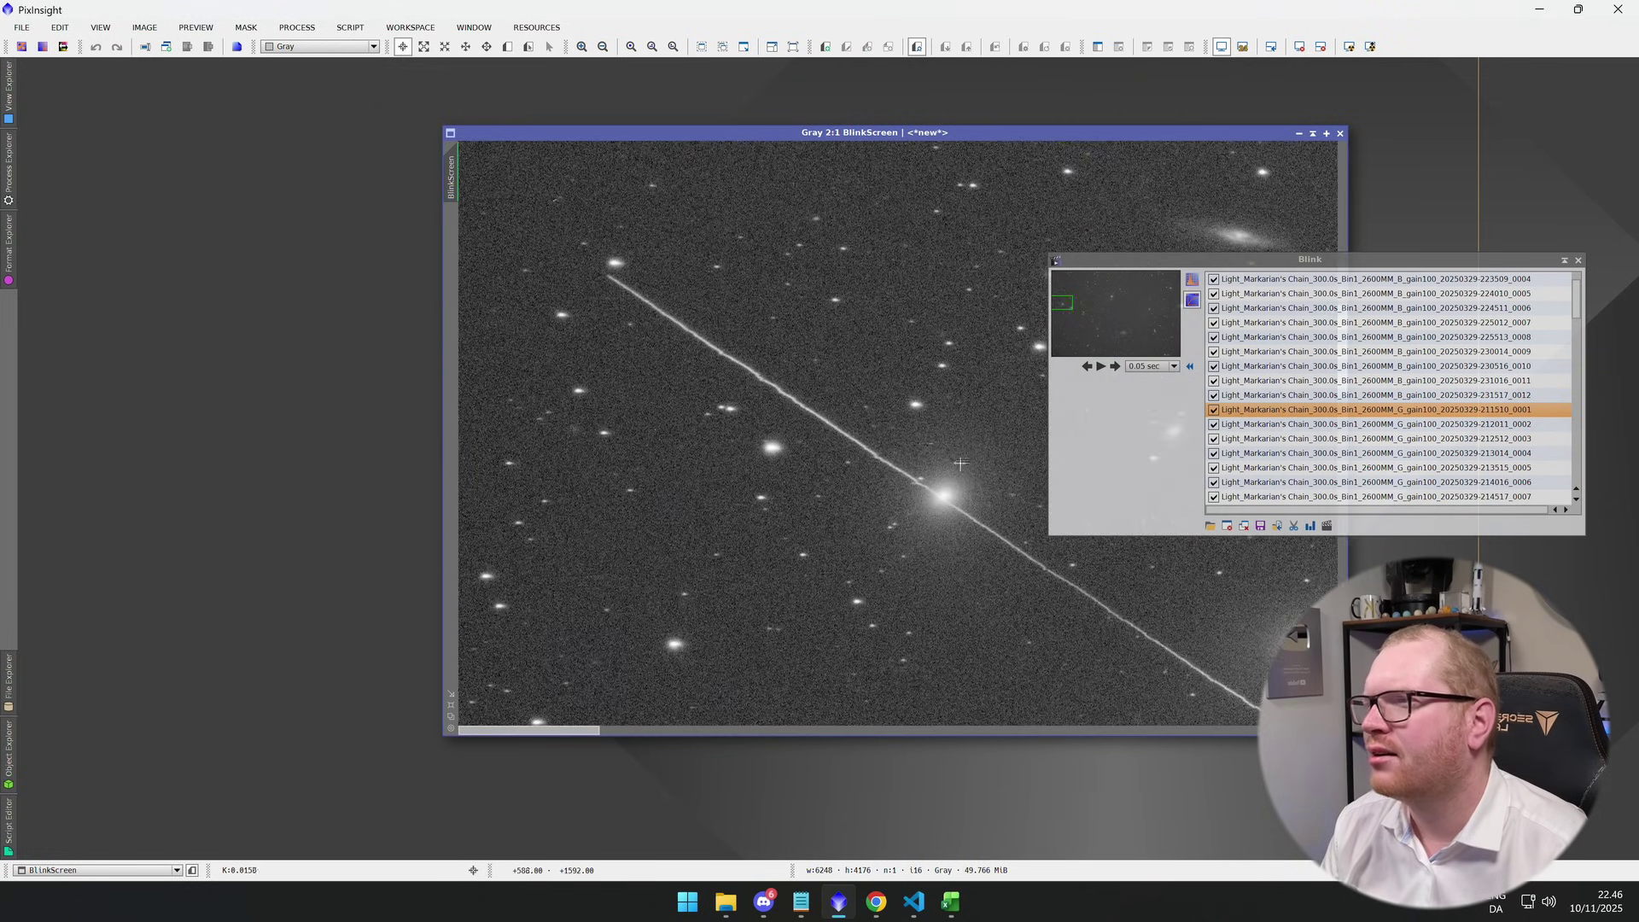
- Read the pixel coordinates of the streak start, around x 172, y 1370
click(604, 277)
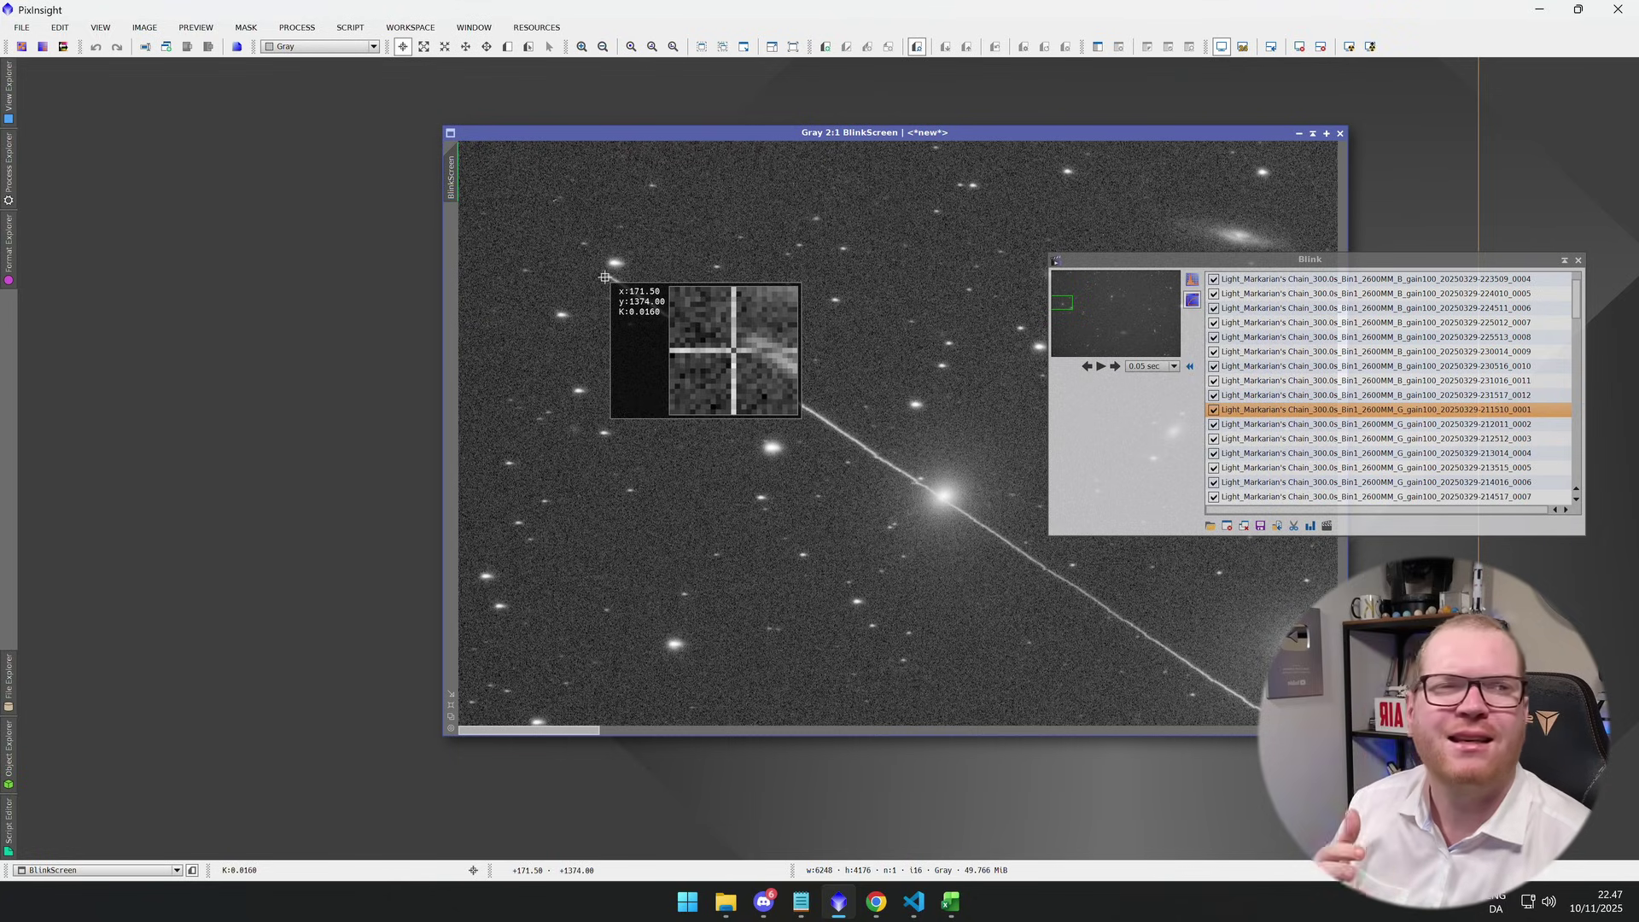
drag(605, 277, 606, 273)
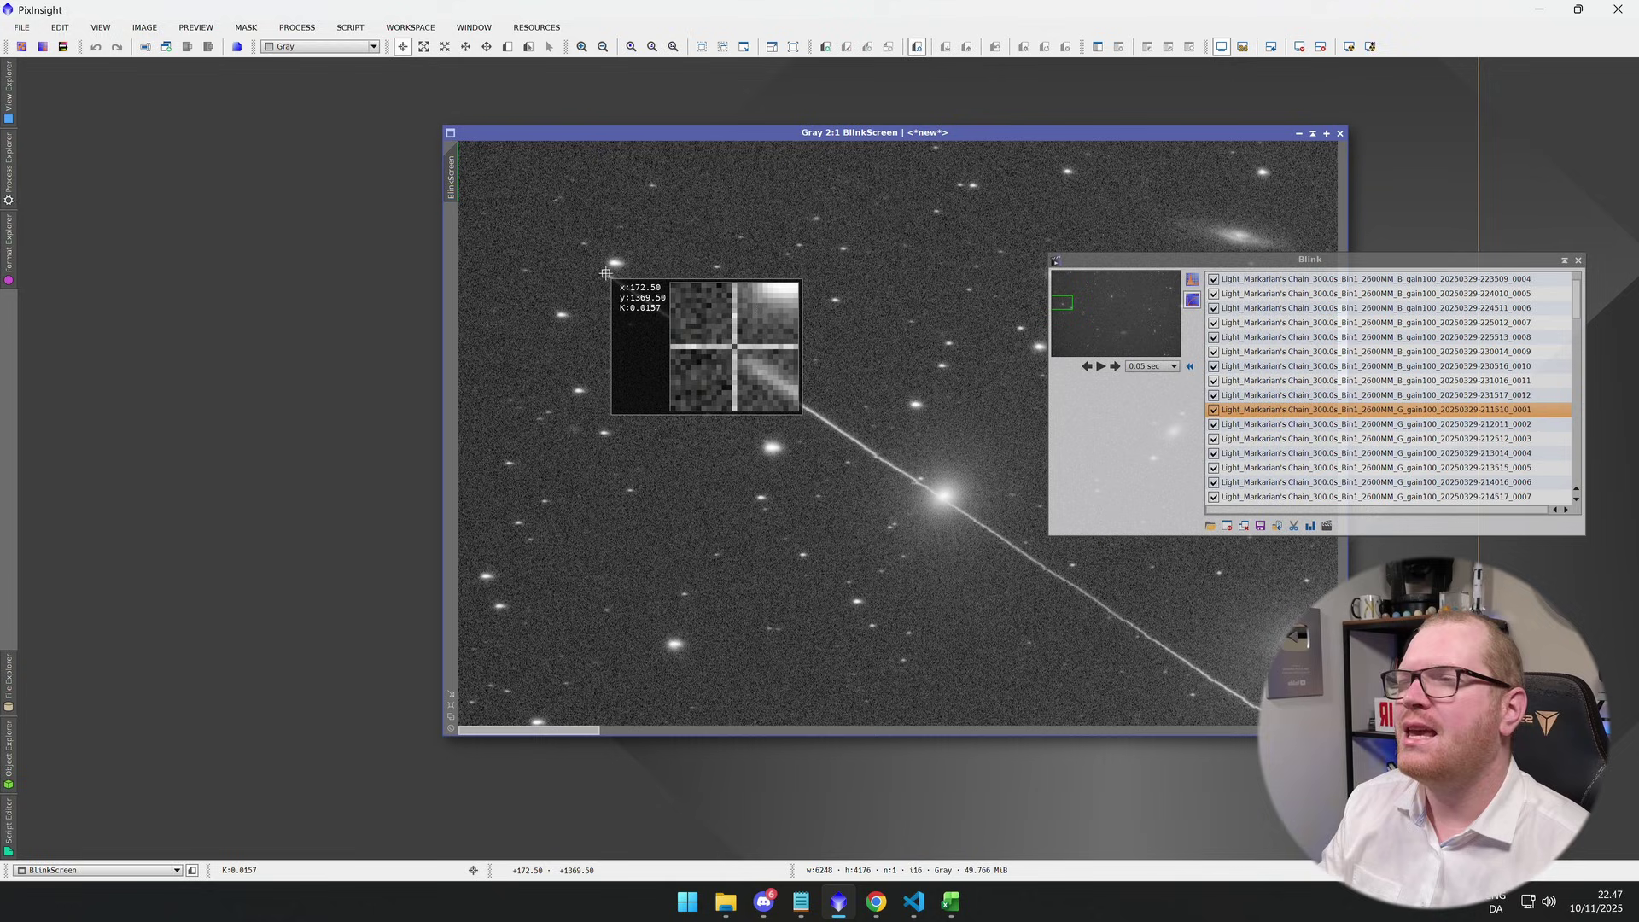
drag(606, 274, 607, 278)
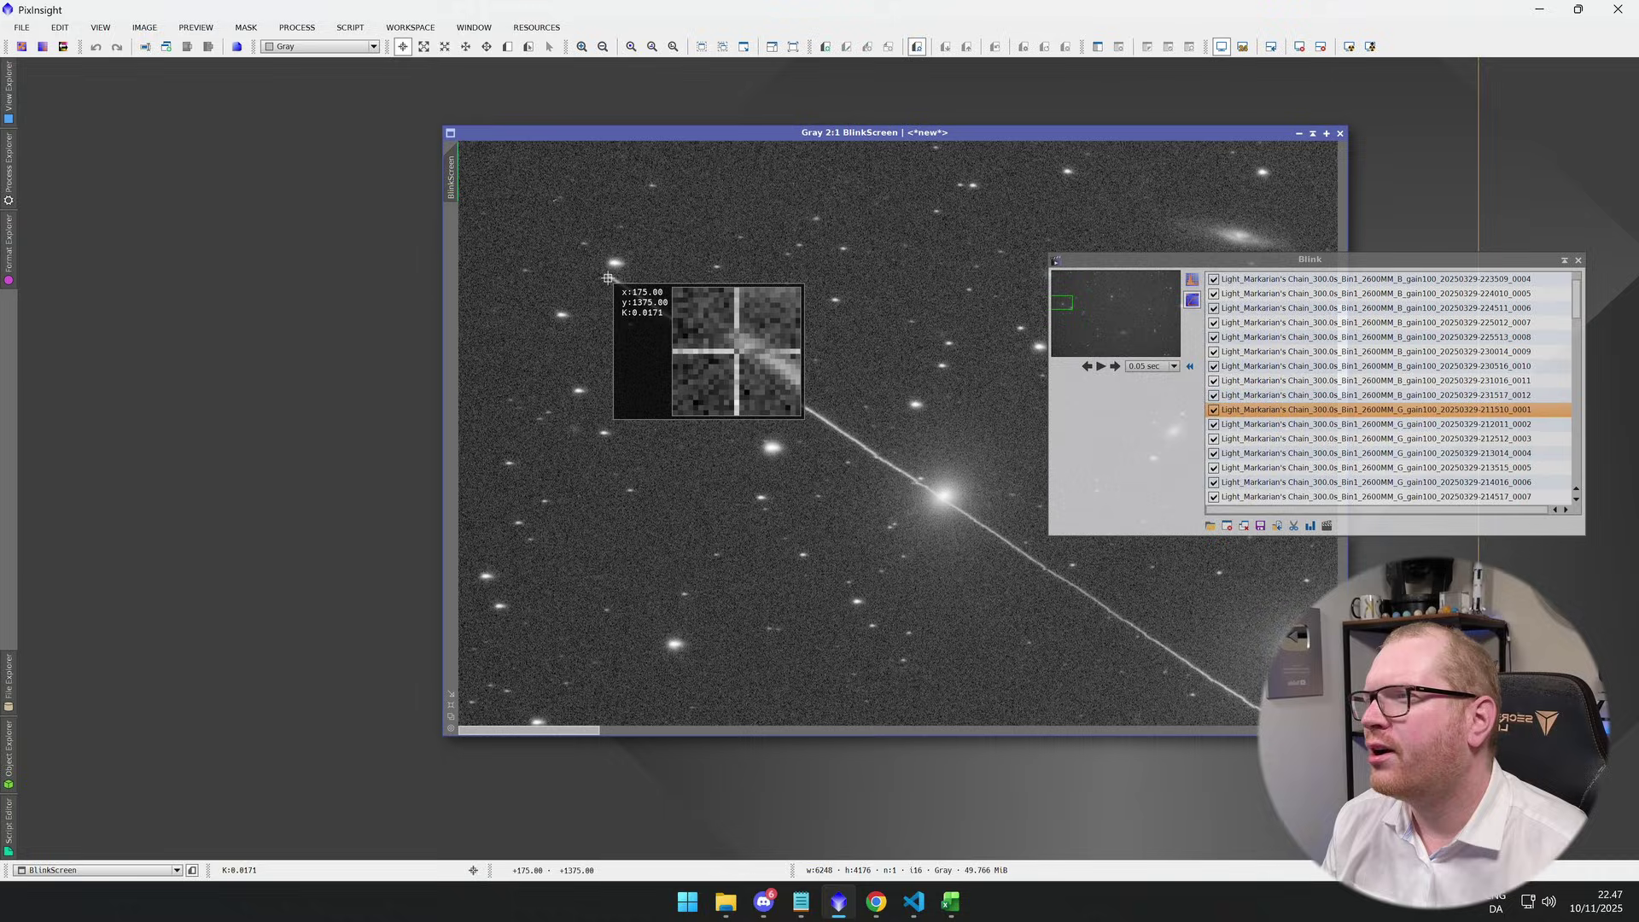
drag(608, 278, 607, 279)
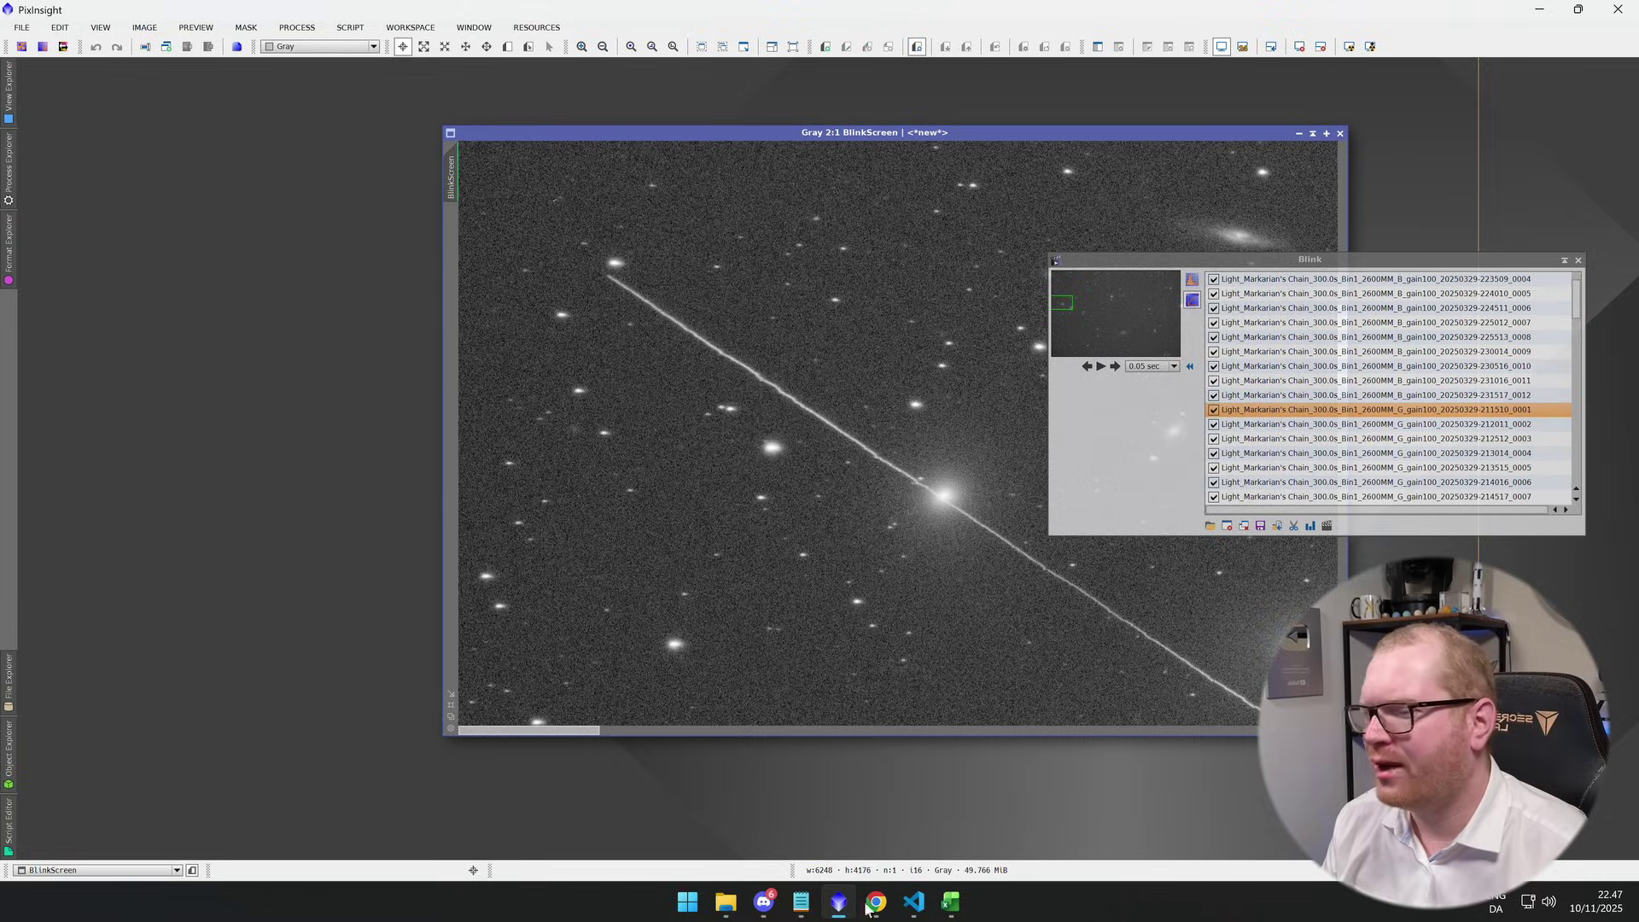
- Glance at the Excel workbook, then step the blink sequence from 0002 to frame 0005
click(943, 903)
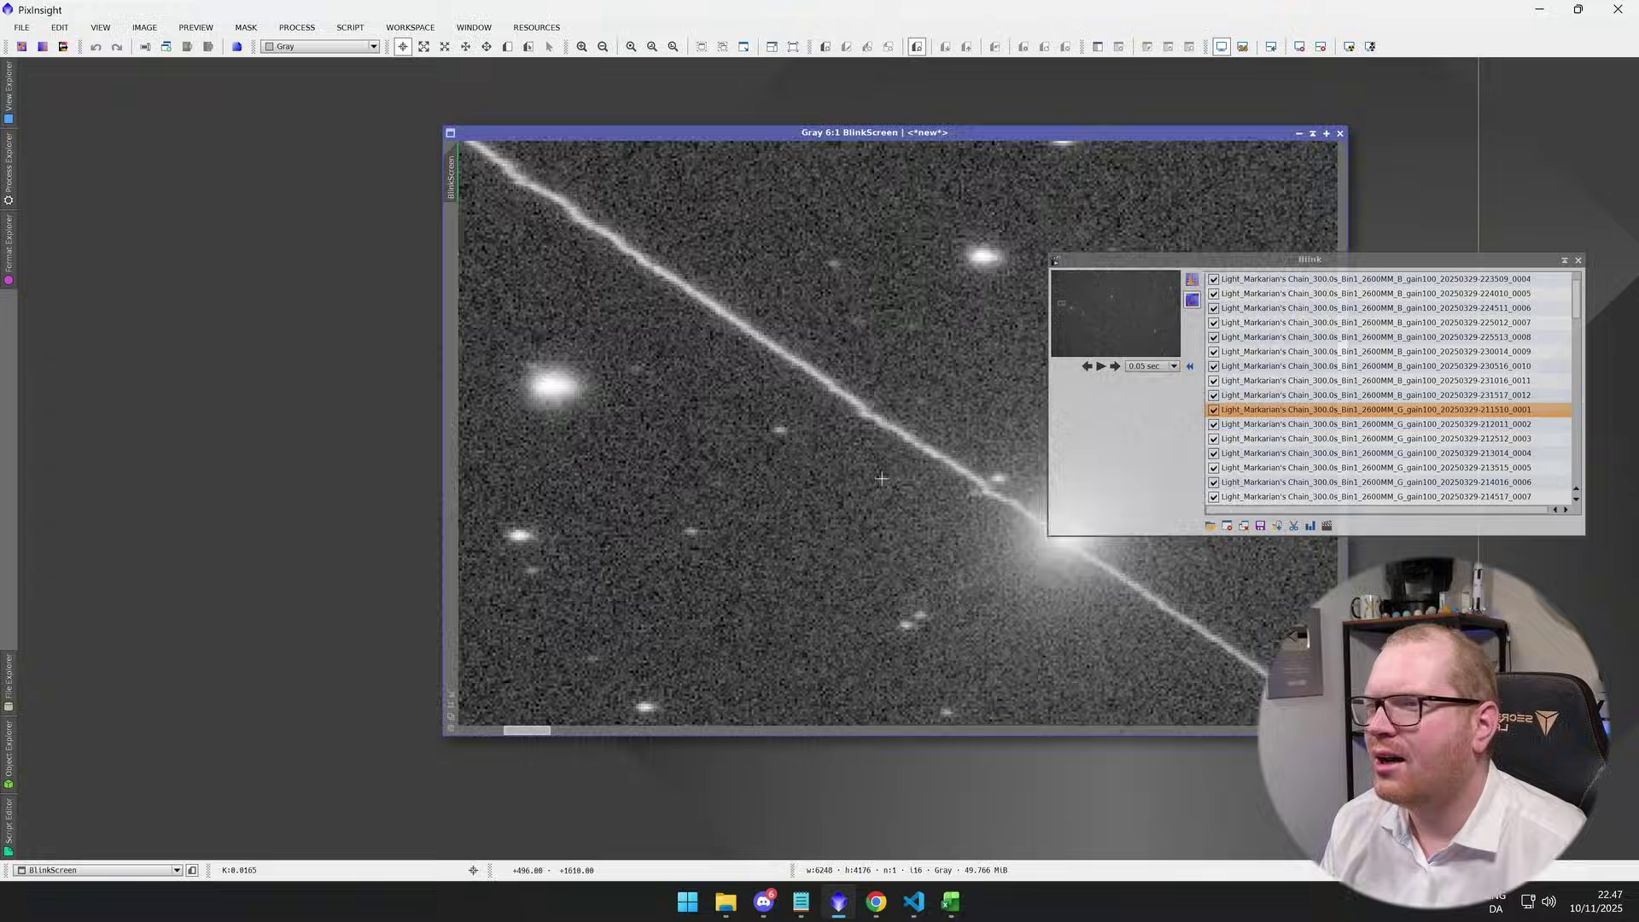
scroll(897, 503, down, 4)
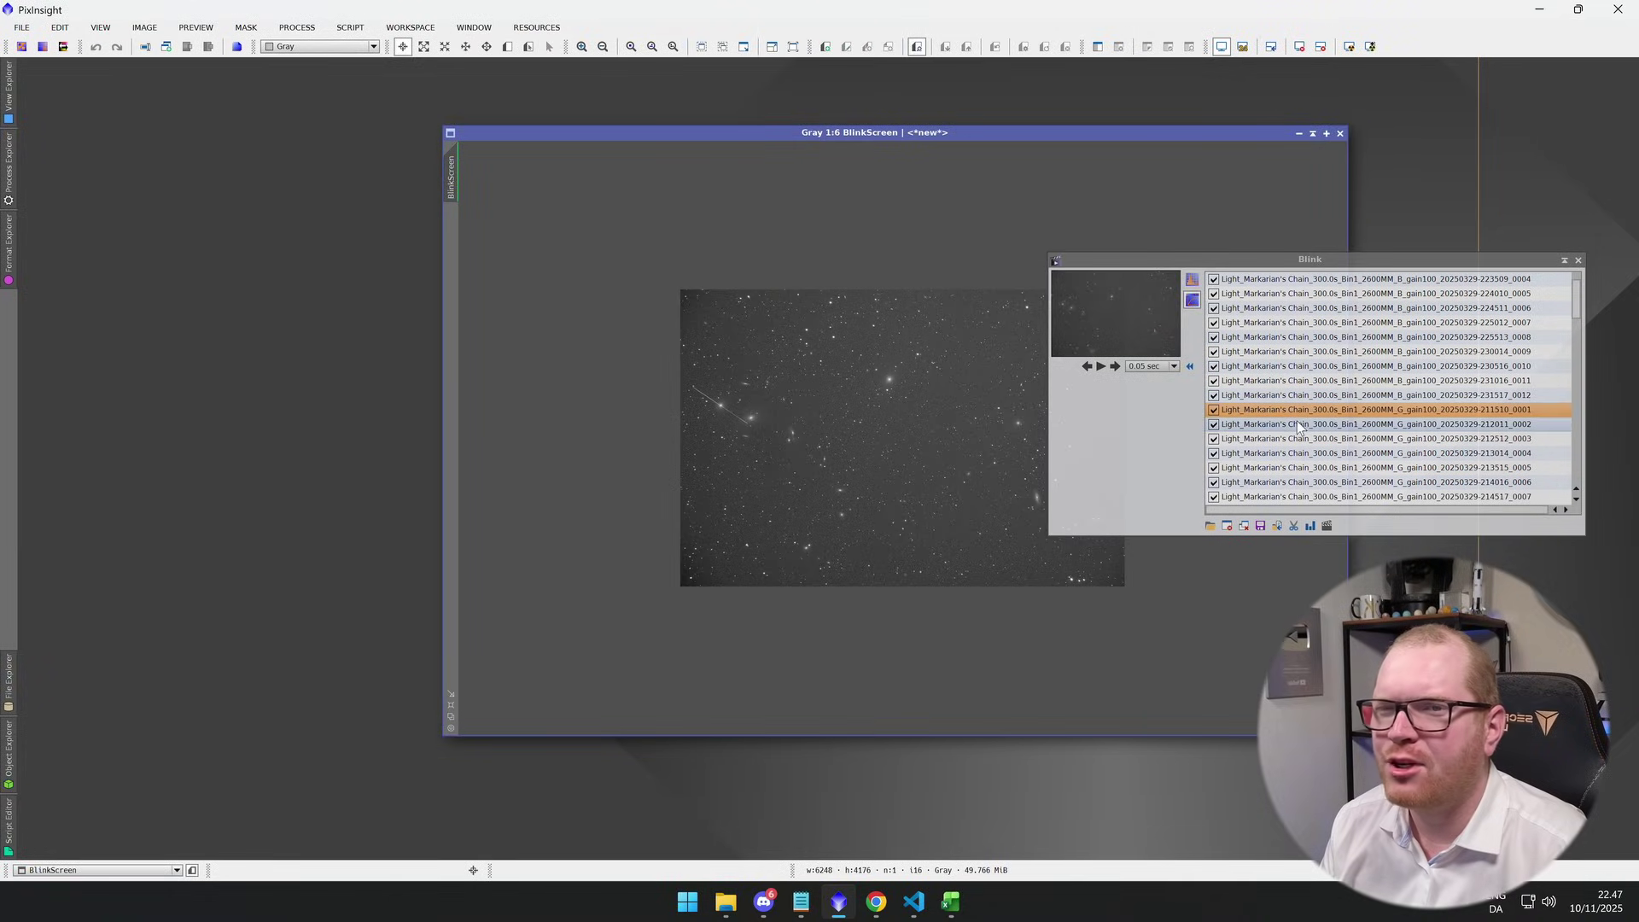
click(1312, 424)
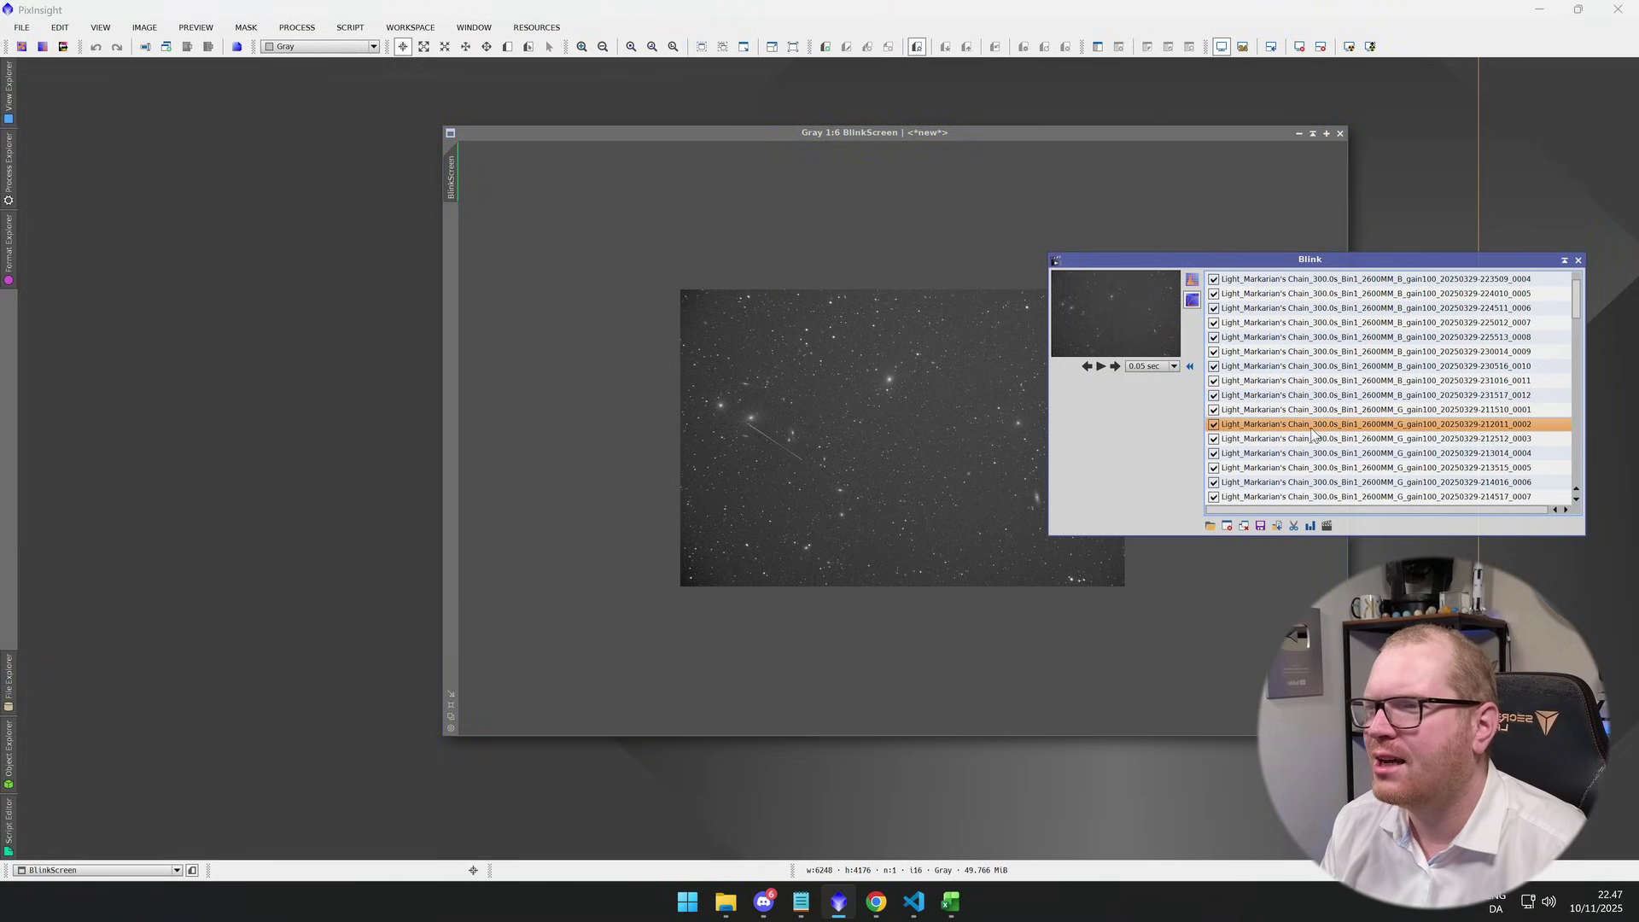
key(Down)
key(Down)
key(Down)
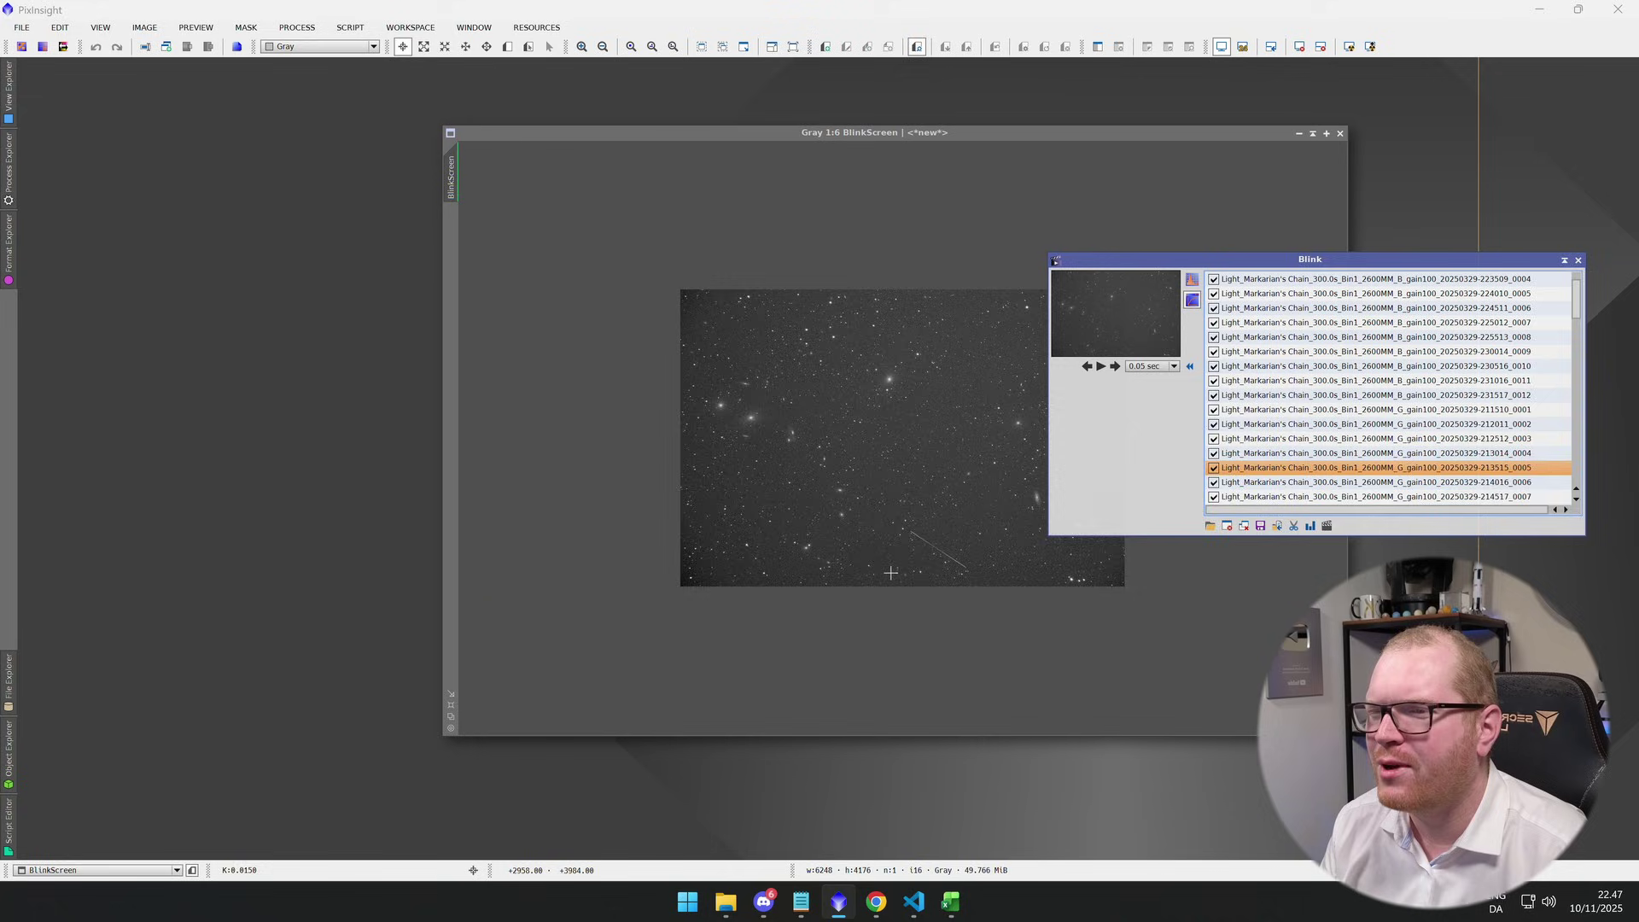
- Enter =A2-A1 in A3 and fill it right into B3 for the x and y differences
scroll(891, 574, up, 5)
key(alt+Tab)
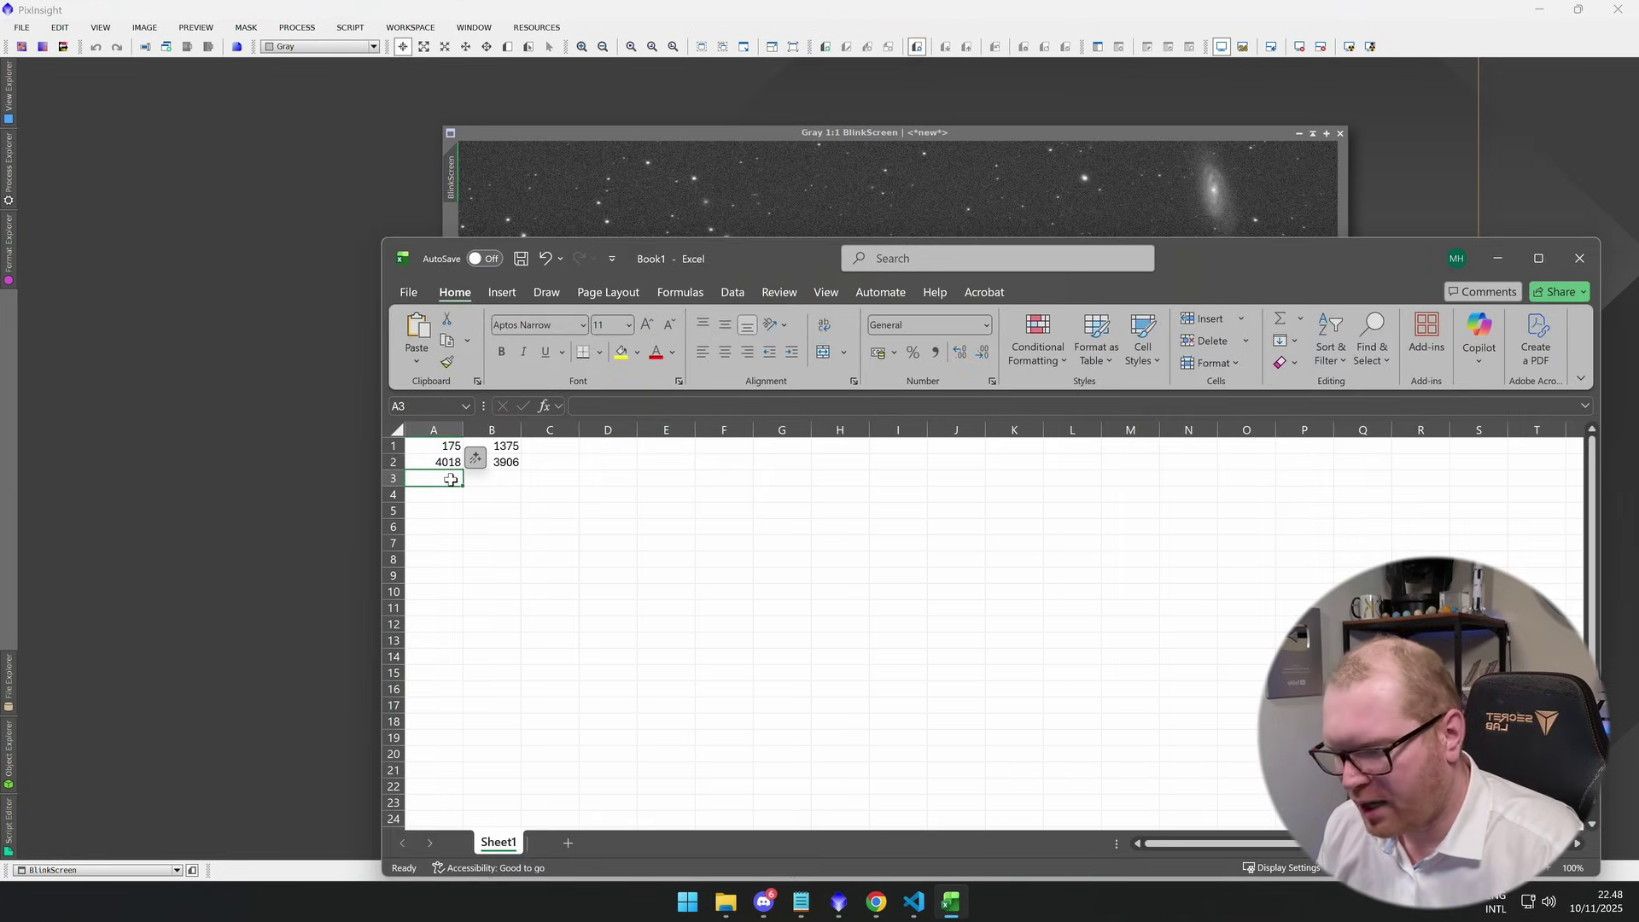
text(=)
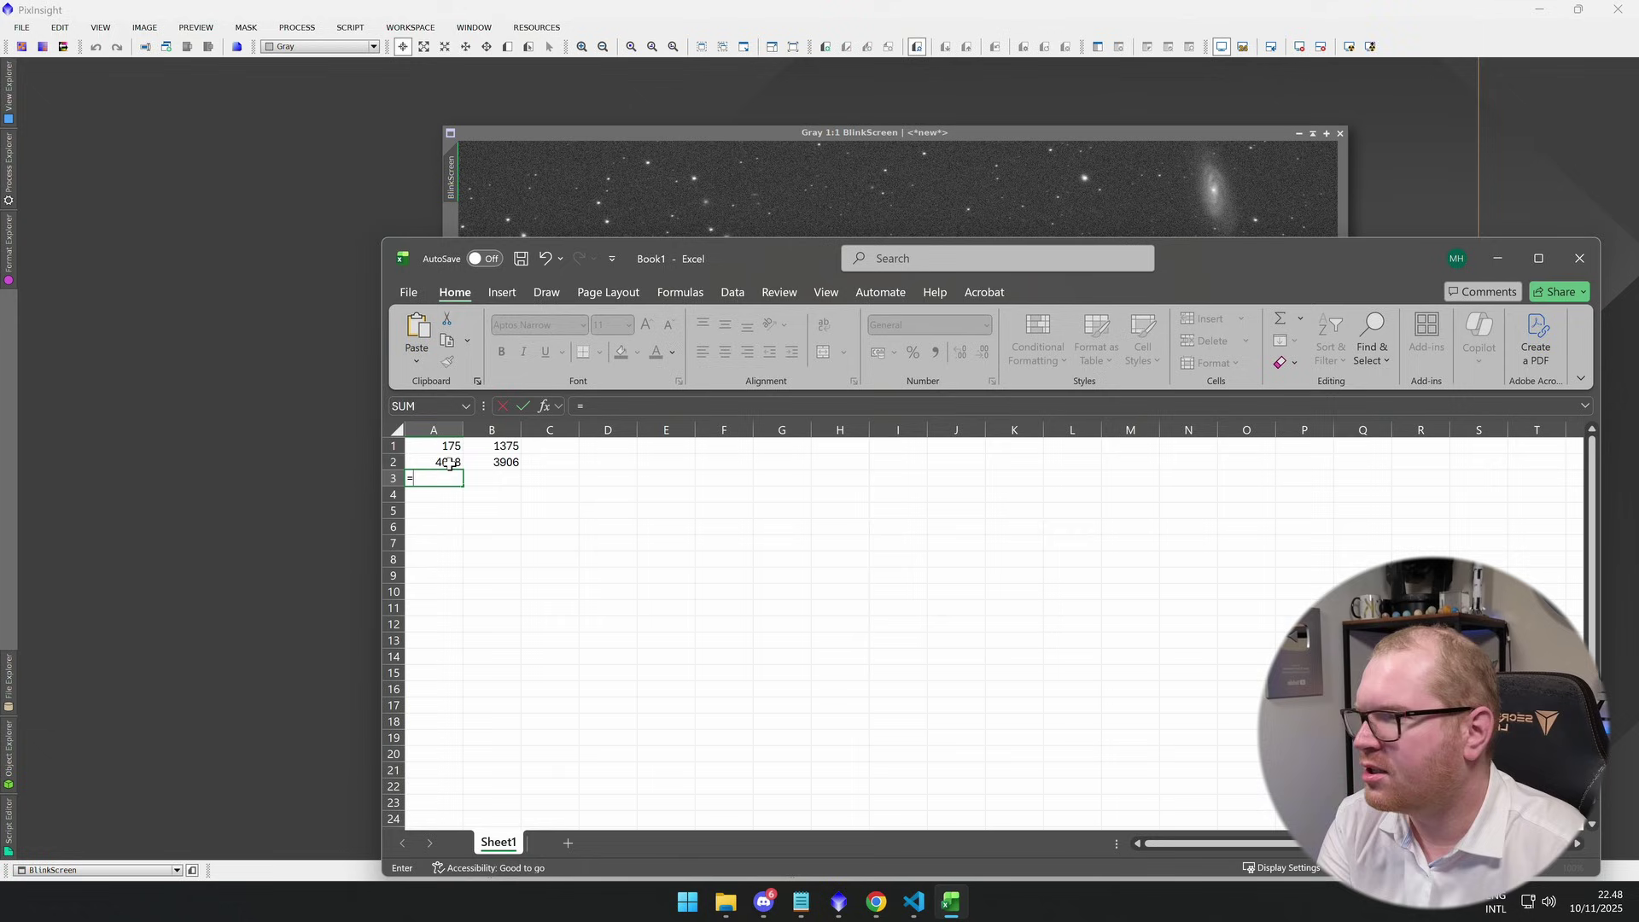
click(450, 463)
text(-)
click(448, 446)
key(Return)
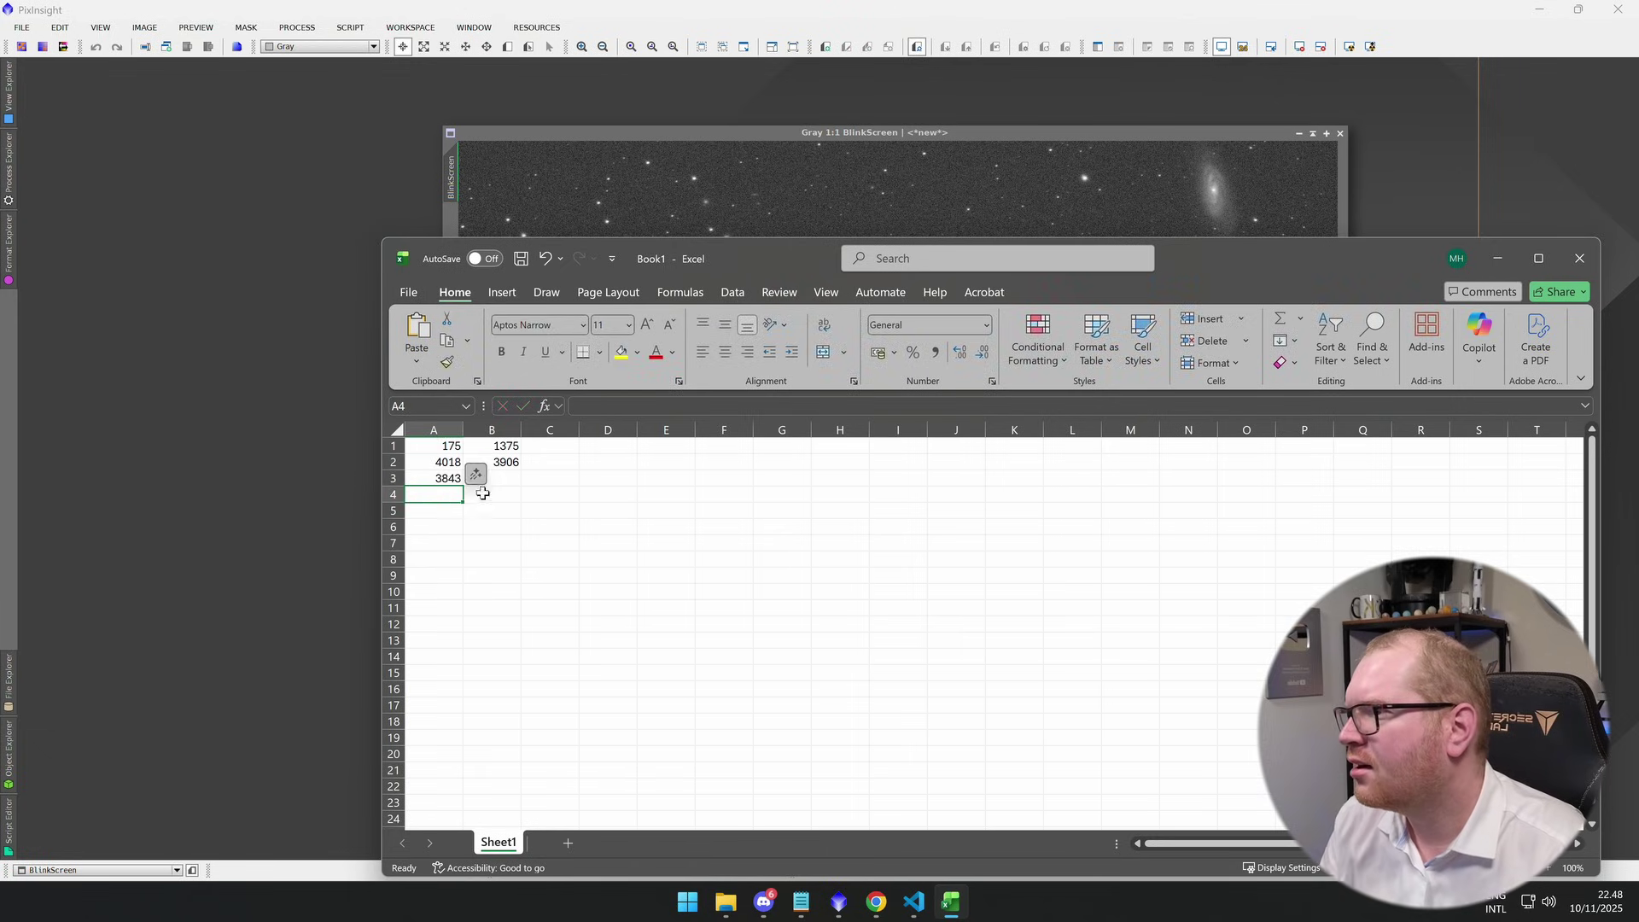
click(450, 478)
drag(463, 486, 512, 483)
- Put =SQRT(A3*A3+B3*B3) in B5, giving a distance of about 4601.6
click(493, 510)
text(=SQRT(A3*A3+B3*B3))
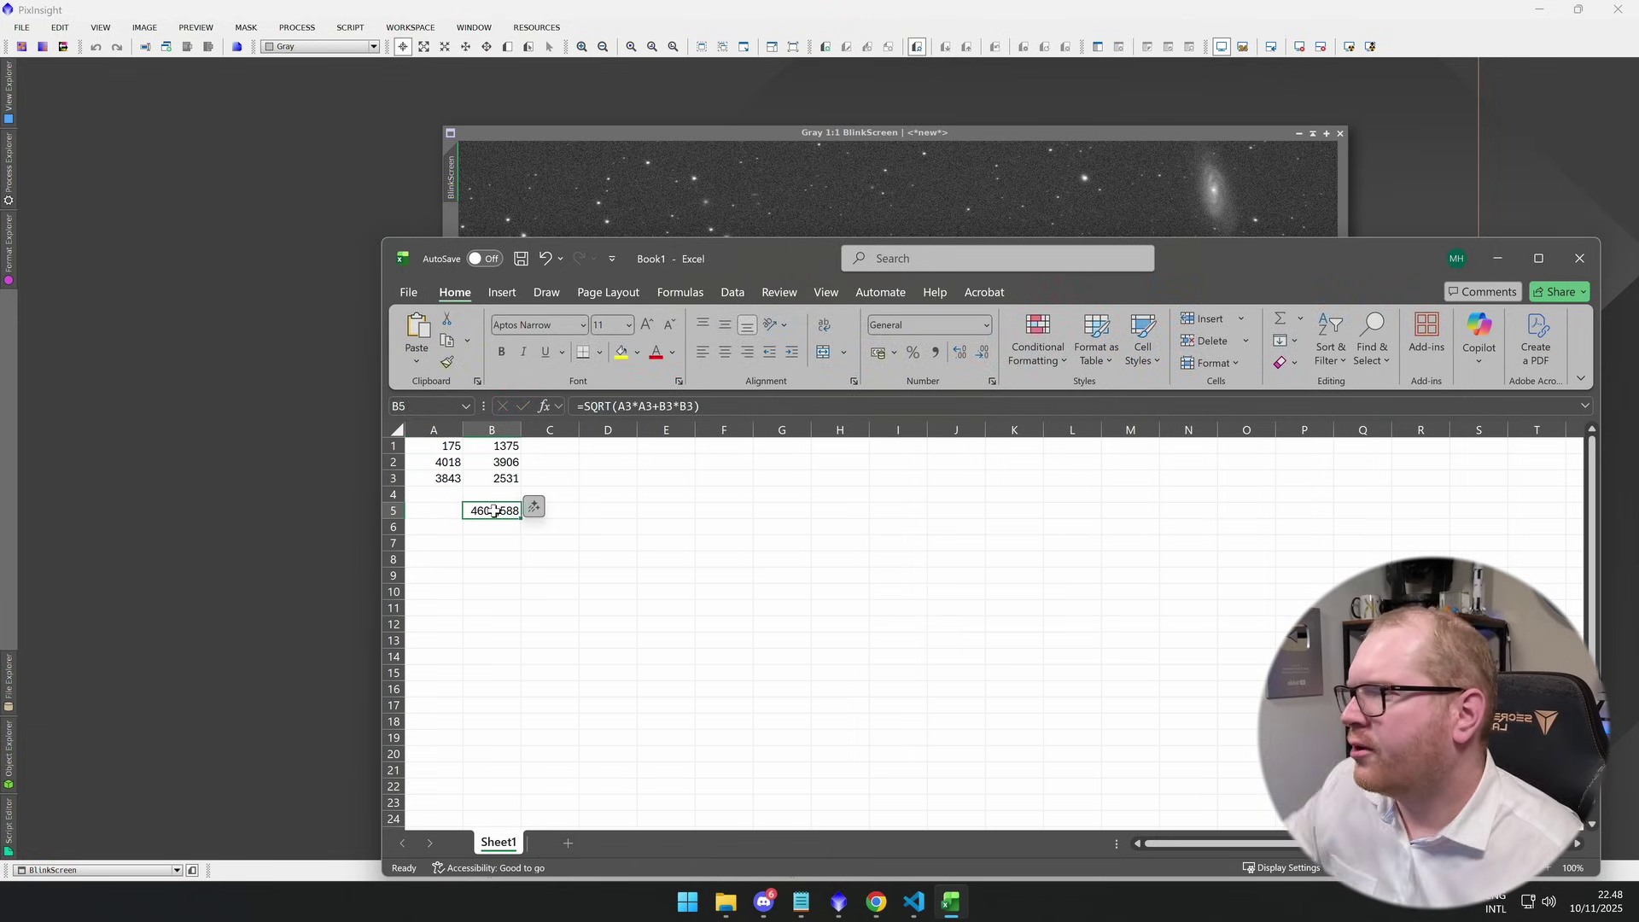
click(474, 528)
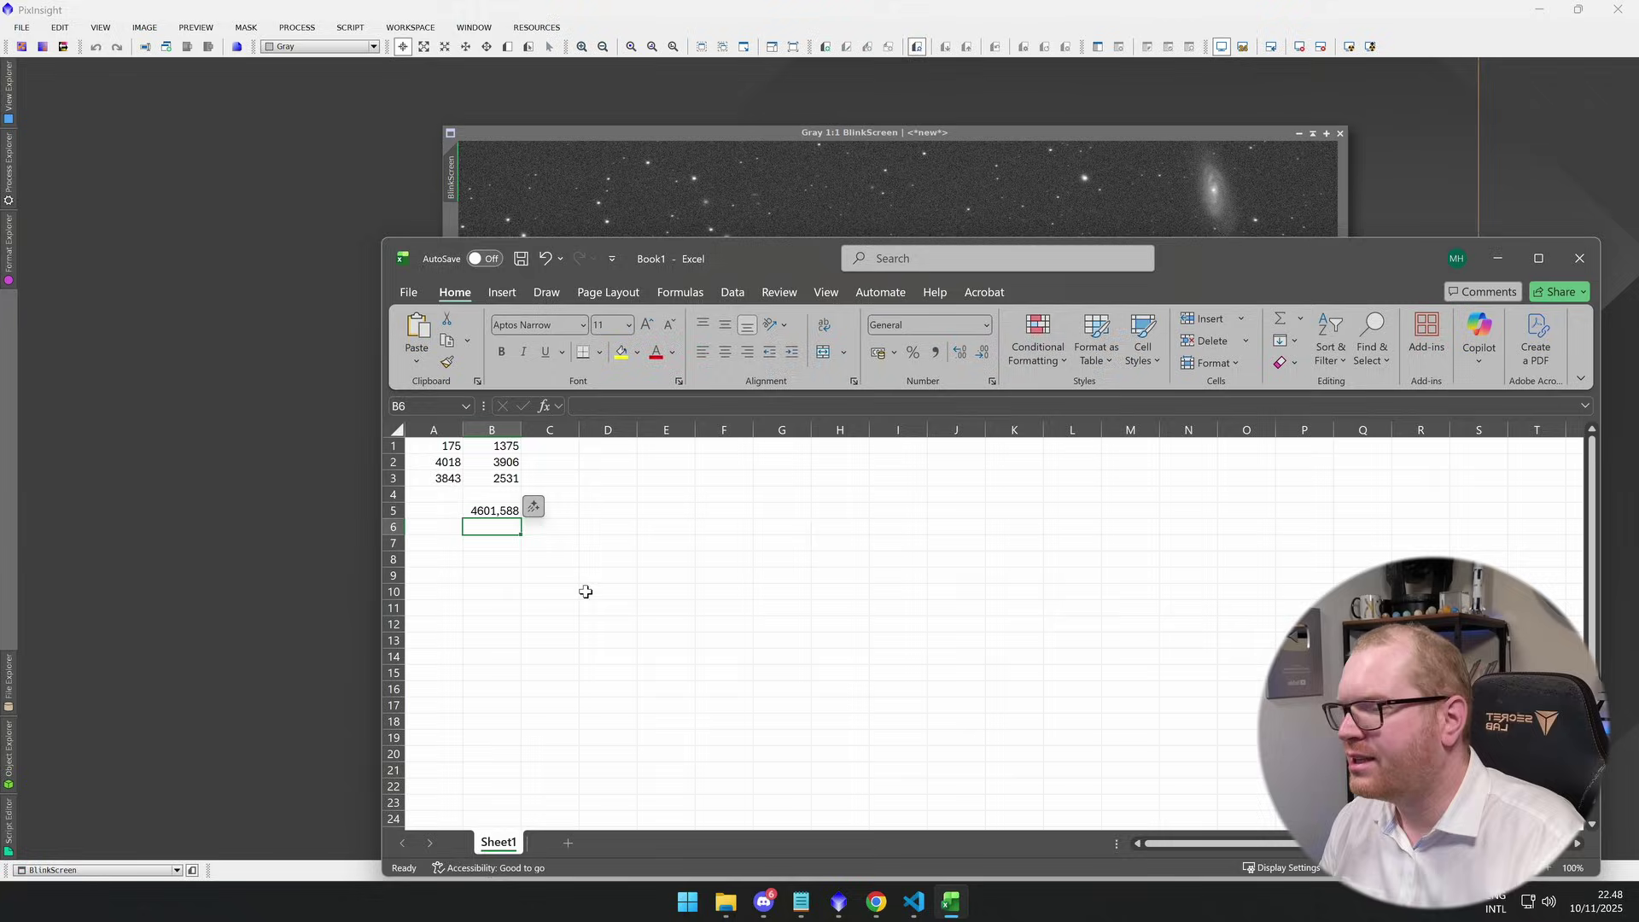
- Open Telescopius's Telescope Simulator and check the 344 mm scope and 23.6×15.6 mm sensor settings
click(876, 902)
click(636, 139)
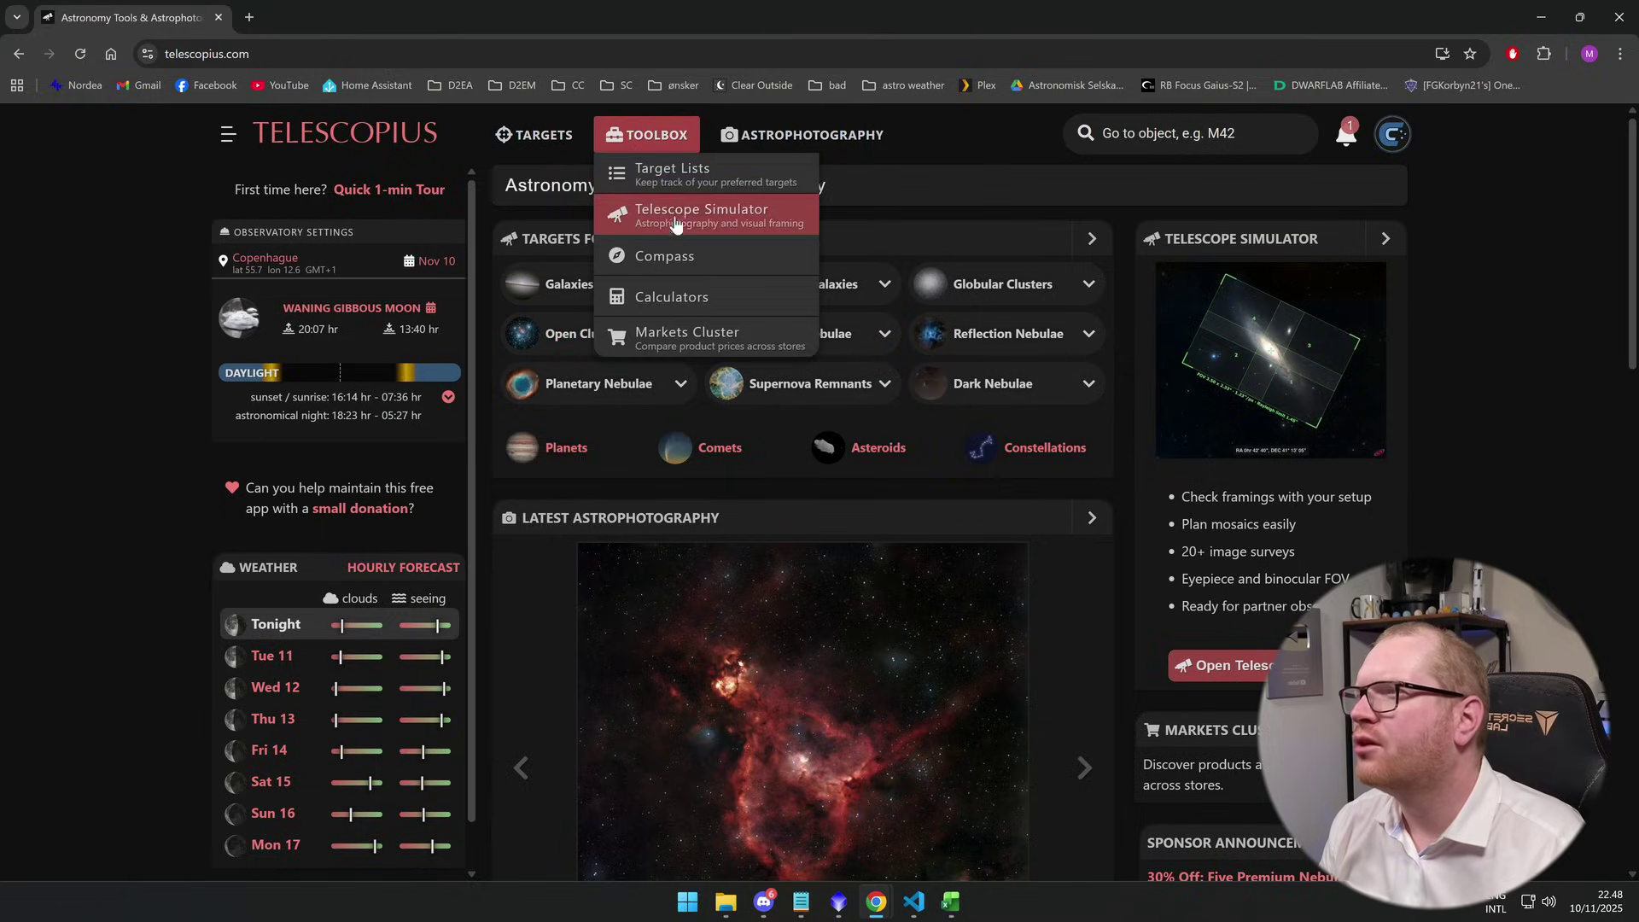
click(675, 224)
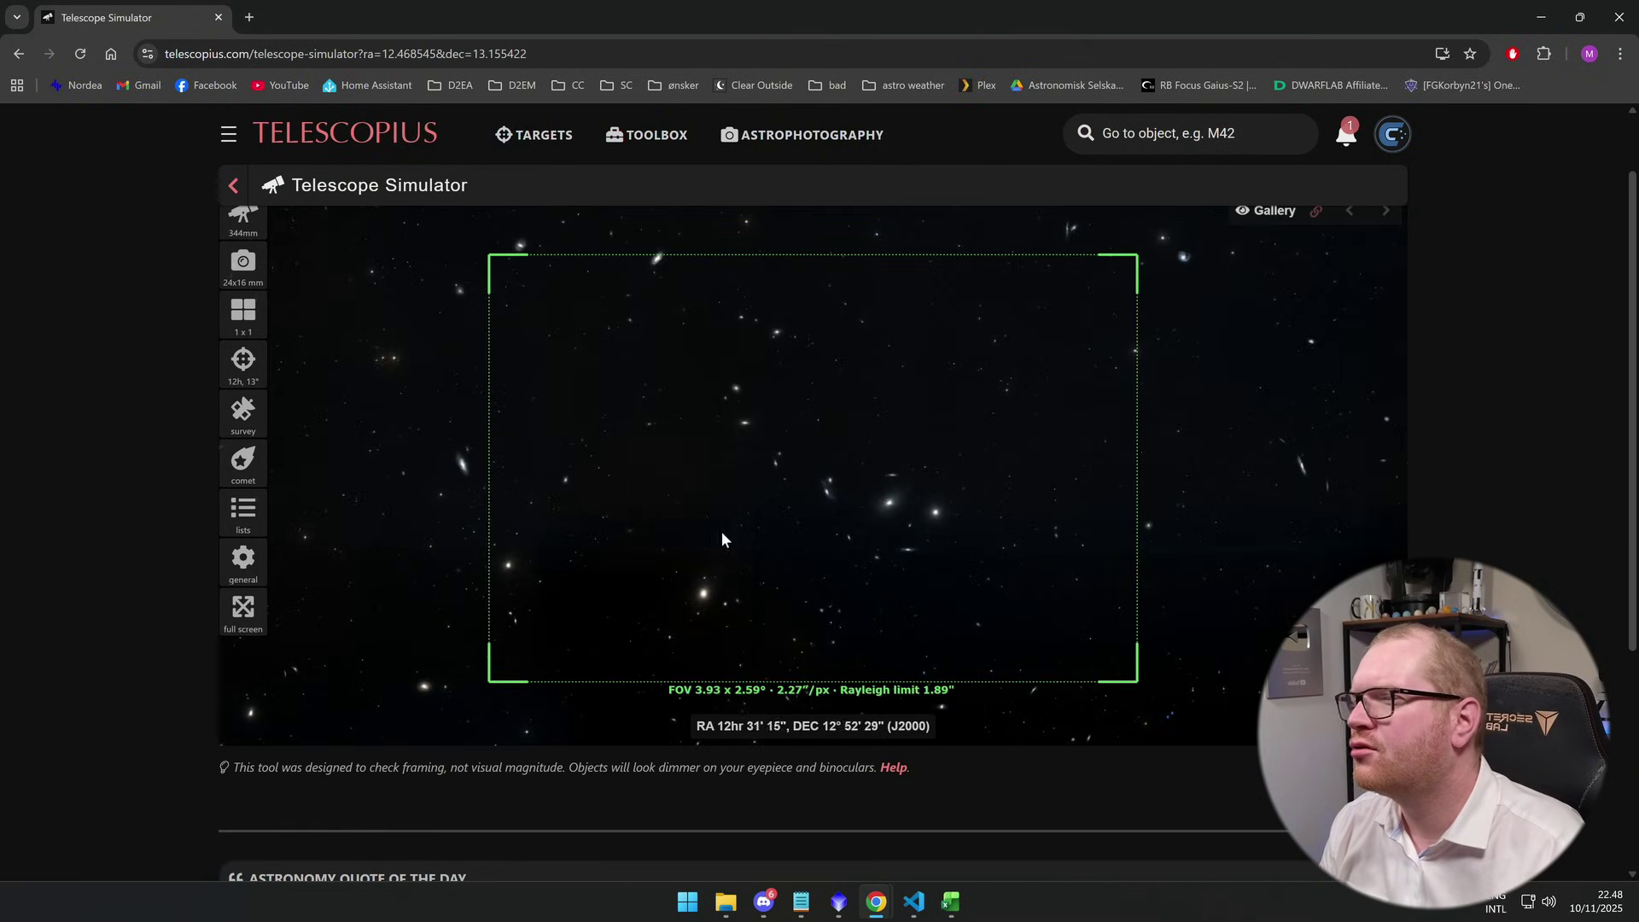
click(256, 235)
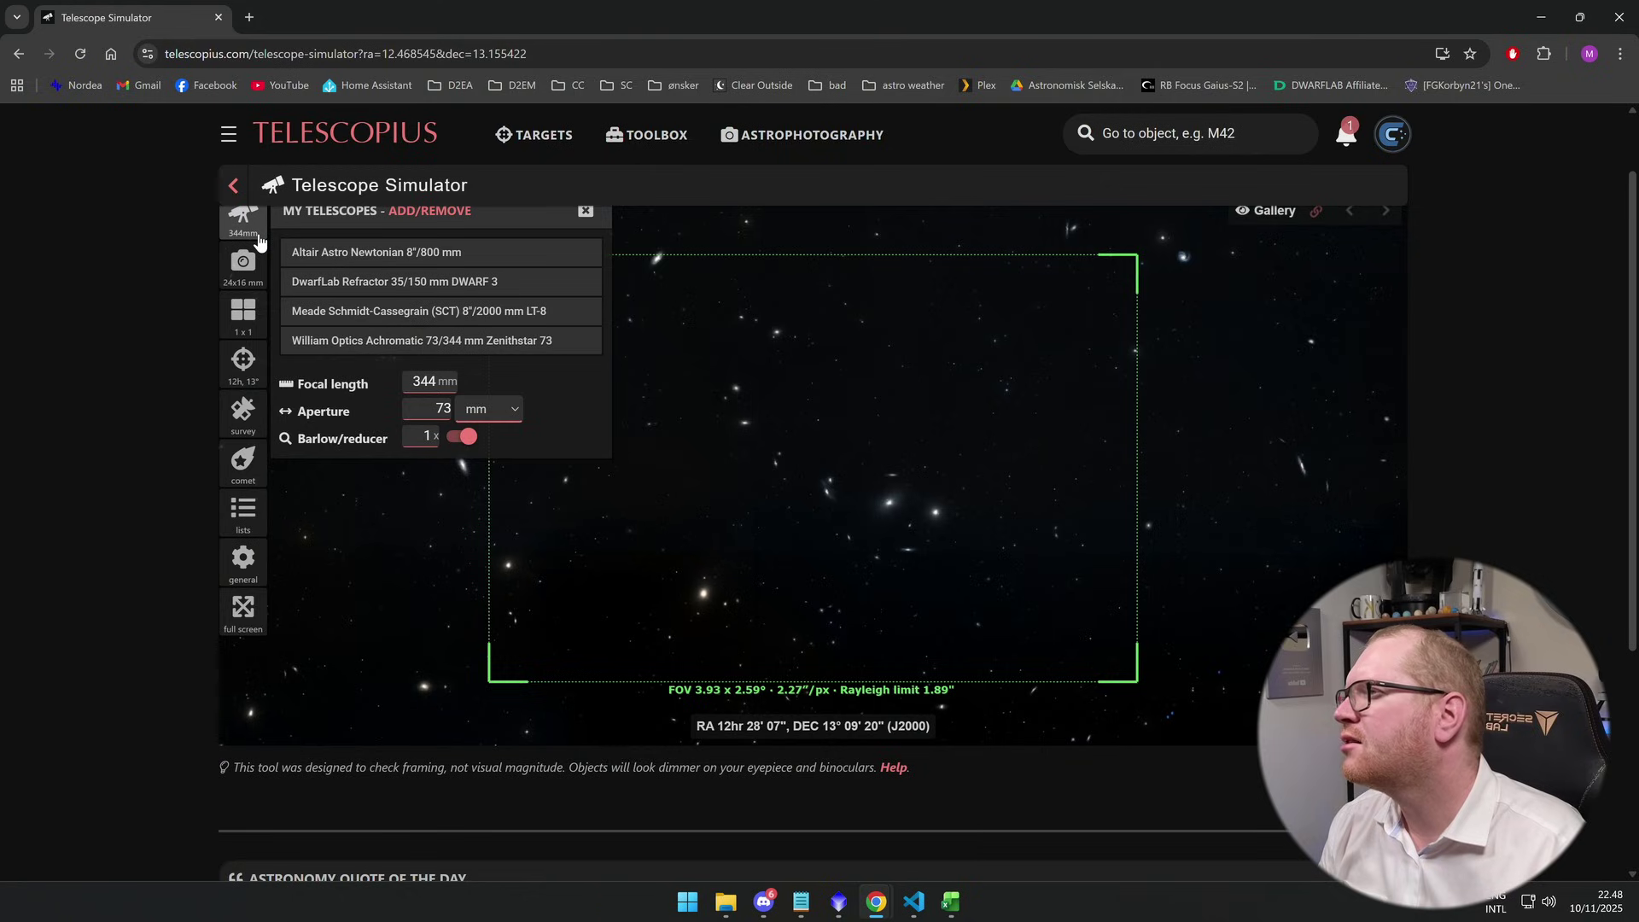
click(249, 266)
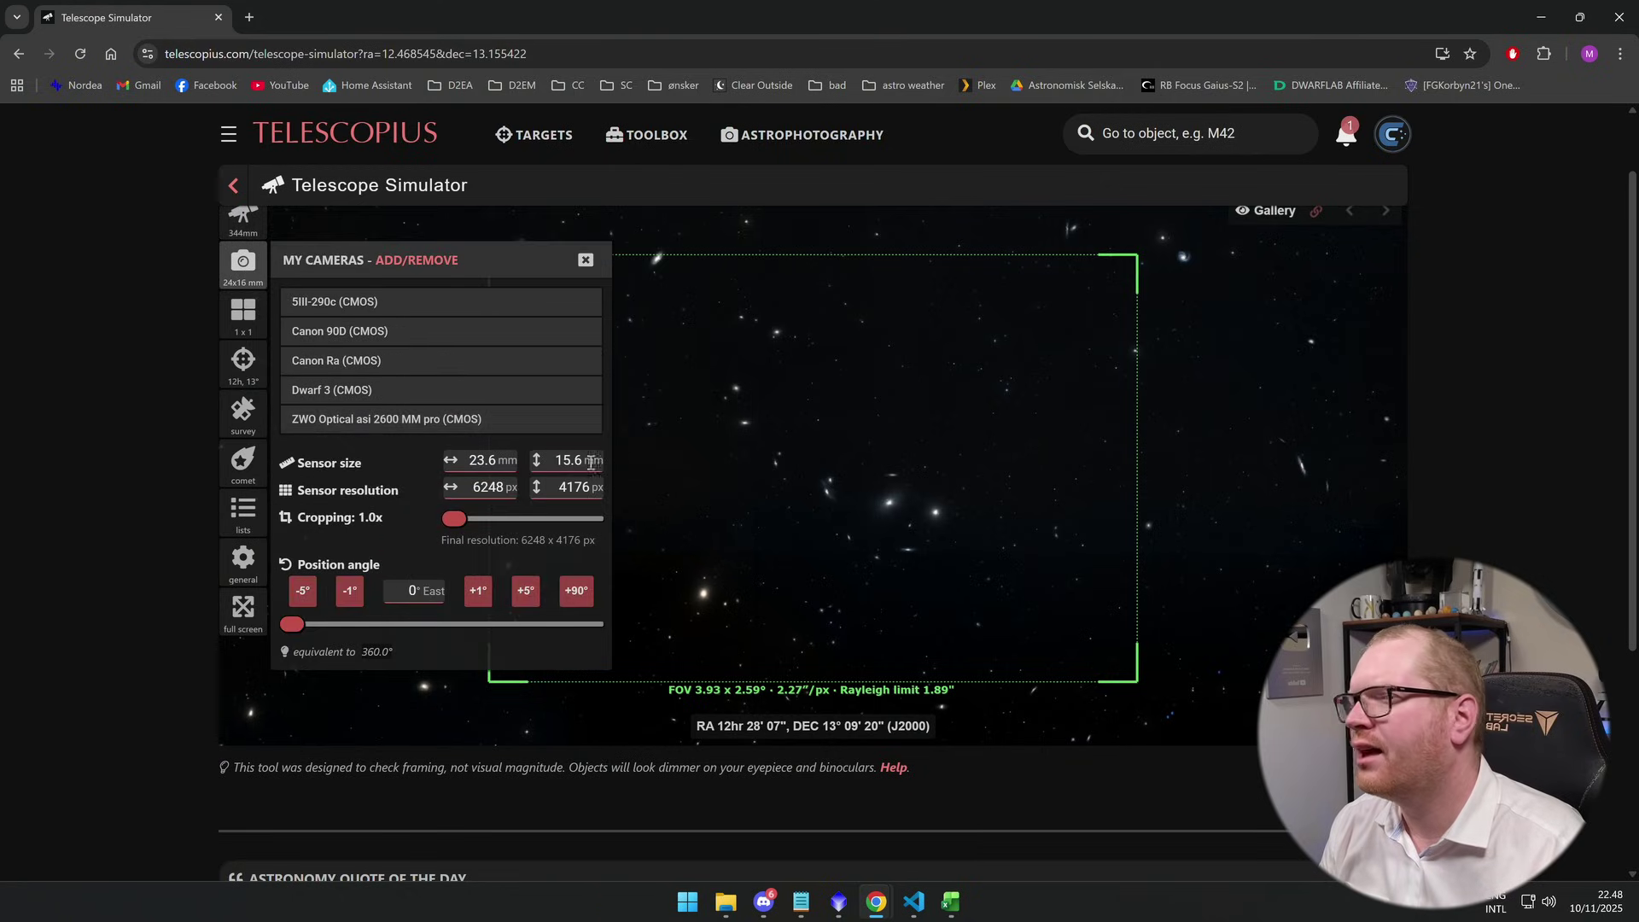
click(794, 513)
drag(797, 504, 768, 490)
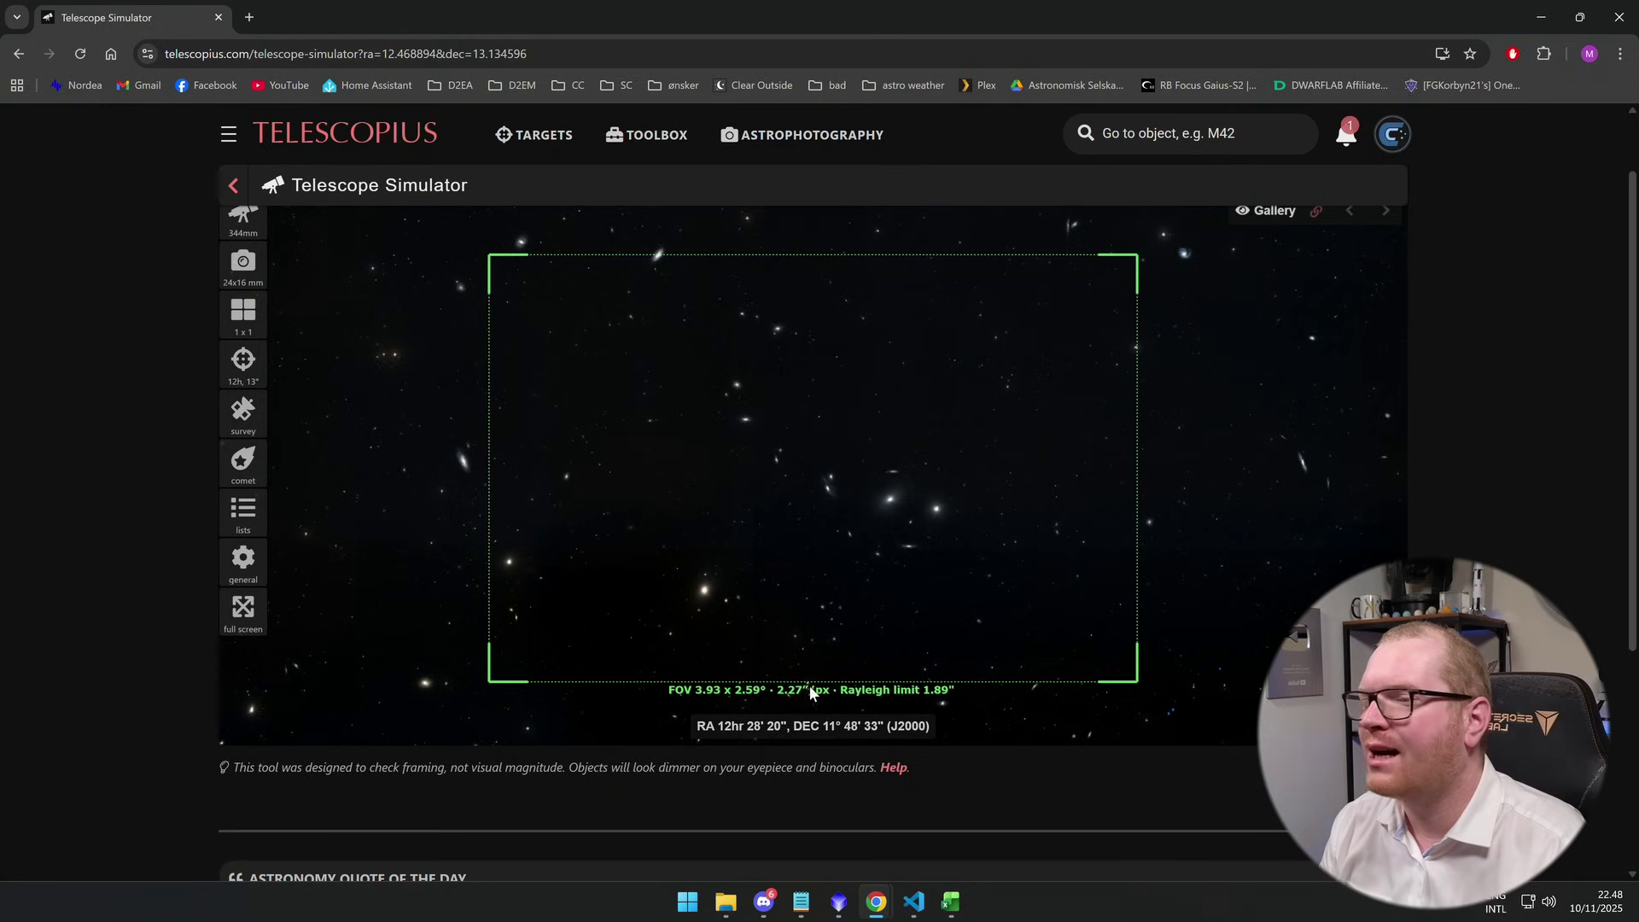
- In B6, convert the streak length with =B5*2.27/60/60/25*60, giving 6.963736
click(951, 903)
click(492, 525)
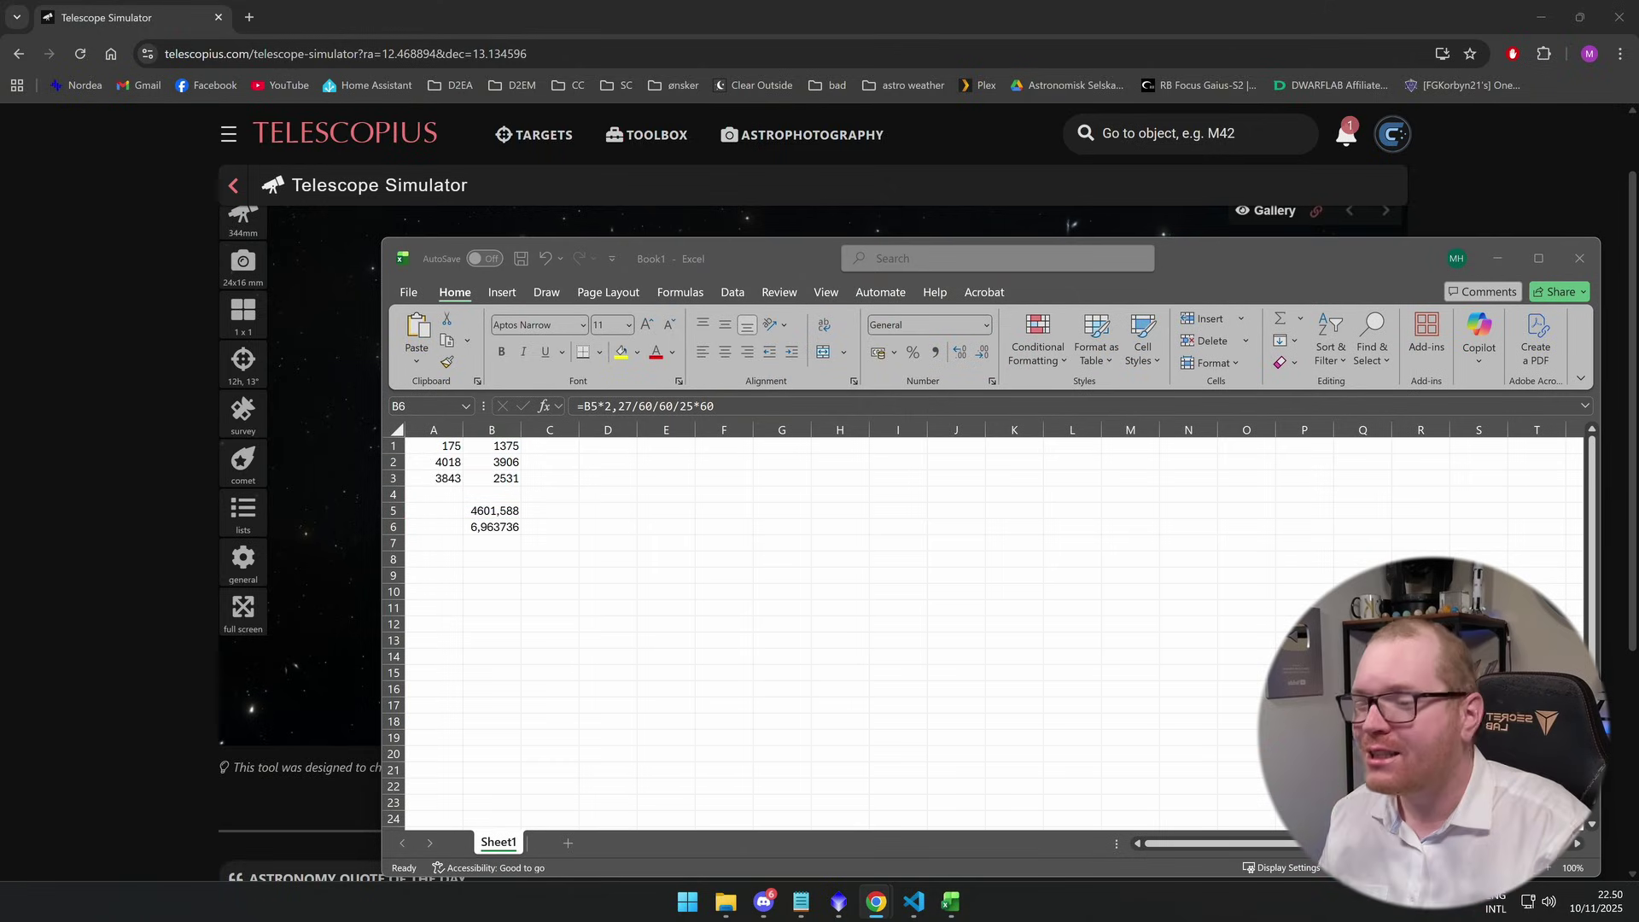
- Return to PixInsight, zoom in and centre the satellite streak, then zoom back out to 1:3
click(838, 901)
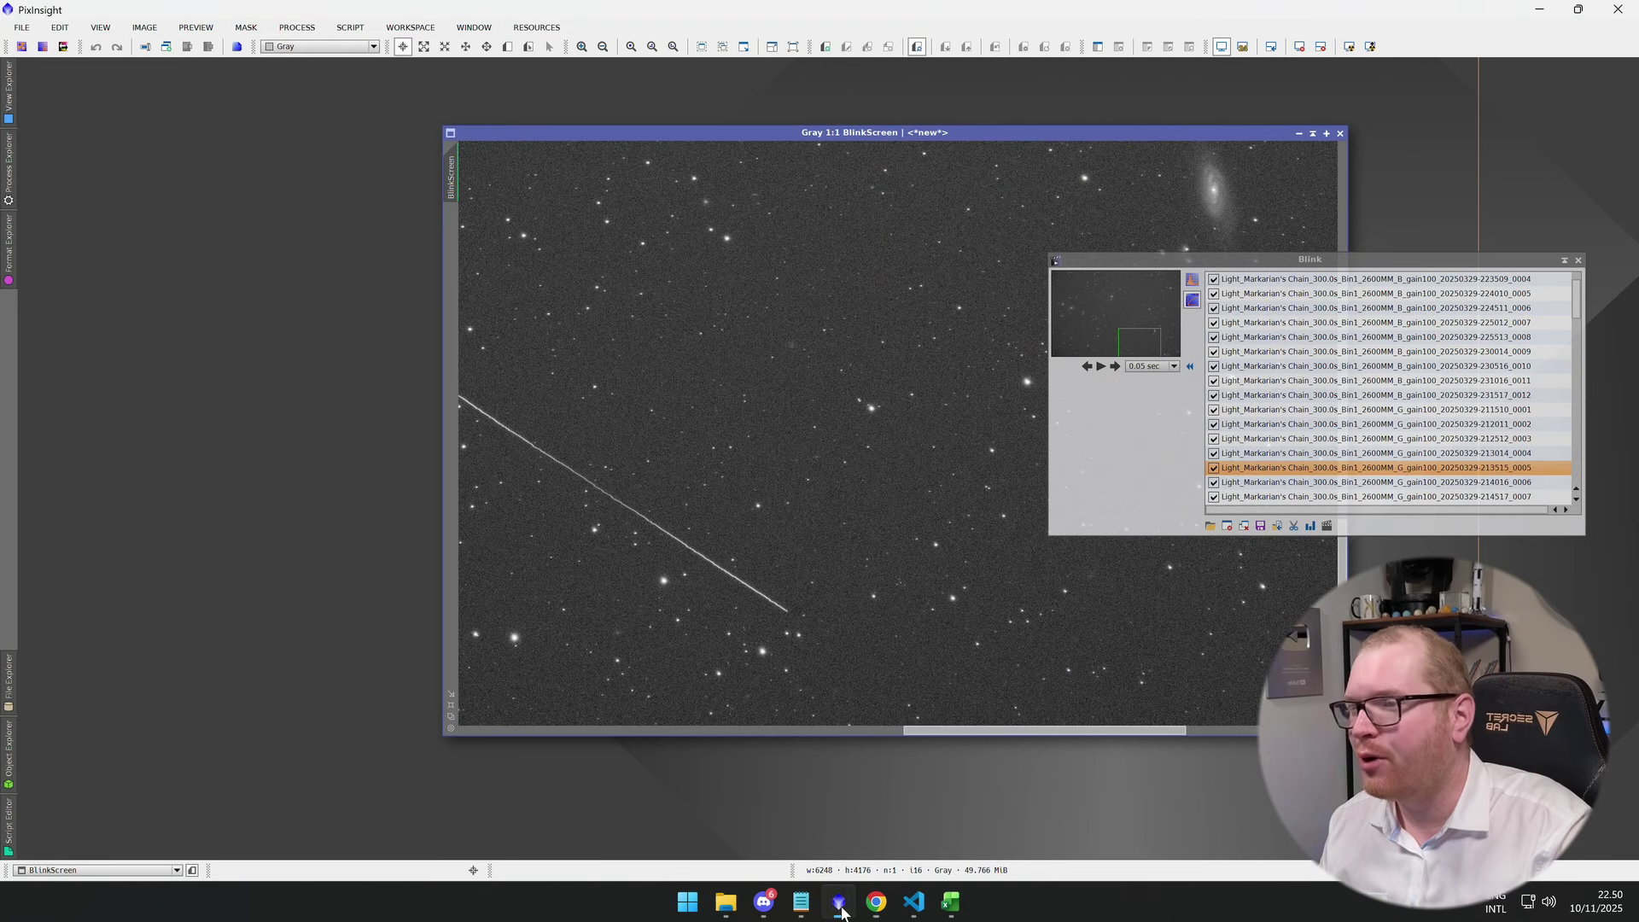
scroll(688, 540, down, 2)
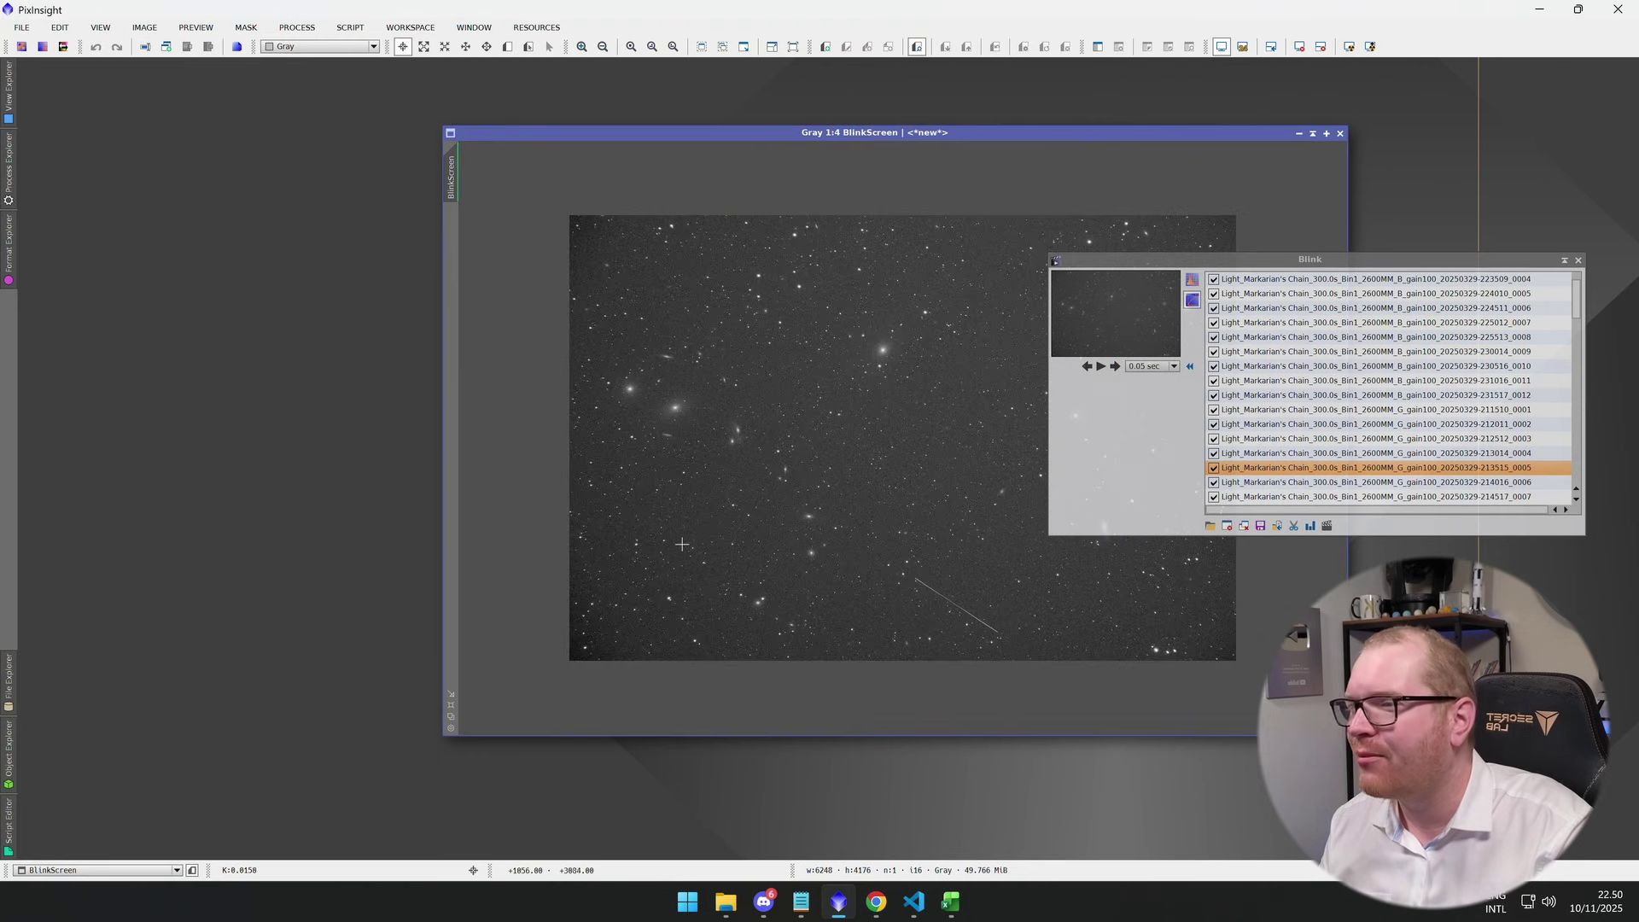
scroll(1113, 675, up, 3)
mouse_move(1112, 675)
mouse_down()
mouse_move(851, 487)
mouse_move(710, 434)
mouse_up()
scroll(708, 436, up, 2)
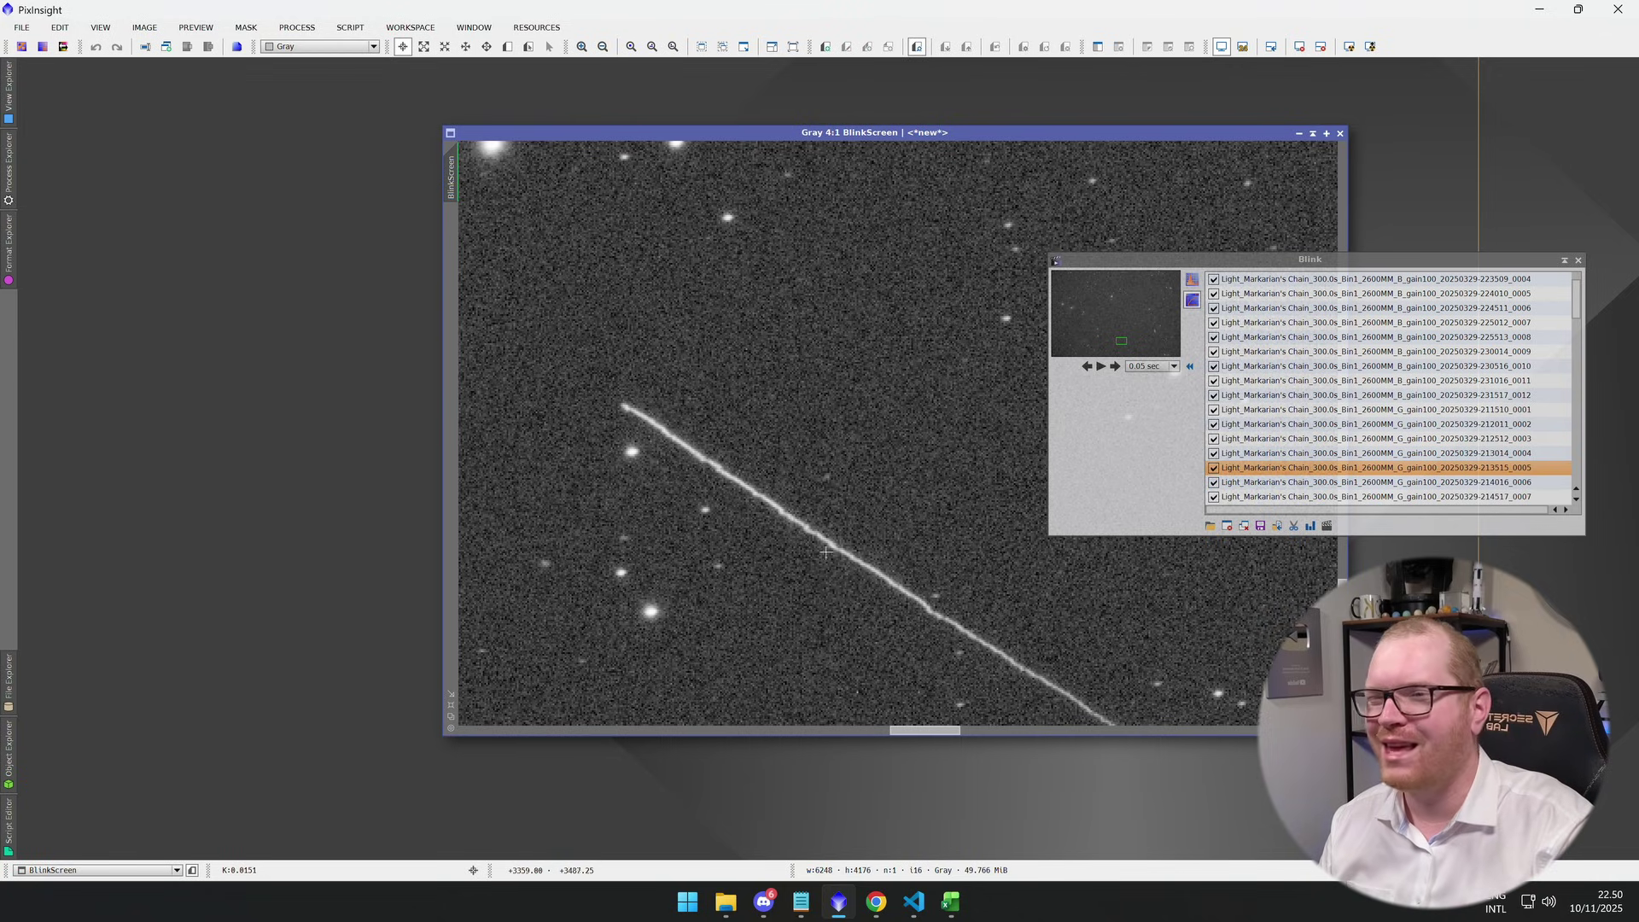
scroll(956, 642, up, 1)
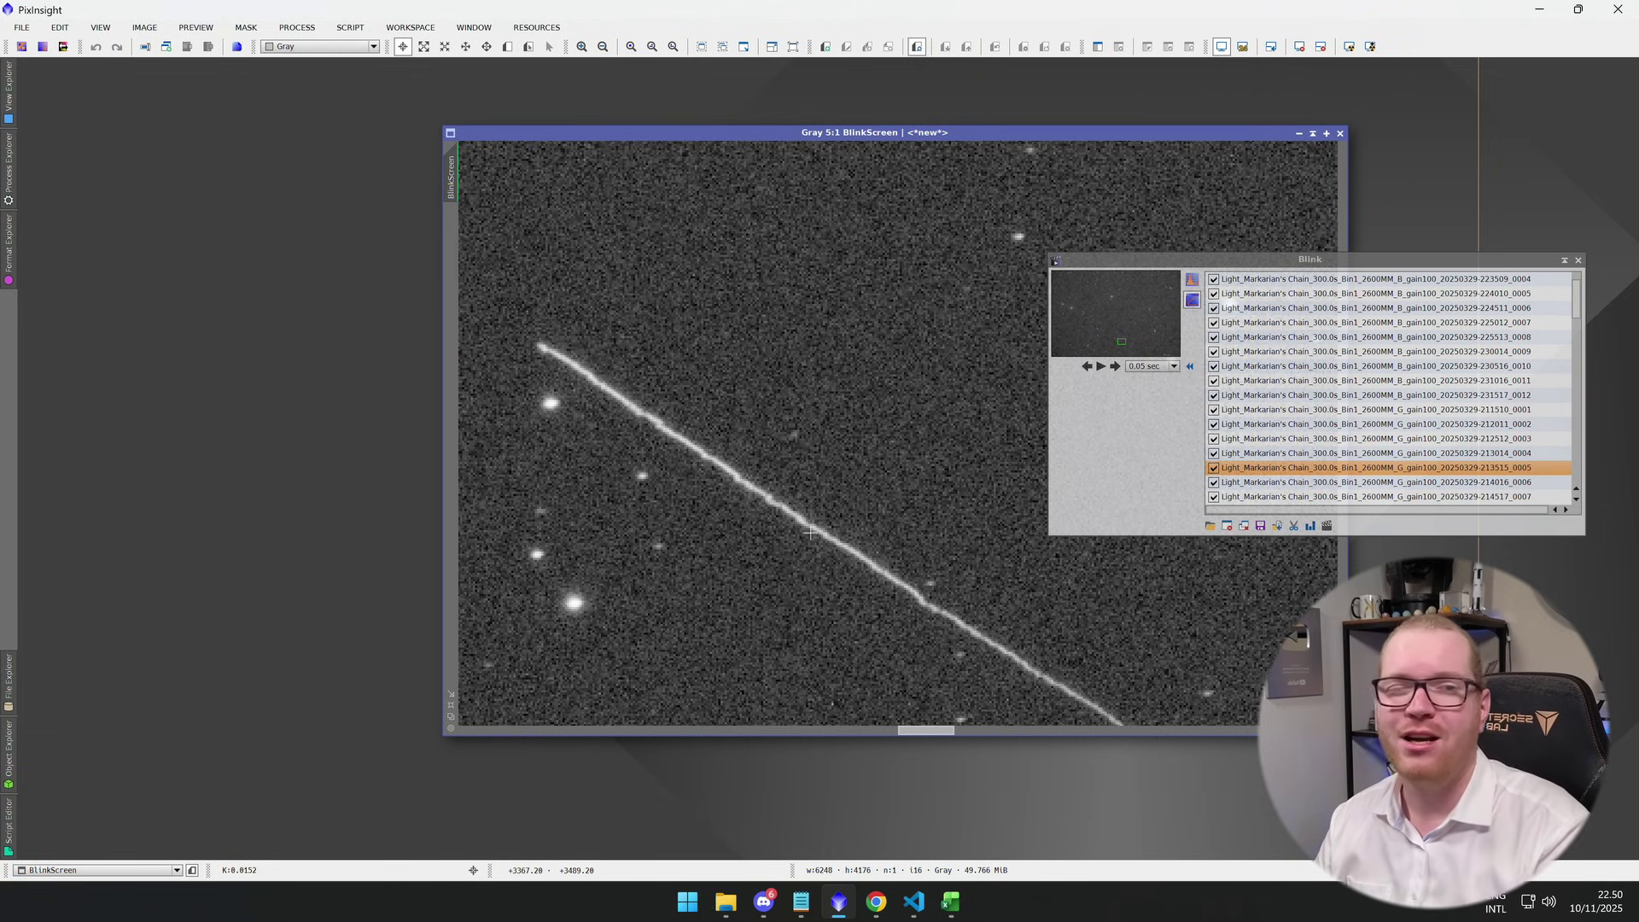
scroll(781, 490, down, 7)
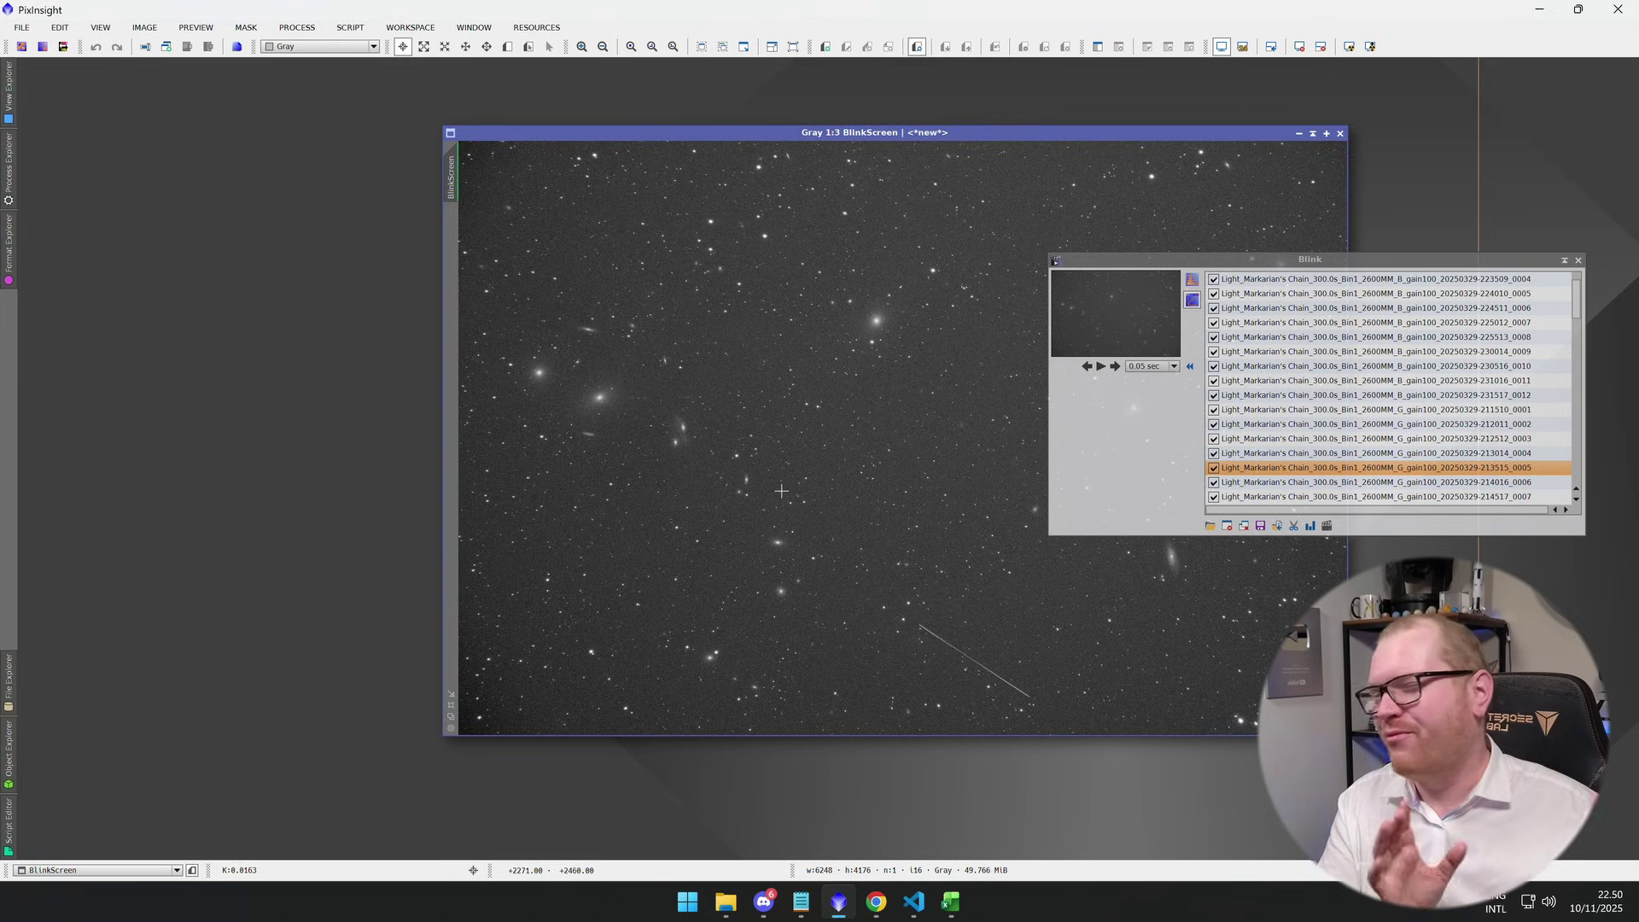
- Zoom the streak view in to 3:1, then back out to 2:1
key(alt+Tab)
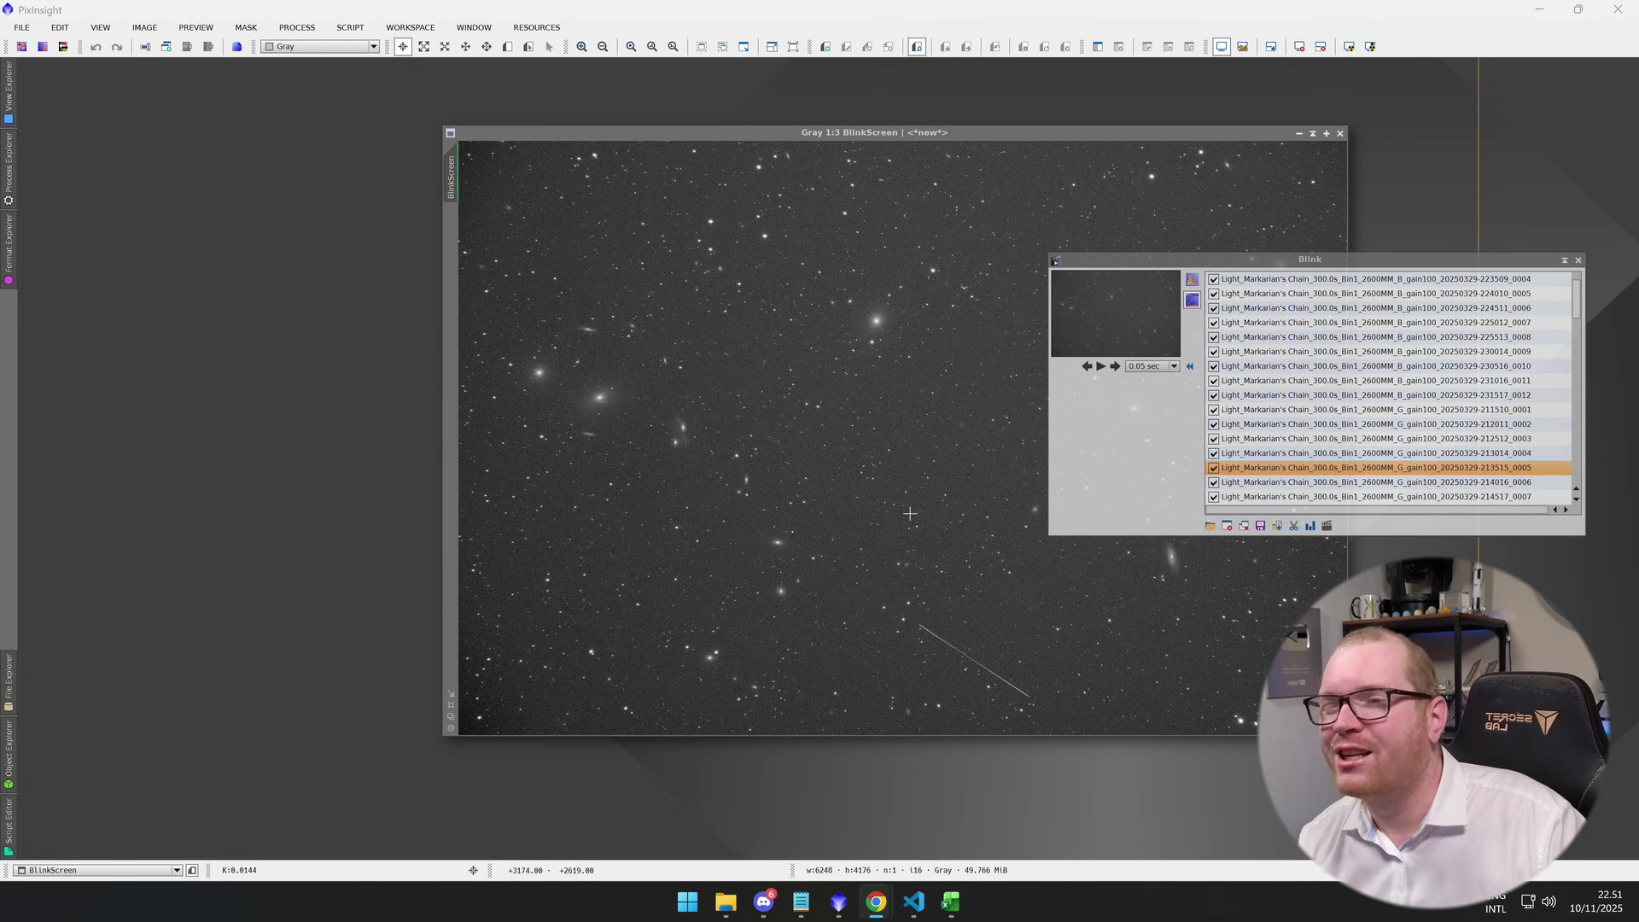
scroll(954, 653, up, 4)
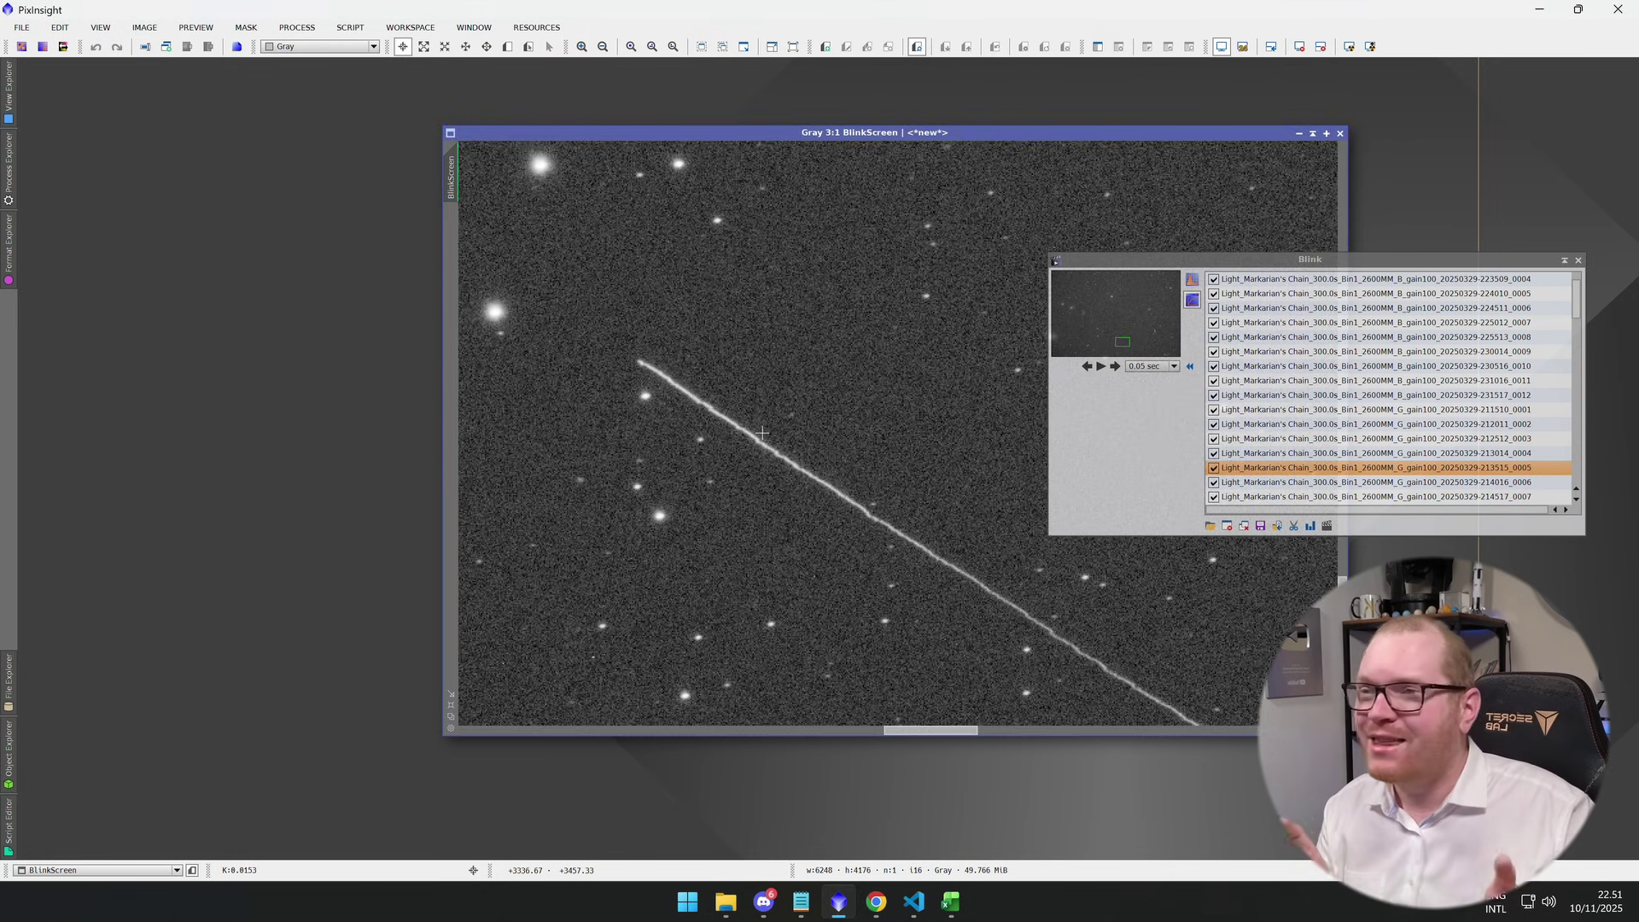
scroll(762, 434, down, 1)
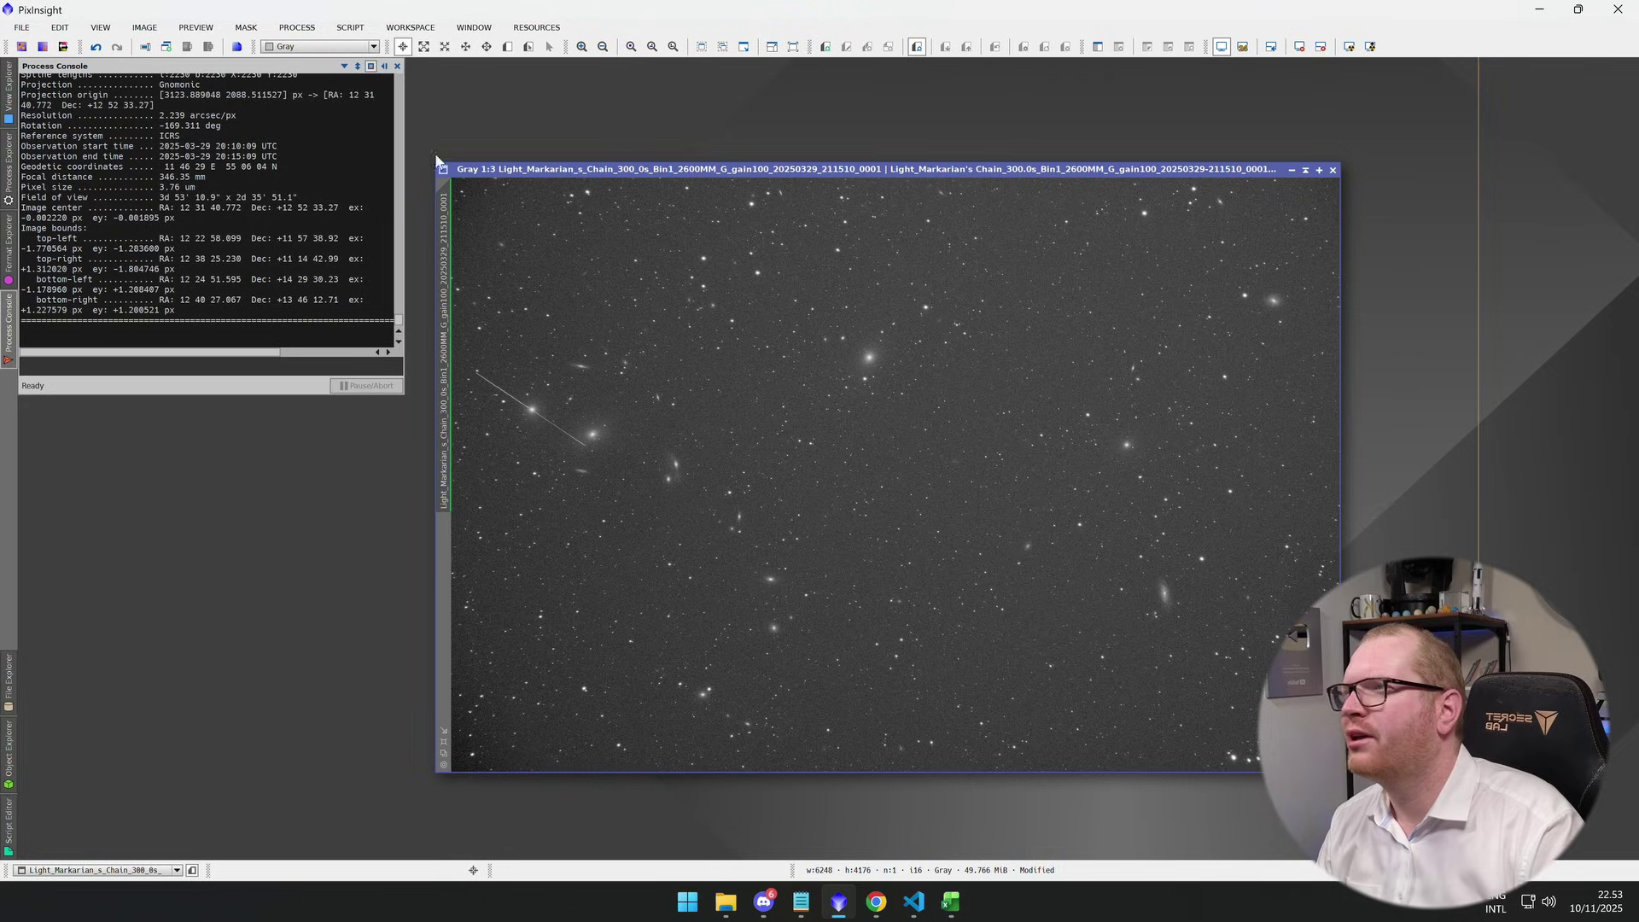
- Close the Process Console, read the streak endpoint's coordinates, and zoom to 3:1
click(397, 66)
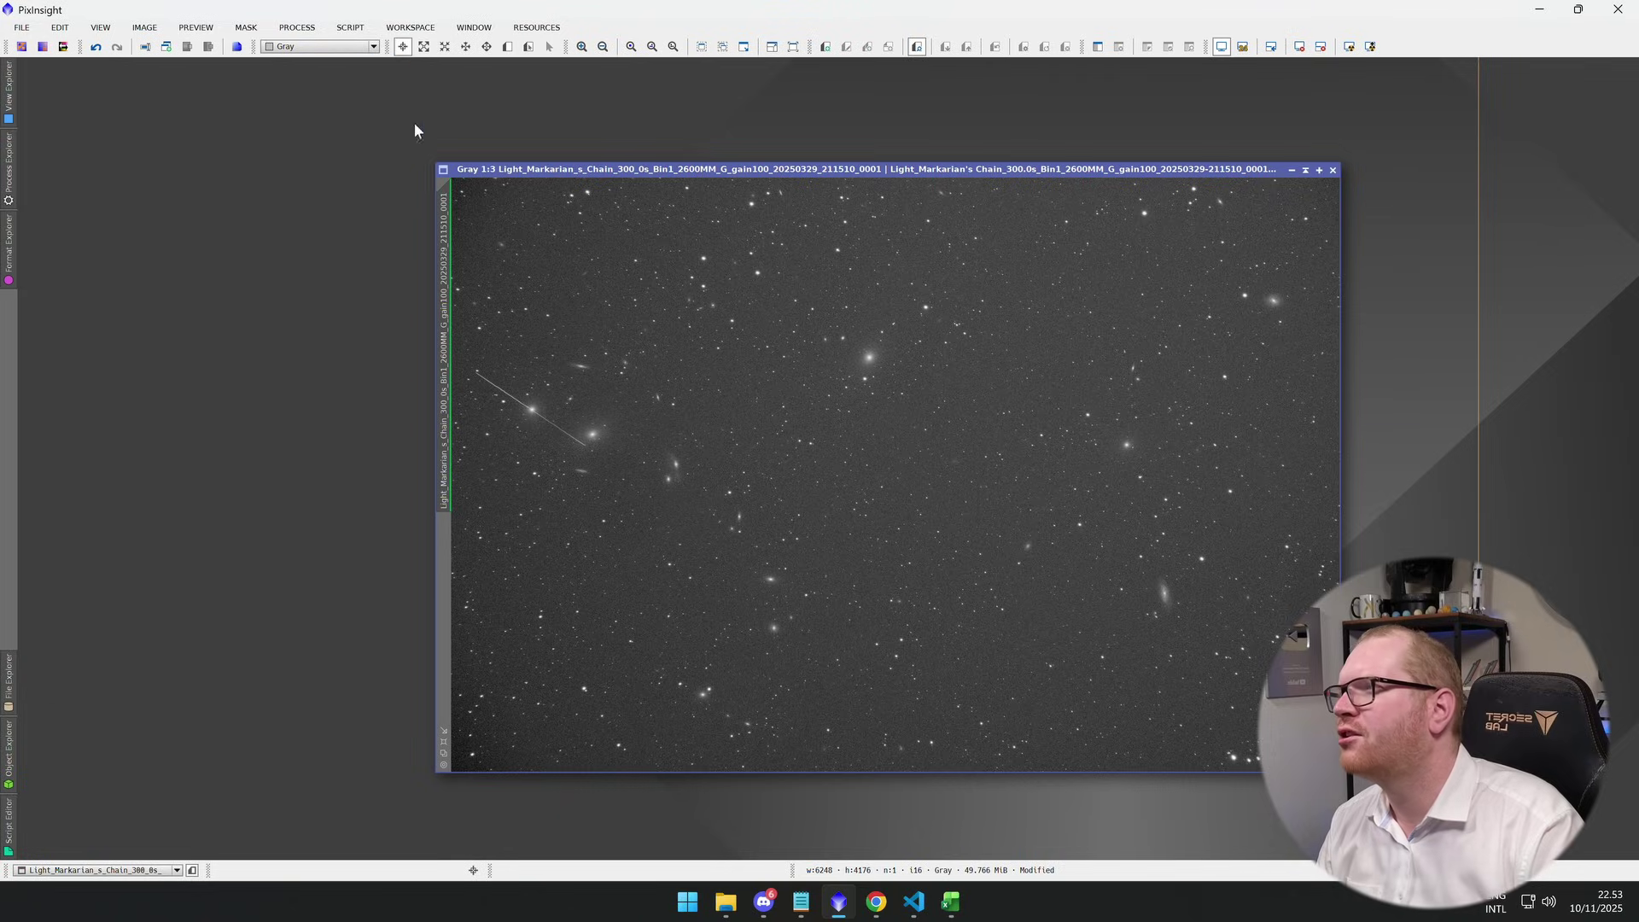
click(480, 373)
mouse_move(480, 373)
mouse_down()
mouse_move(599, 456)
mouse_move(564, 427)
mouse_up()
scroll(543, 419, up, 4)
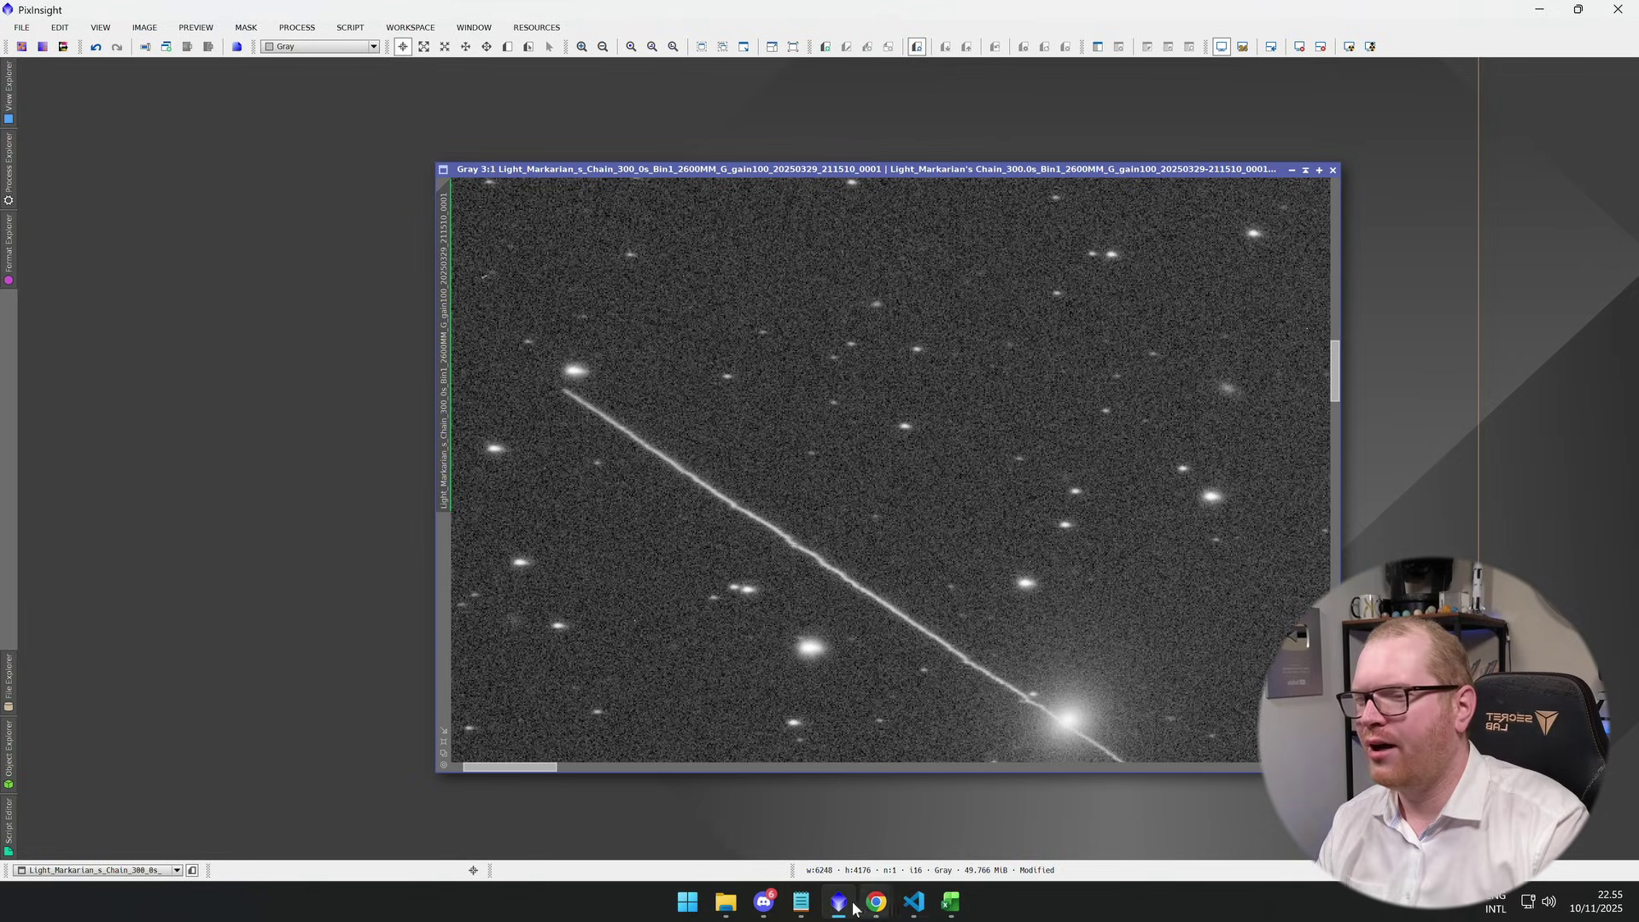
- Open MC_Object.txt and select its RA, declination, decimal RA 185.9996 and observation time values
mouse_move(801, 902)
click(873, 806)
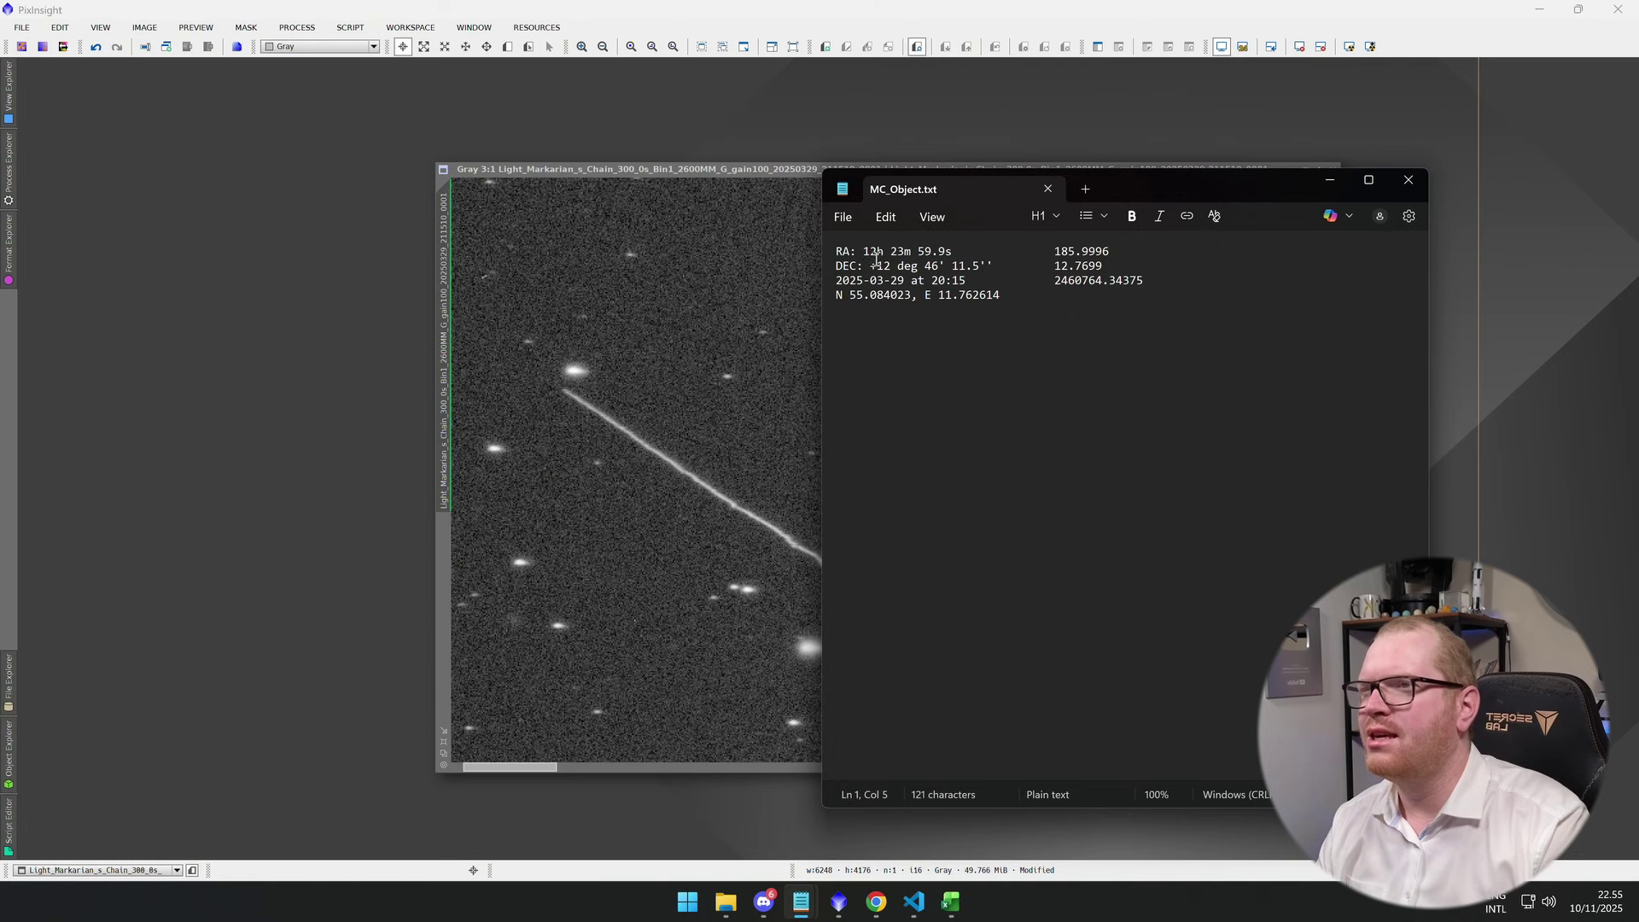
double_click(875, 253)
drag(862, 266, 1122, 268)
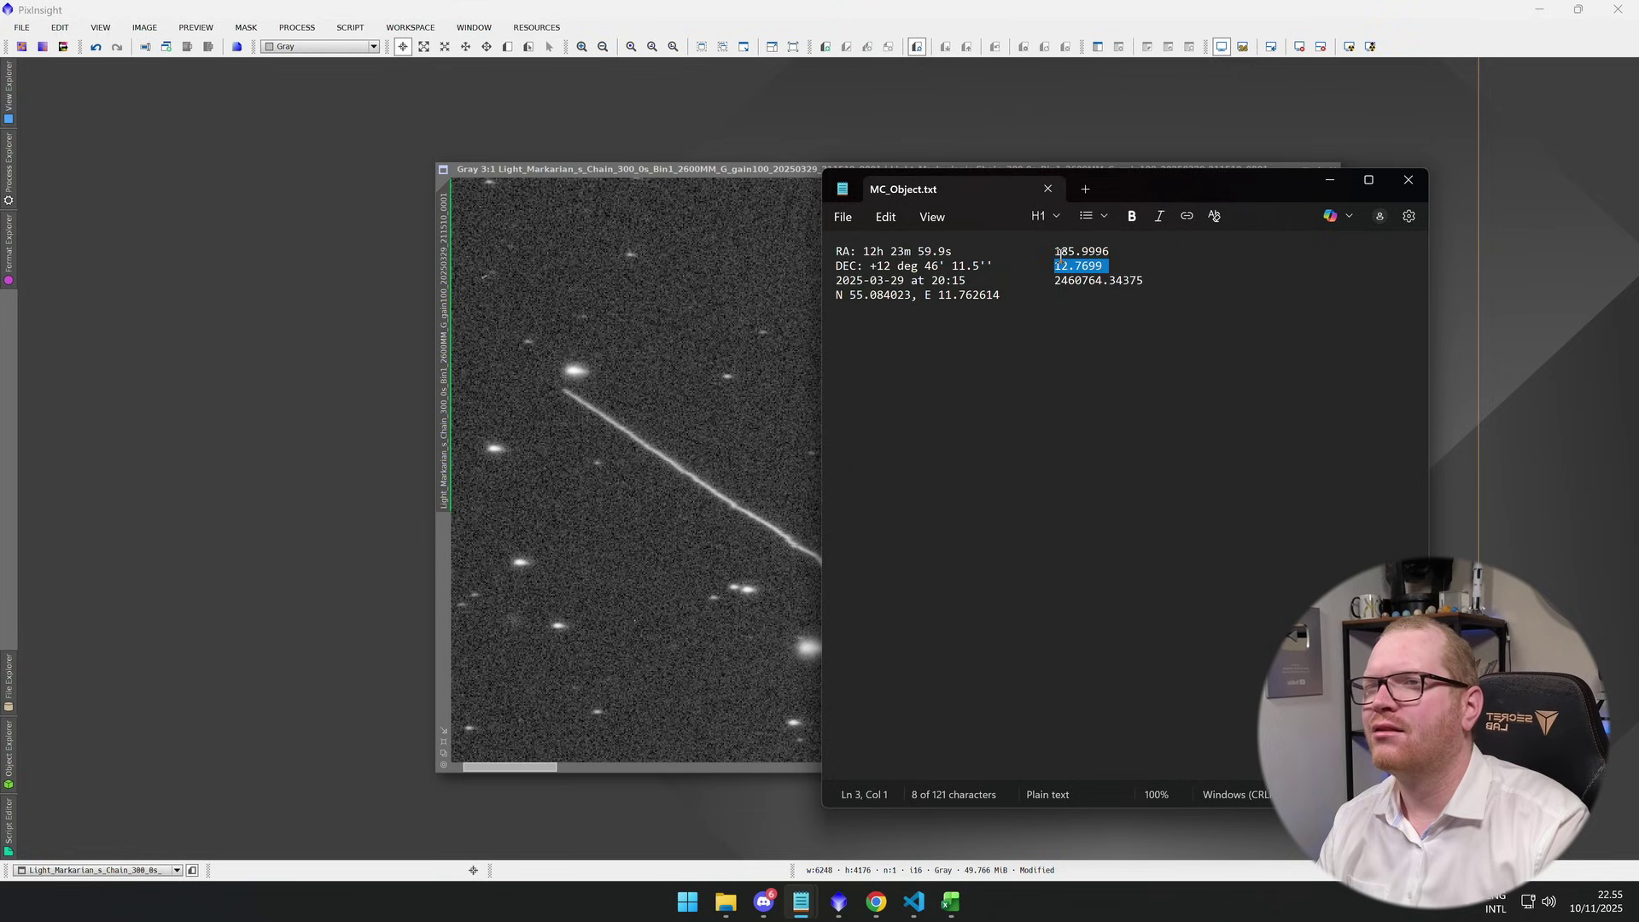
mouse_move(1056, 253)
mouse_down()
mouse_move(1123, 251)
mouse_move(1044, 270)
mouse_up()
click(1088, 266)
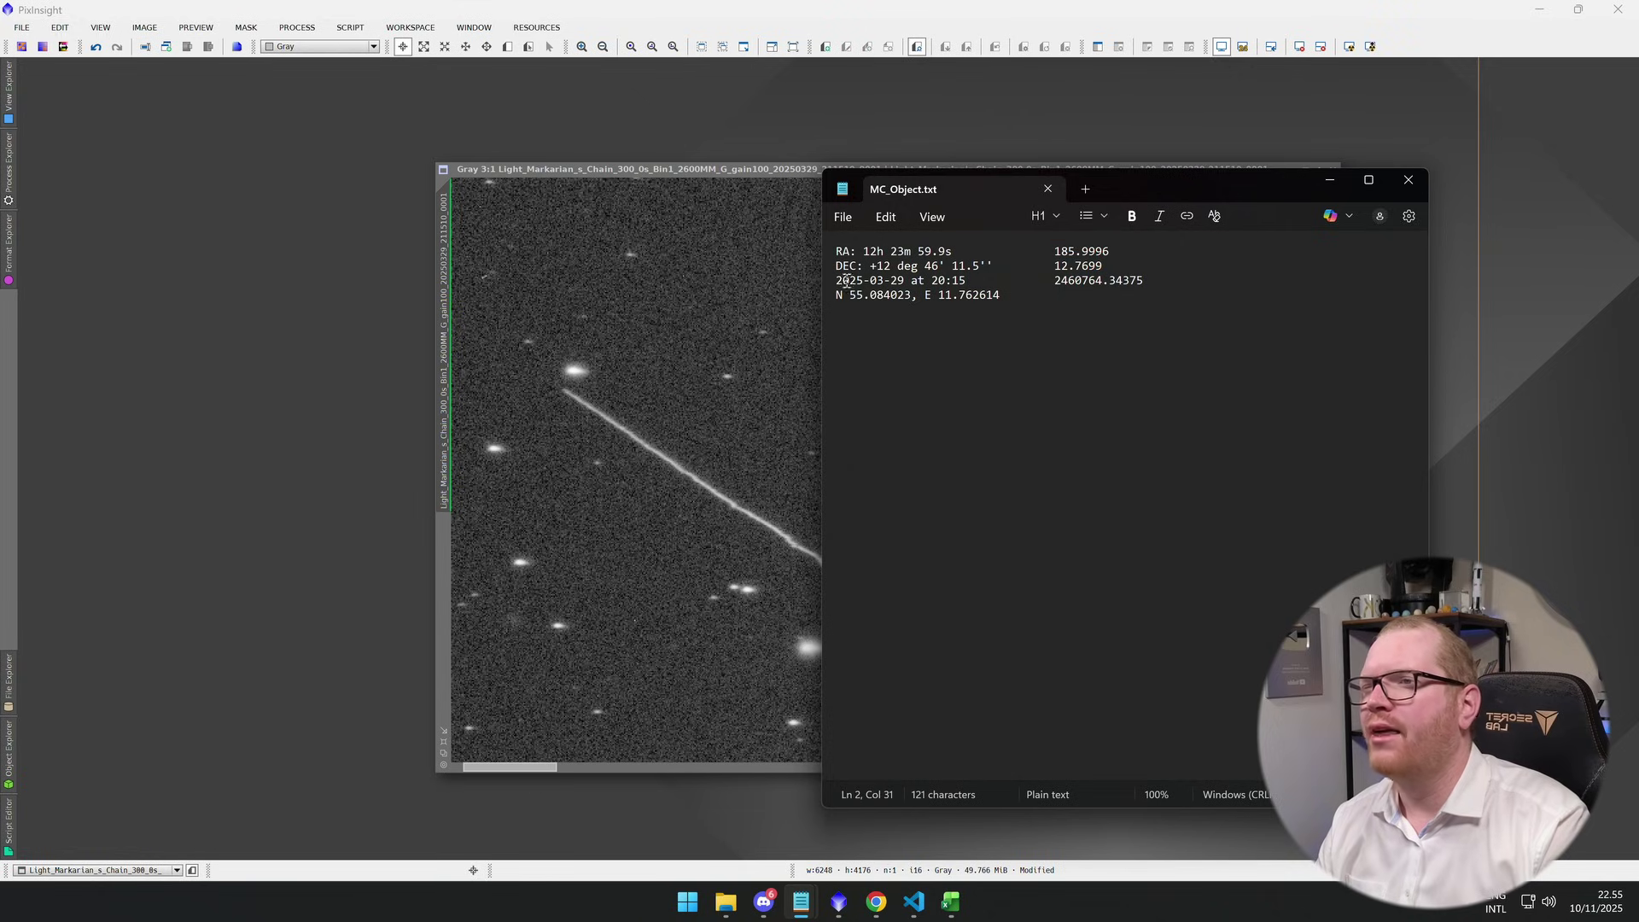
drag(841, 282, 969, 275)
click(972, 274)
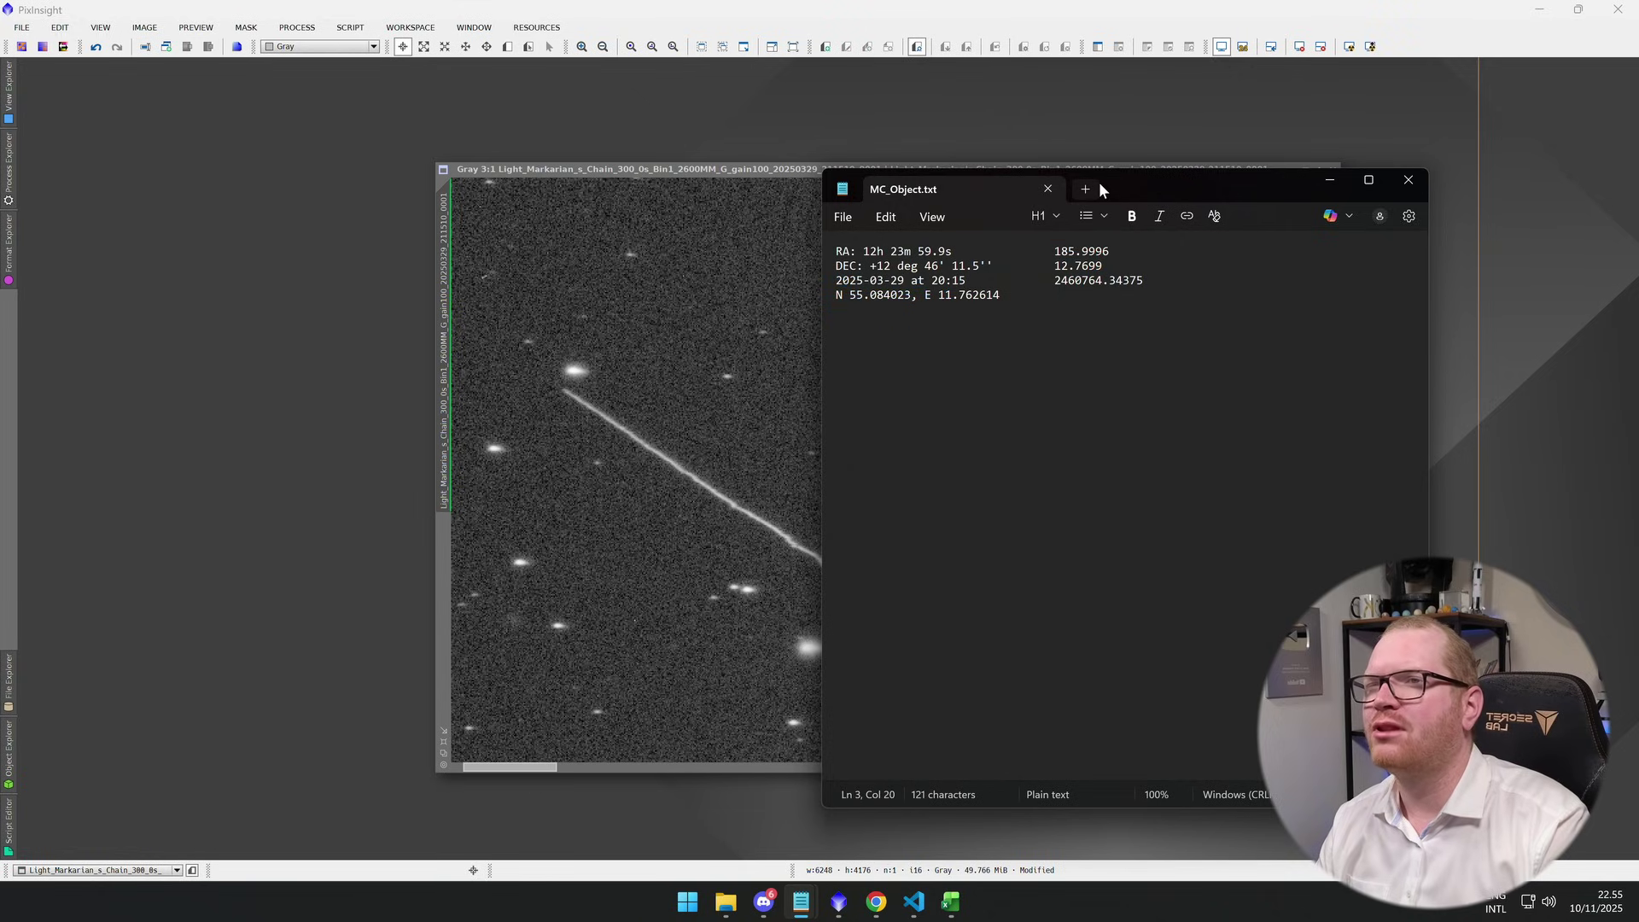
- Move Julian date 2460764.34375 to the end of line 2 and select the site coordinates line
mouse_move(1099, 189)
mouse_down()
mouse_move(1005, 241)
mouse_move(1084, 200)
mouse_up()
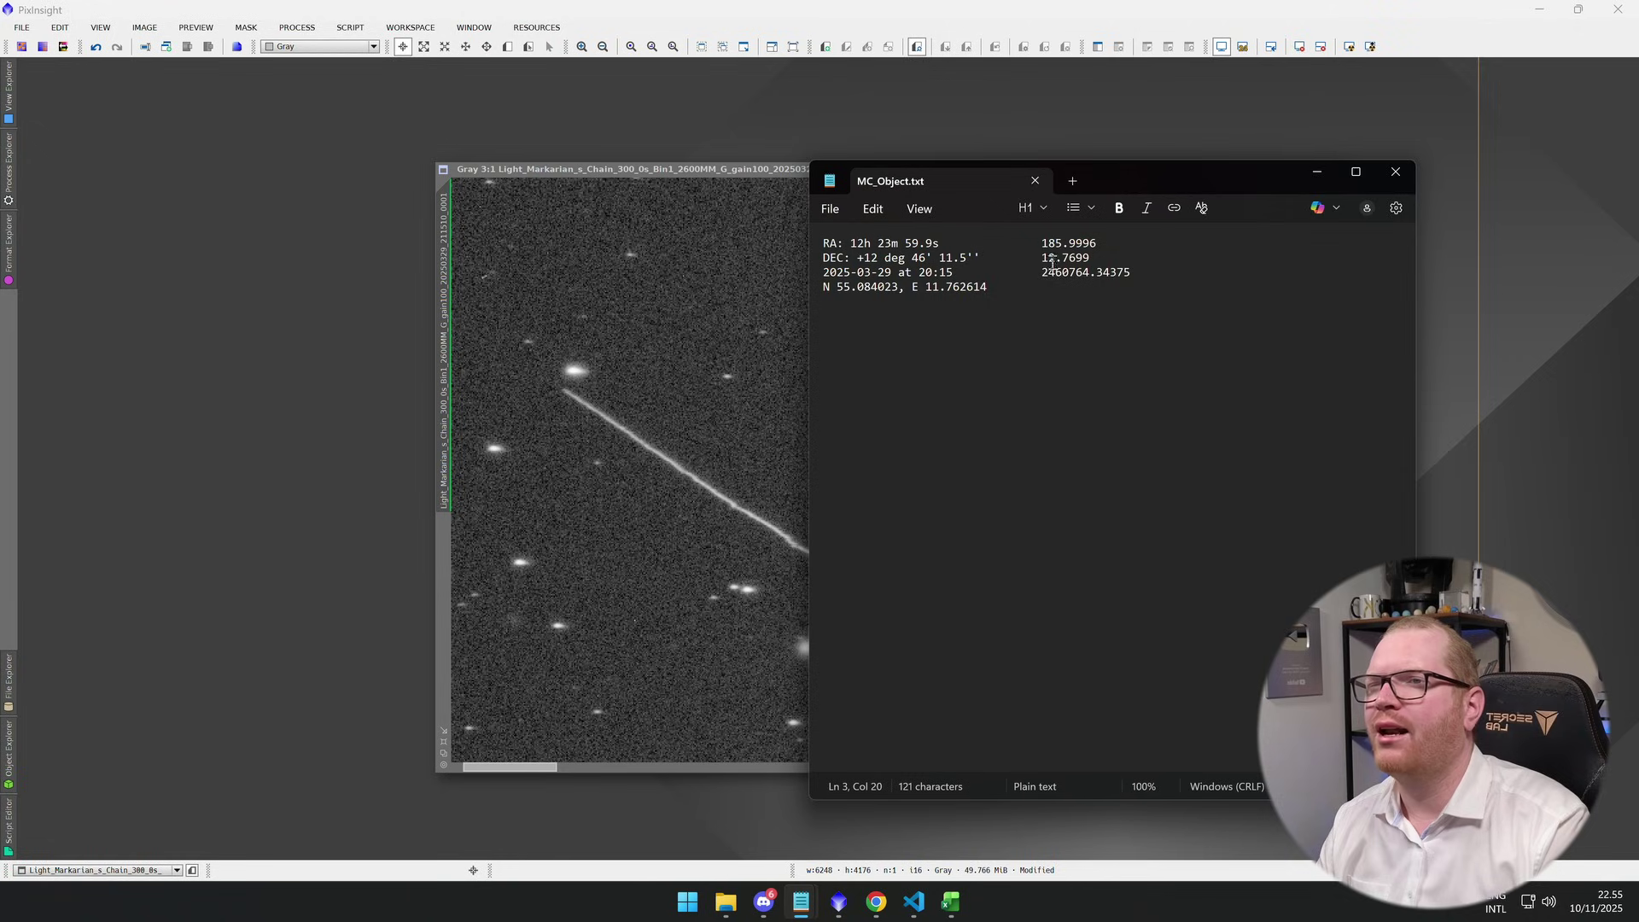
triple_click(1145, 271)
double_click(1144, 271)
drag(1109, 271, 1092, 258)
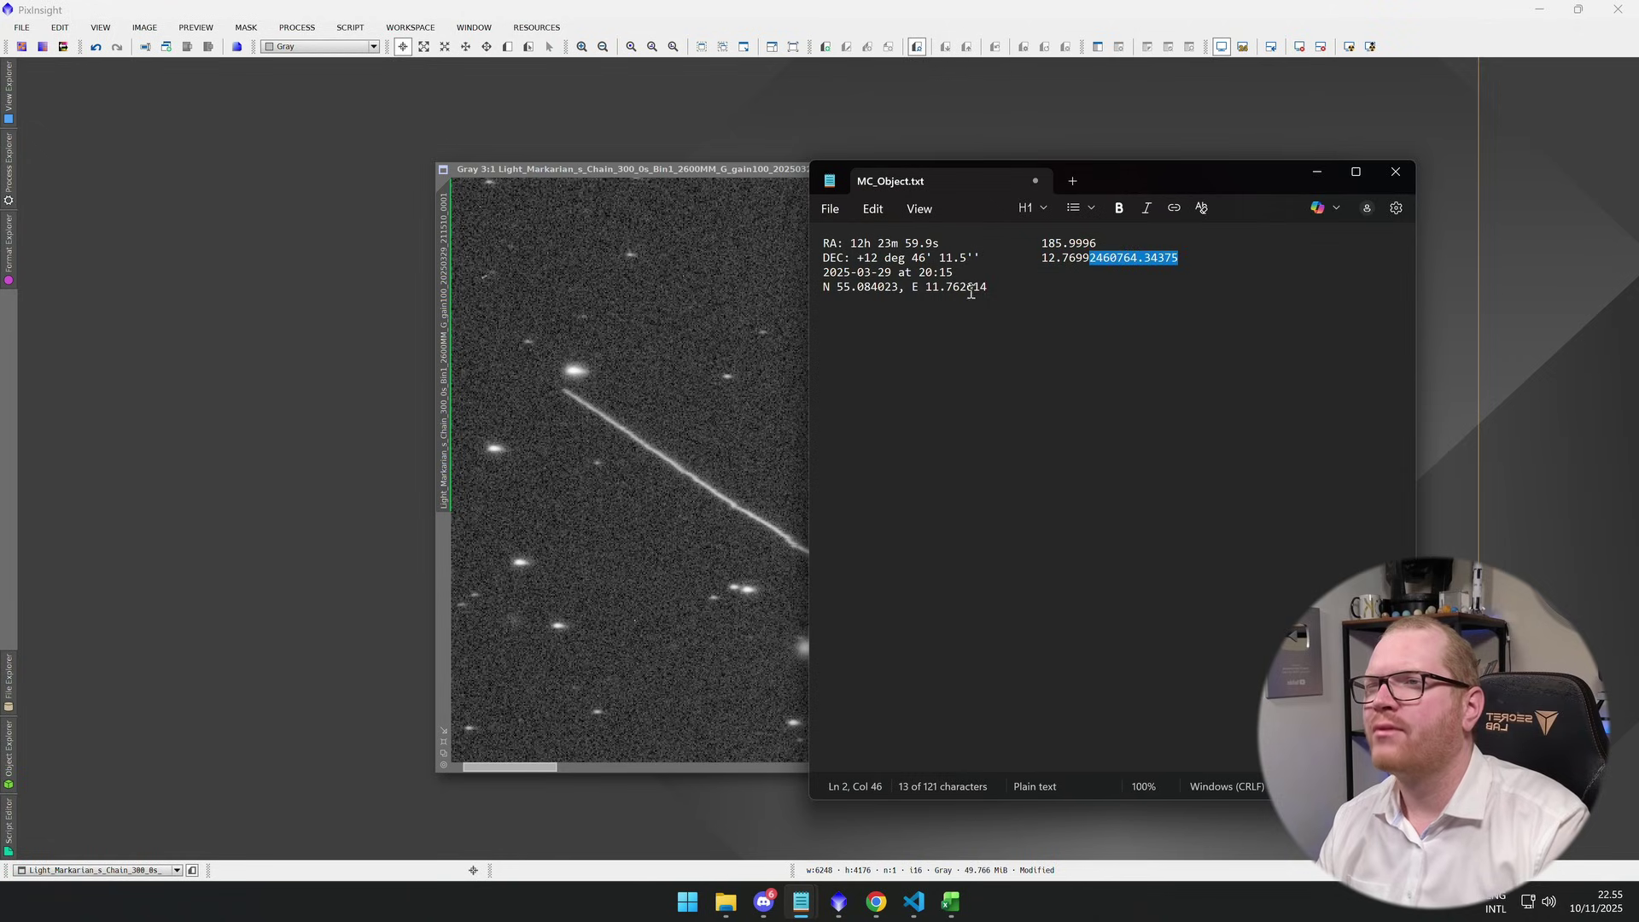
drag(1007, 290, 812, 308)
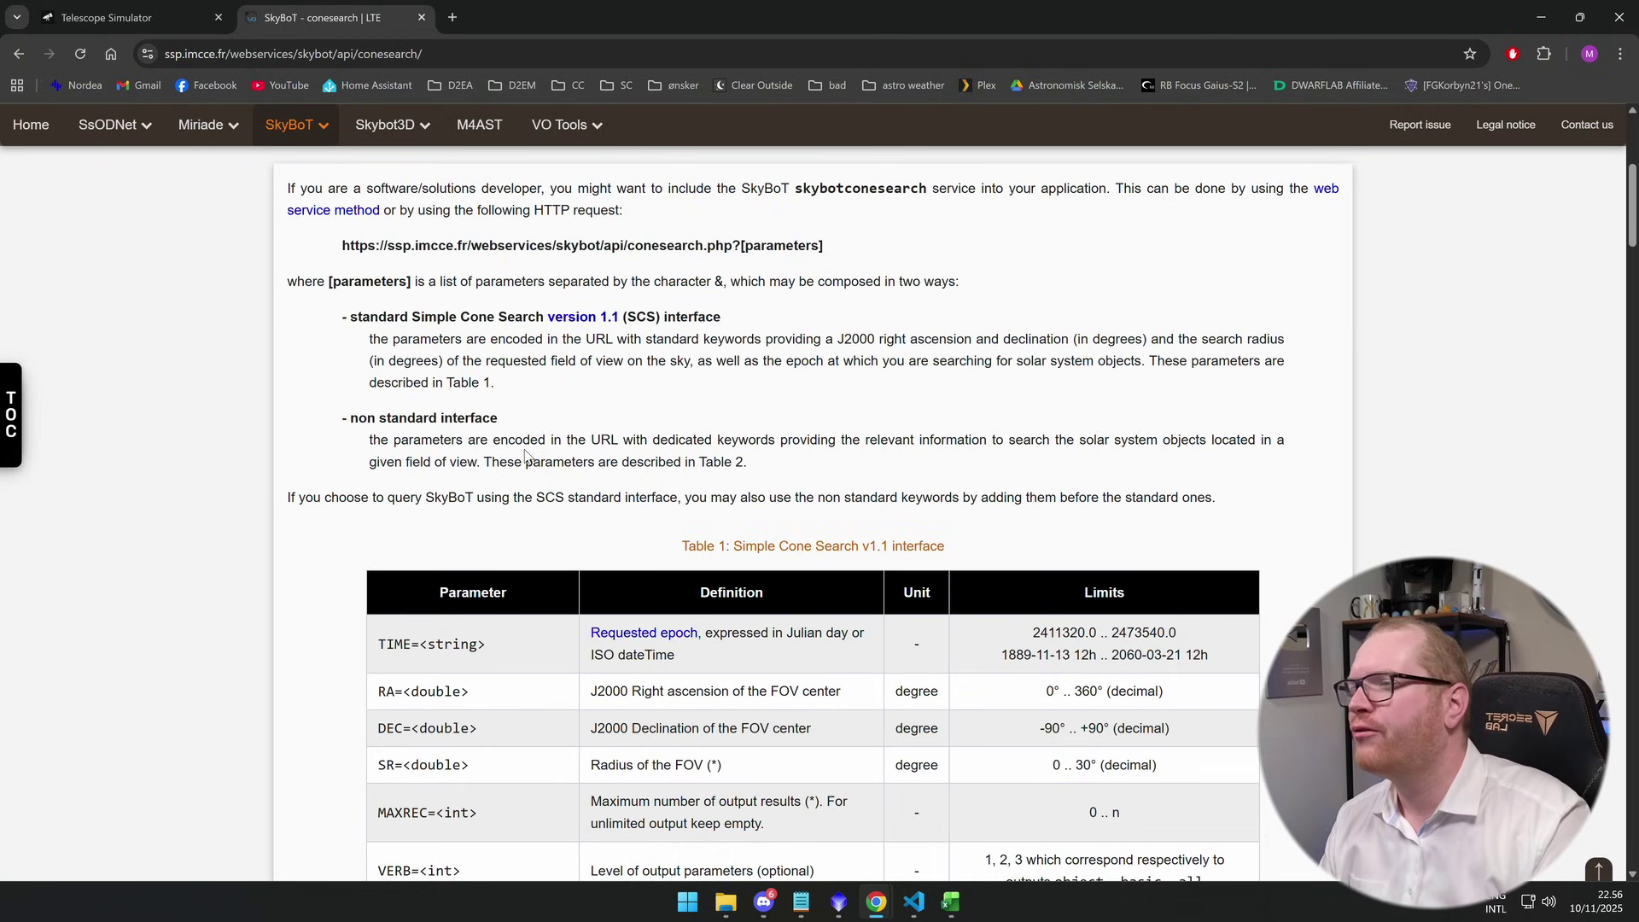
scroll(543, 453, down, 3)
scroll(553, 438, down, 6)
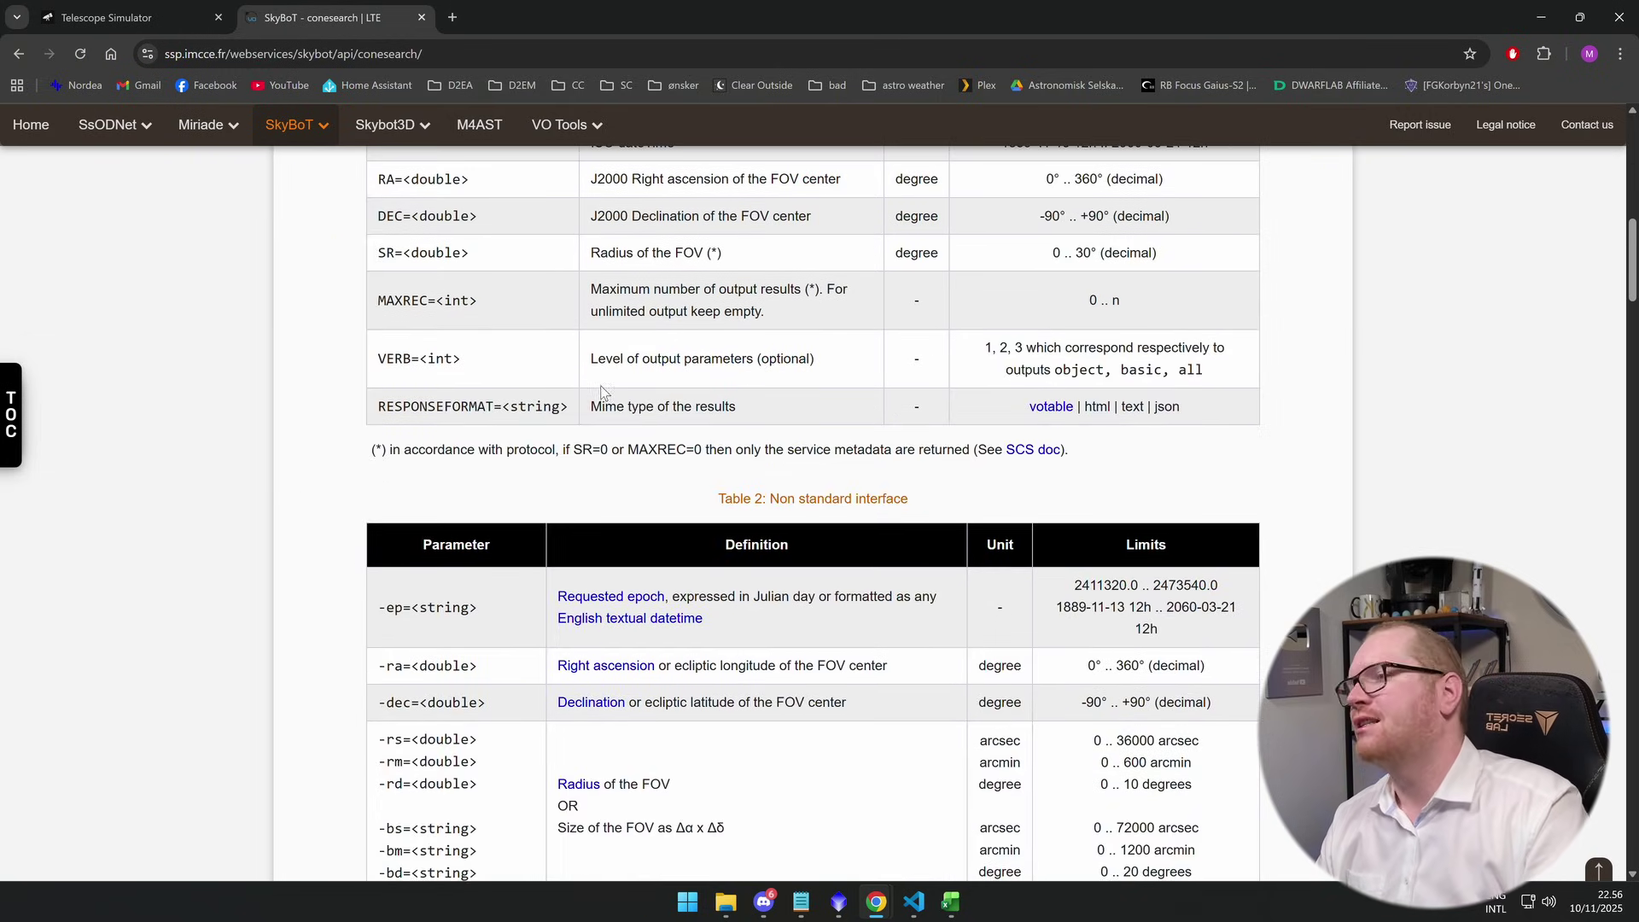
scroll(612, 404, down, 1)
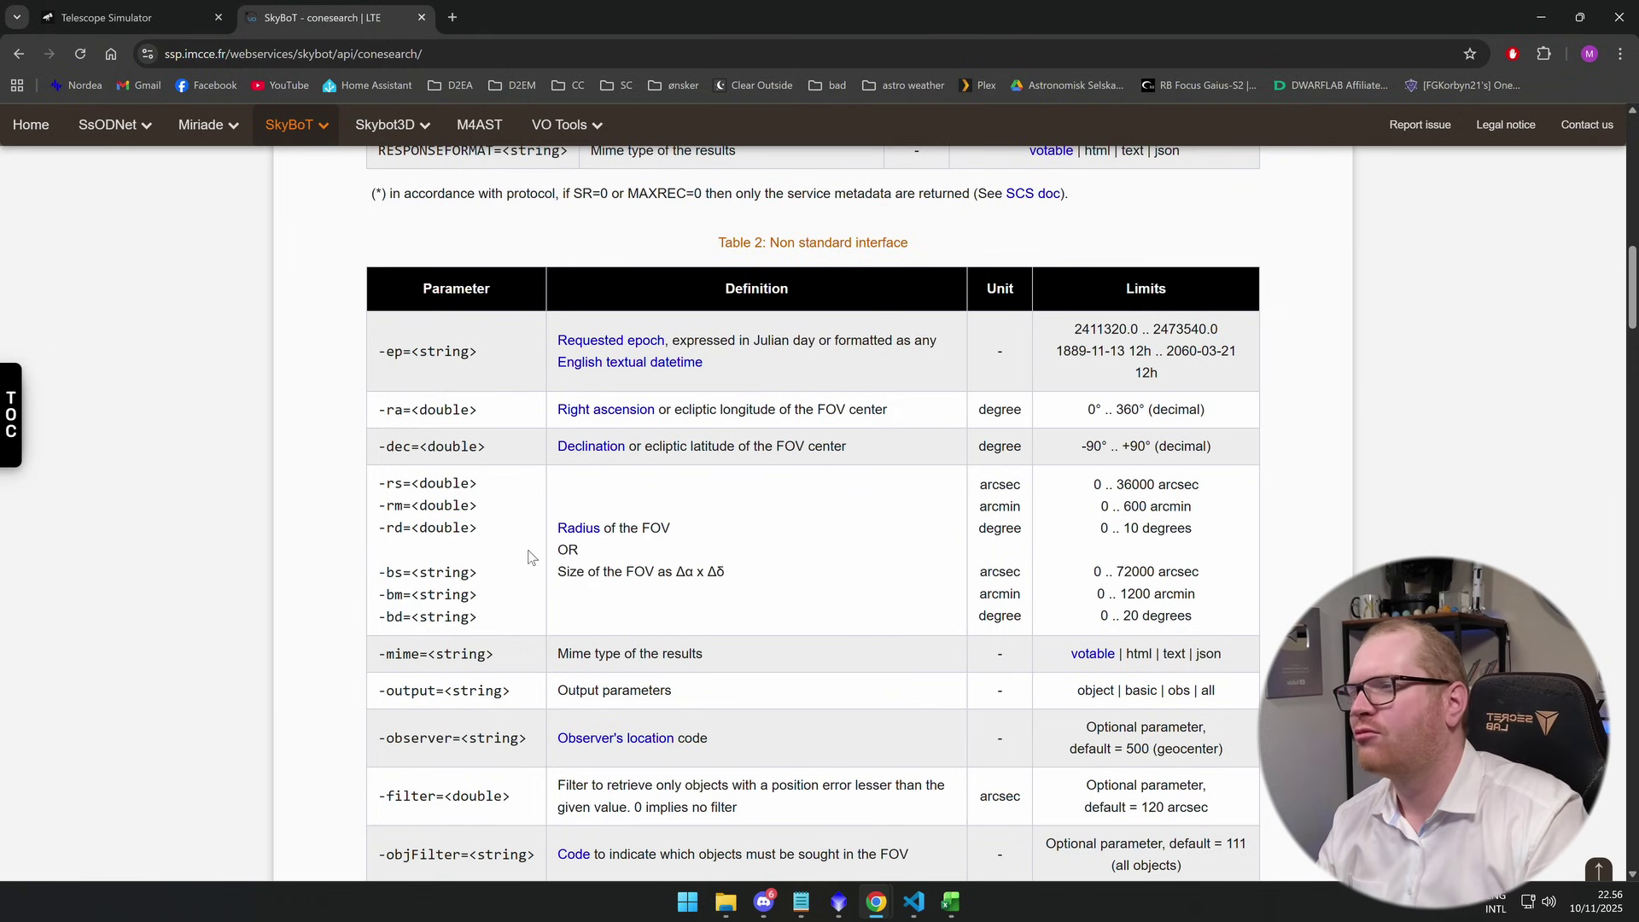
scroll(589, 427, down, 3)
scroll(580, 555, up, 5)
scroll(571, 501, up, 8)
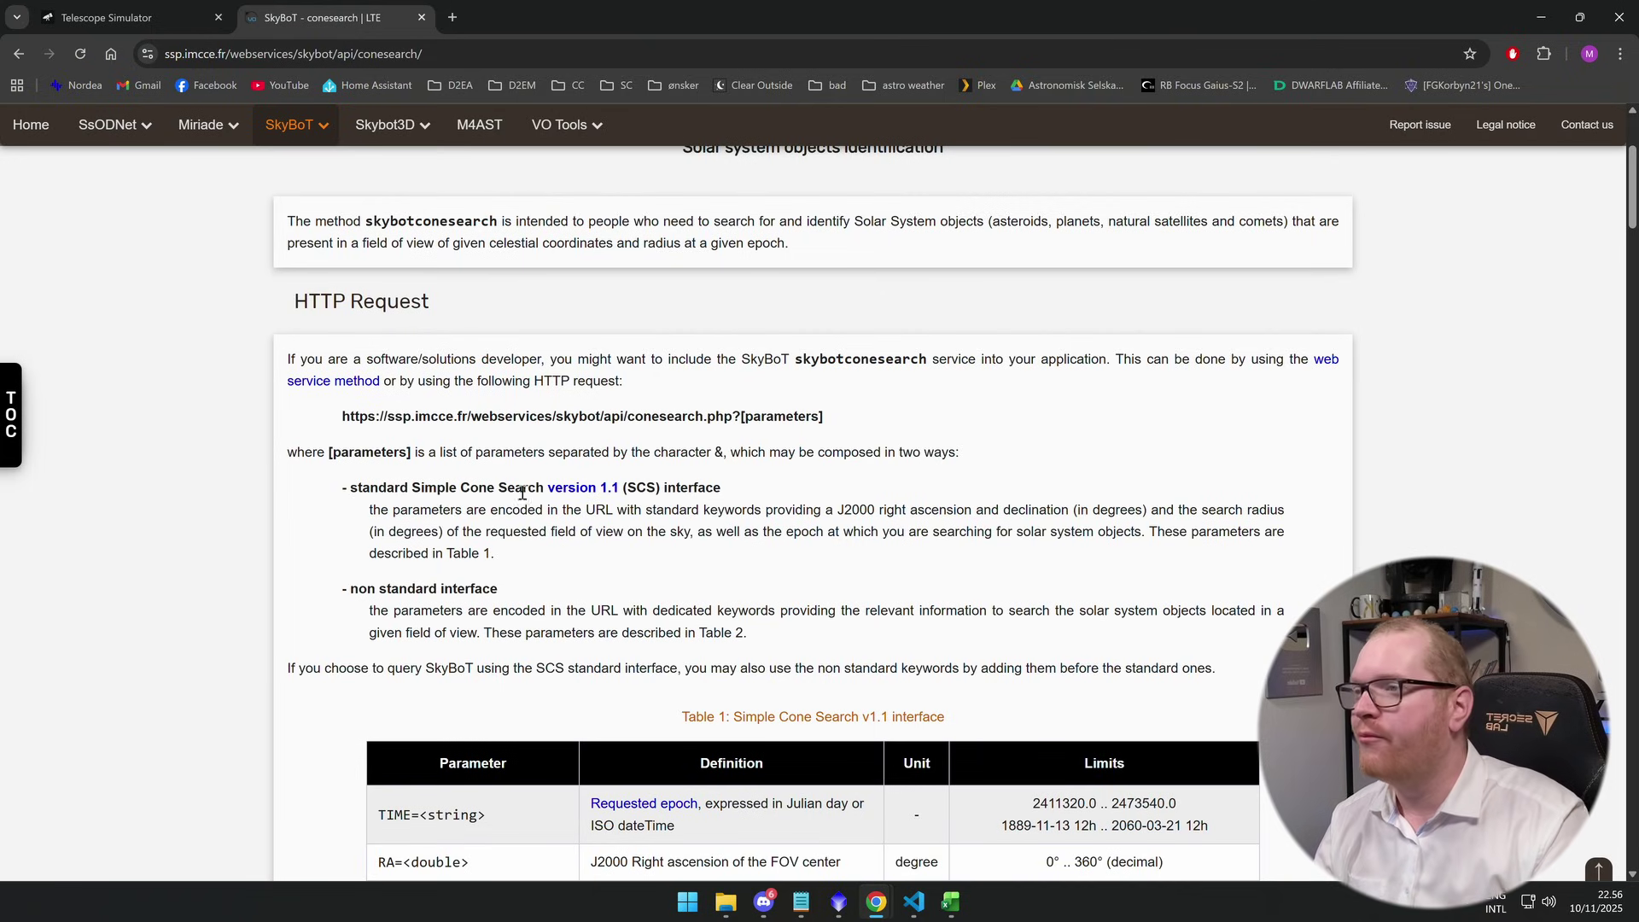
scroll(655, 610, down, 4)
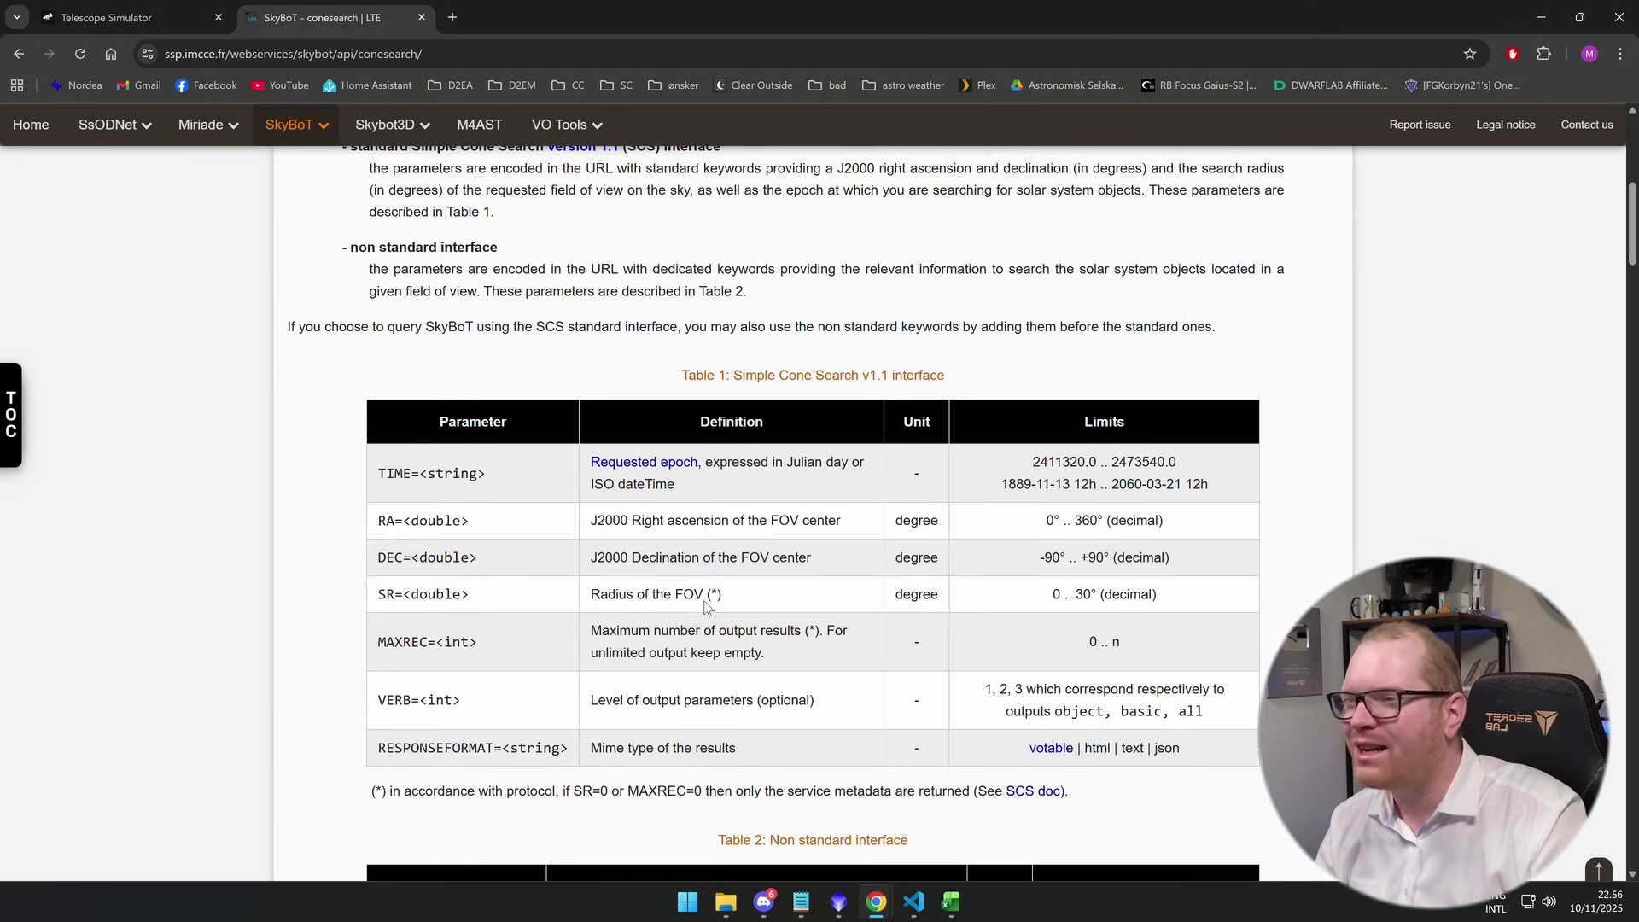
scroll(706, 596, up, 5)
scroll(708, 599, up, 2)
scroll(707, 598, down, 2)
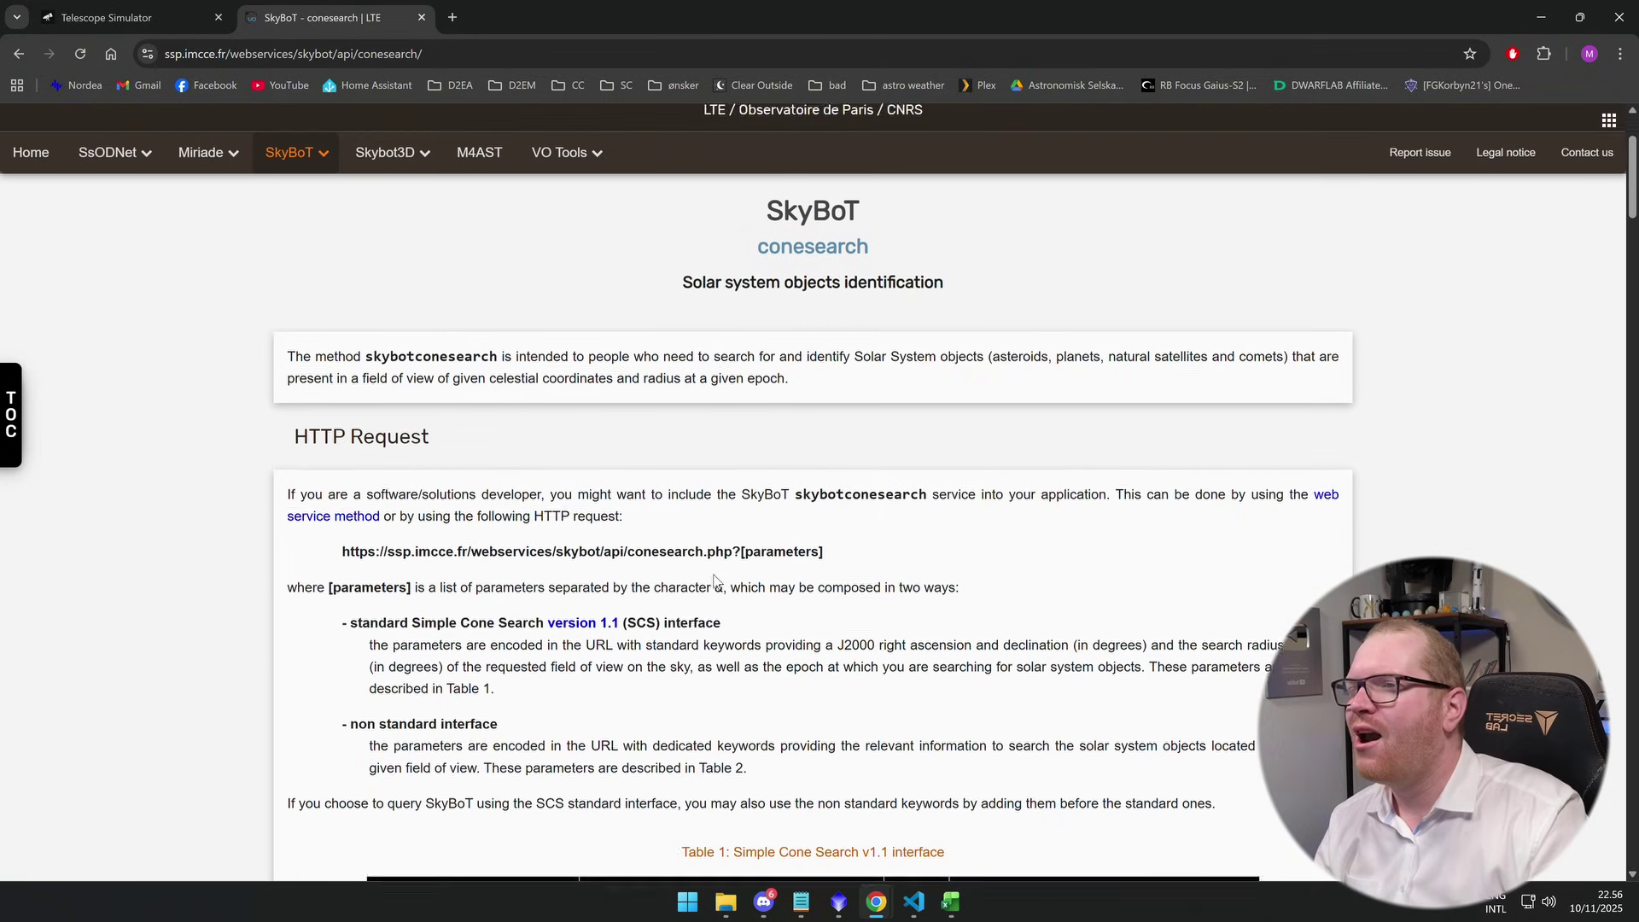
key(alt+Tab)
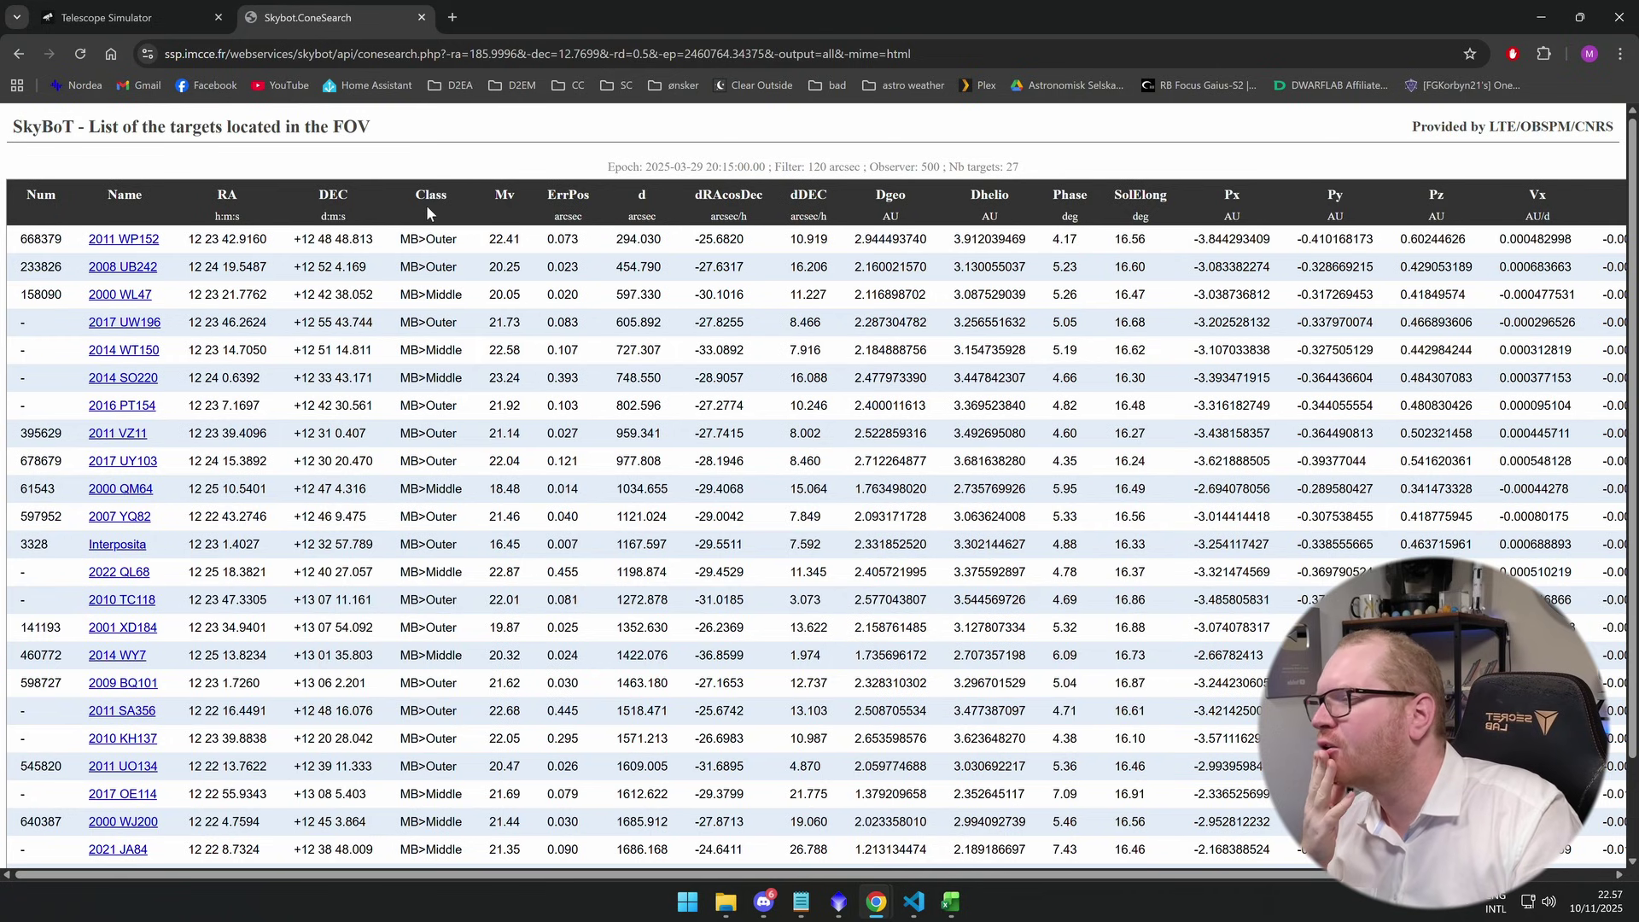
- Scroll the 27-target SkyBoT list and highlight the first object's orbital class
scroll(429, 213, down, 3)
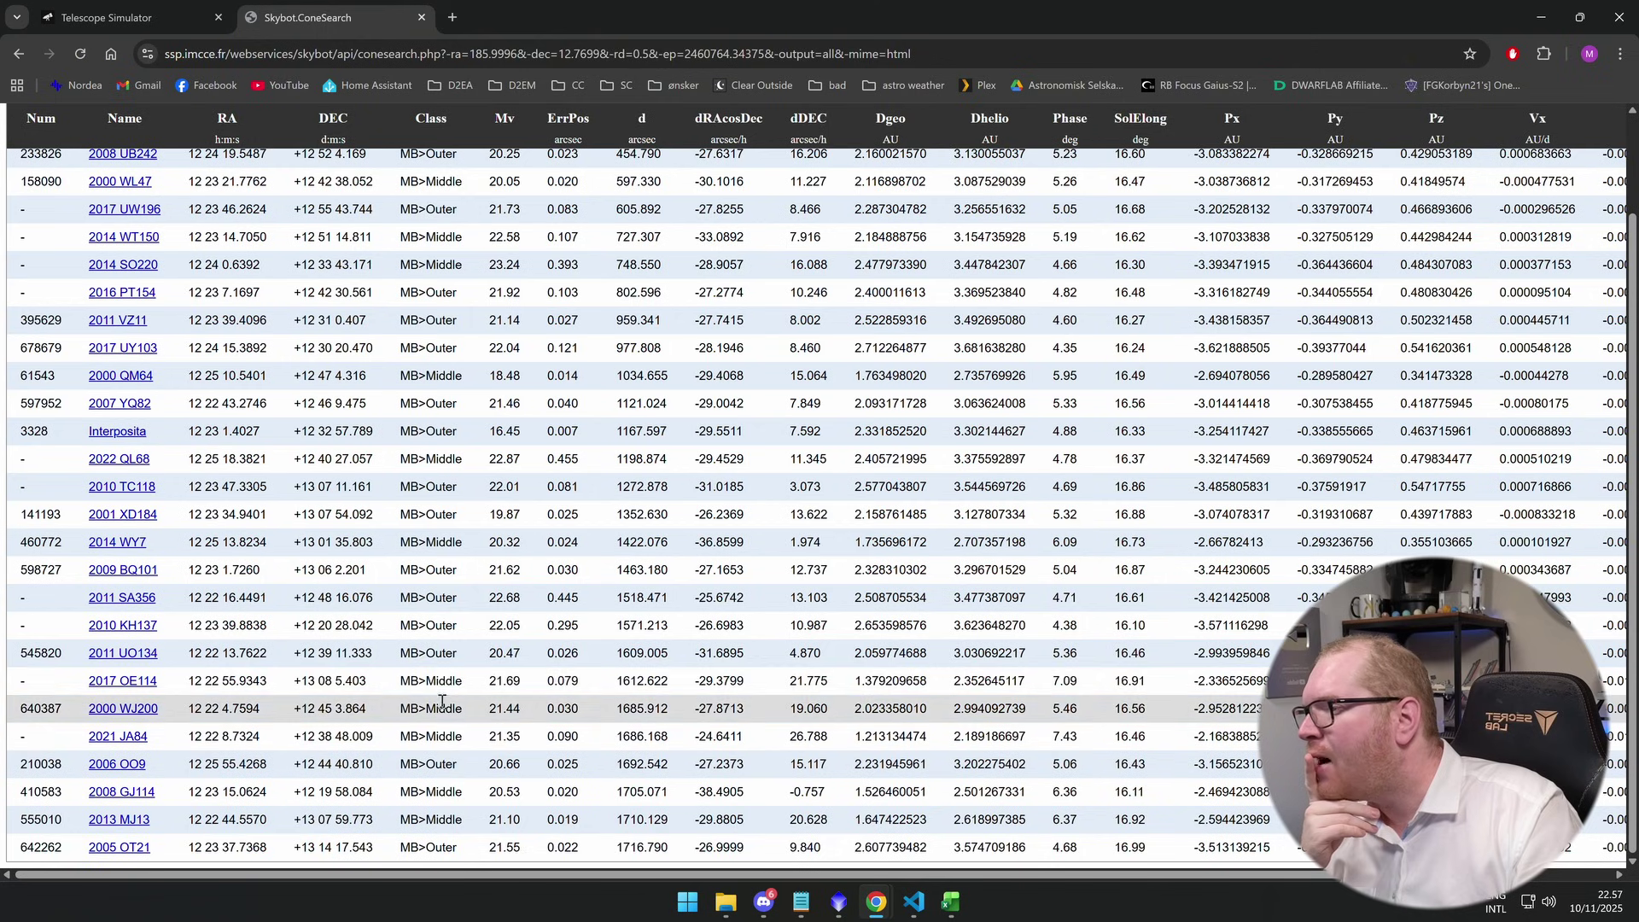
scroll(439, 233, up, 3)
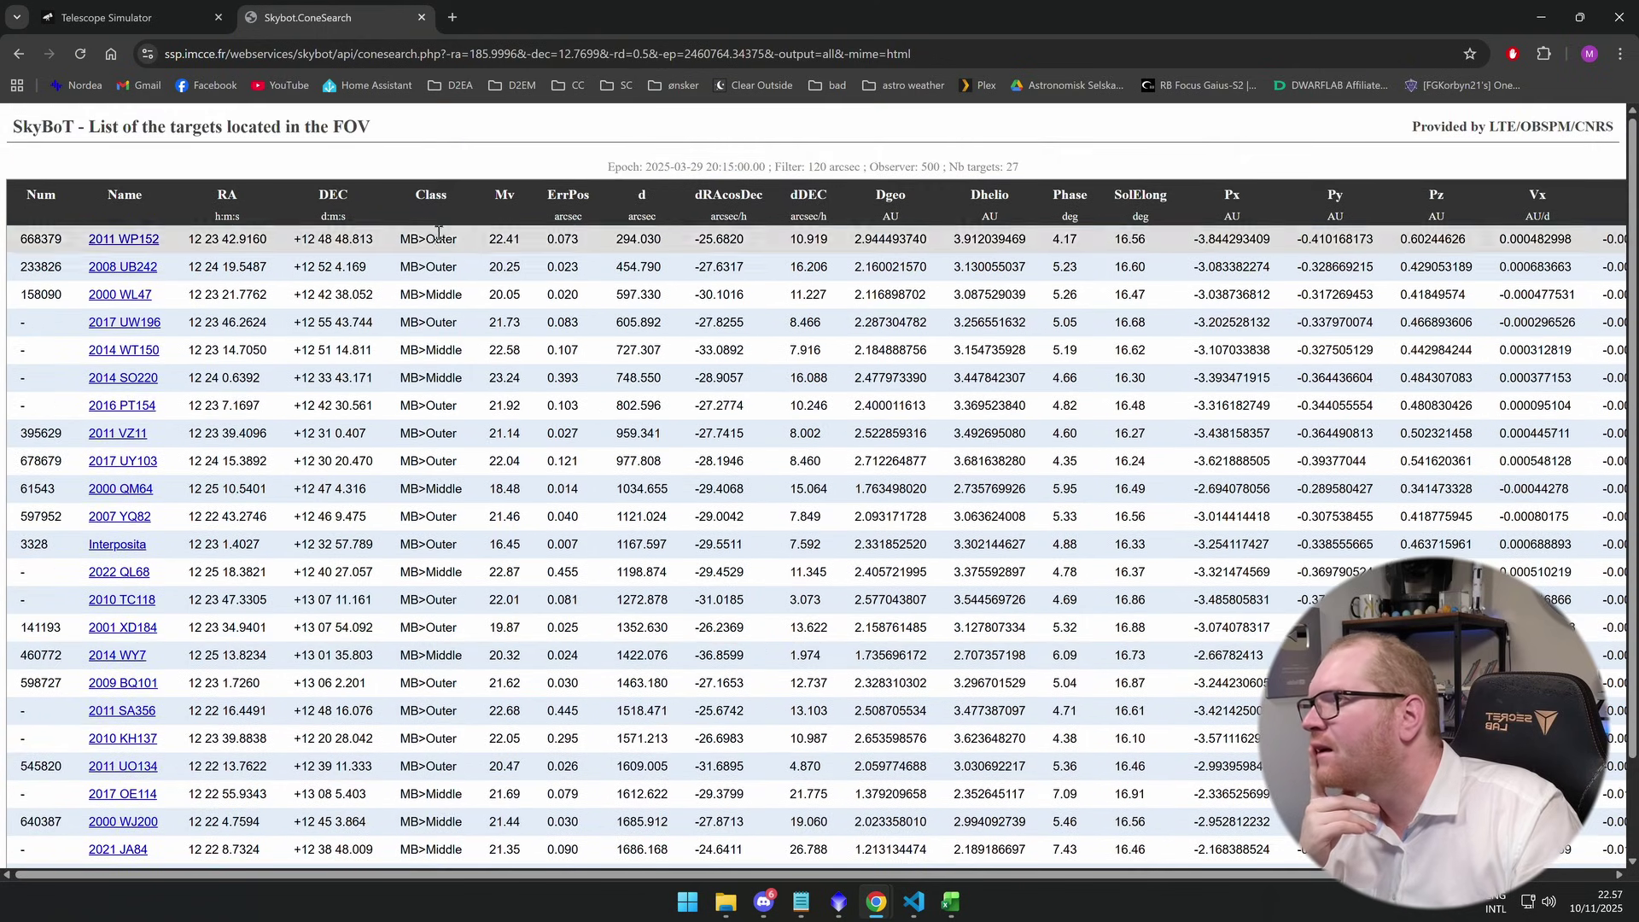
drag(398, 240, 457, 242)
click(443, 294)
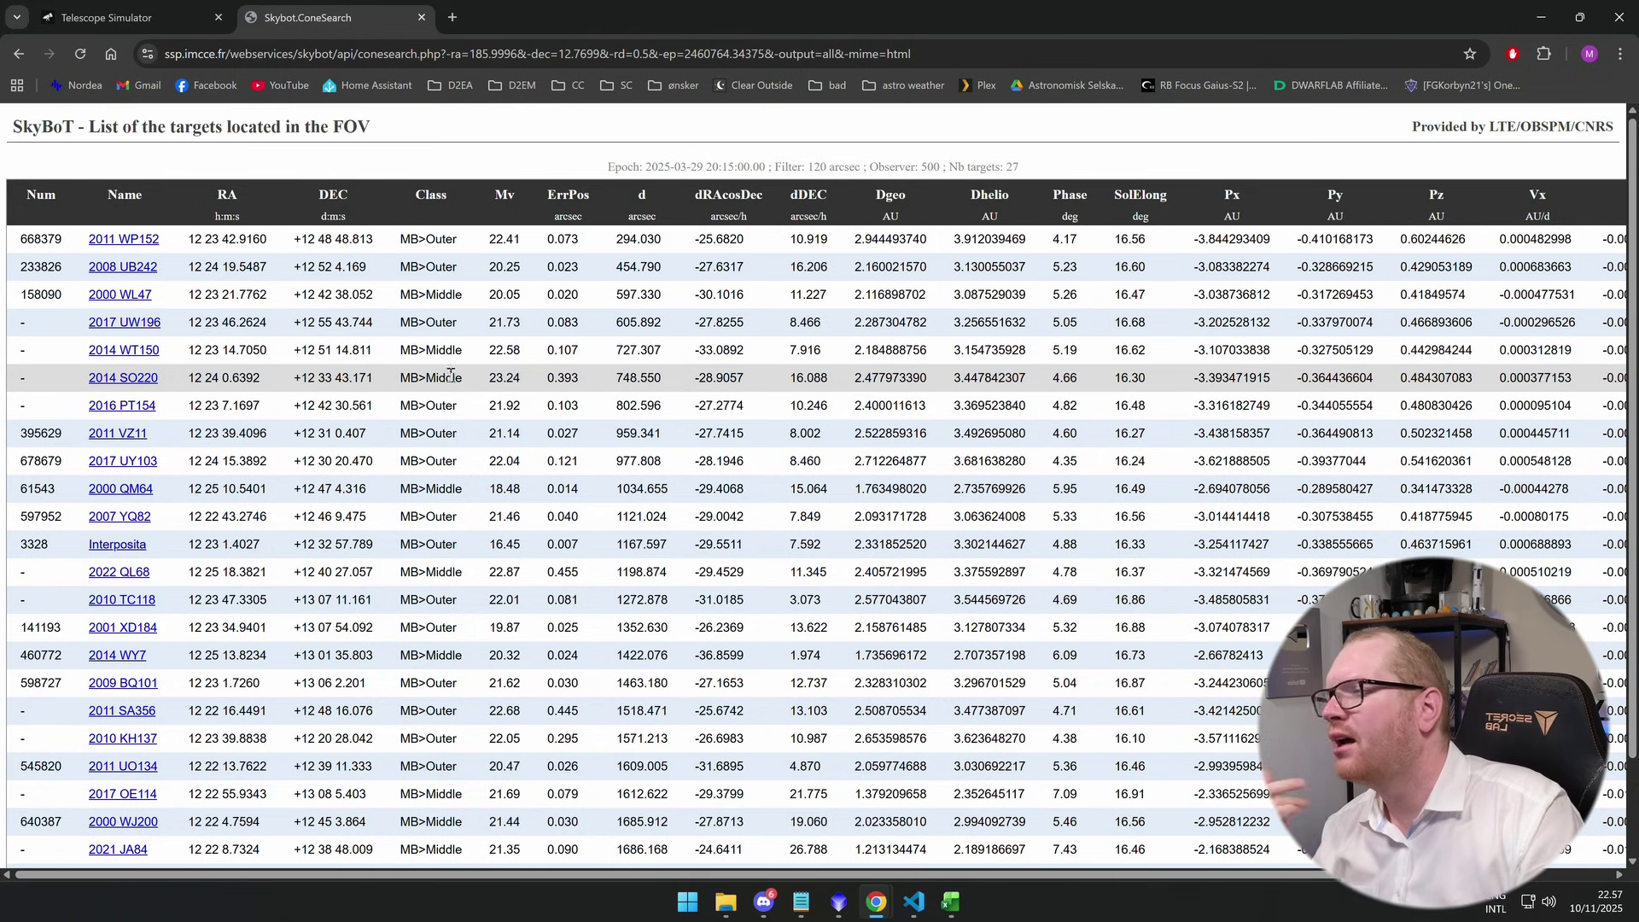
- Pick out Interposita's 16.45 magnitude, the brightest in the field
scroll(450, 547, down, 3)
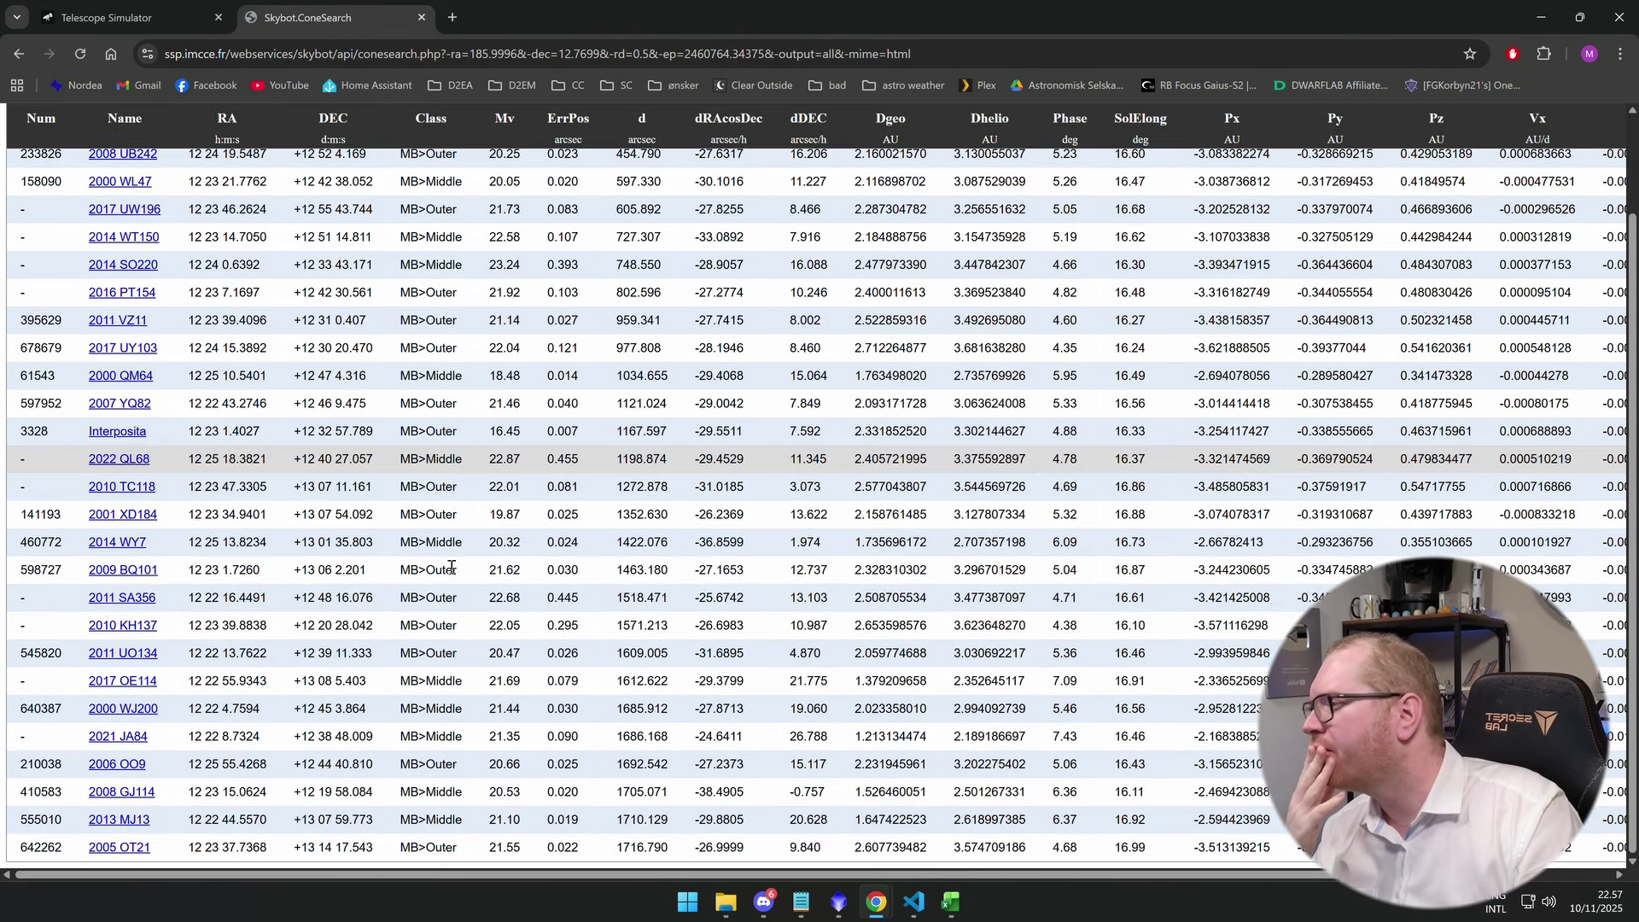
scroll(451, 567, up, 3)
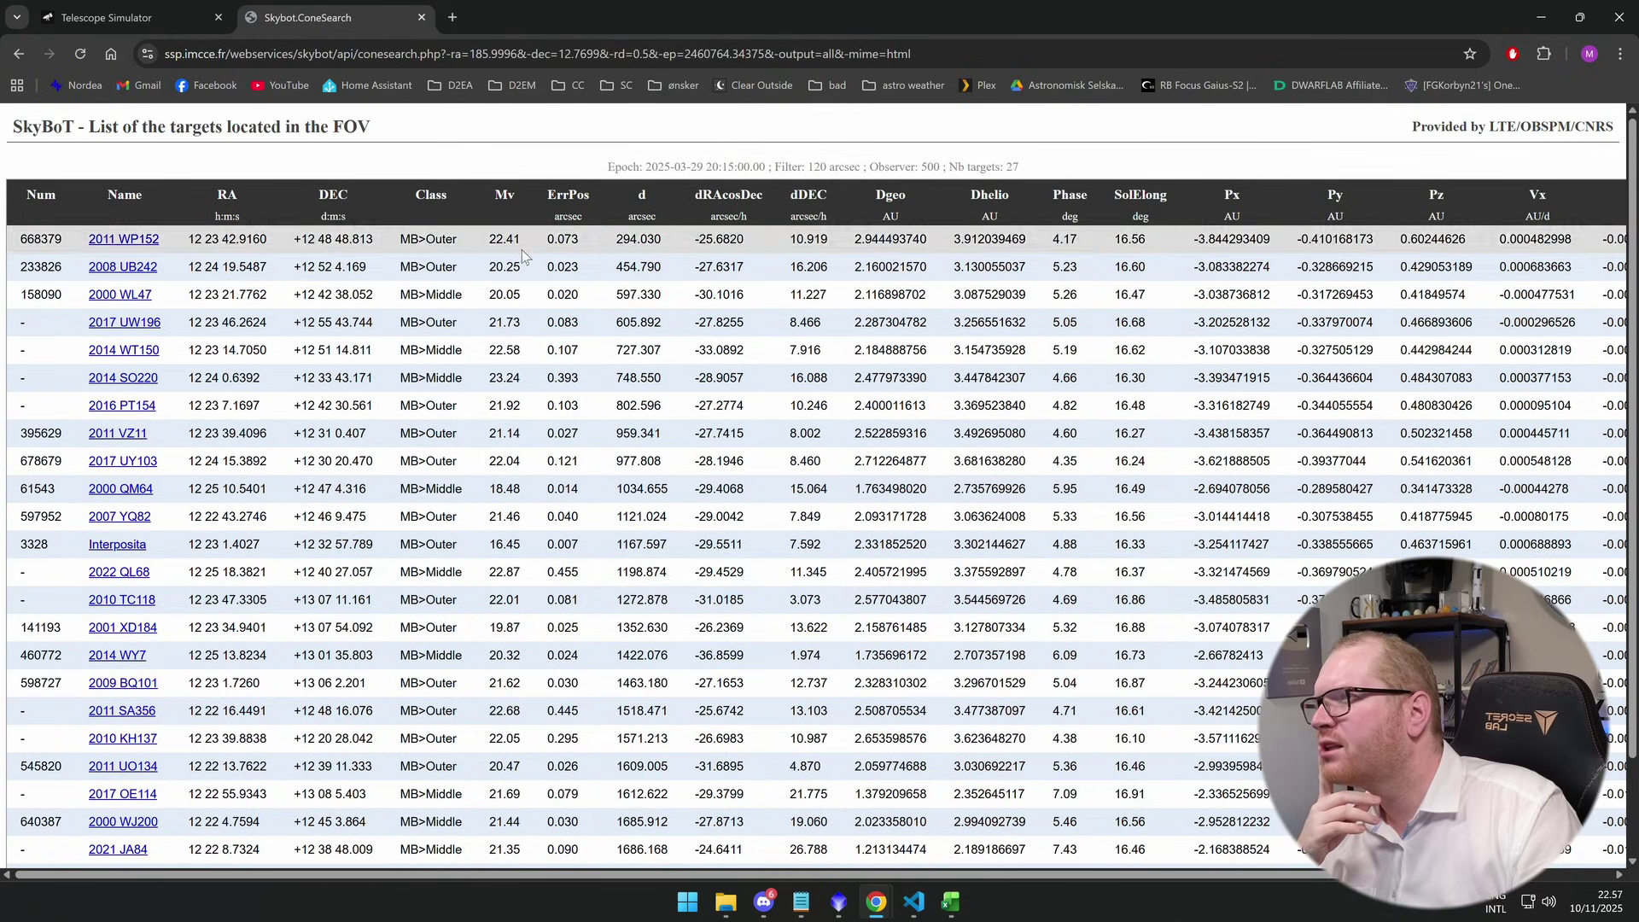
mouse_move(515, 198)
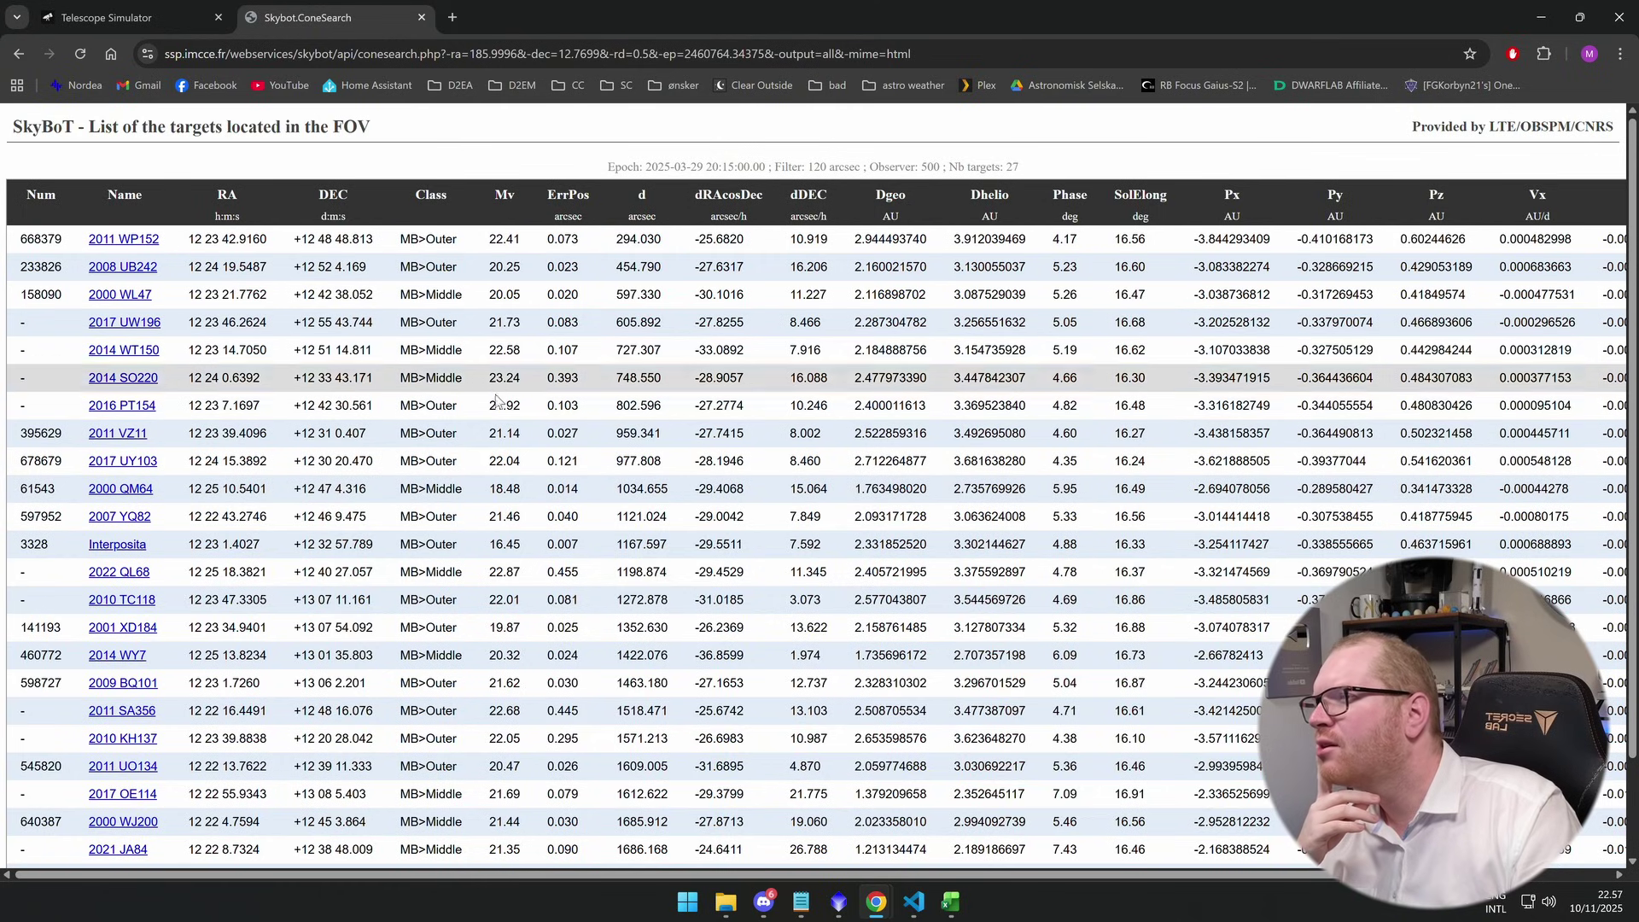
double_click(500, 489)
double_click(510, 545)
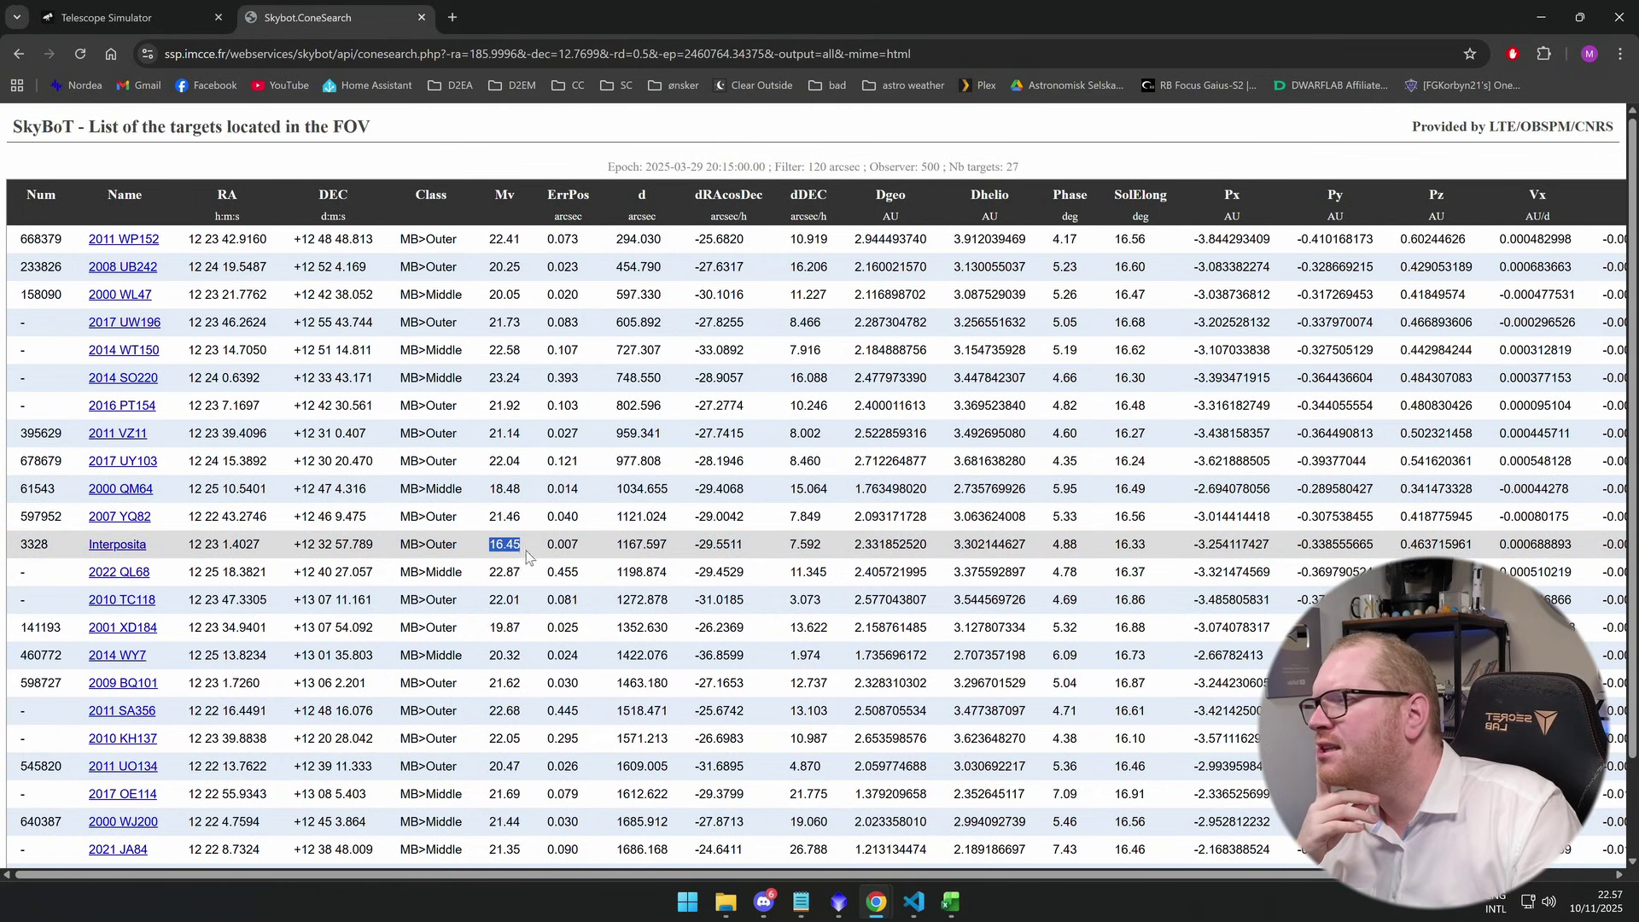
scroll(530, 560, down, 1)
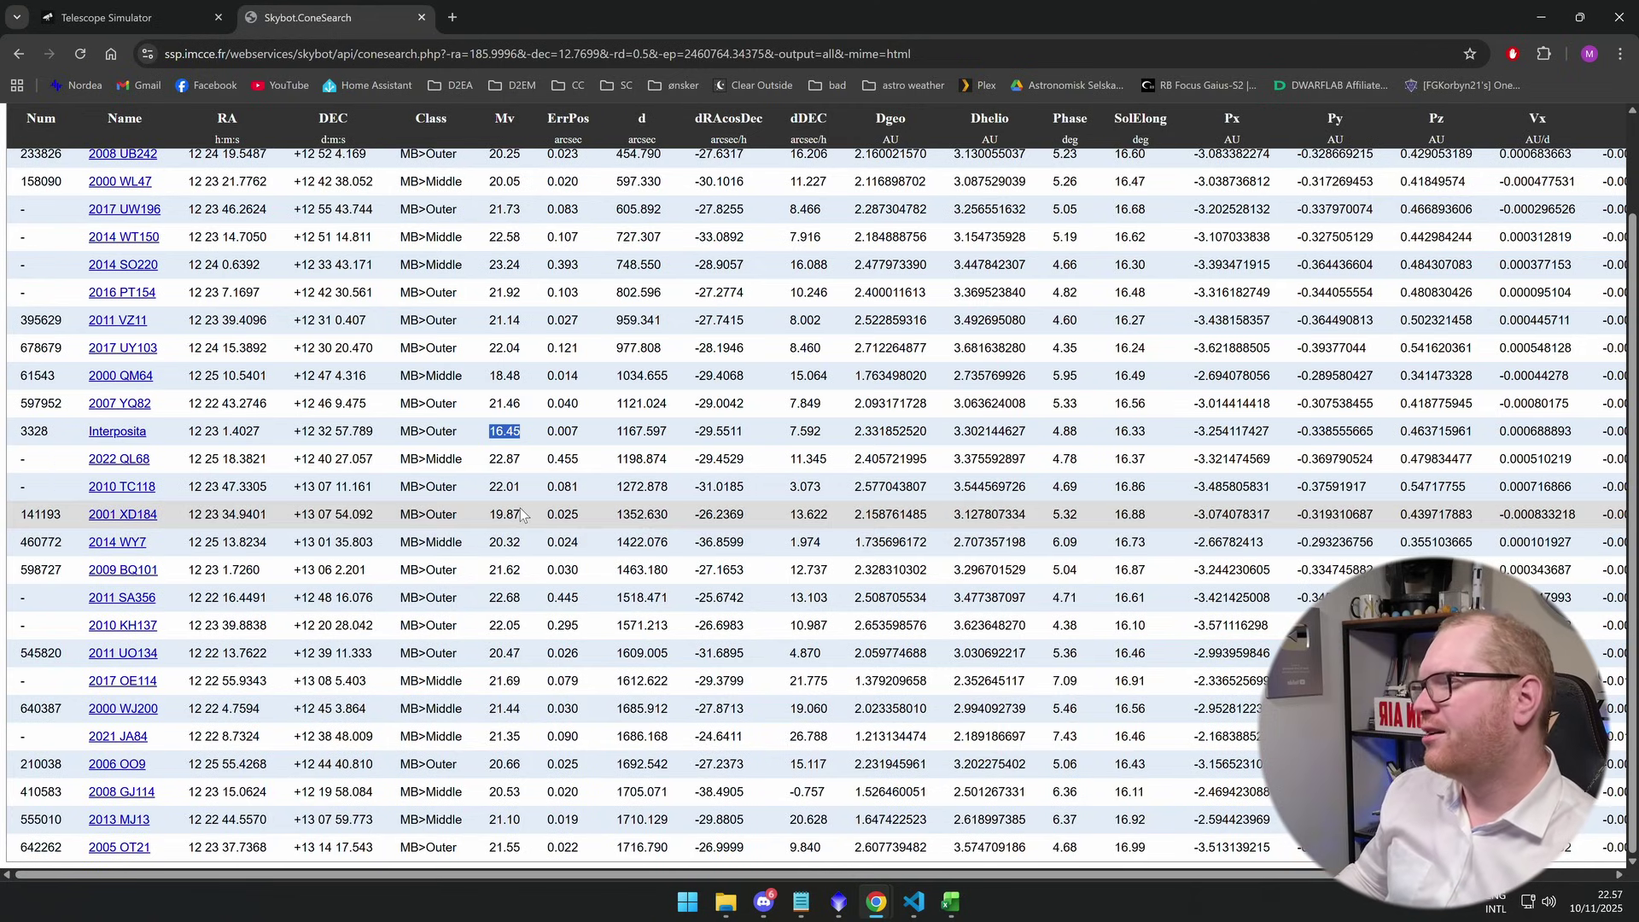
scroll(522, 503, up, 1)
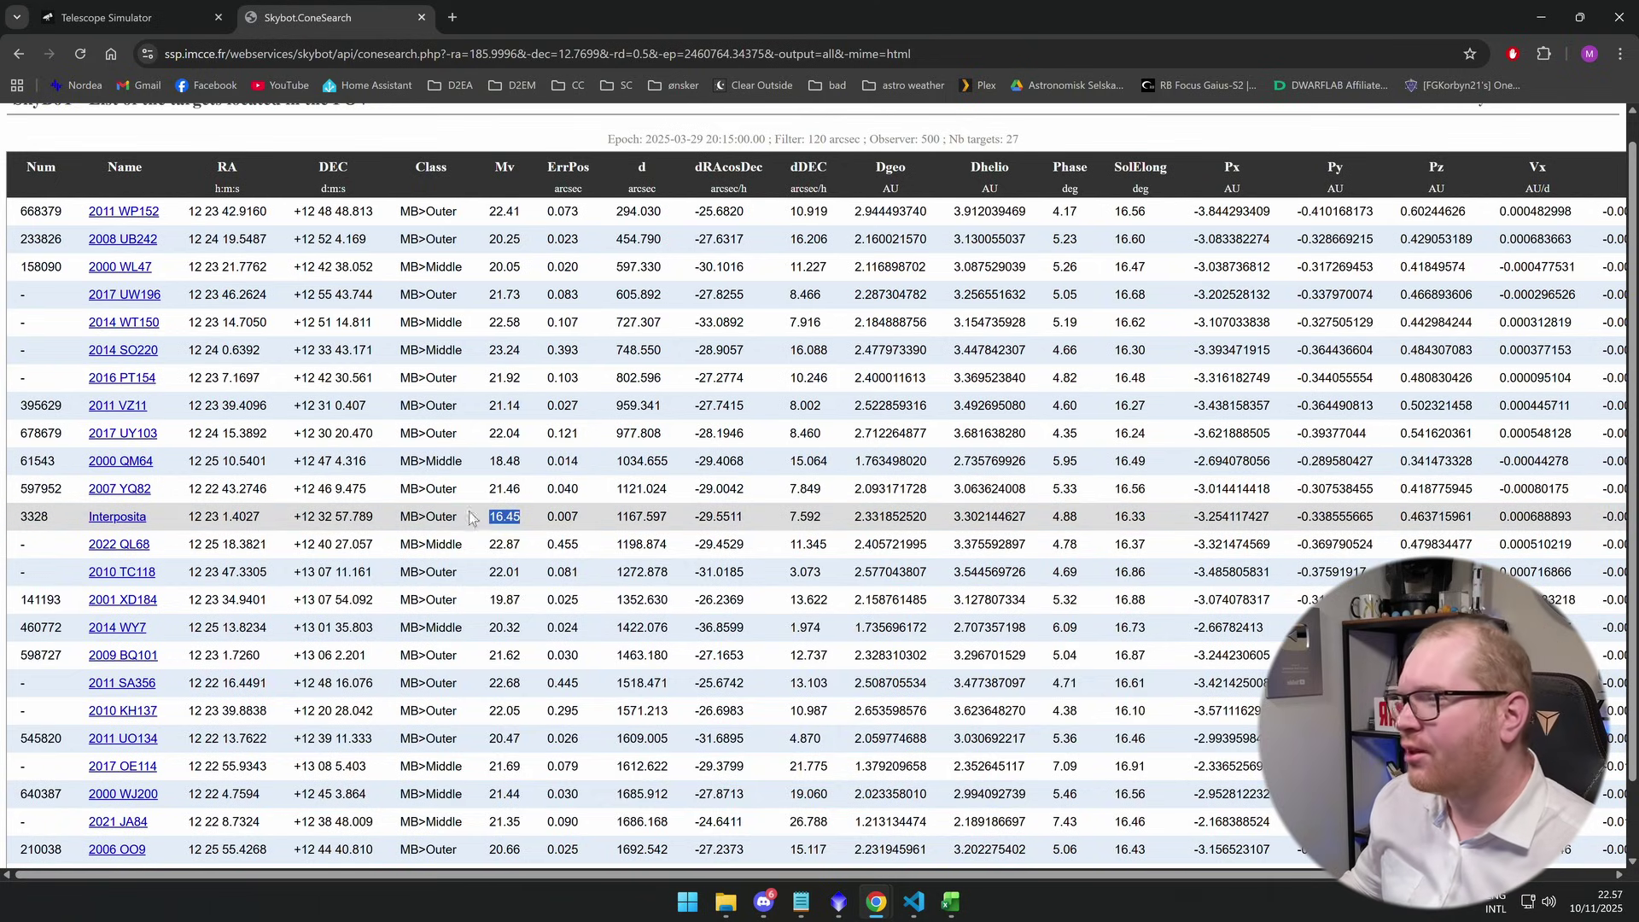
- Highlight Interposita's 16.45 magnitude value in the results table
drag(500, 516, 524, 515)
click(522, 514)
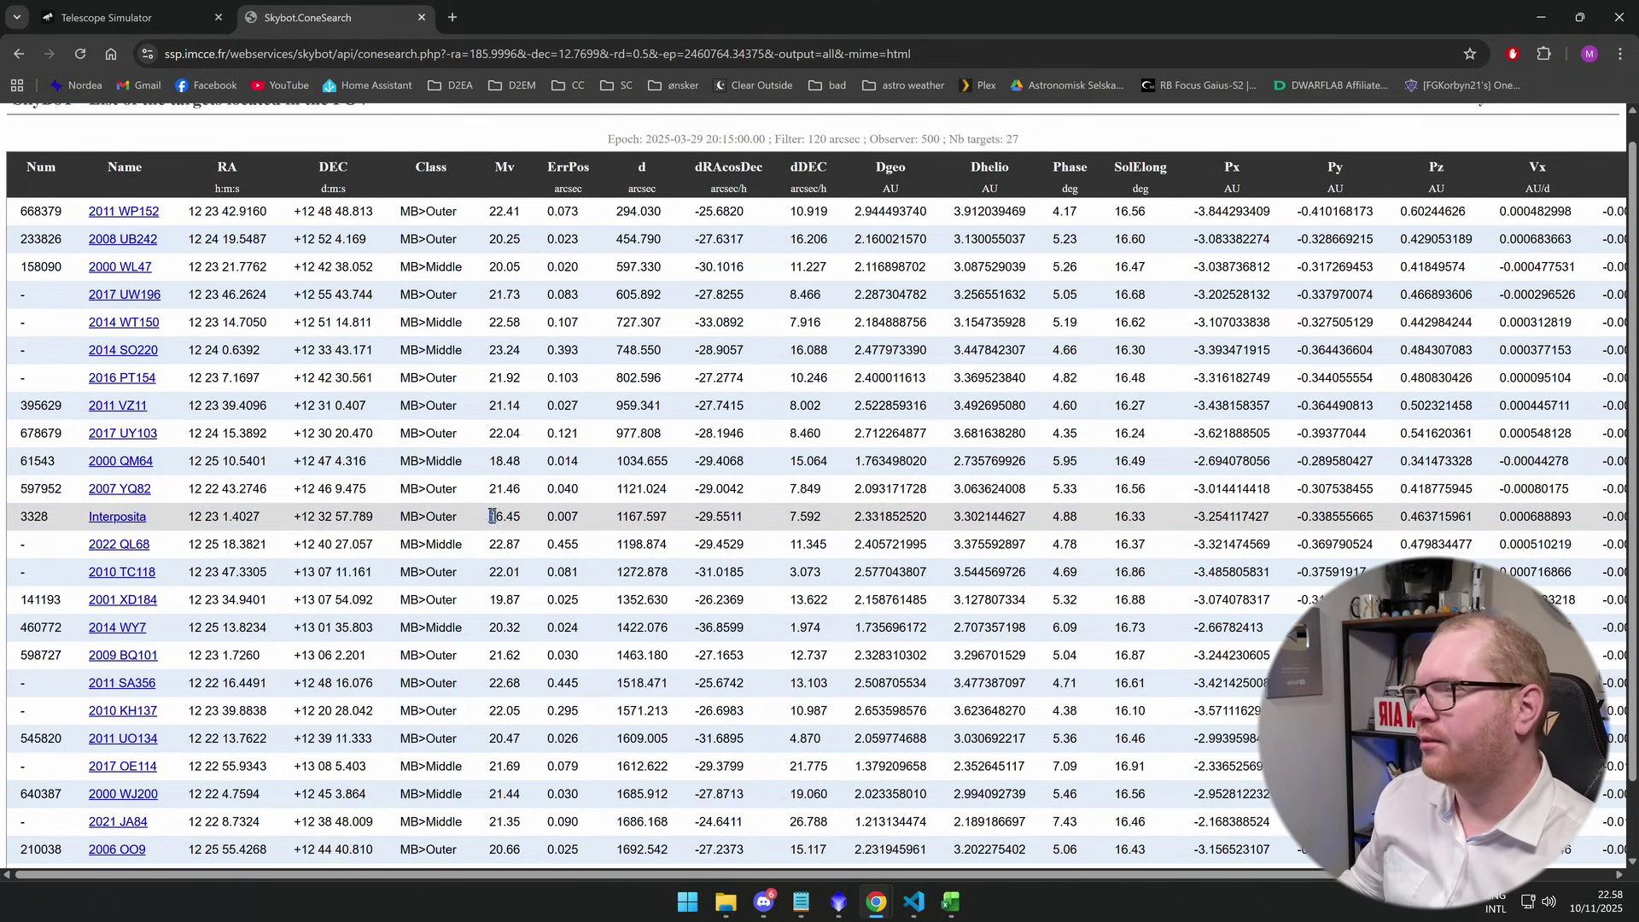
drag(486, 519, 523, 525)
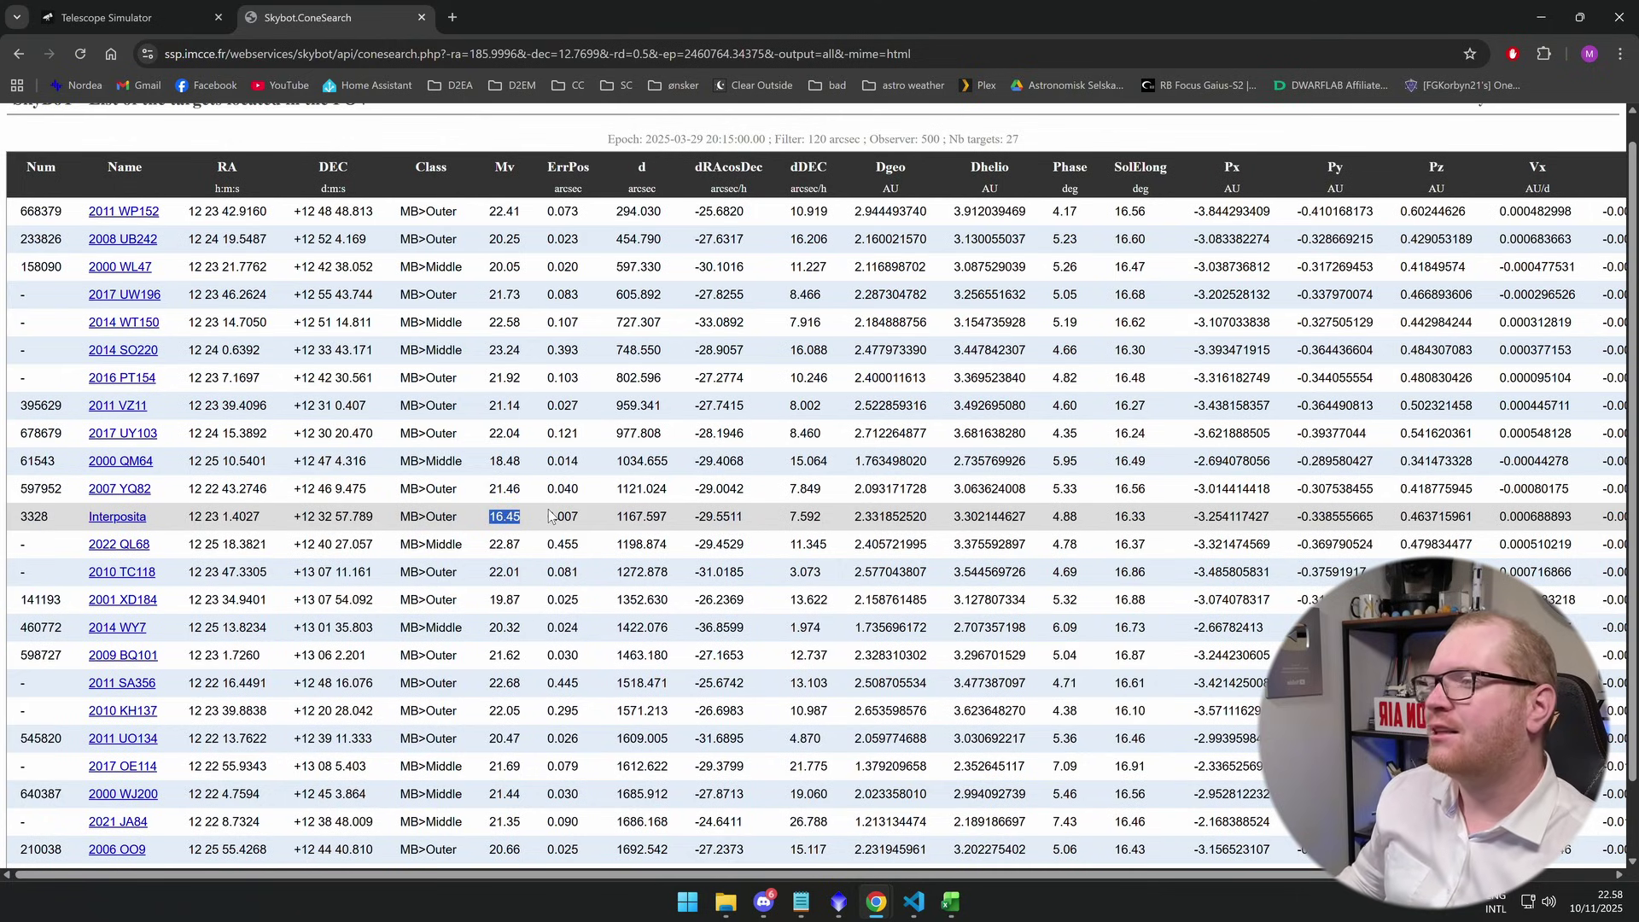
scroll(563, 615, down, 1)
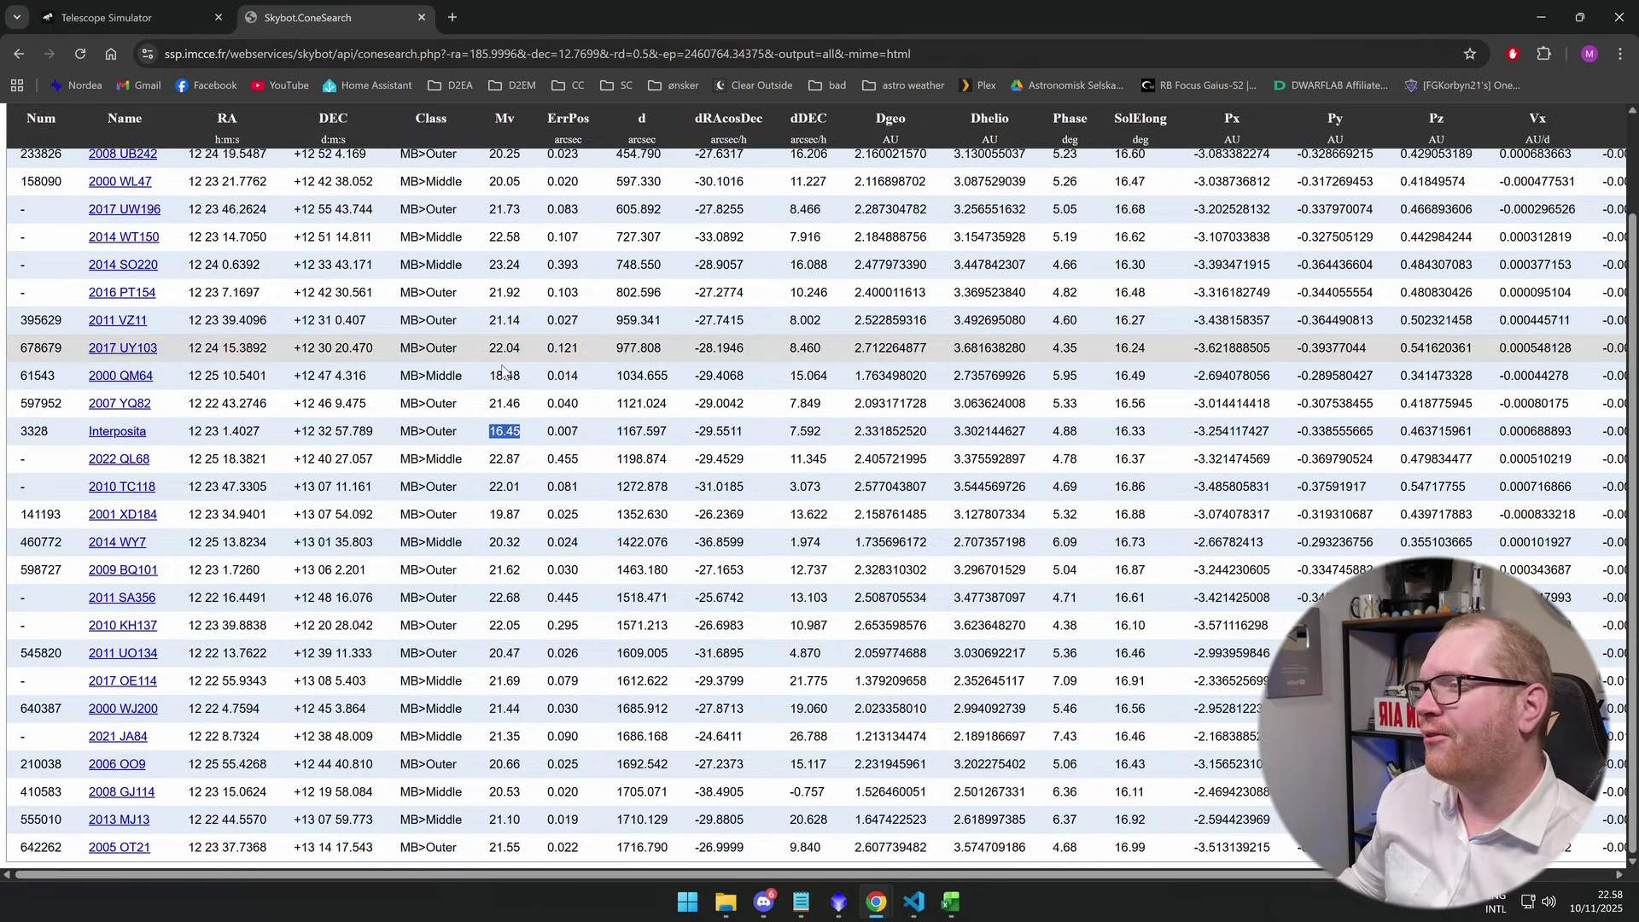
scroll(570, 708, up, 1)
scroll(570, 709, down, 1)
scroll(512, 529, up, 2)
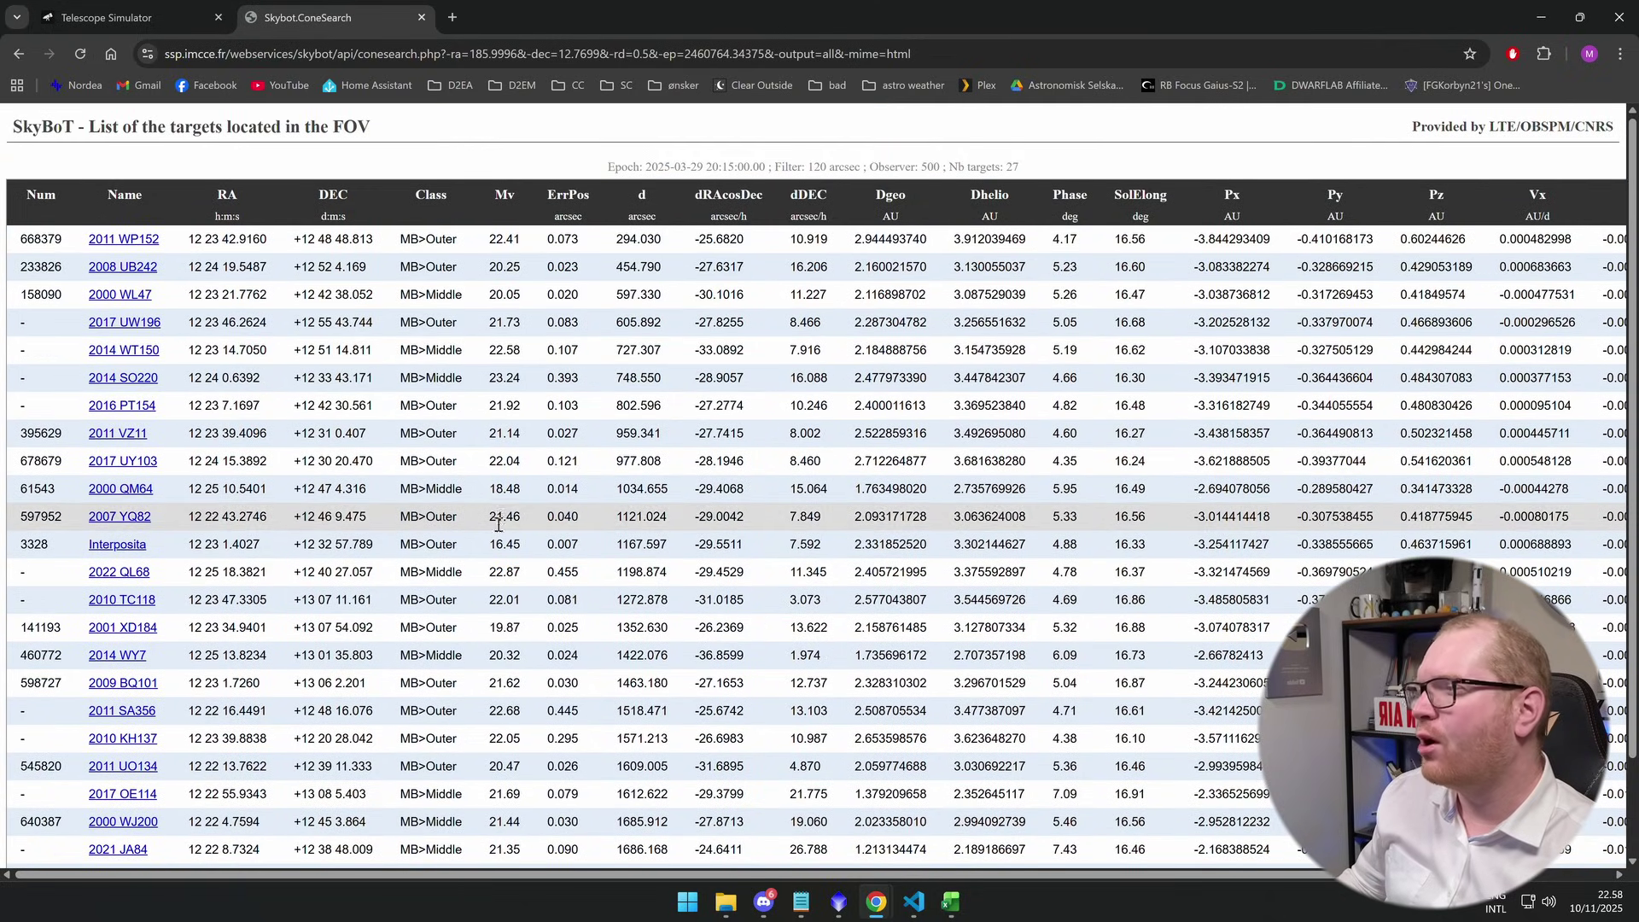
click(524, 545)
- Mark the field-centre distances: Interposita 1167.597″ and 2022 QL68 1198.874″
scroll(521, 586, down, 2)
scroll(521, 585, up, 1)
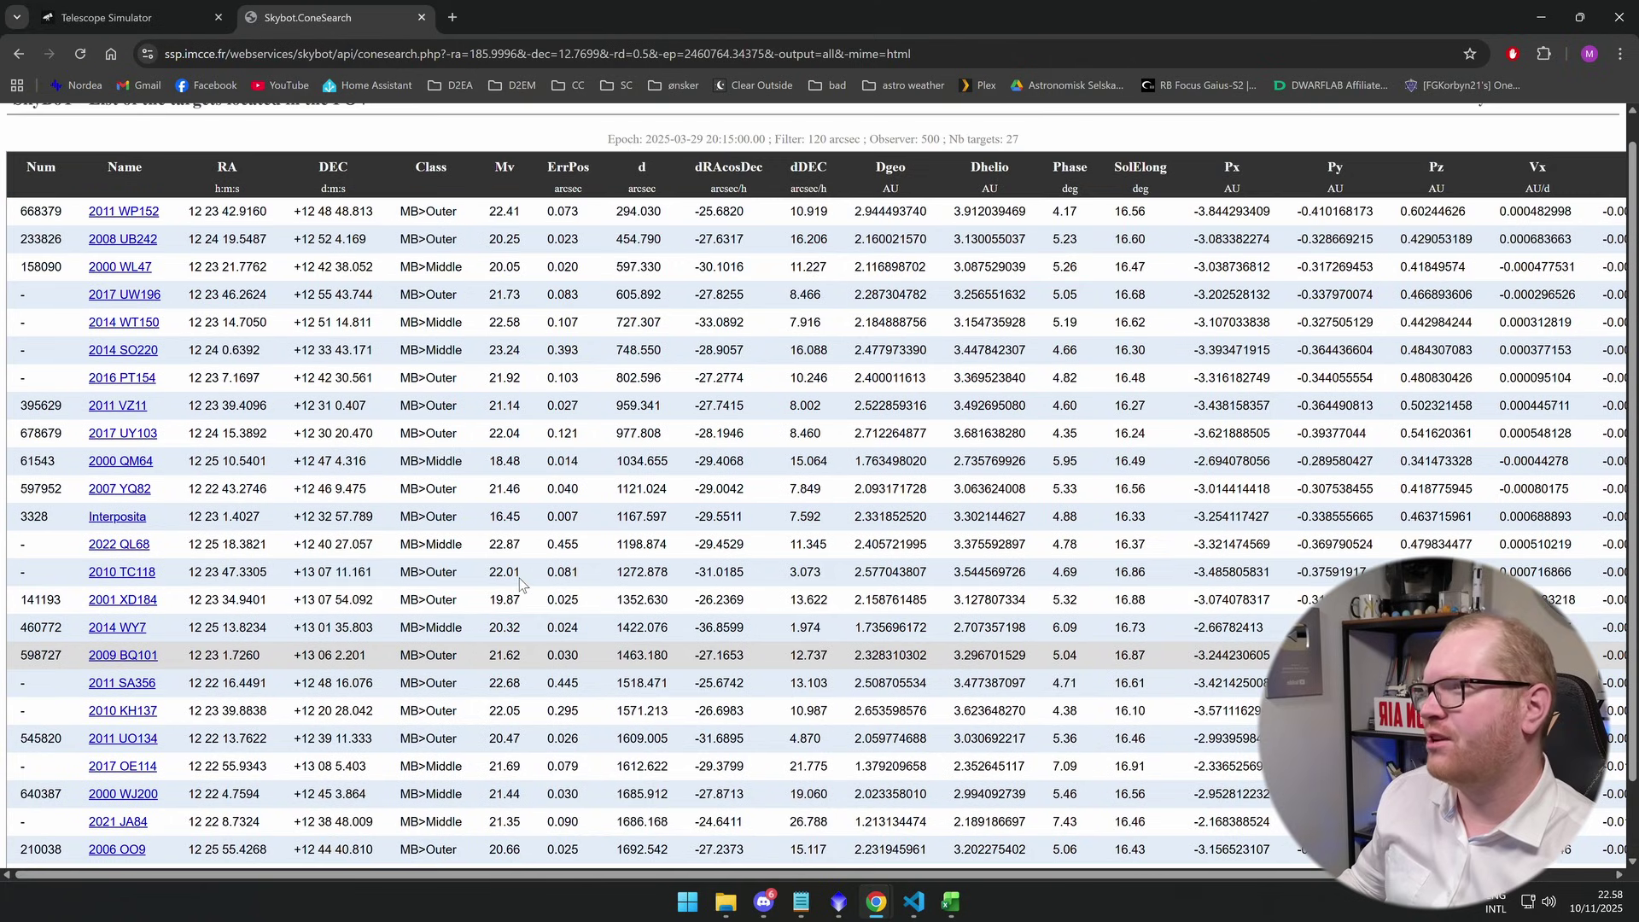
scroll(518, 571, up, 1)
drag(486, 544, 602, 581)
click(658, 540)
click(616, 546)
scroll(577, 577, down, 1)
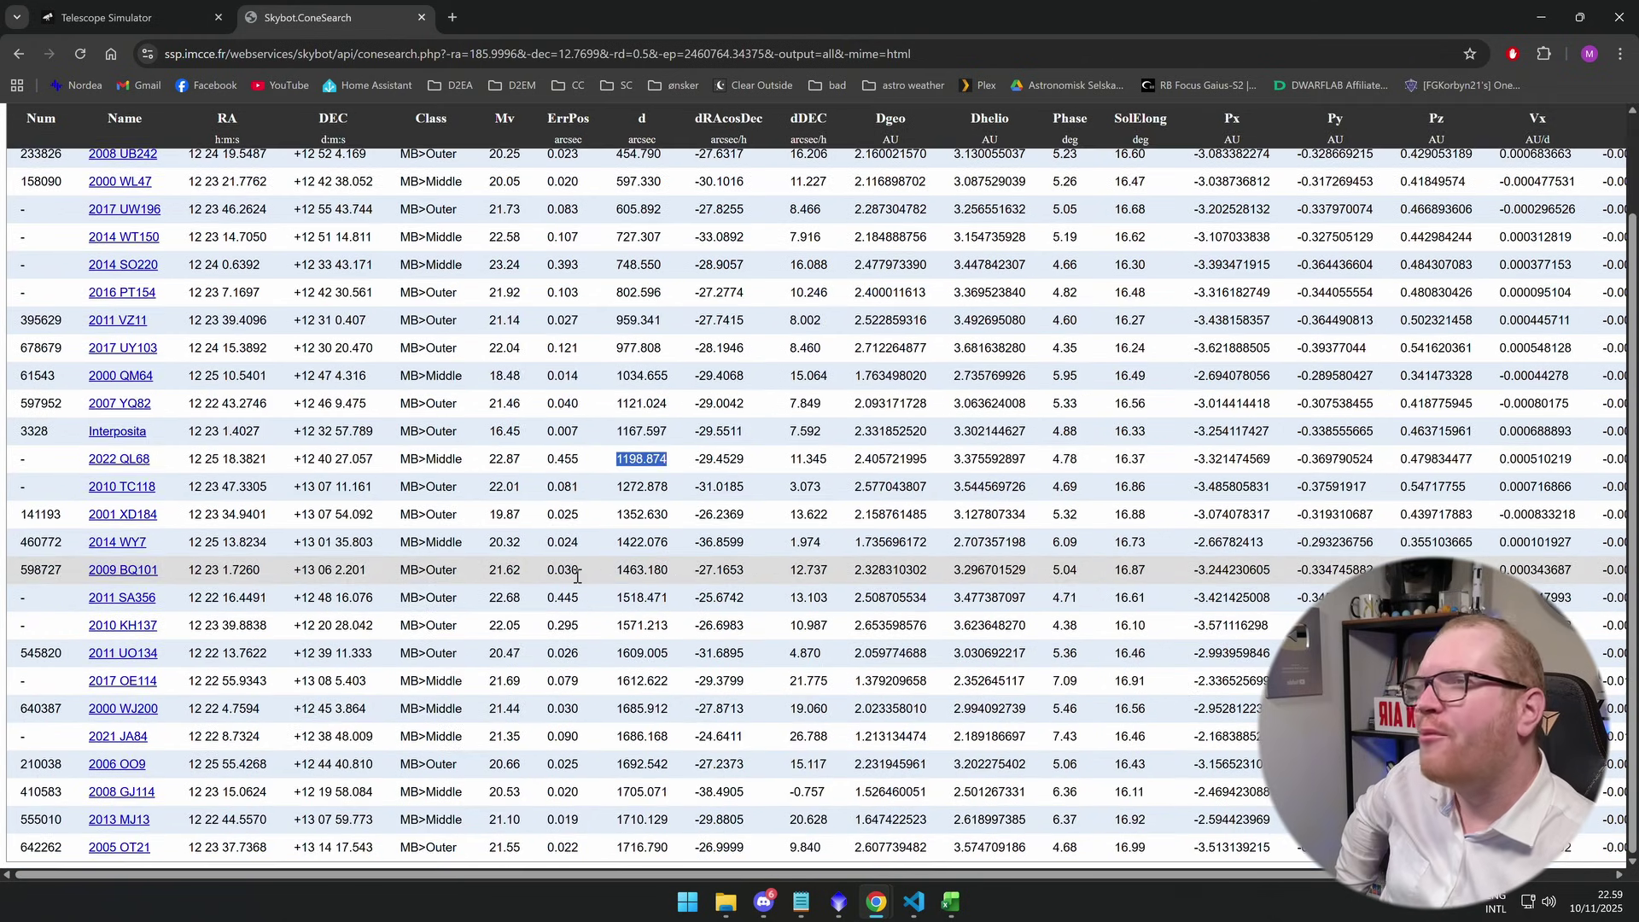
scroll(577, 577, up, 1)
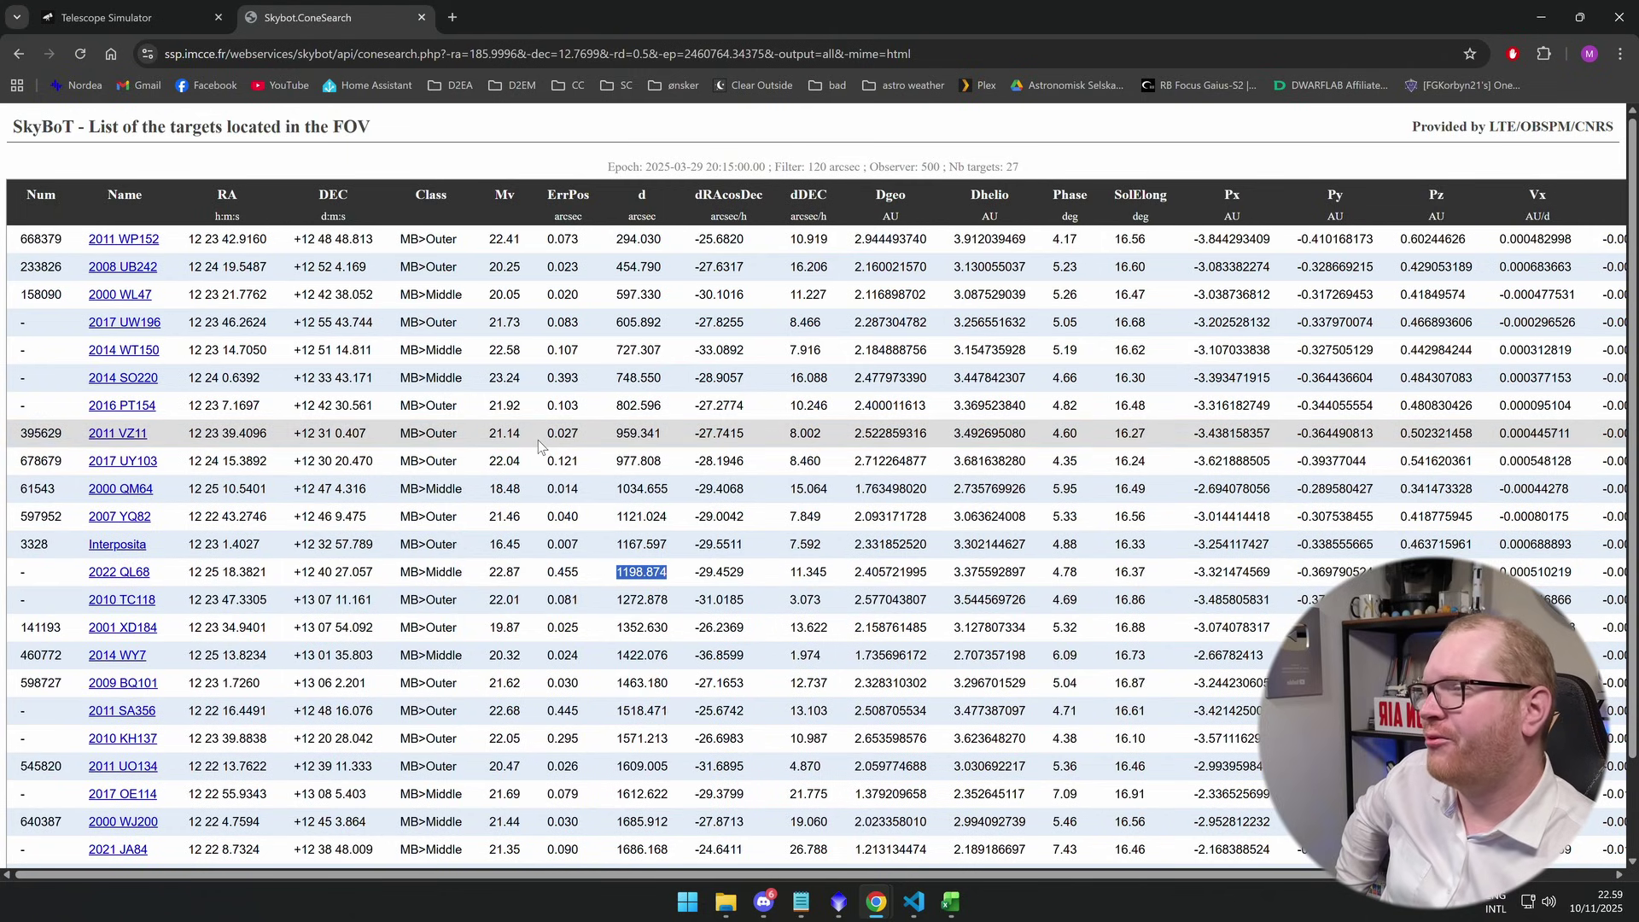
scroll(538, 443, down, 2)
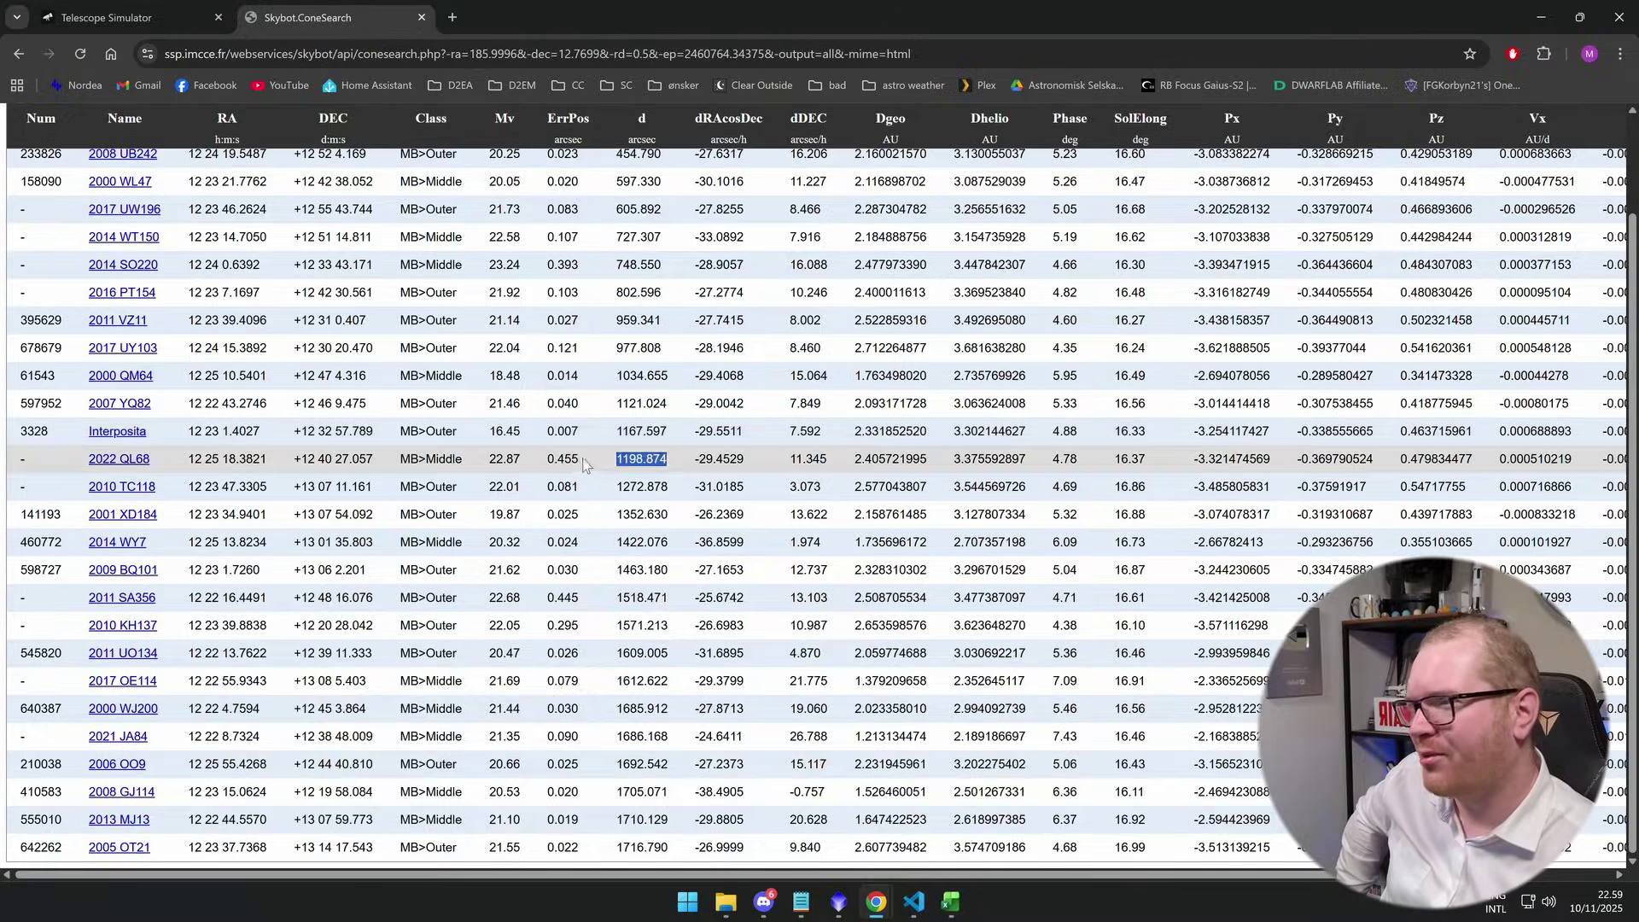
click(581, 459)
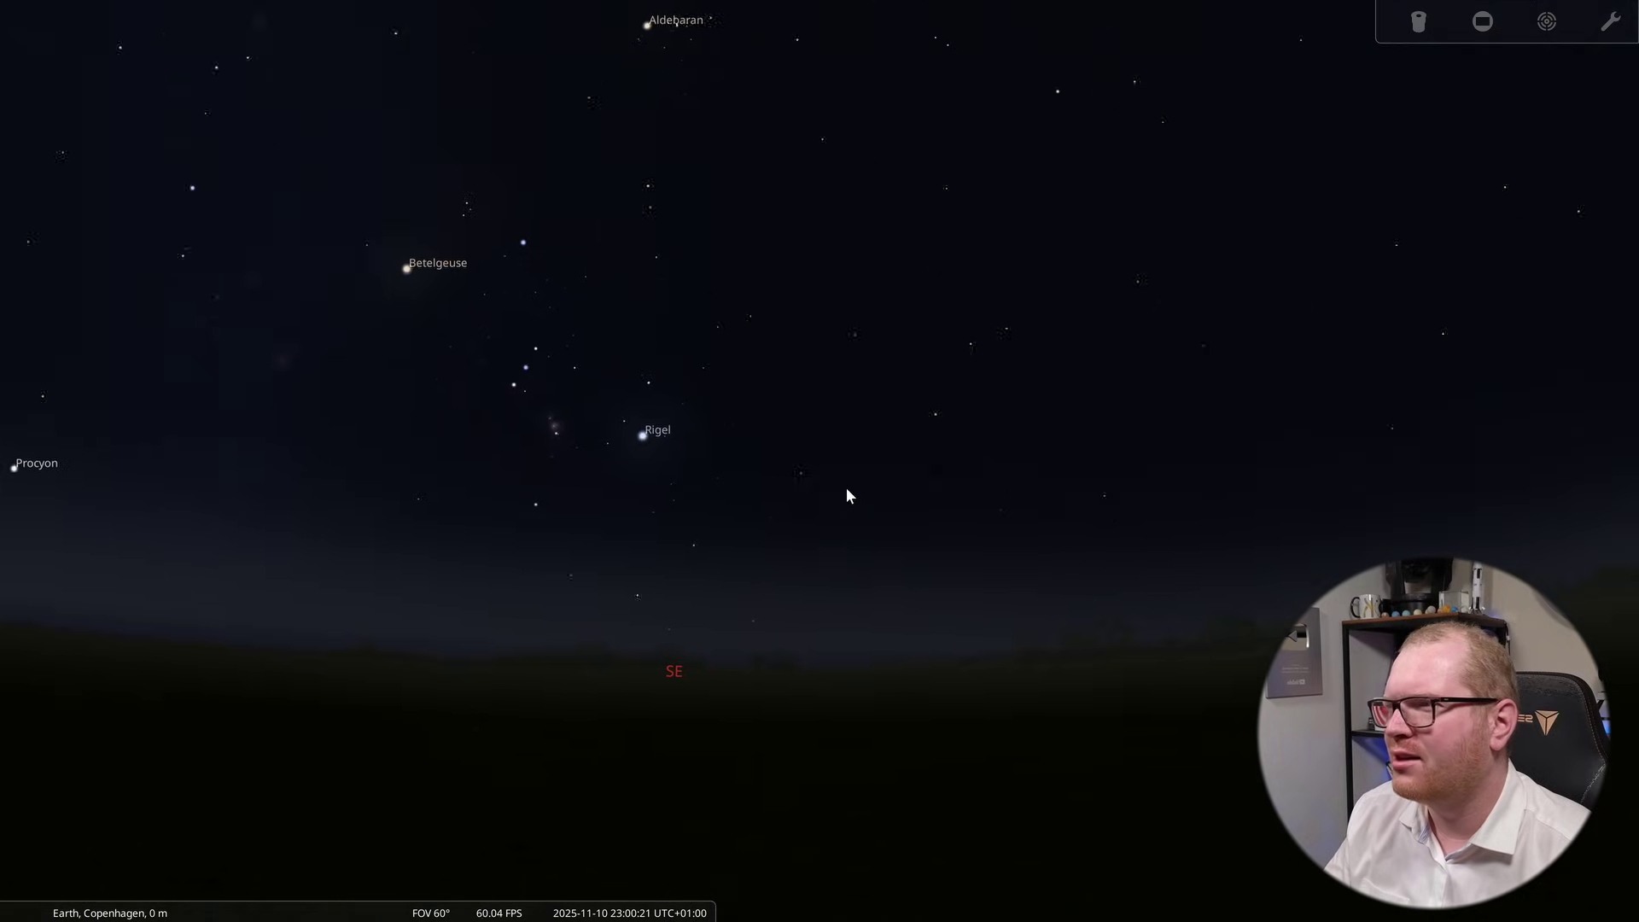
key(F3)
text(M)
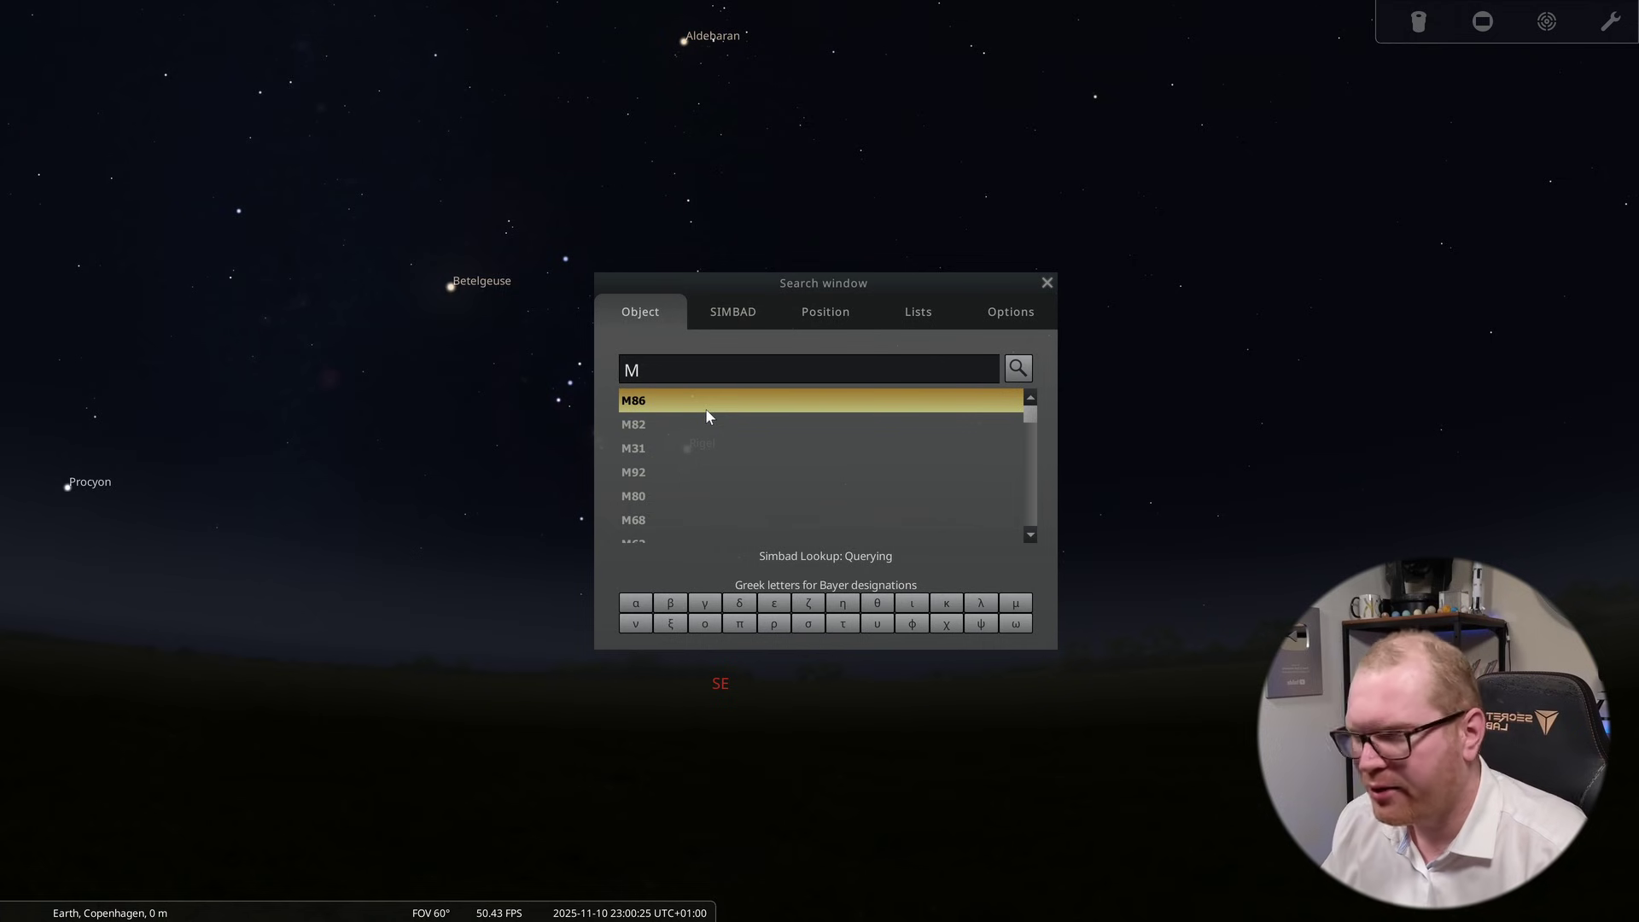
click(739, 411)
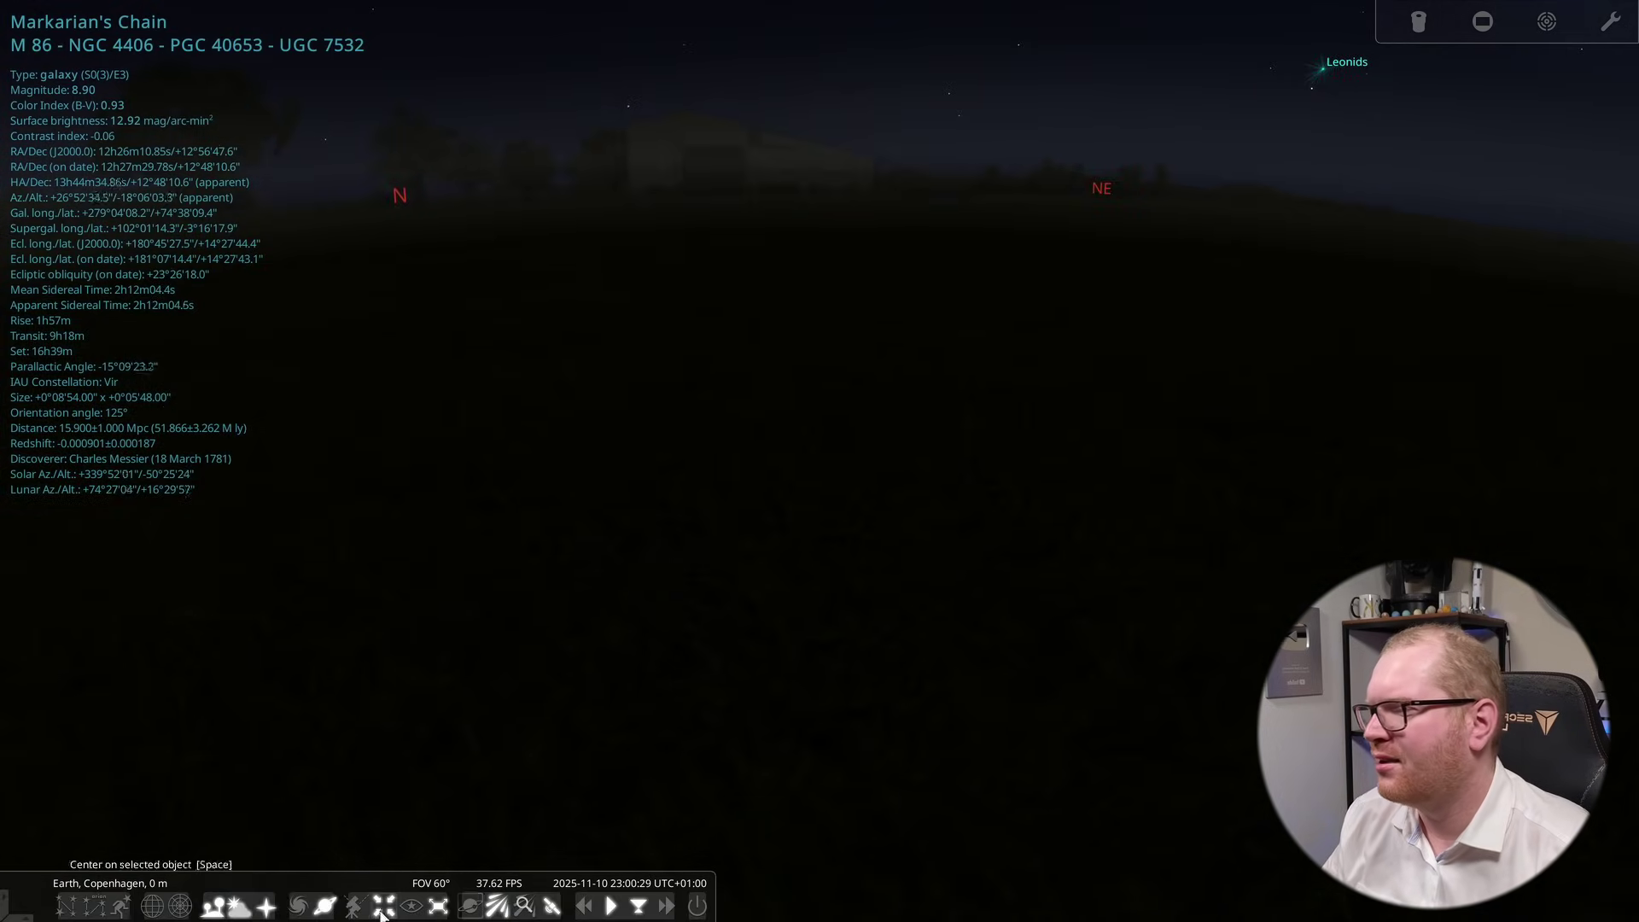
click(240, 908)
scroll(842, 531, up, 10)
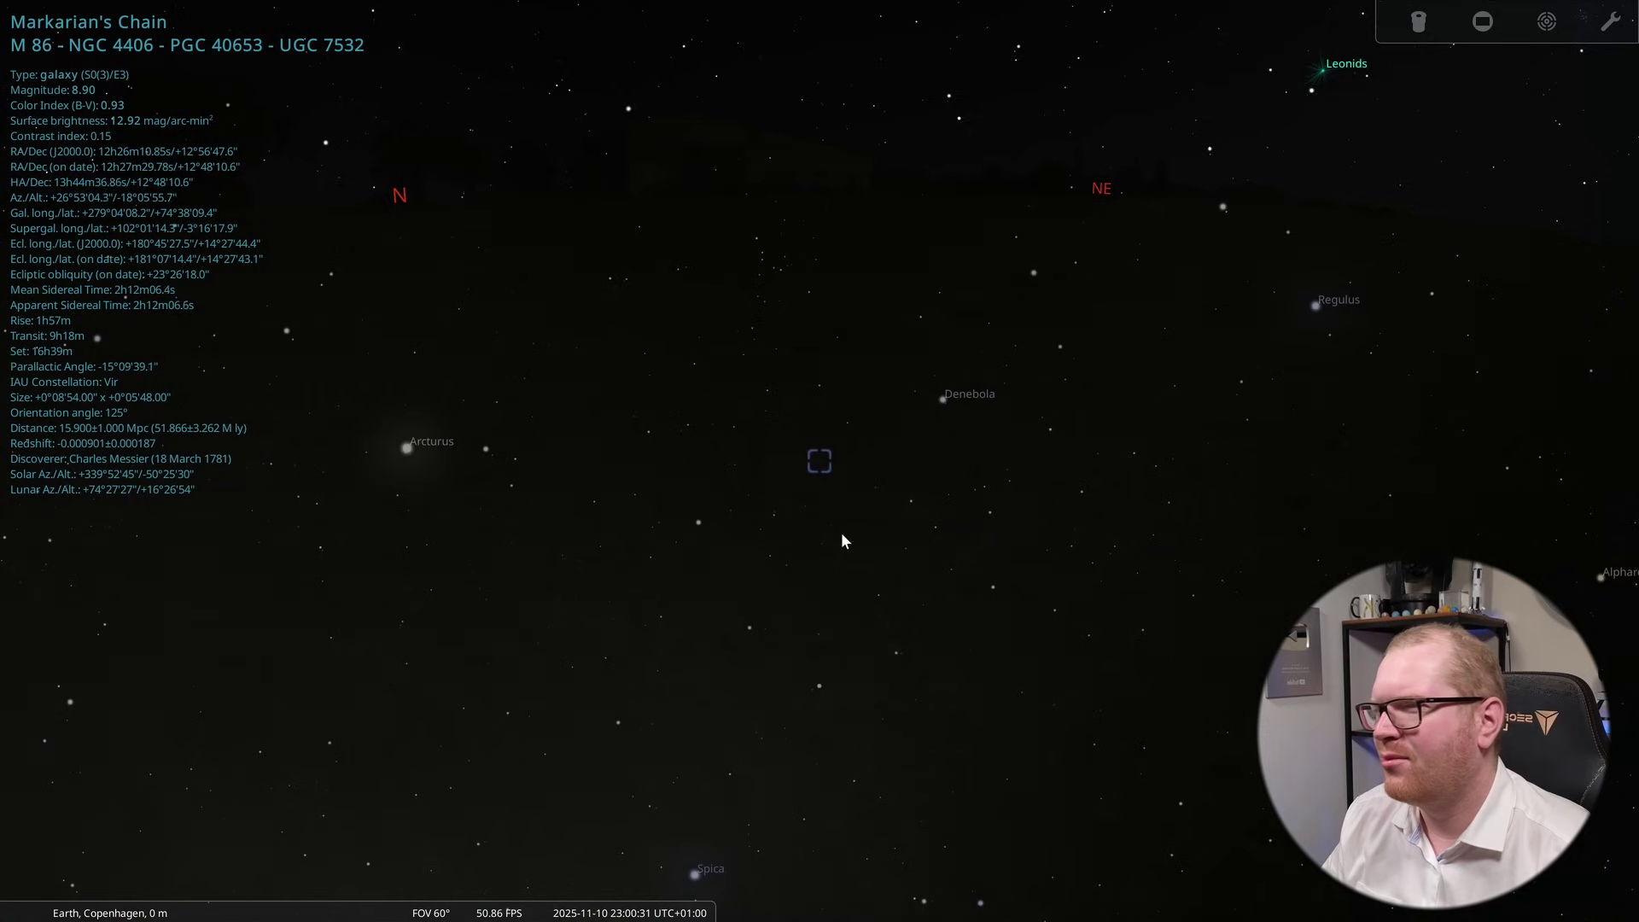
scroll(832, 486, up, 5)
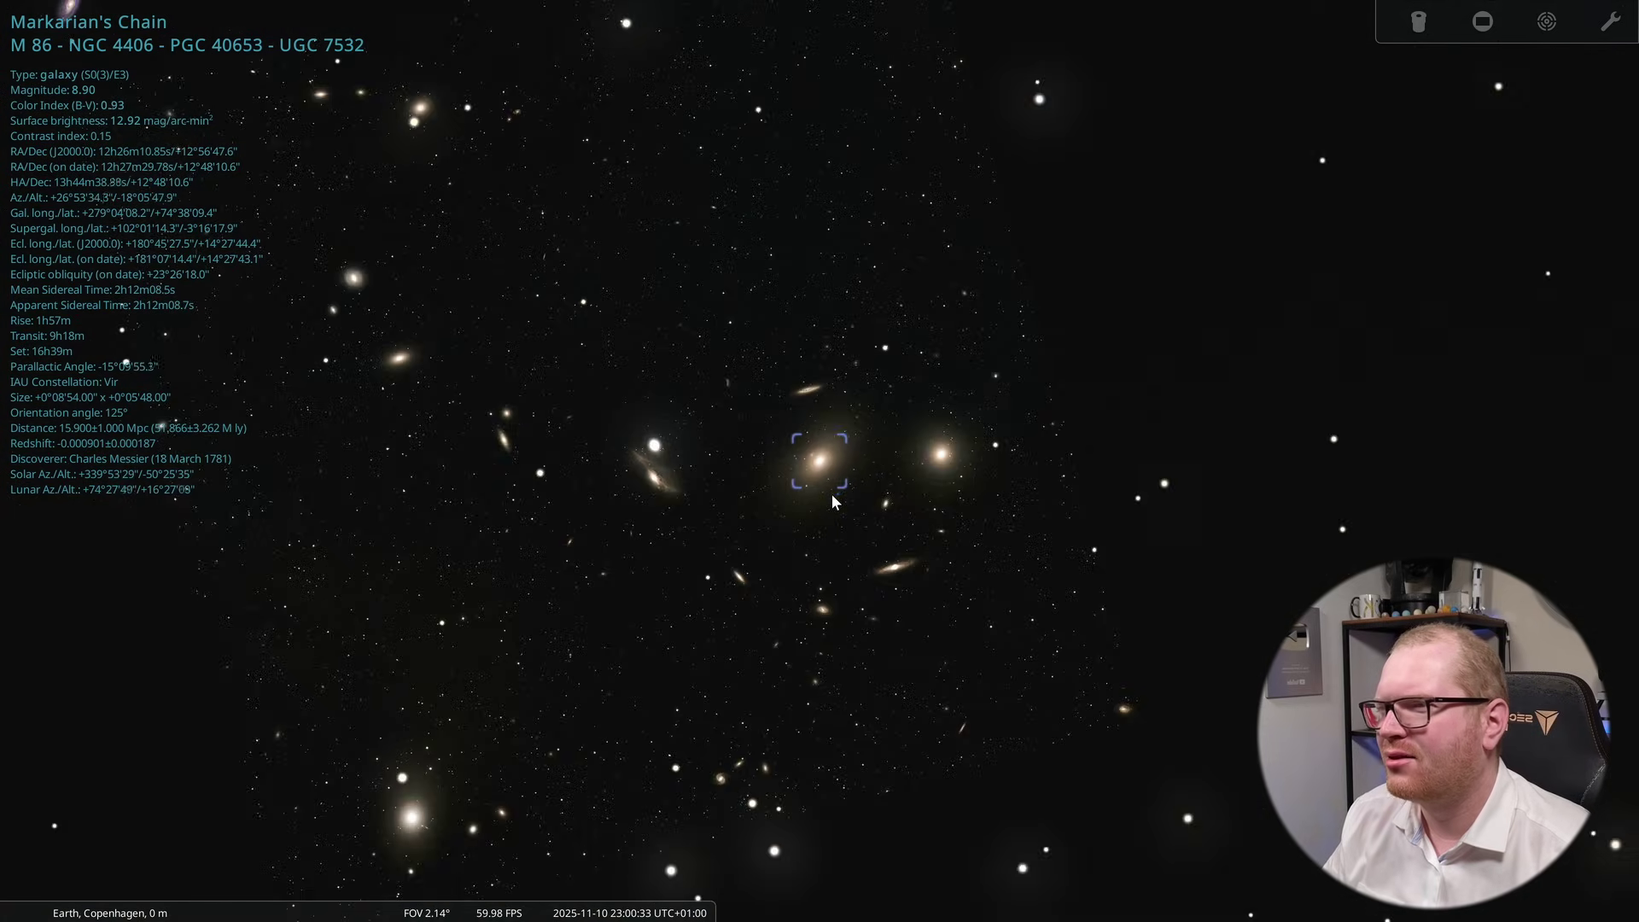
scroll(829, 503, down, 1)
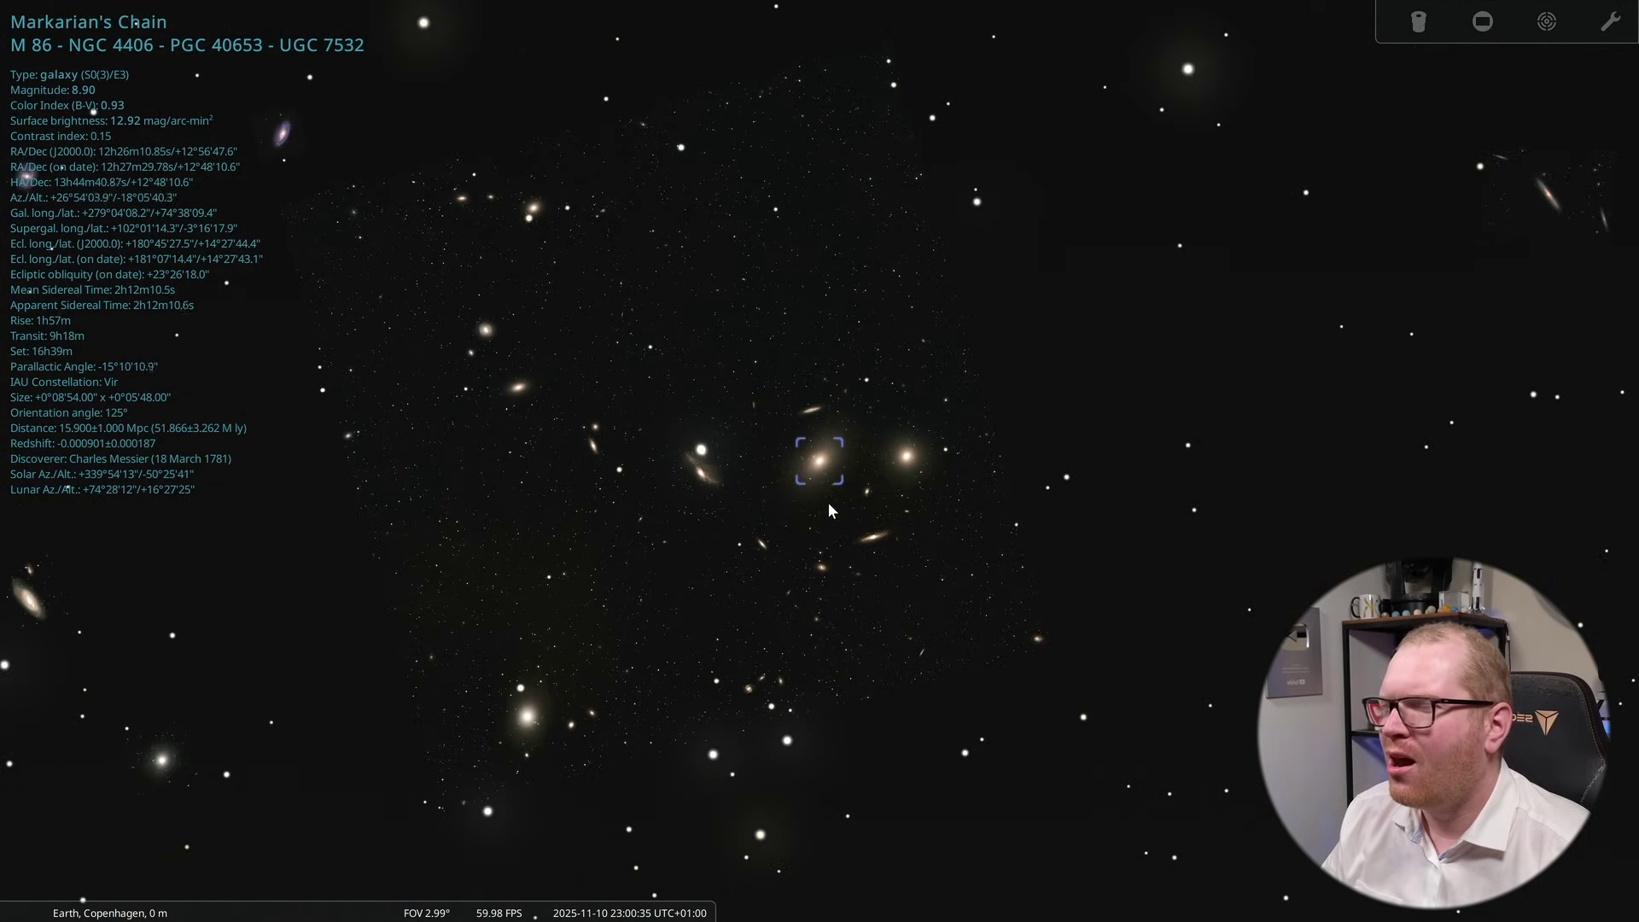
scroll(864, 509, up, 2)
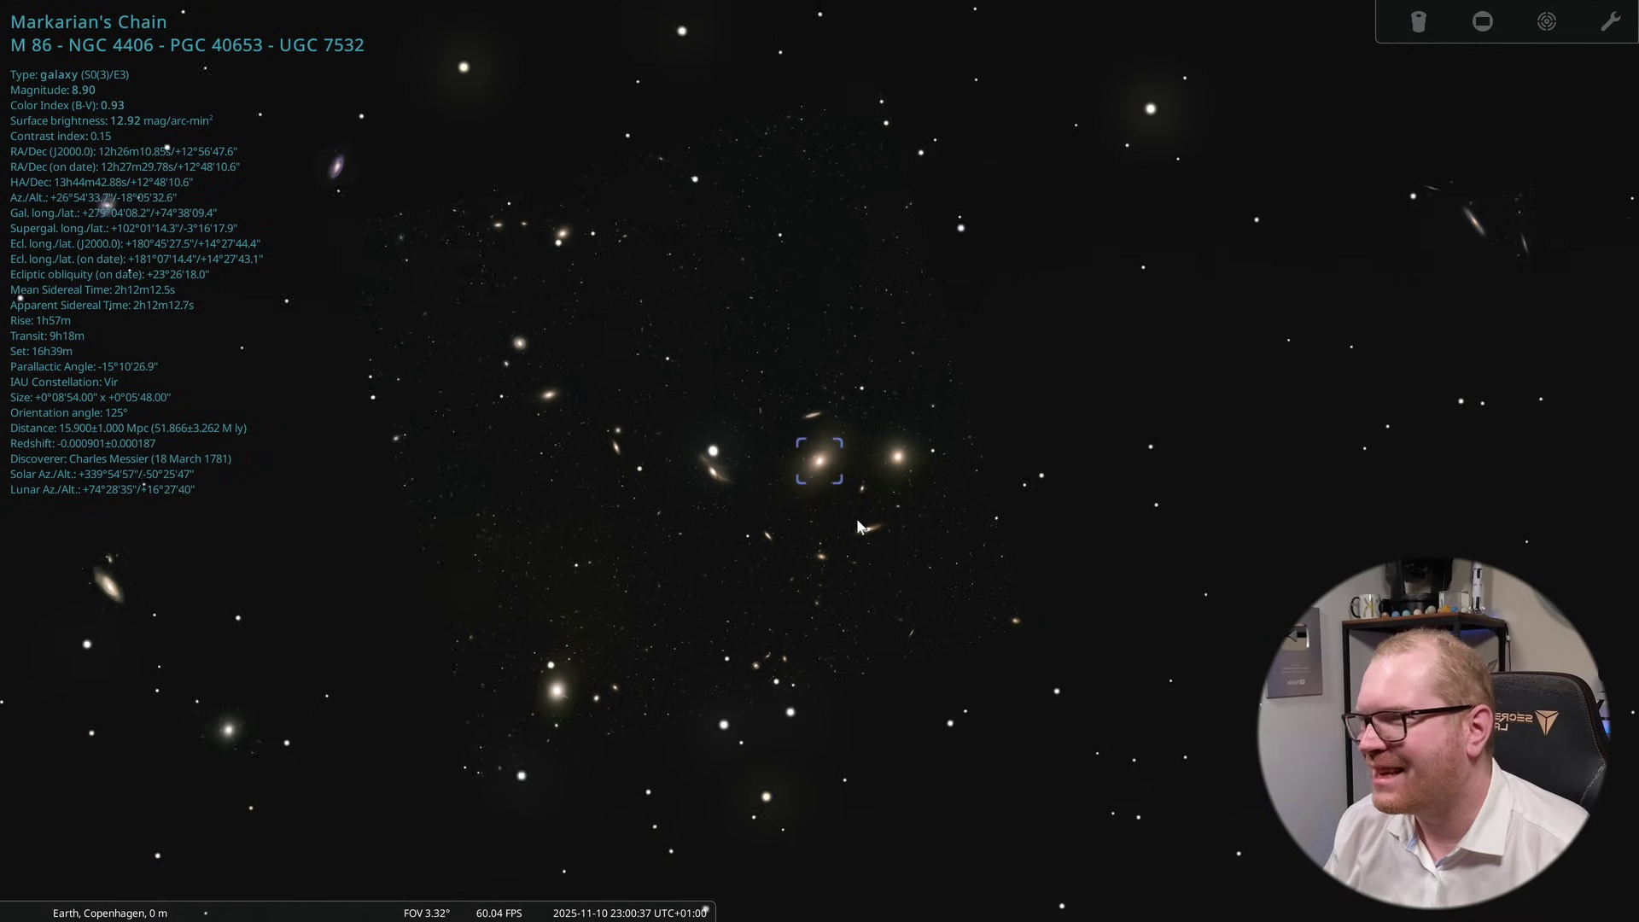
scroll(872, 497, up, 2)
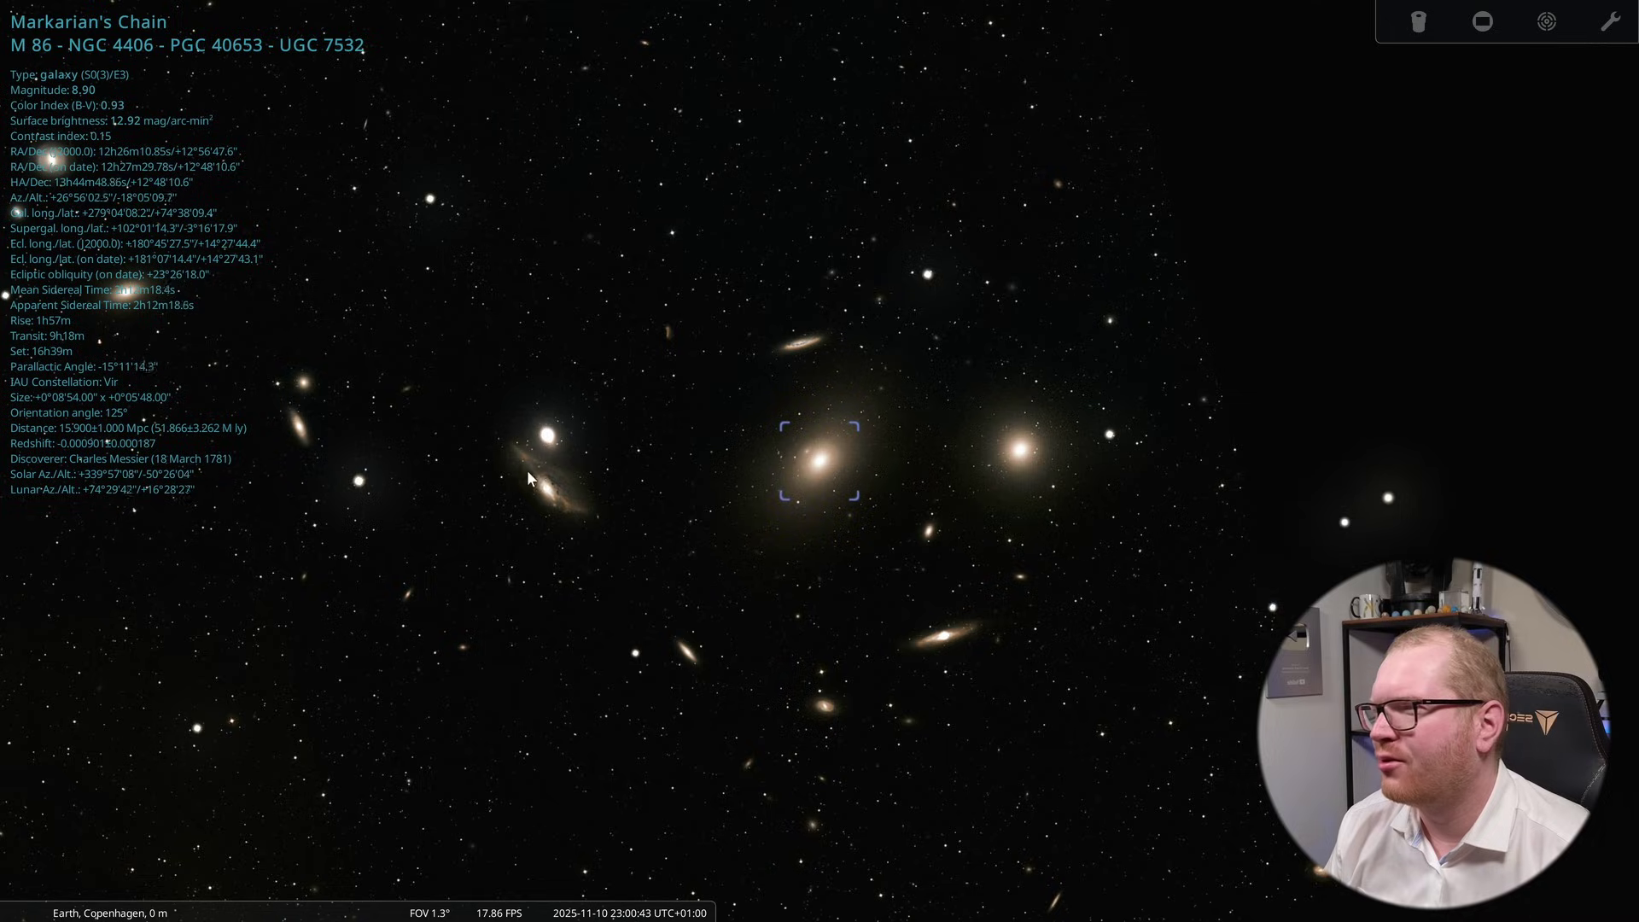
scroll(1530, 536, down, 2)
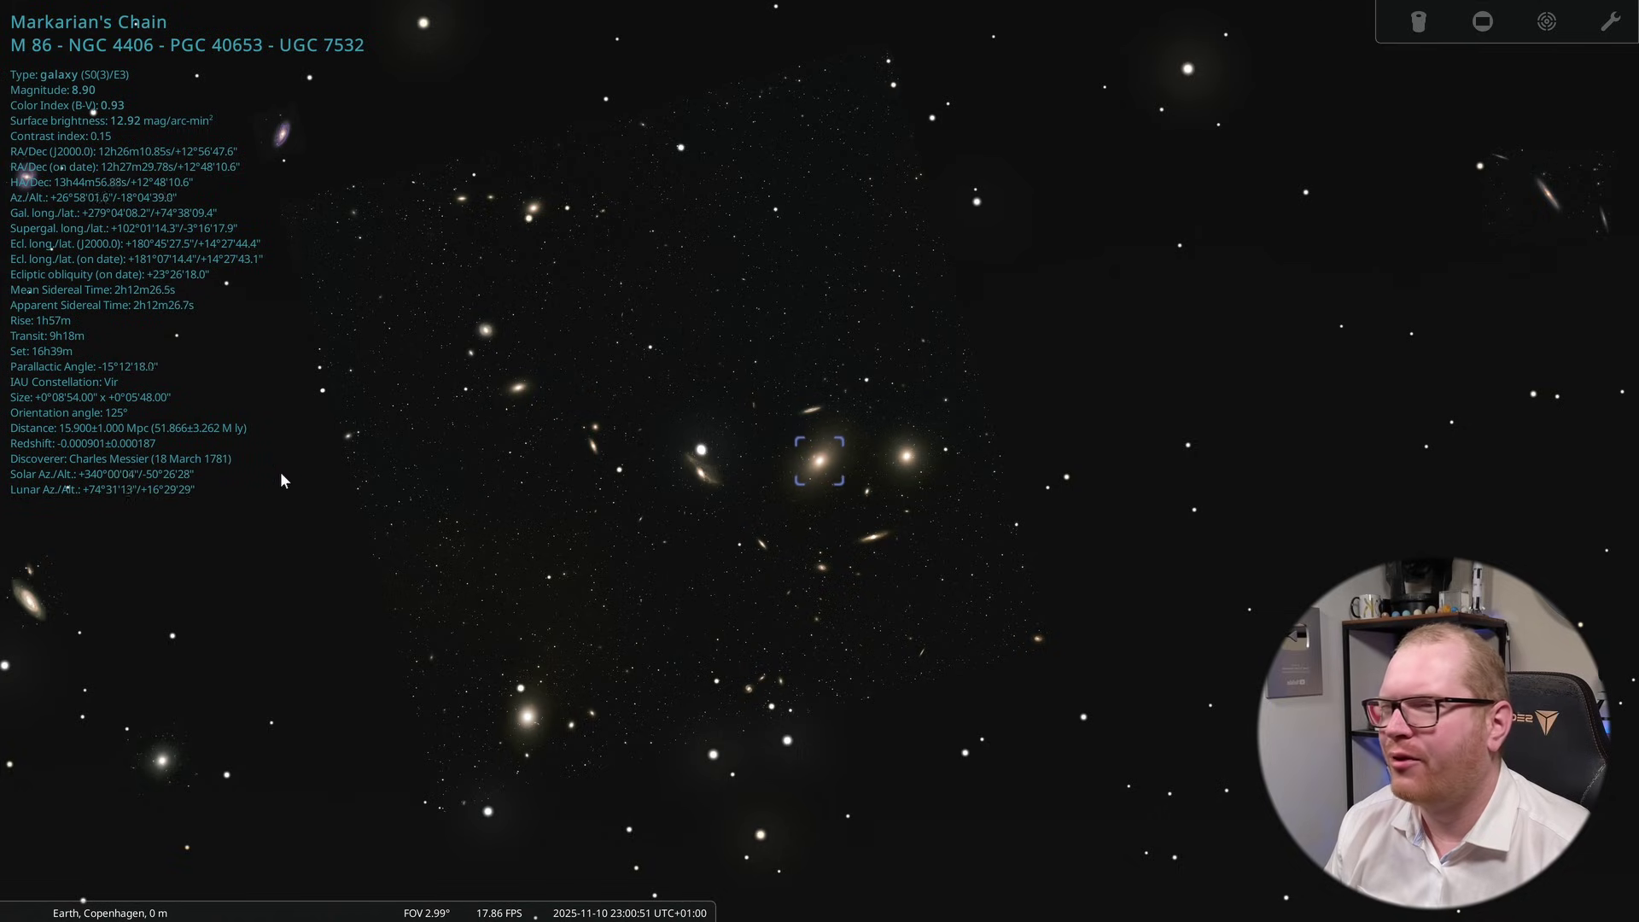
mouse_move(594, 903)
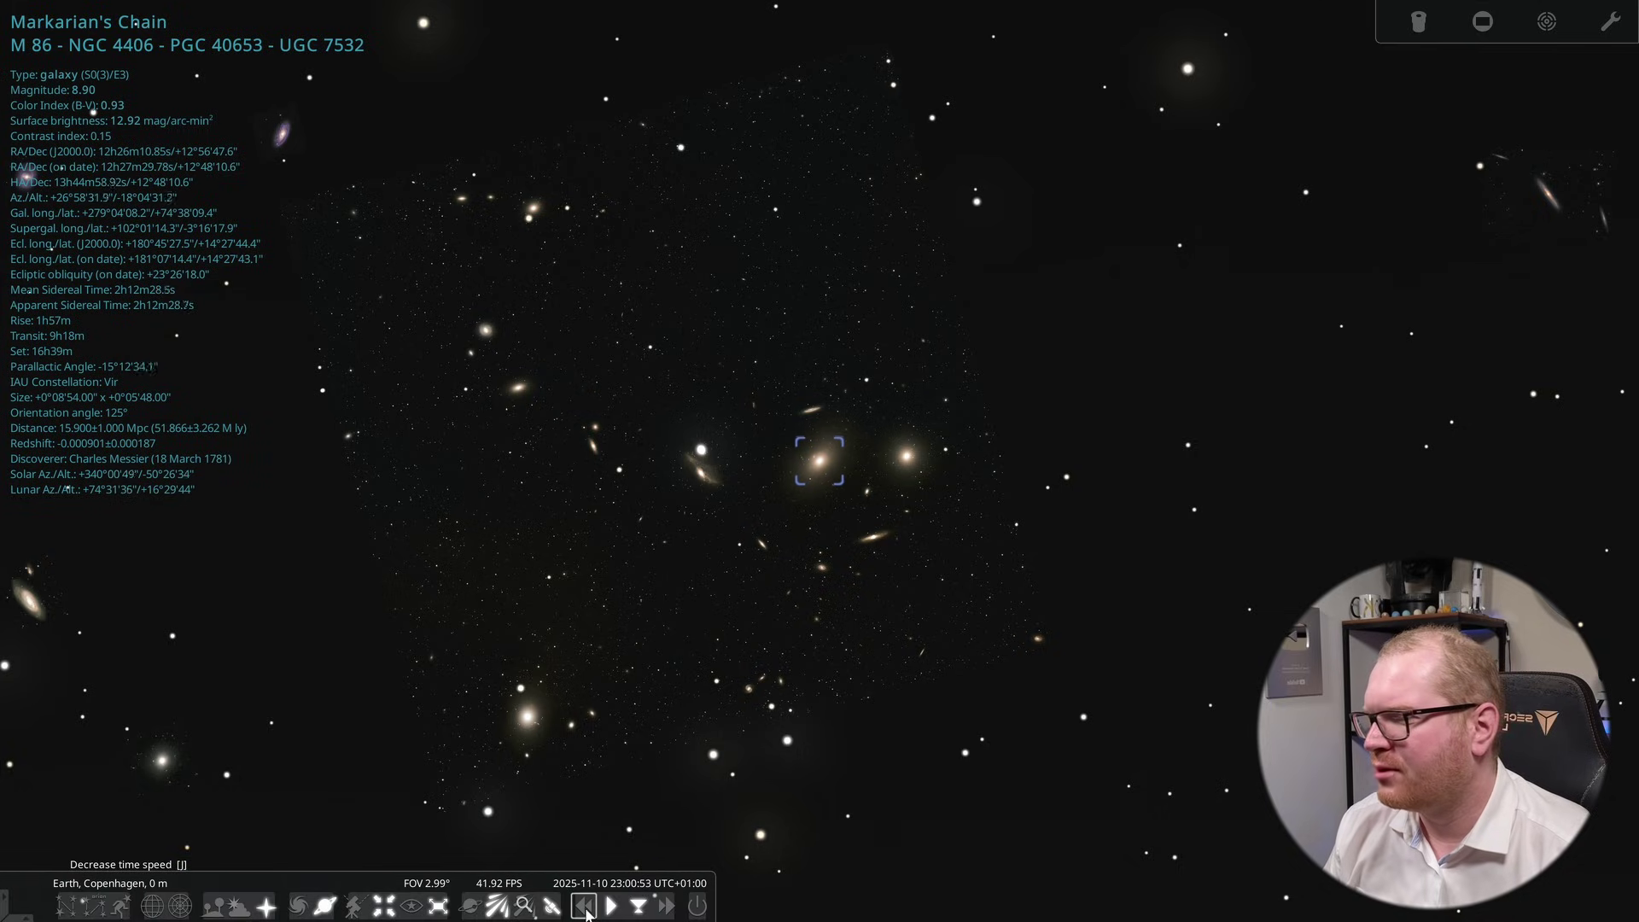
mouse_move(33, 633)
scroll(33, 634, up, 2)
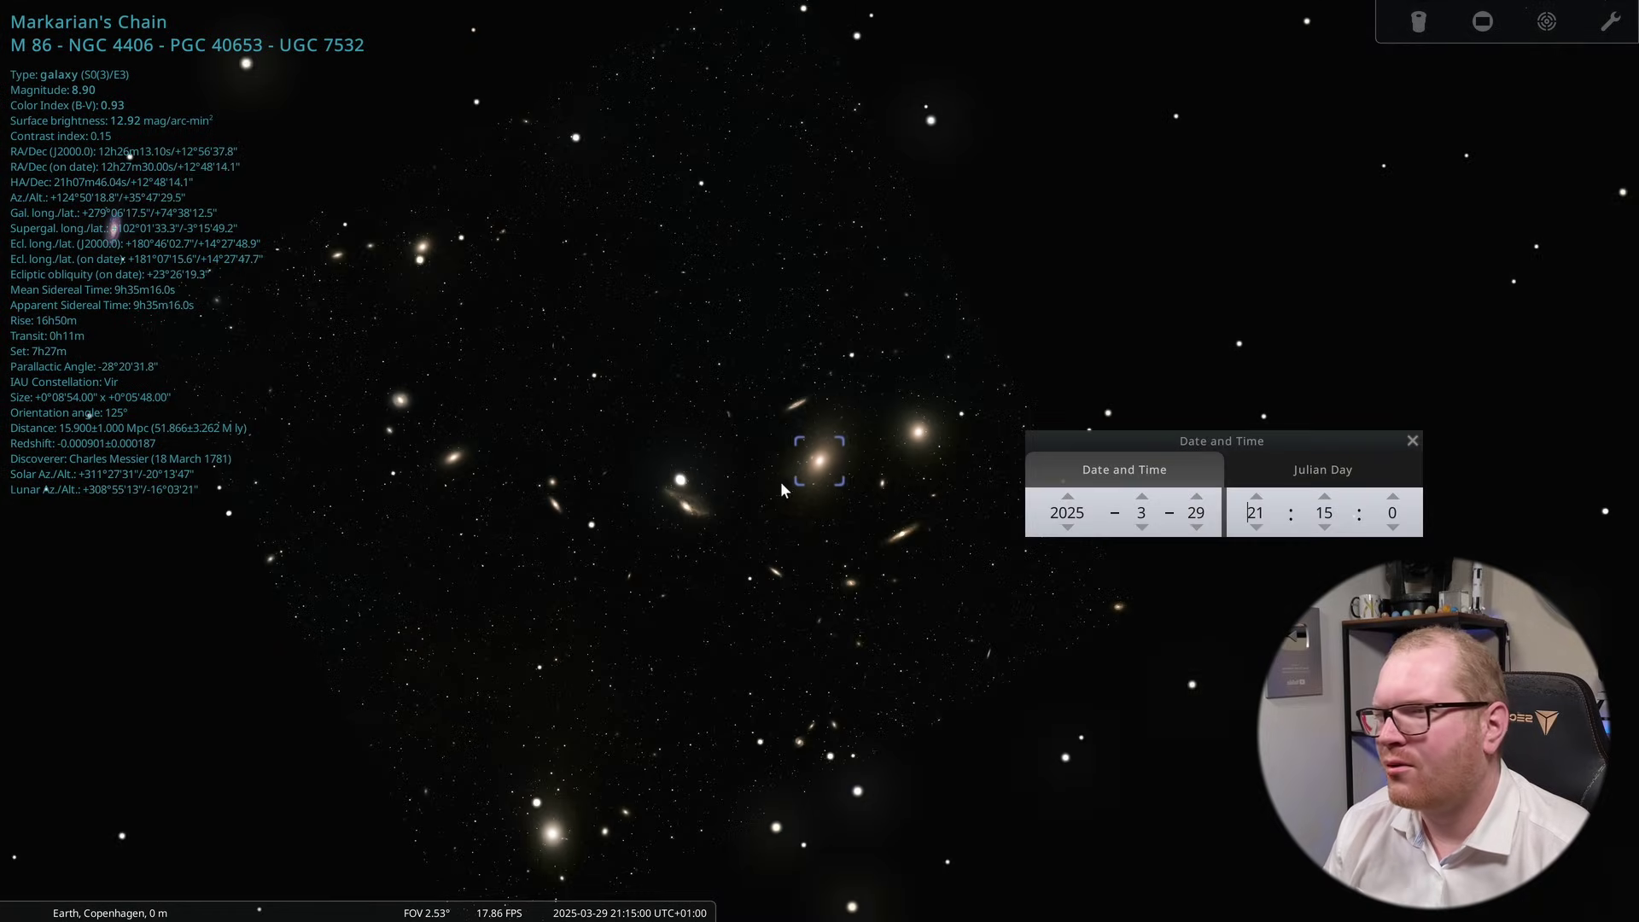
scroll(780, 481, down, 2)
drag(1198, 440, 1282, 427)
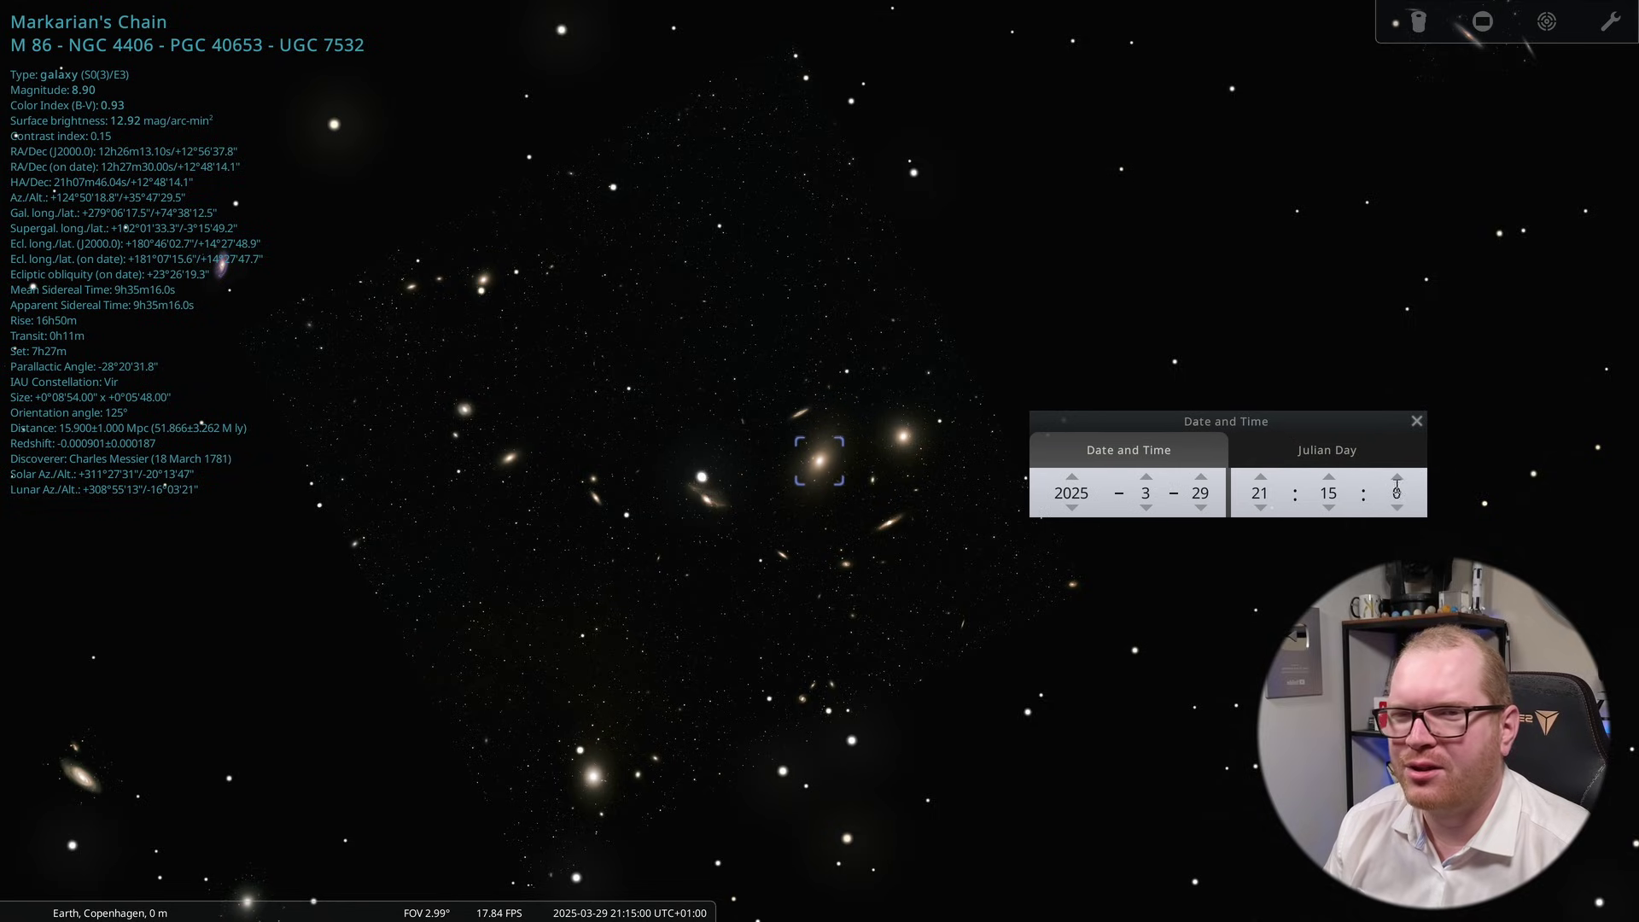
click(1396, 477)
click(1396, 477)
click(1397, 477)
click(1396, 477)
click(1398, 477)
click(1397, 477)
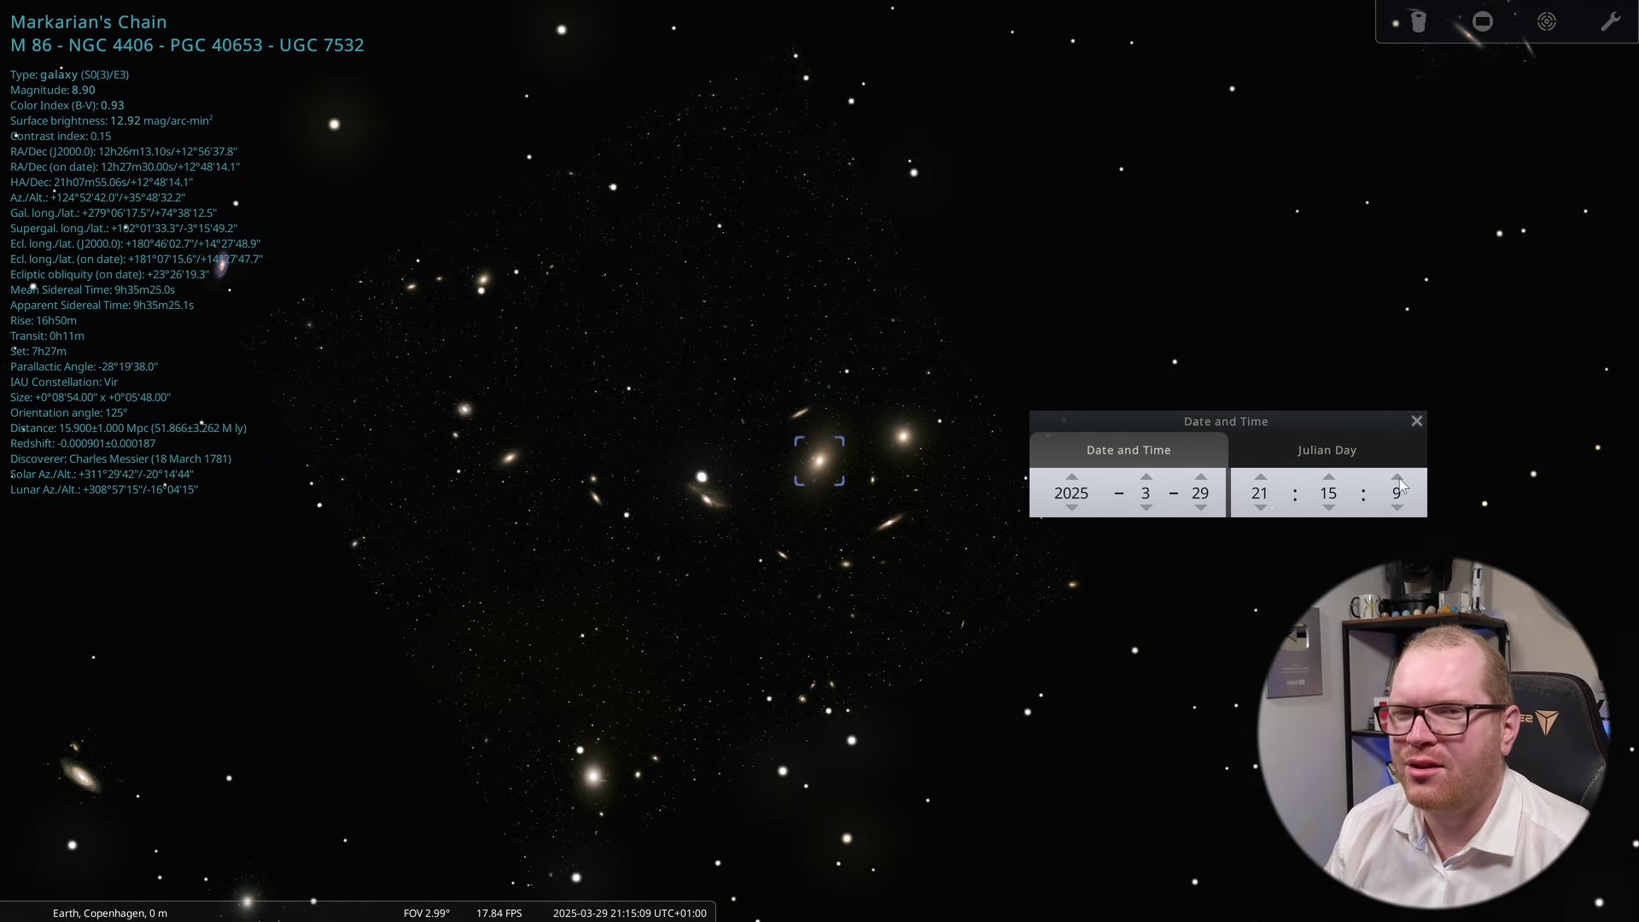
click(1397, 477)
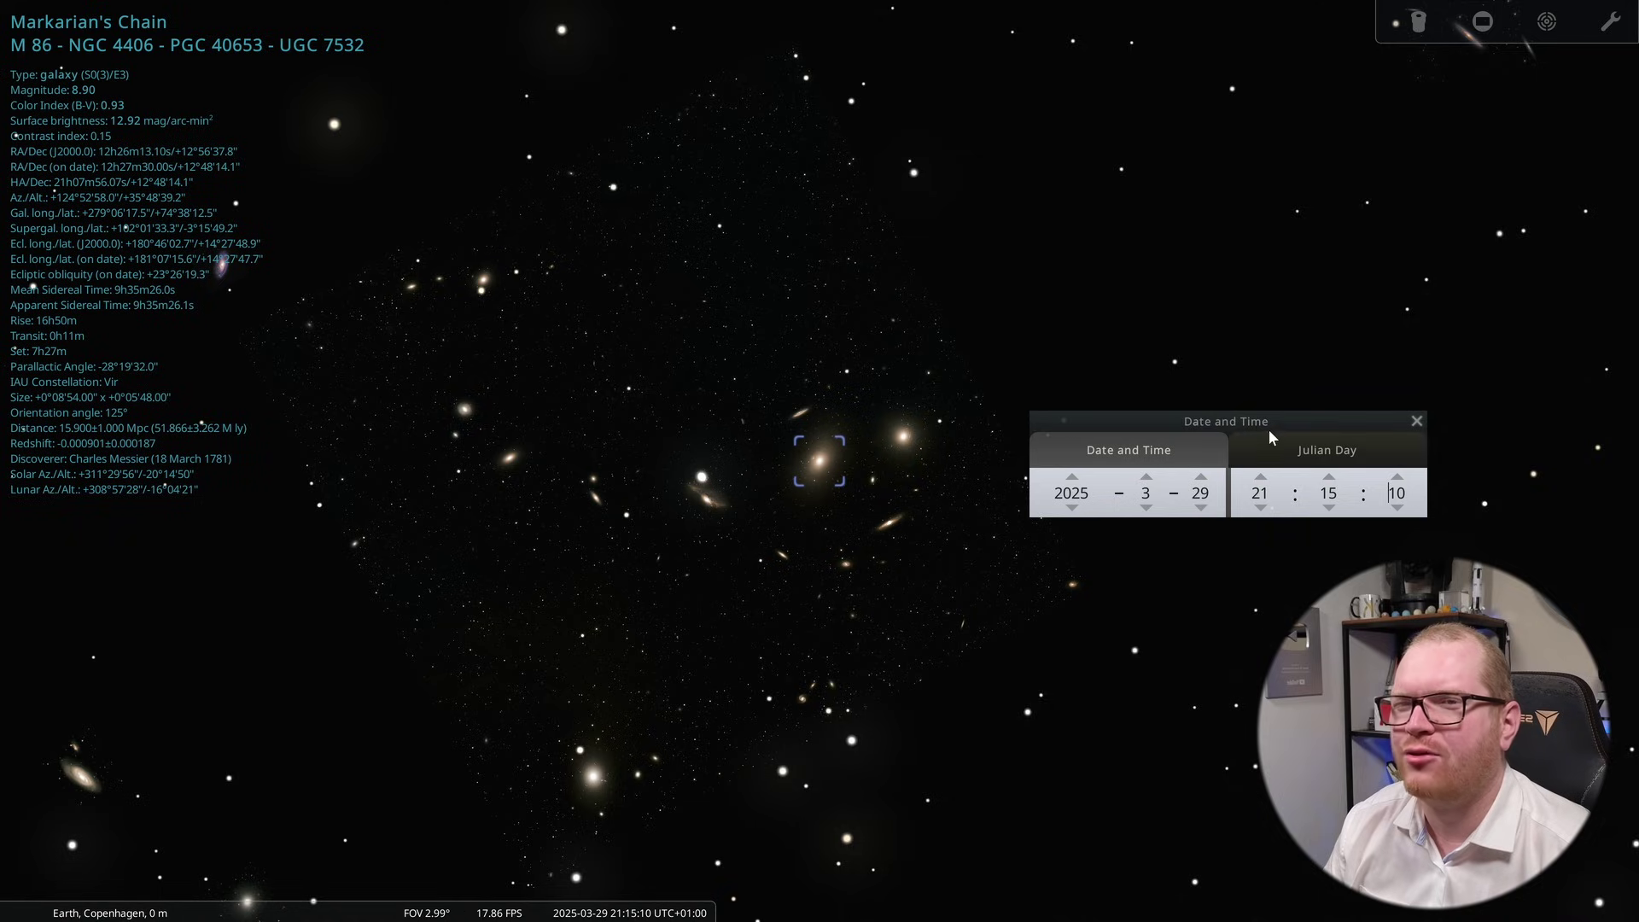
drag(1268, 428, 1277, 415)
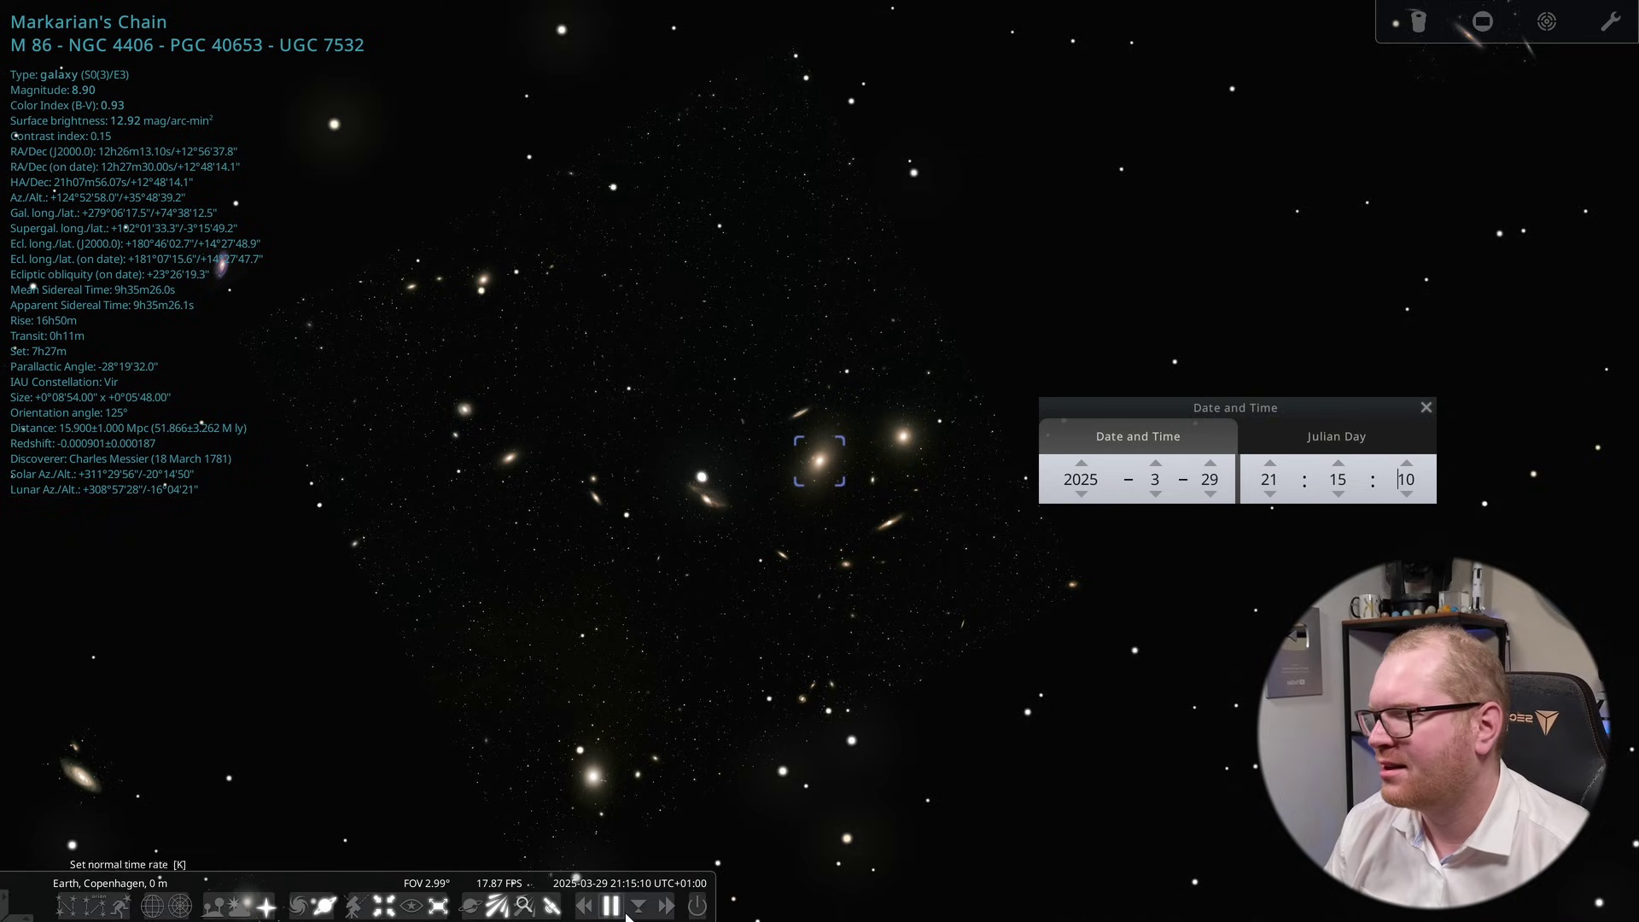
- Speed time up and then slow it back down to run forward to about 21:36
click(612, 906)
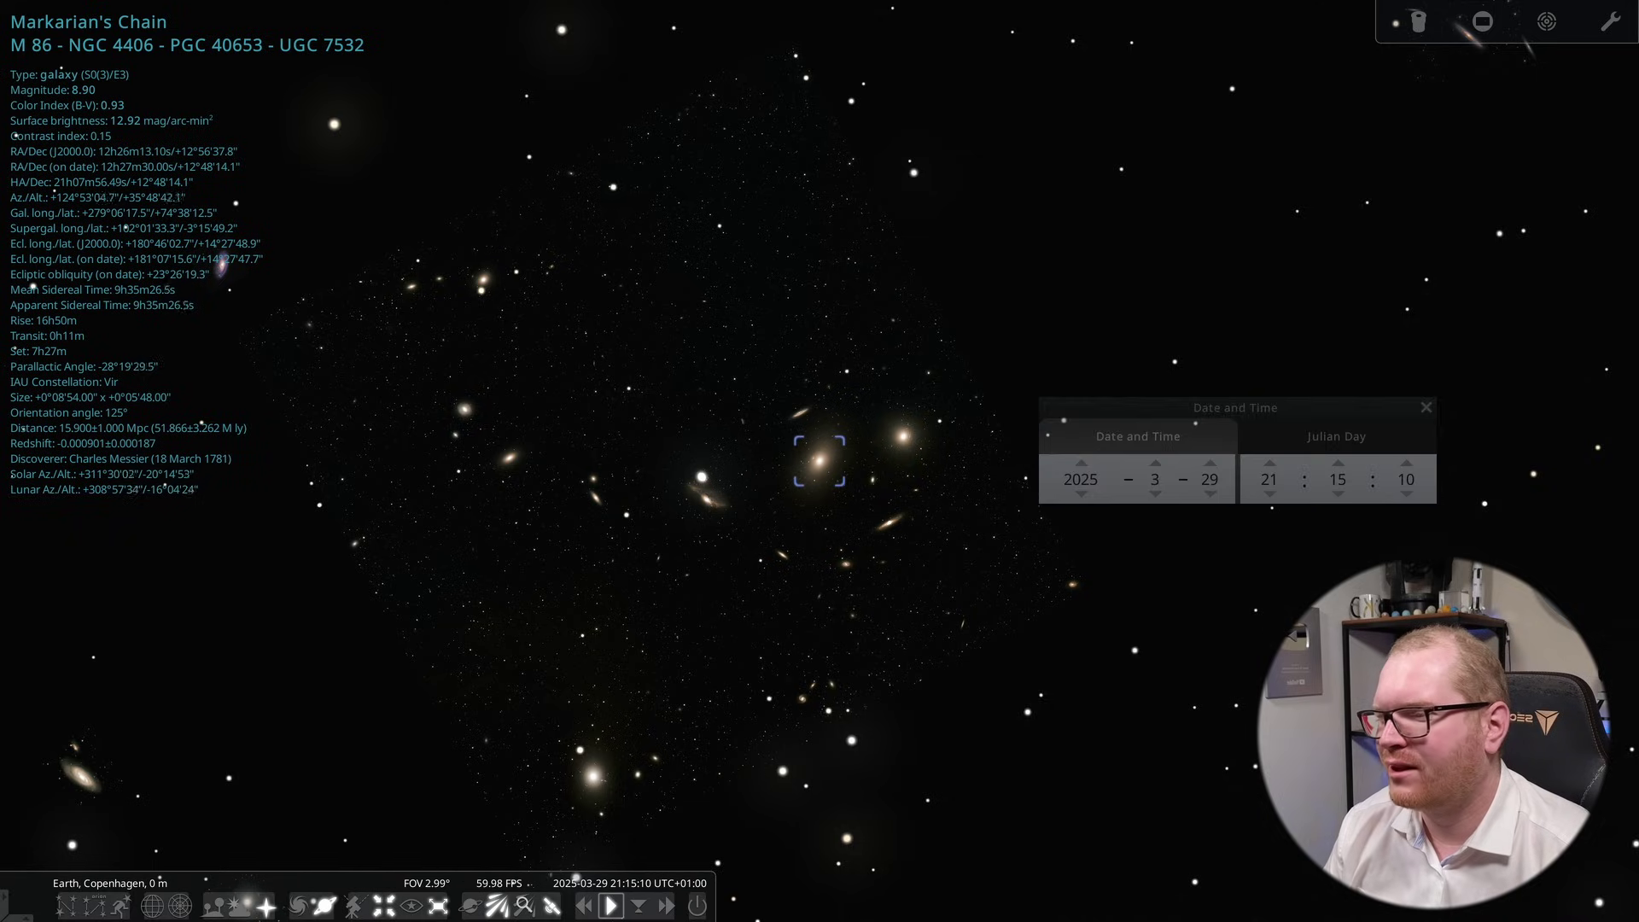
click(661, 913)
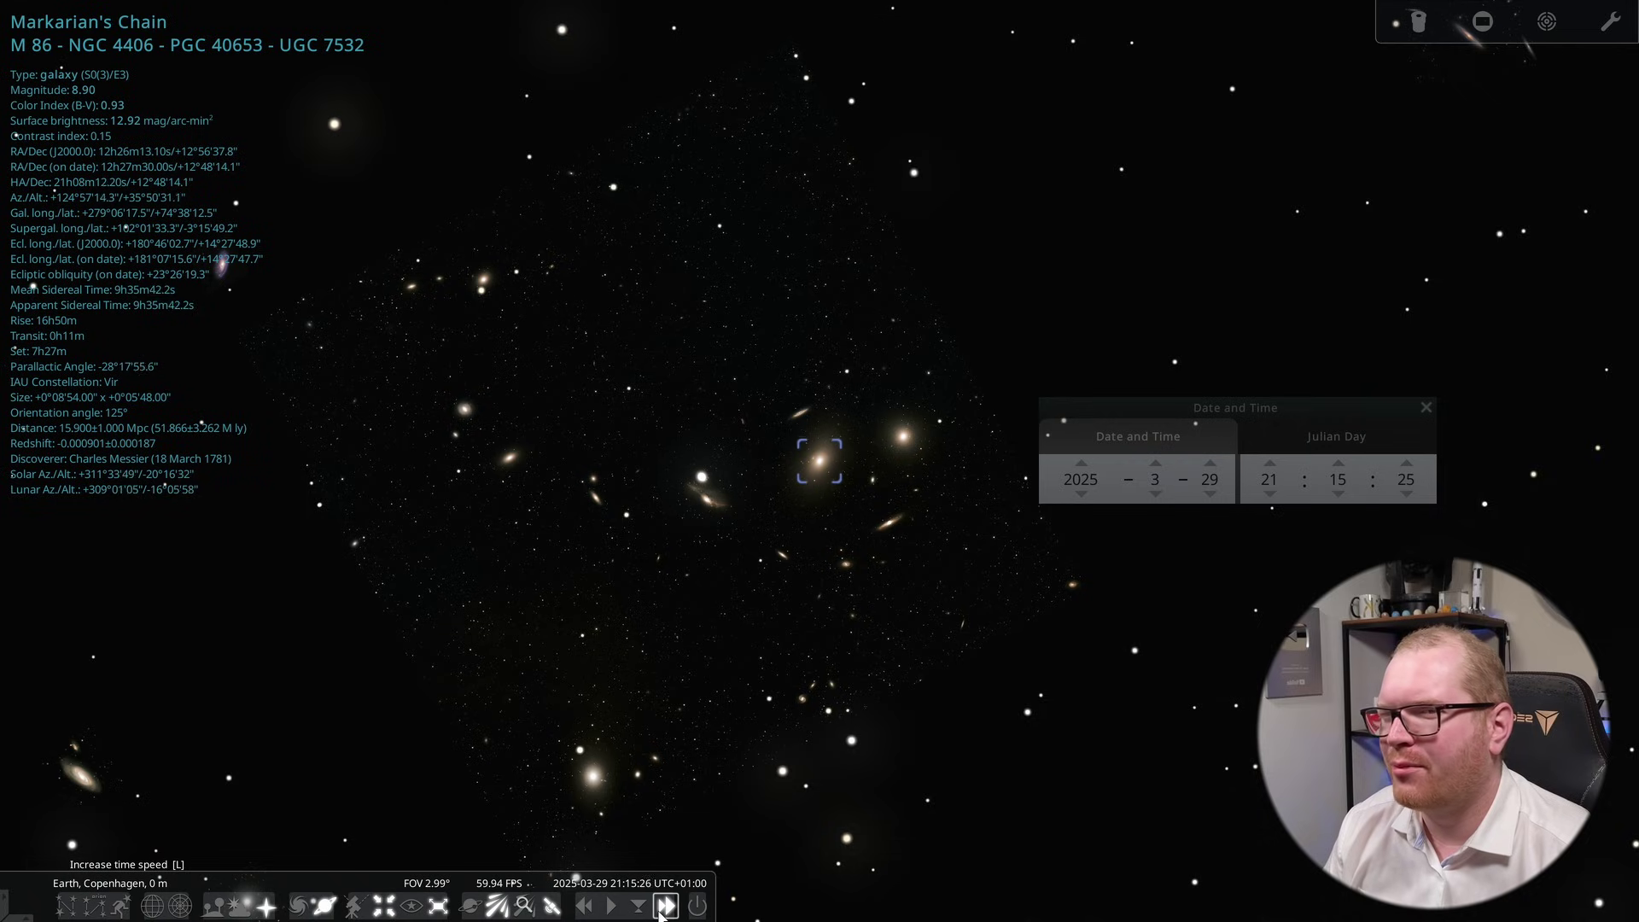
click(661, 914)
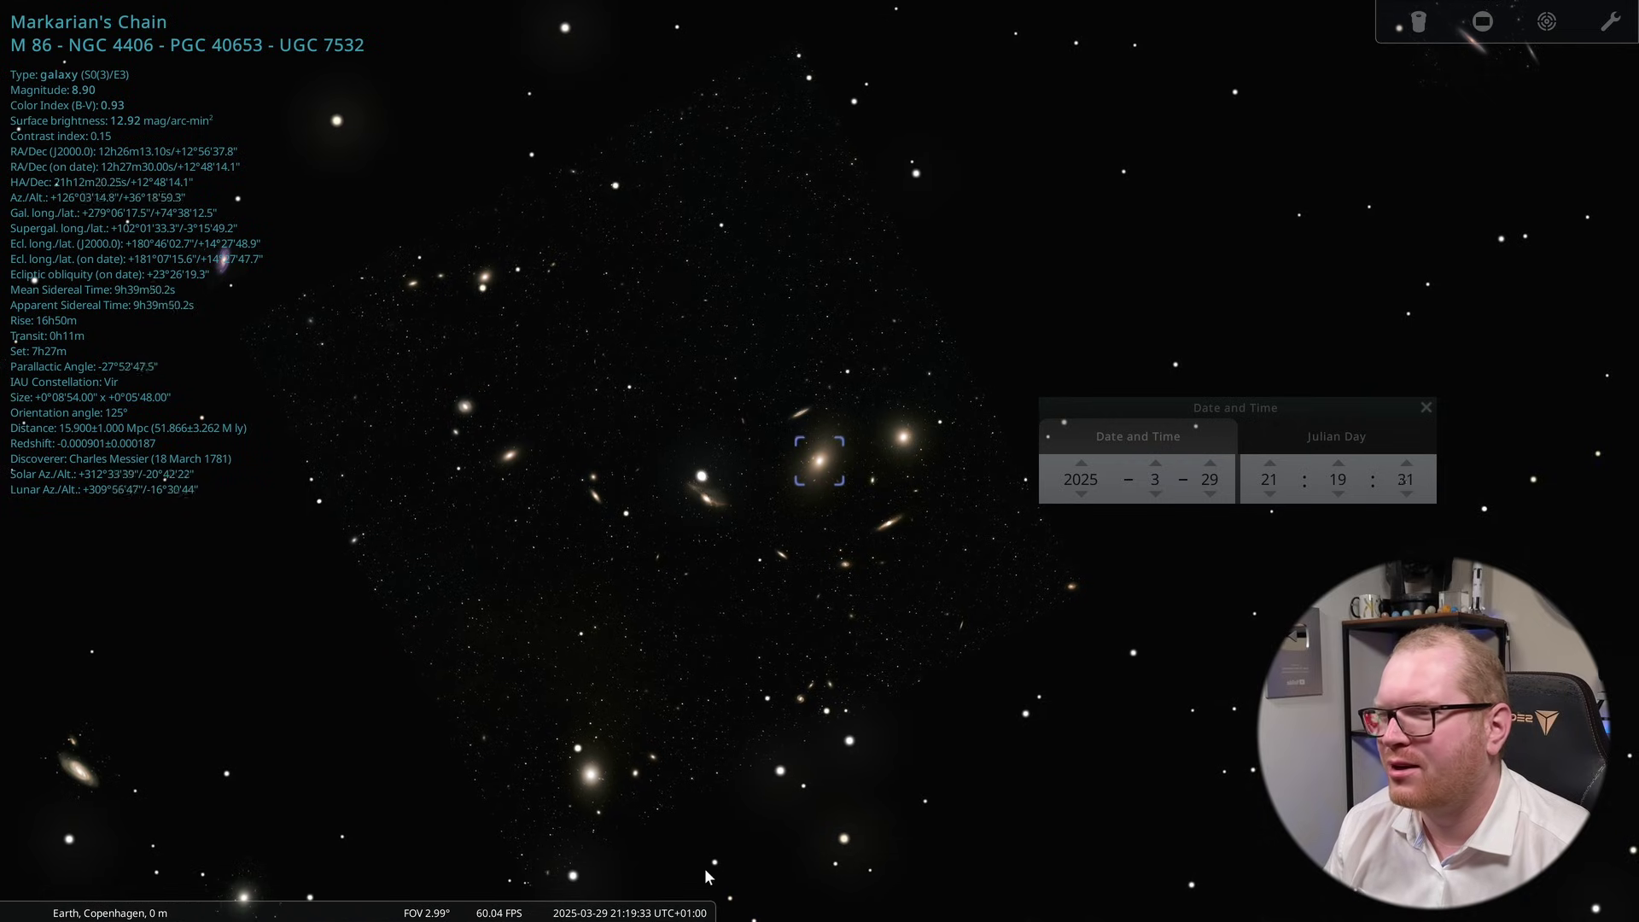
click(661, 913)
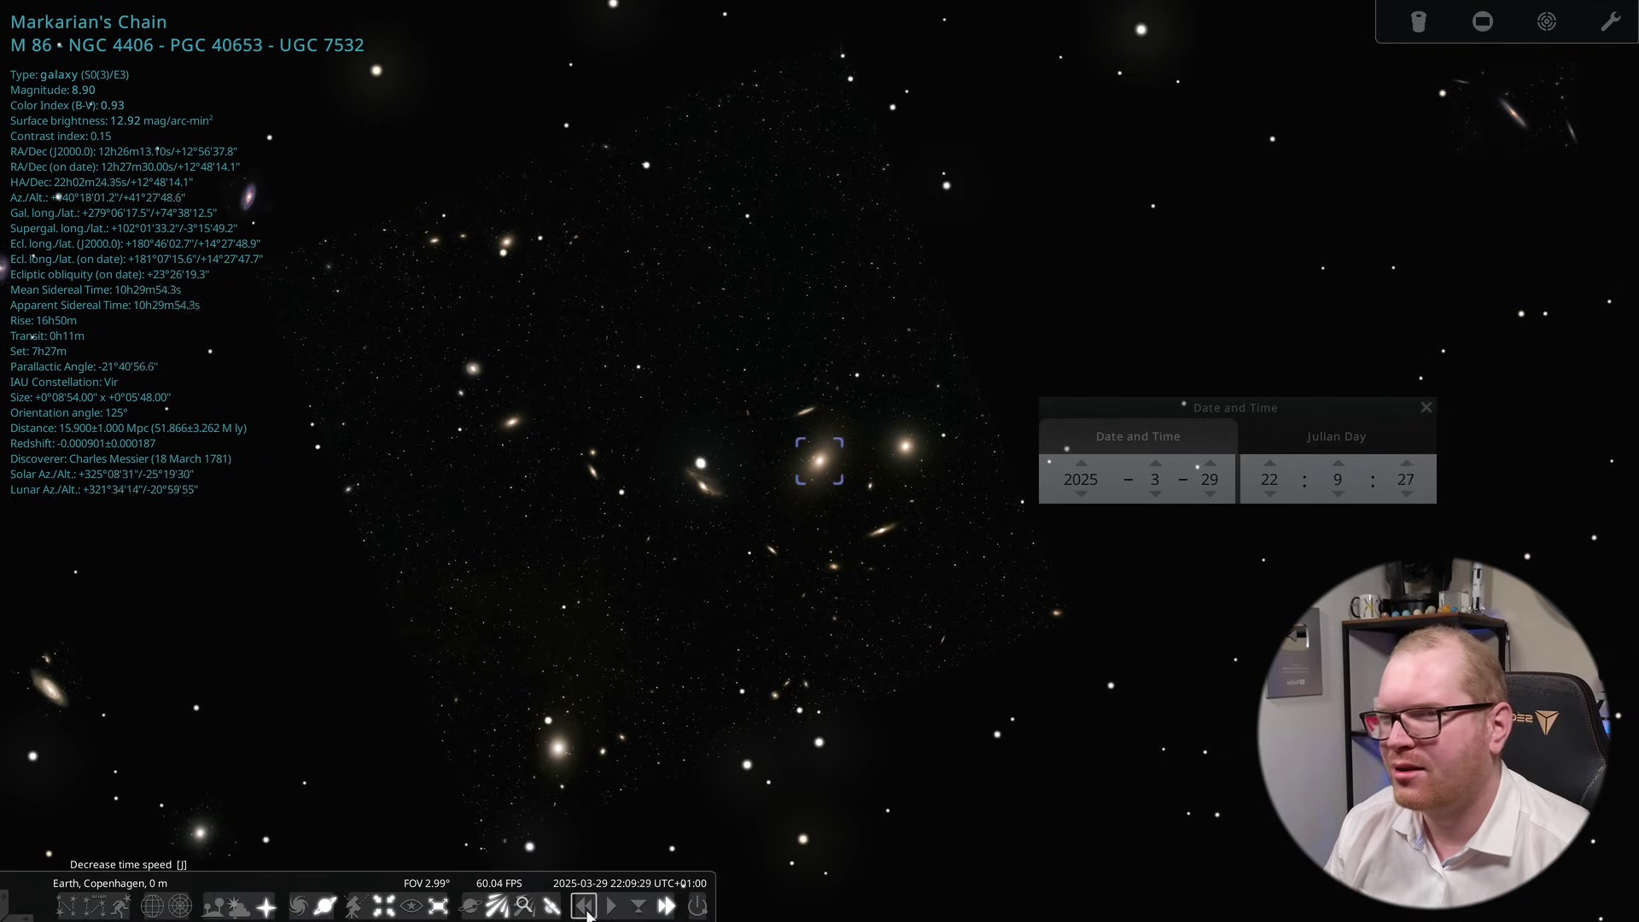
click(585, 908)
click(585, 908)
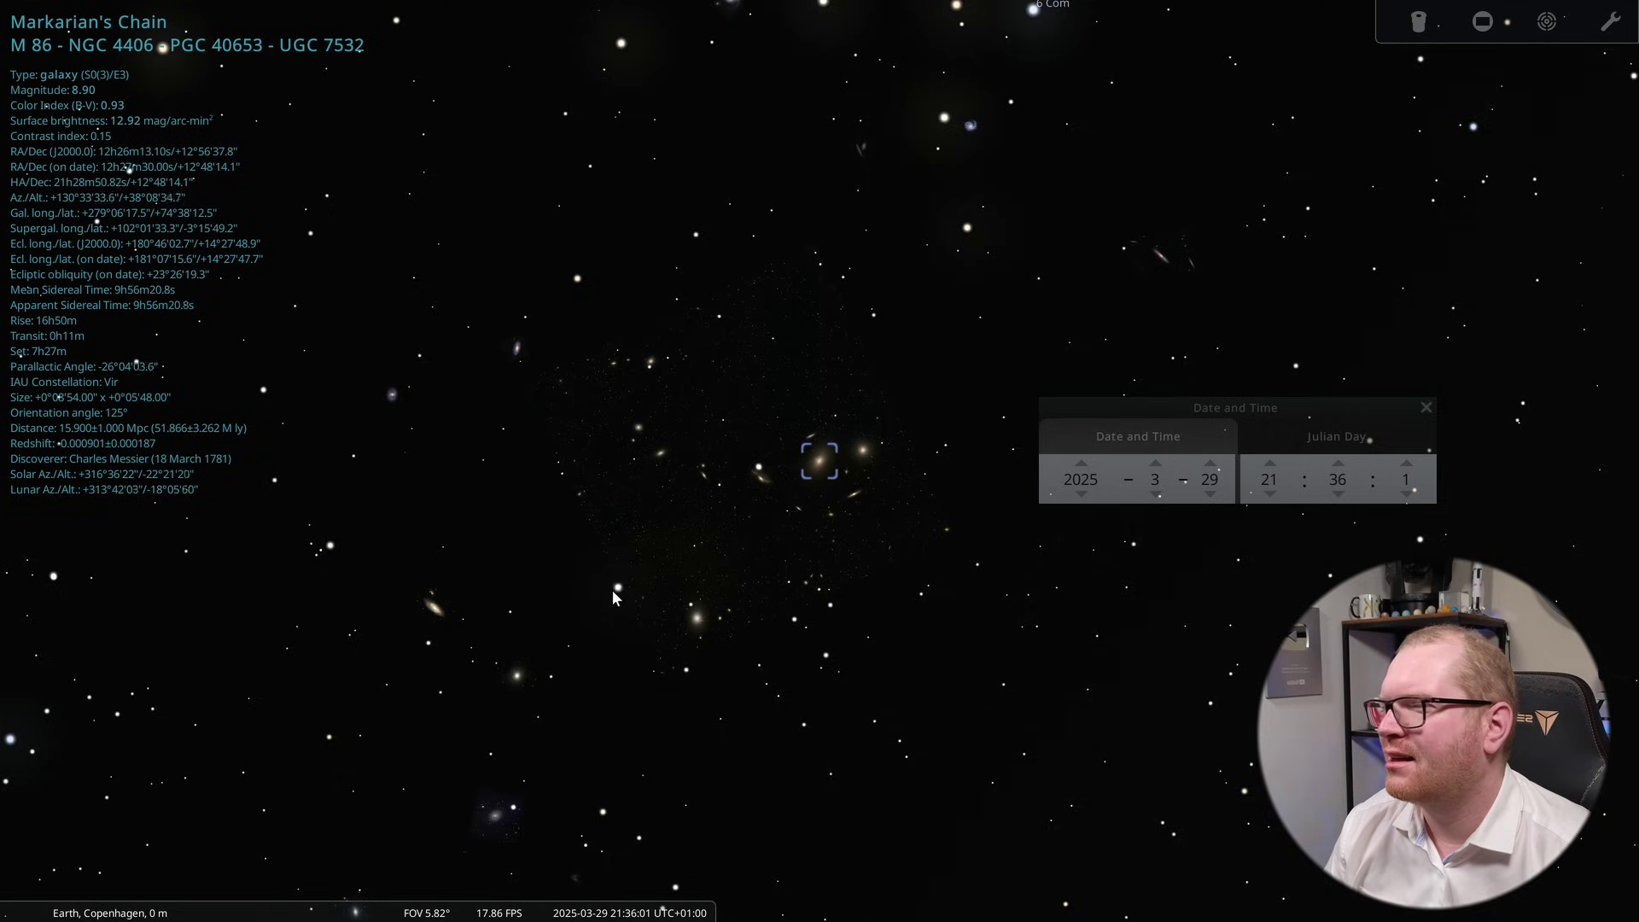
- Read the passing satellite's details near Markarian's Chain, then deselect it
click(599, 545)
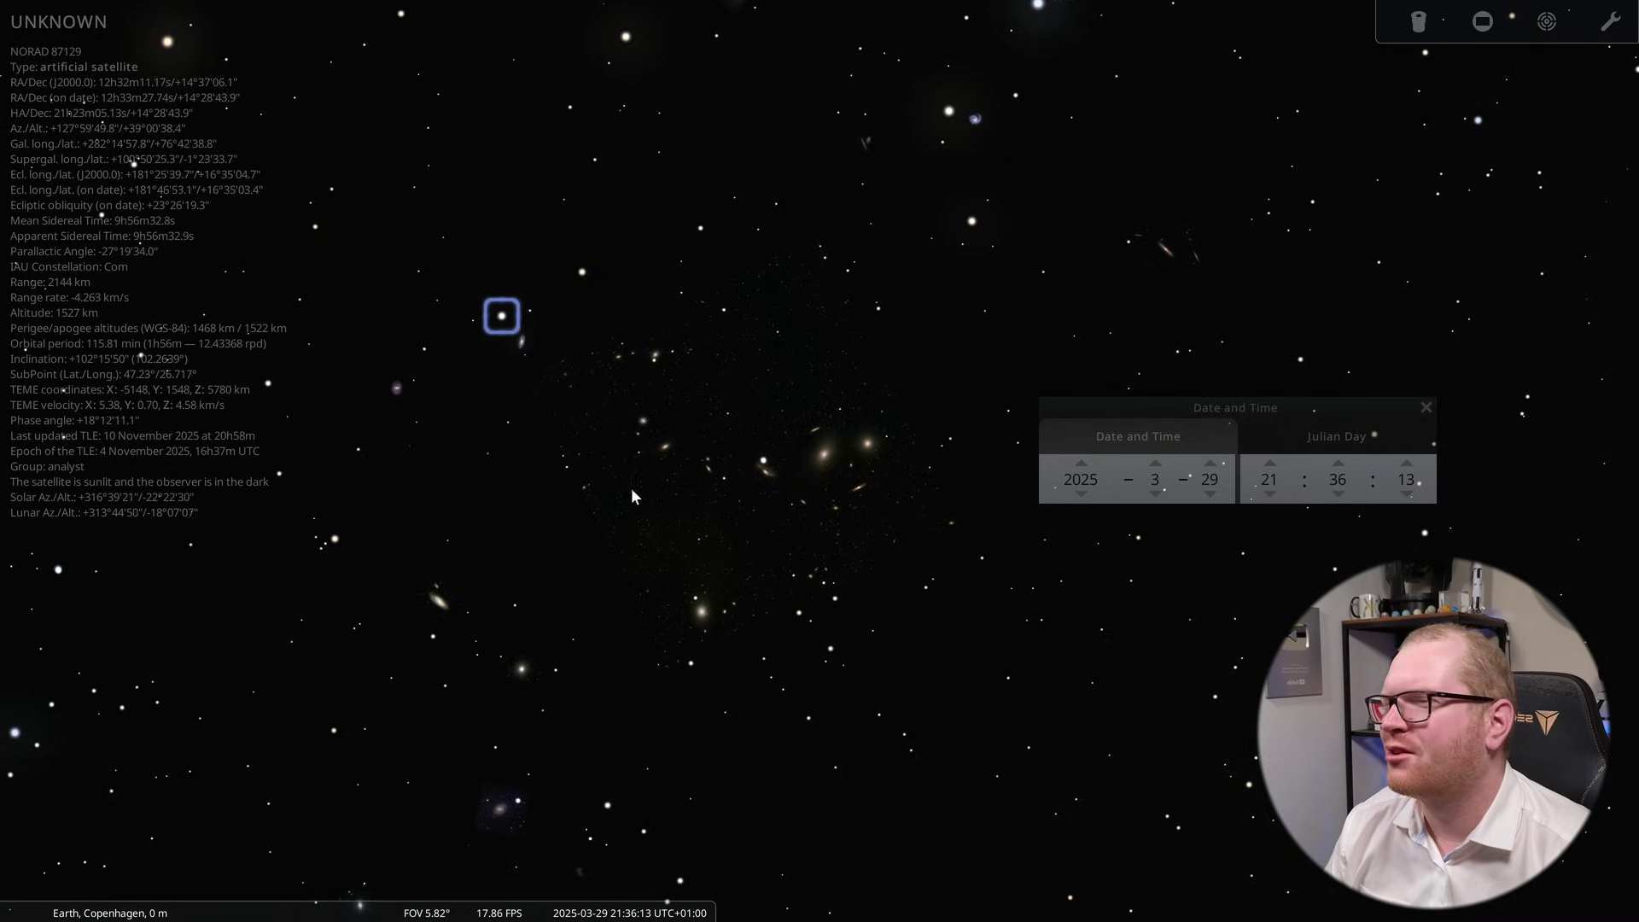
right_click(835, 497)
scroll(835, 497, up, 6)
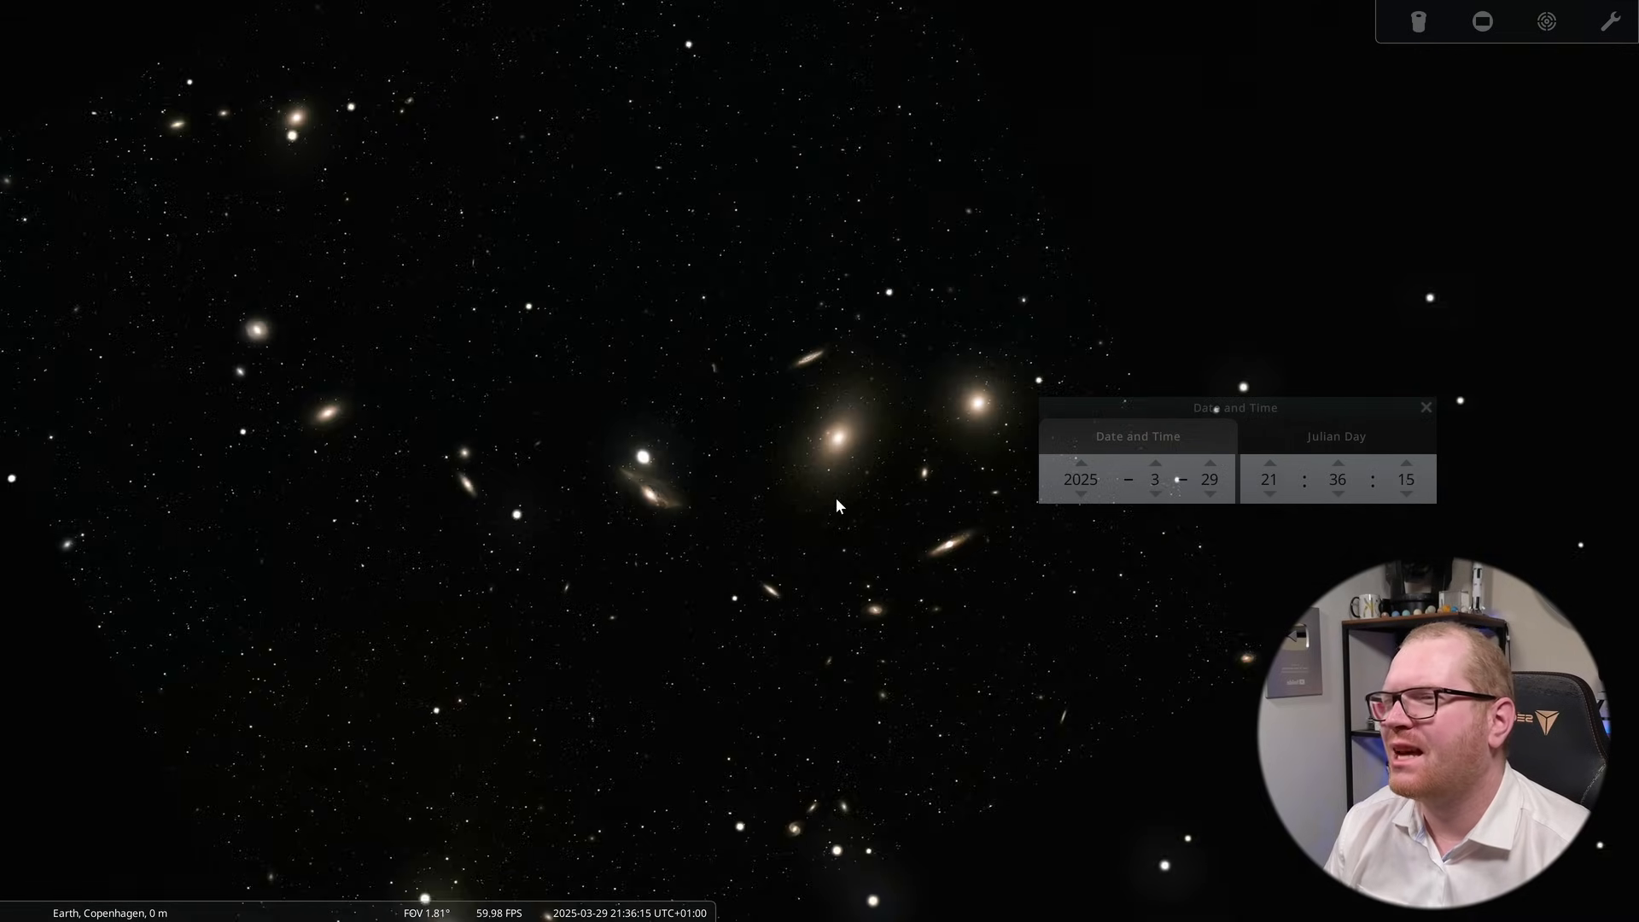
scroll(835, 497, down, 3)
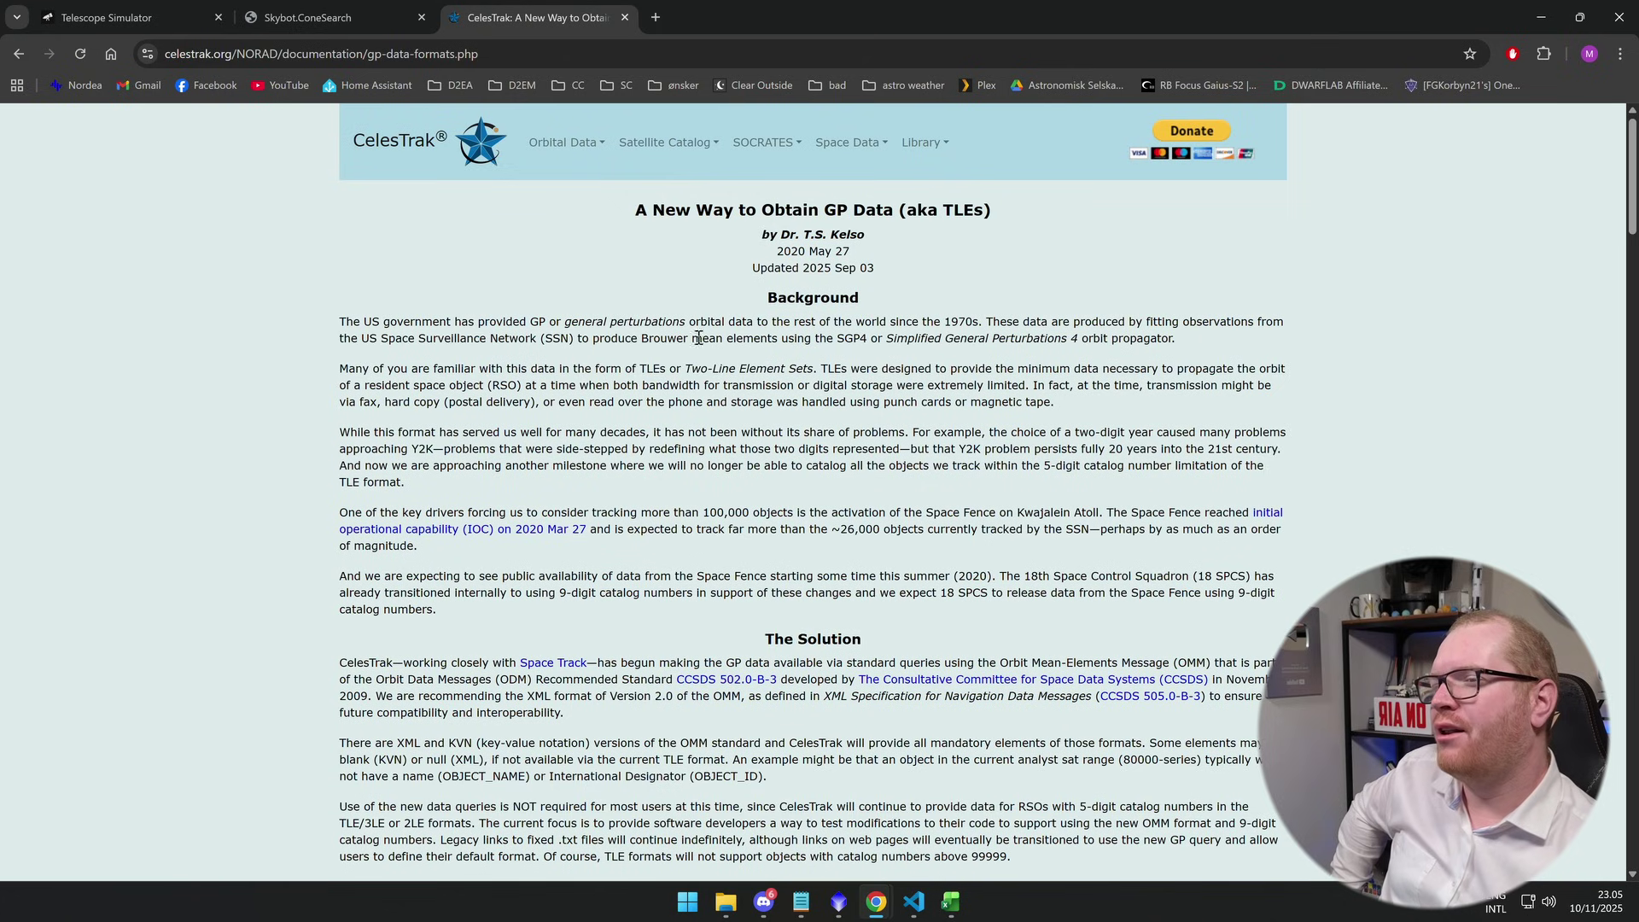
- Scroll the GP data documentation and highlight the format part of the query URL
scroll(765, 488, down, 5)
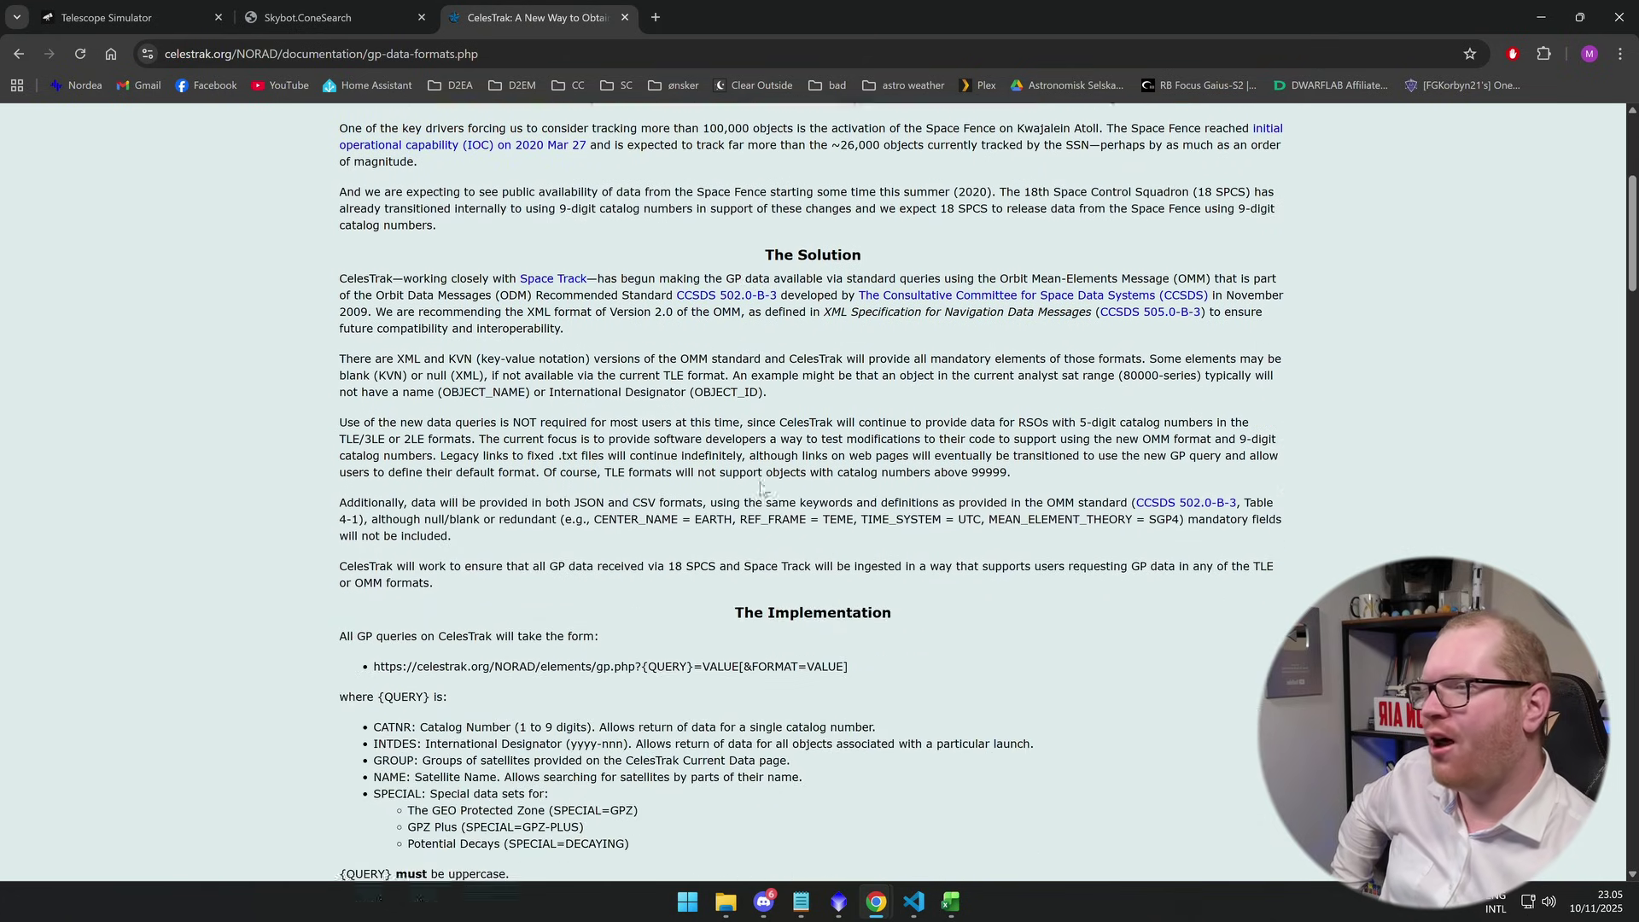
scroll(706, 563, down, 6)
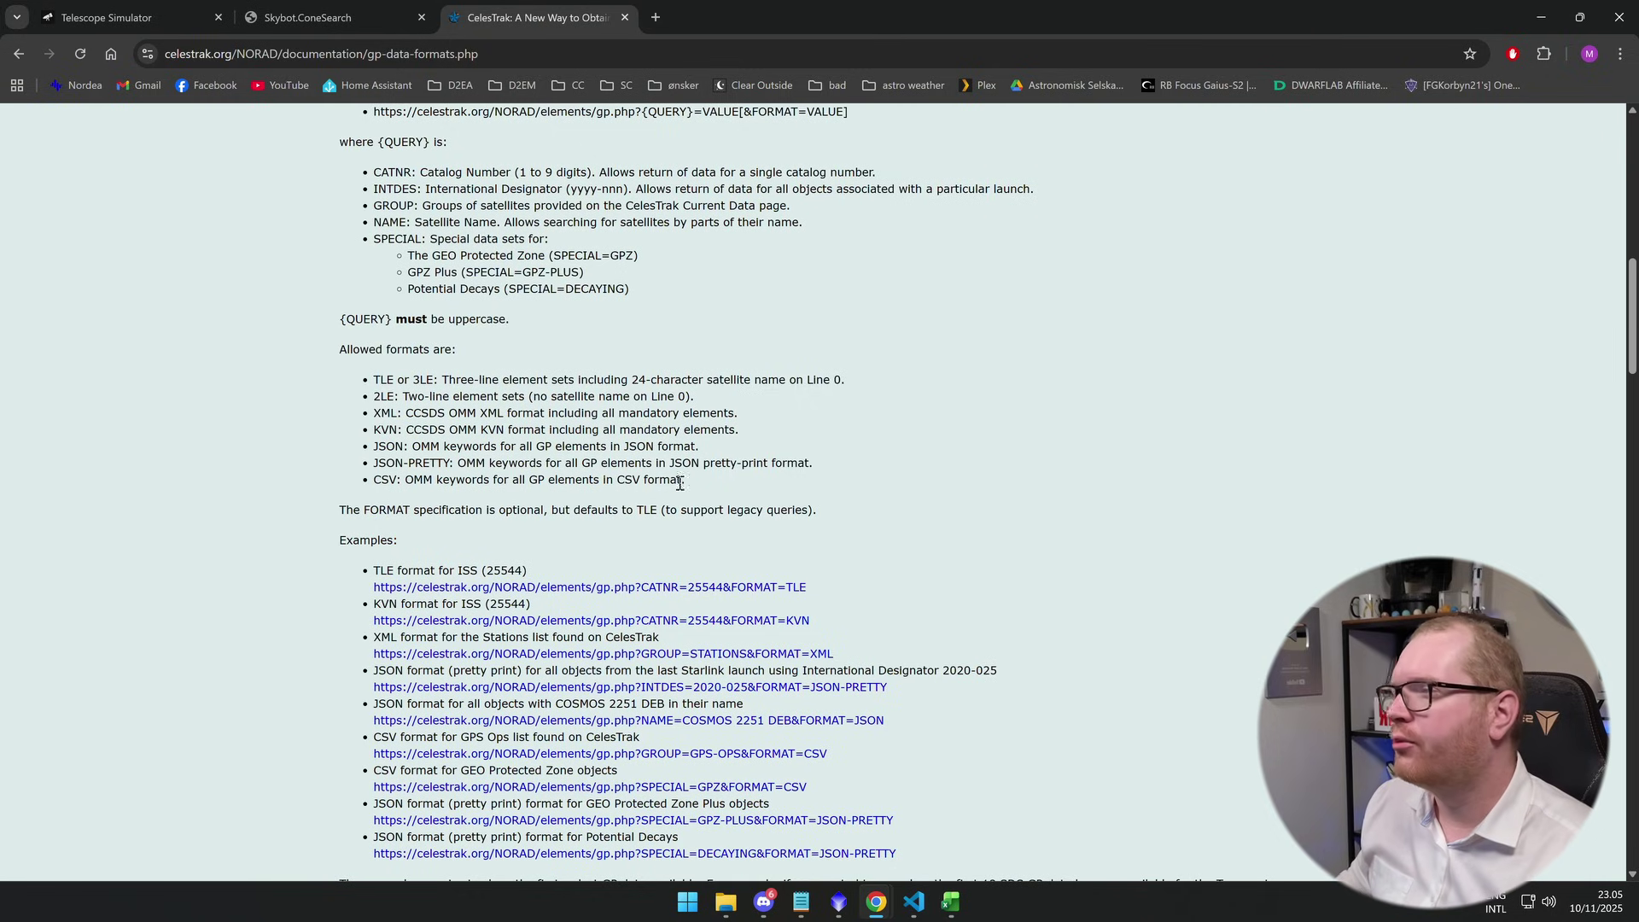
scroll(522, 493, up, 5)
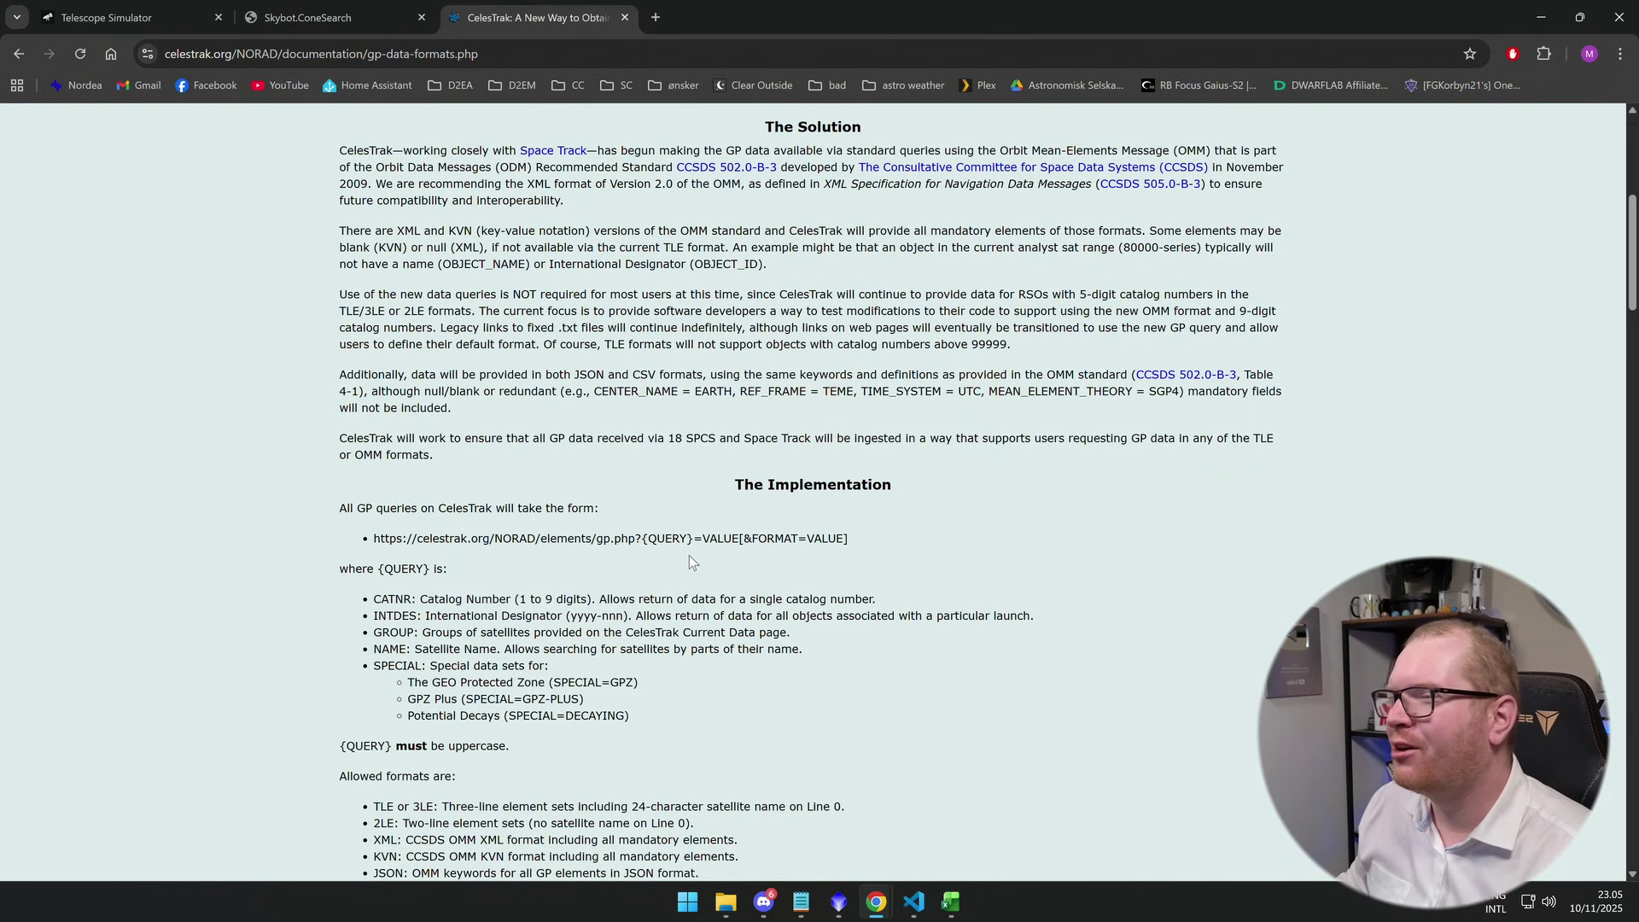
drag(875, 546, 725, 534)
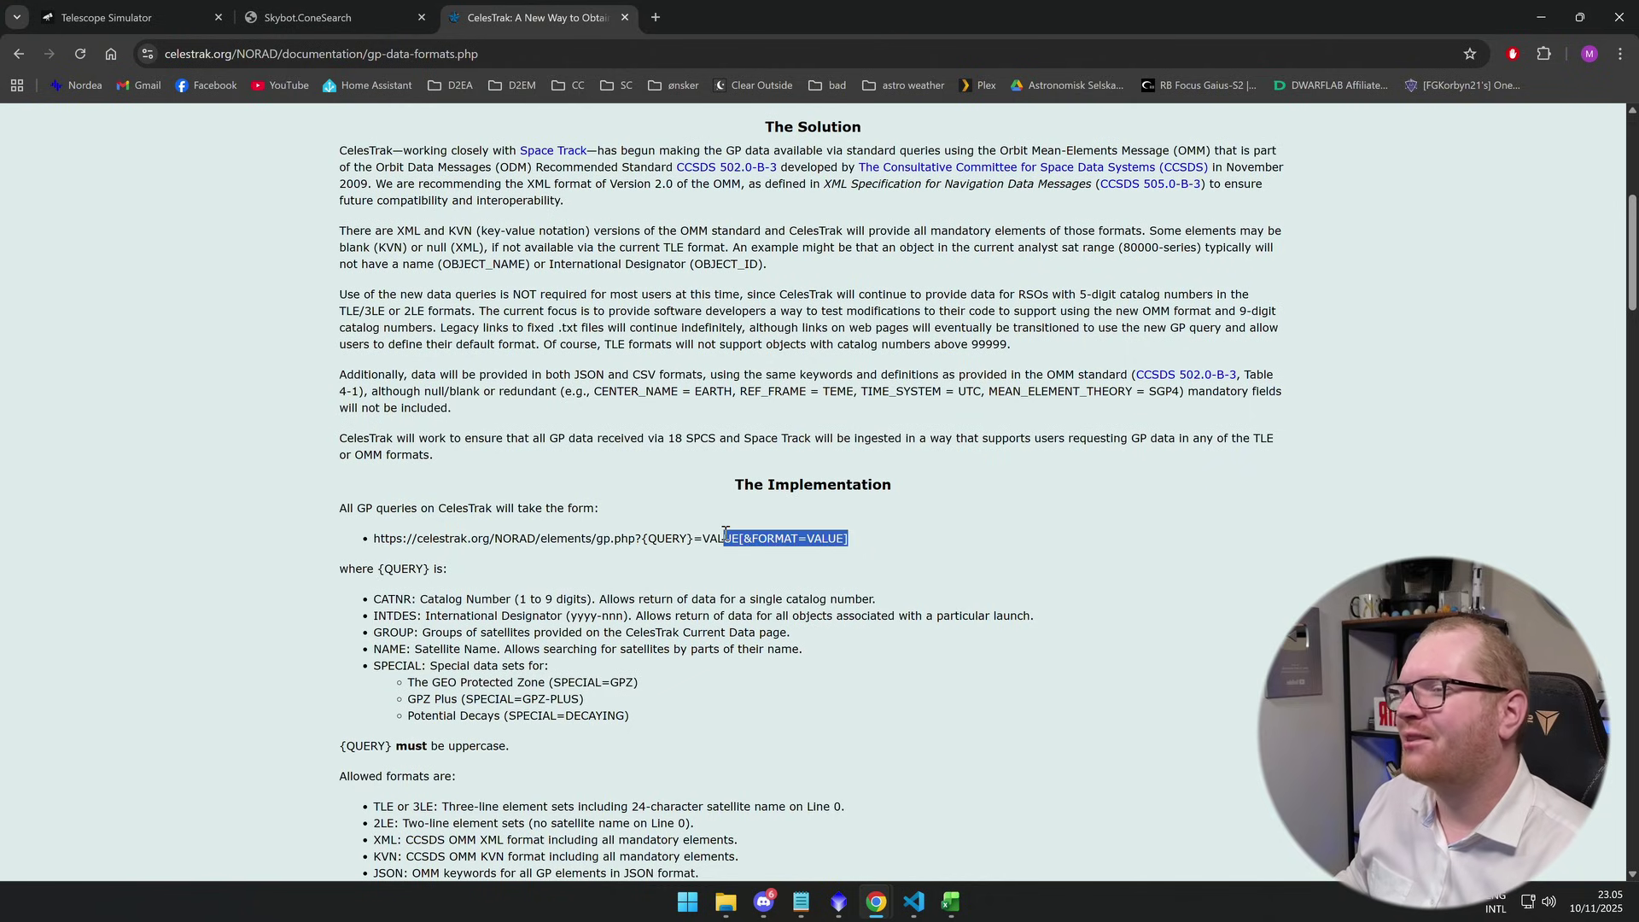
click(724, 532)
- Highlight the QUERY placeholder and the GROUP query option
double_click(664, 536)
scroll(489, 550, down, 1)
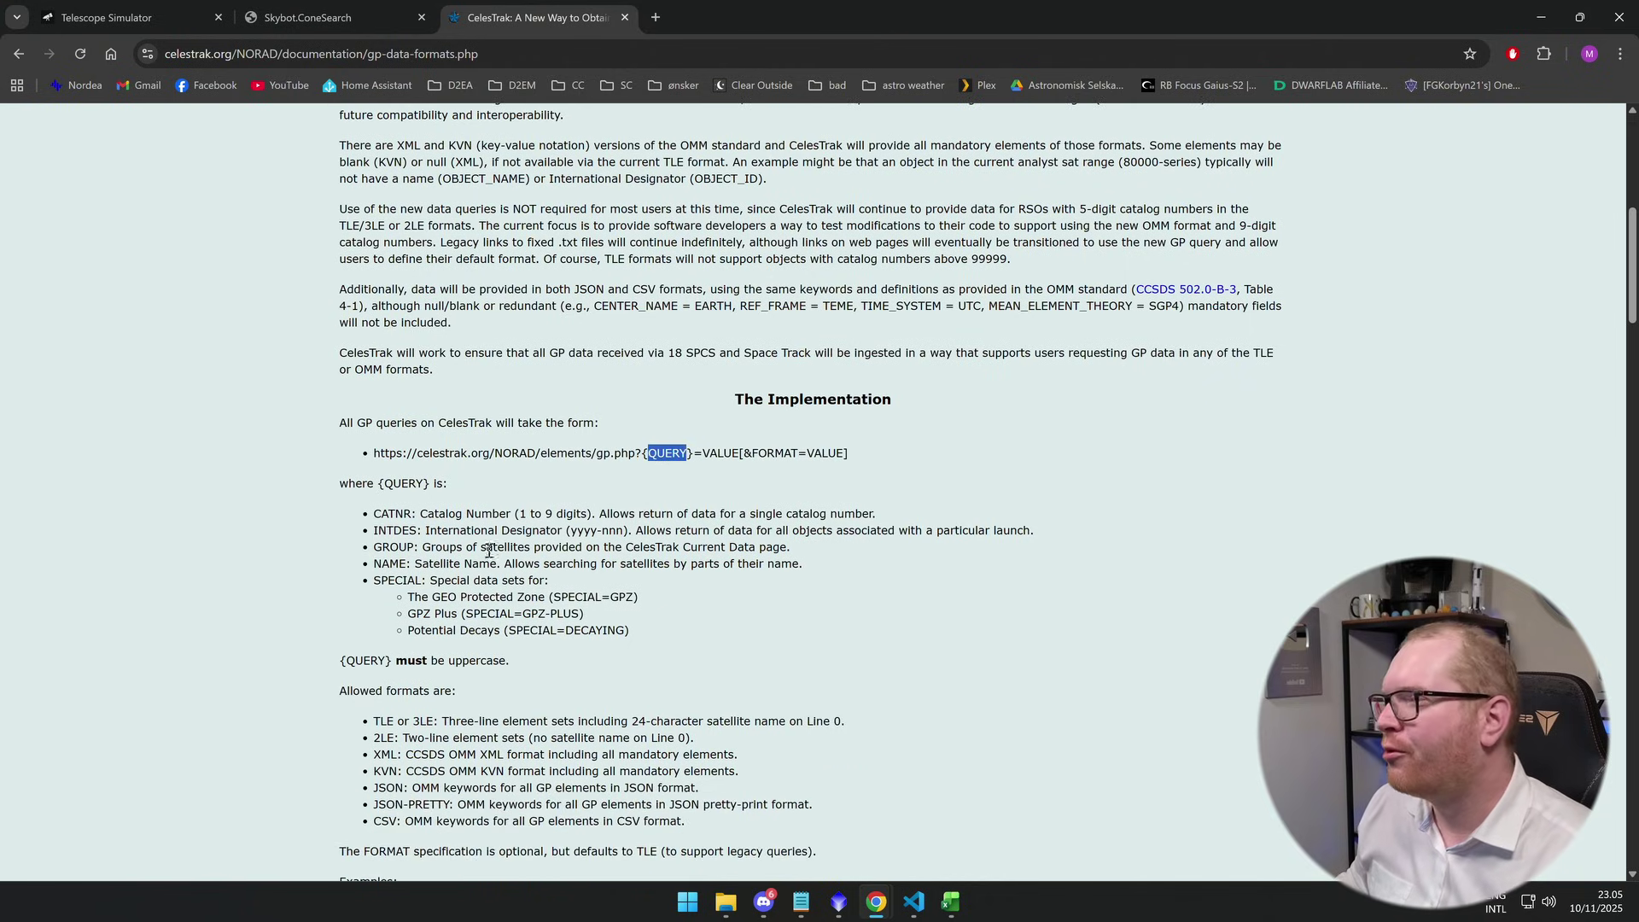
click(402, 526)
drag(386, 548, 406, 543)
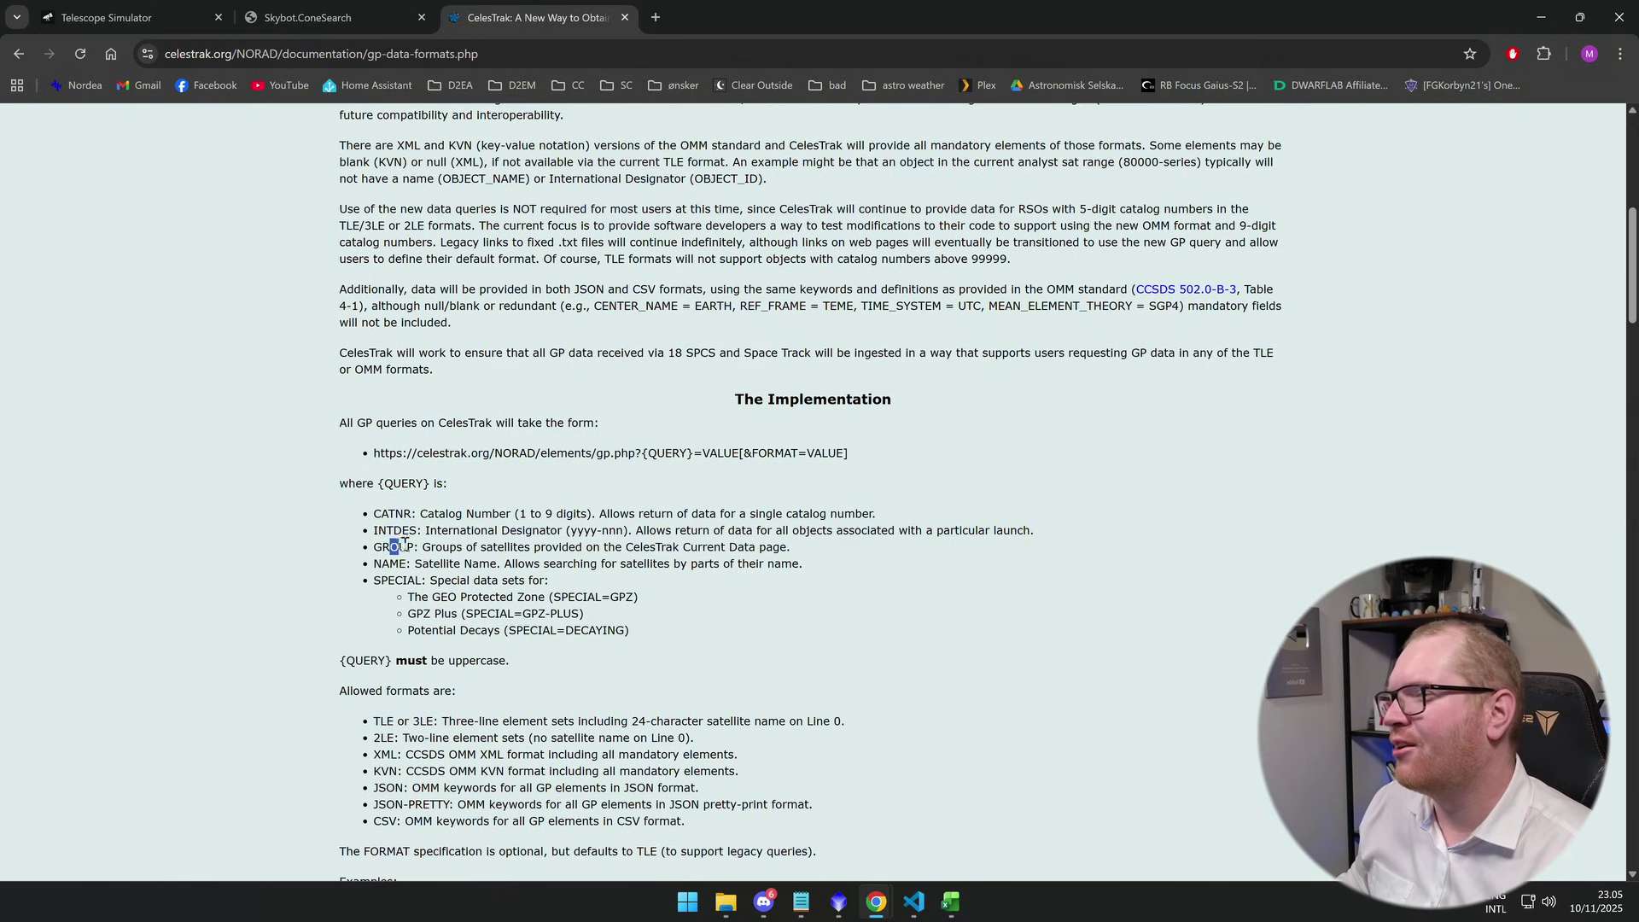
click(693, 562)
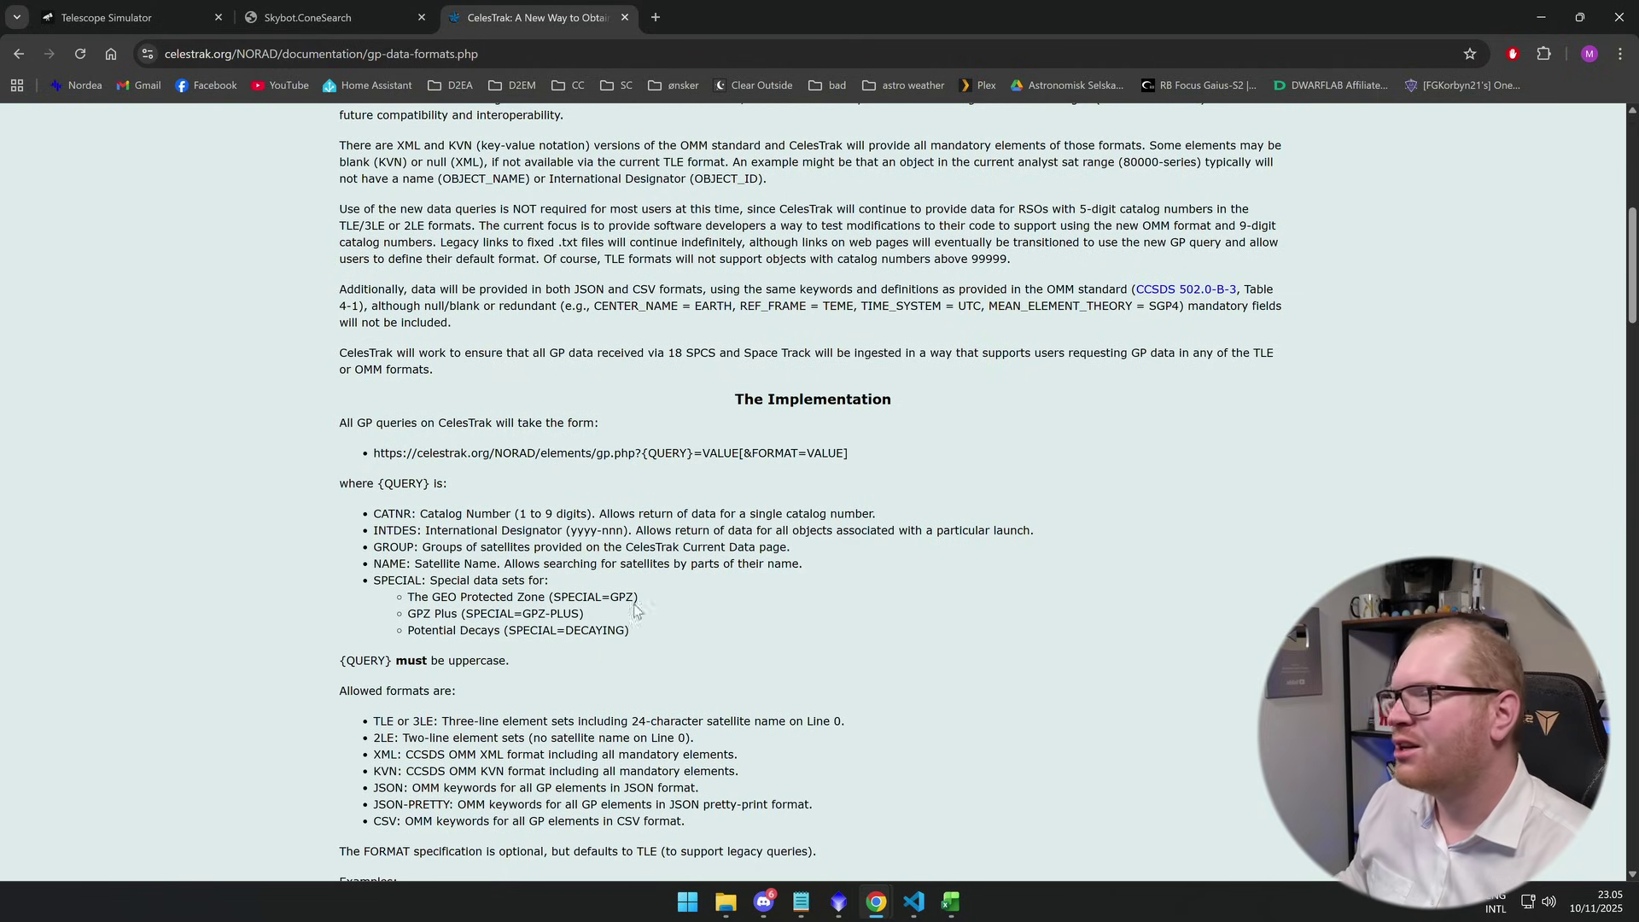
scroll(701, 546, down, 4)
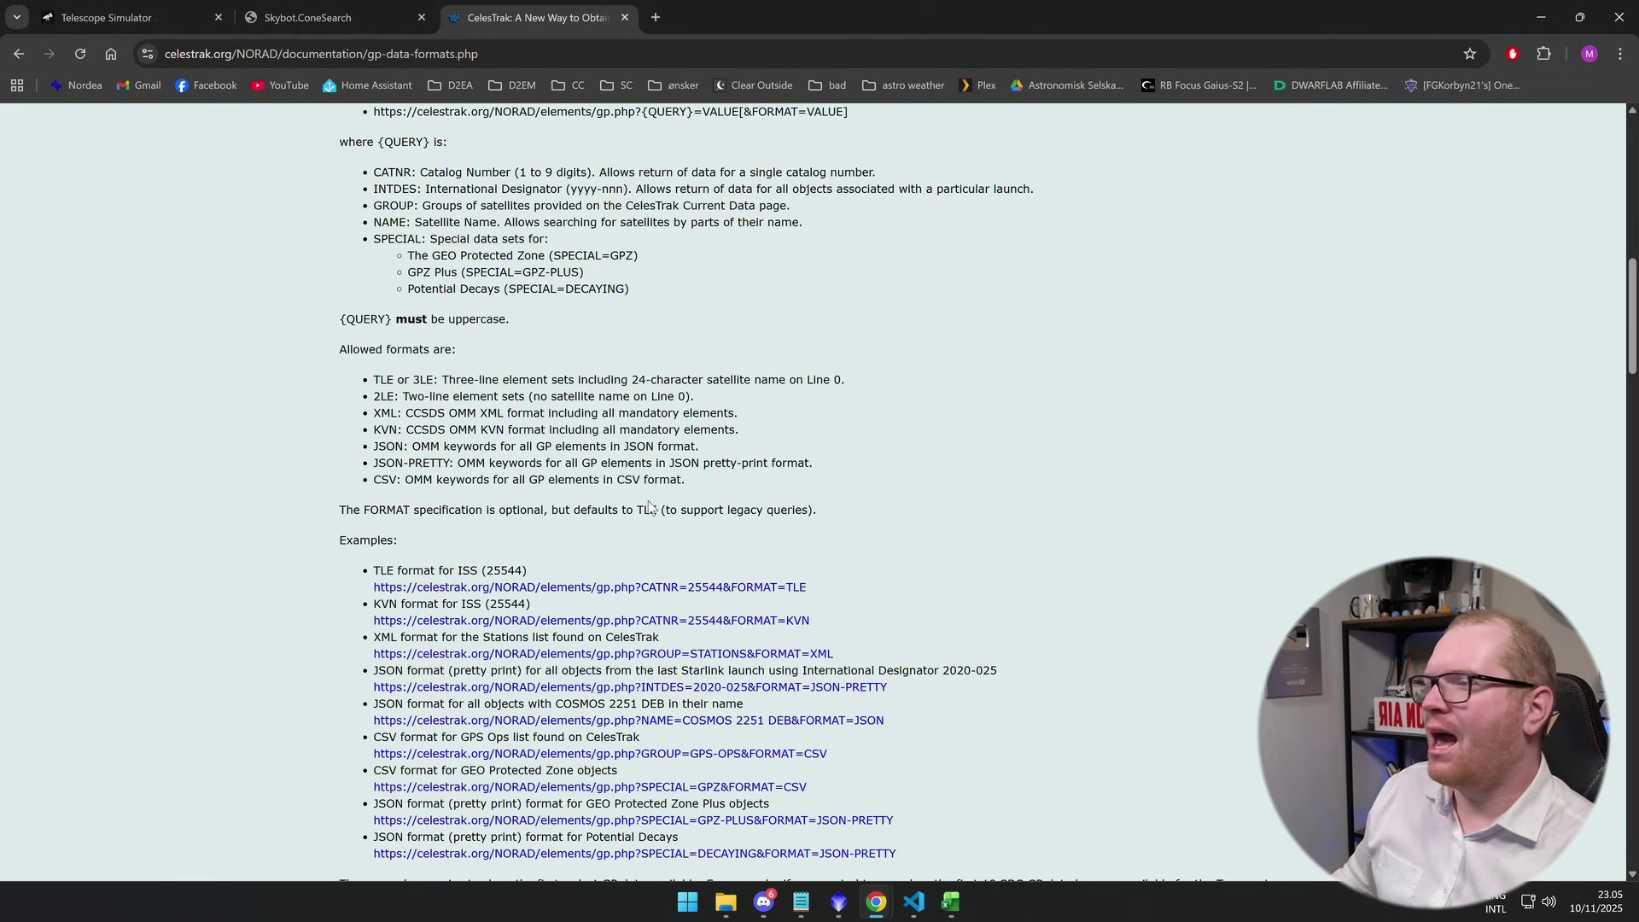
scroll(419, 443, up, 2)
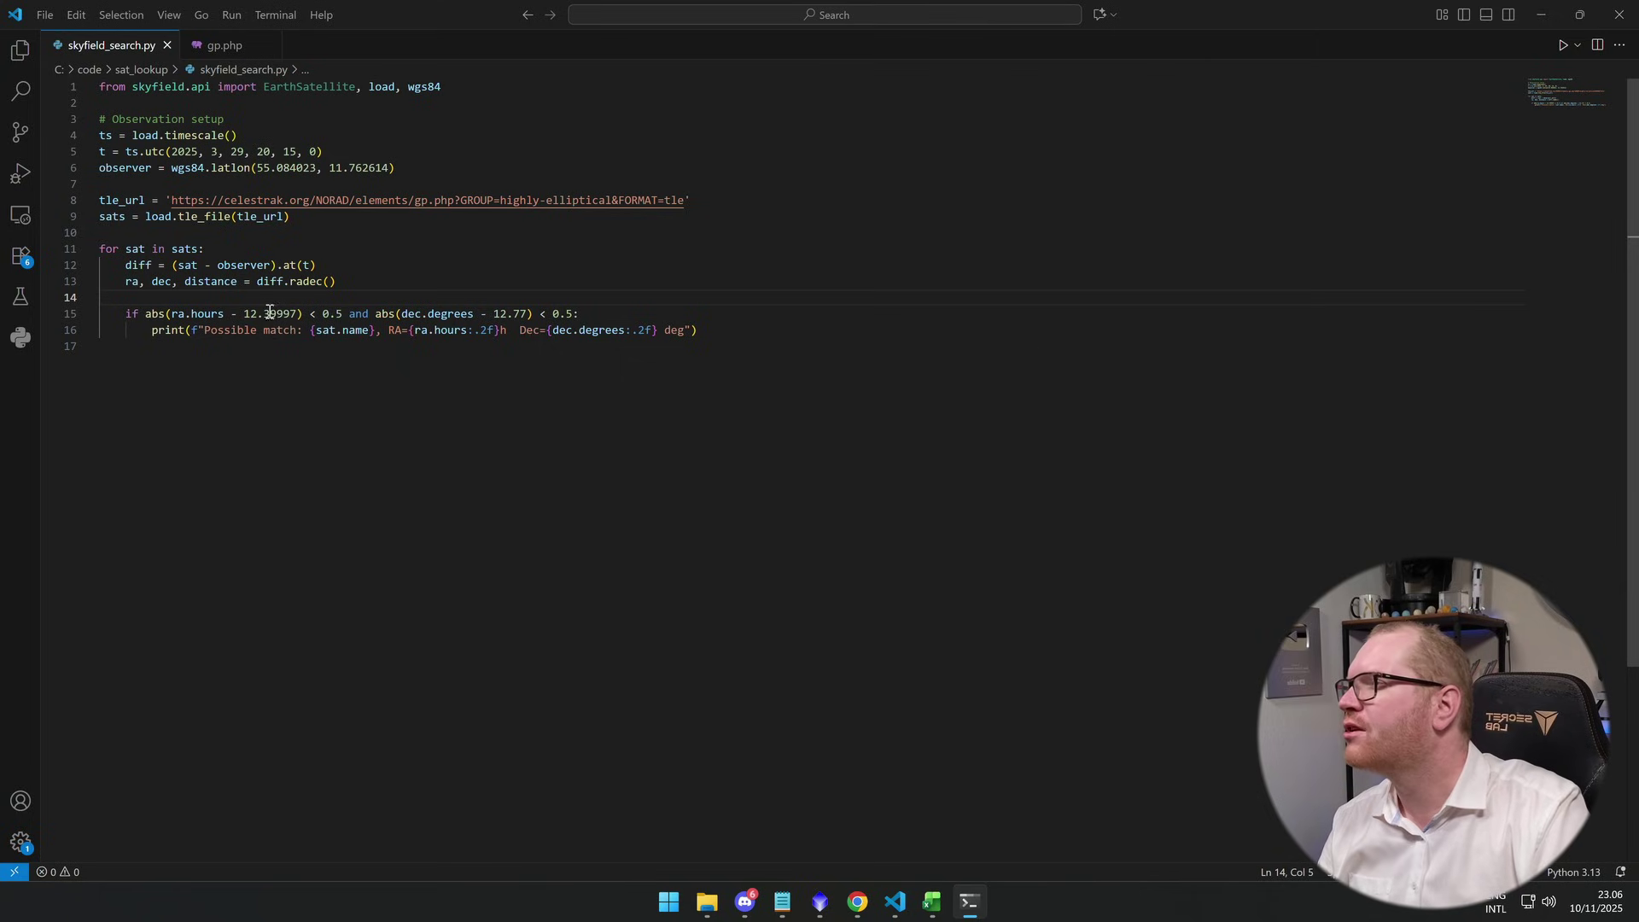
- Open the downloaded gp.php file in VS Code from its folder
key(alt+Tab)
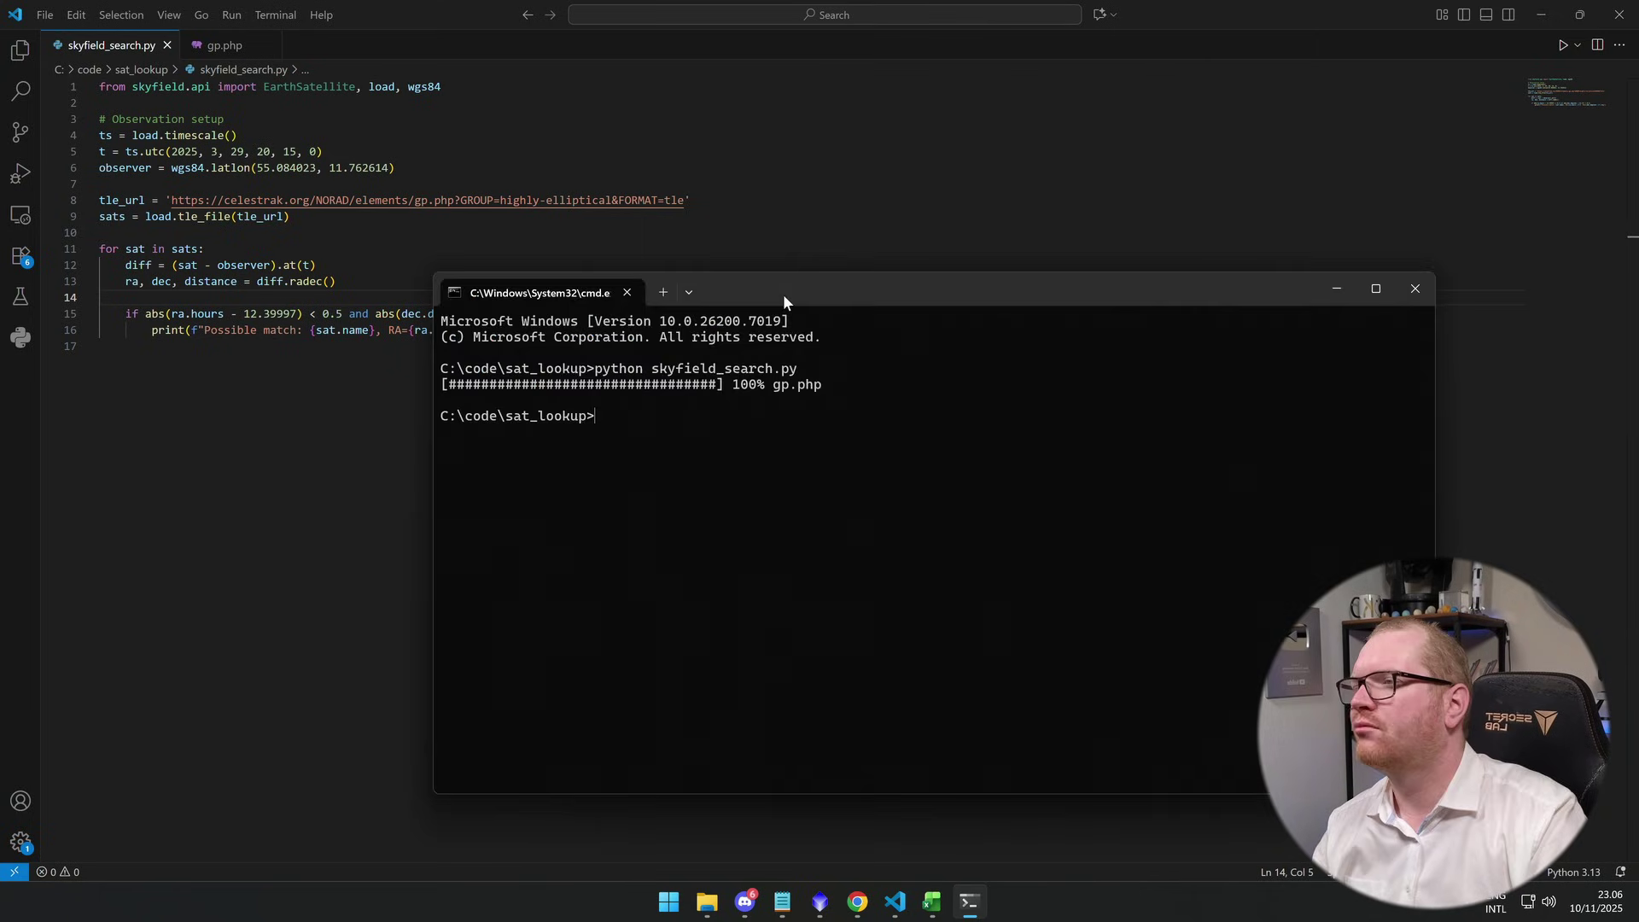
drag(782, 294, 826, 225)
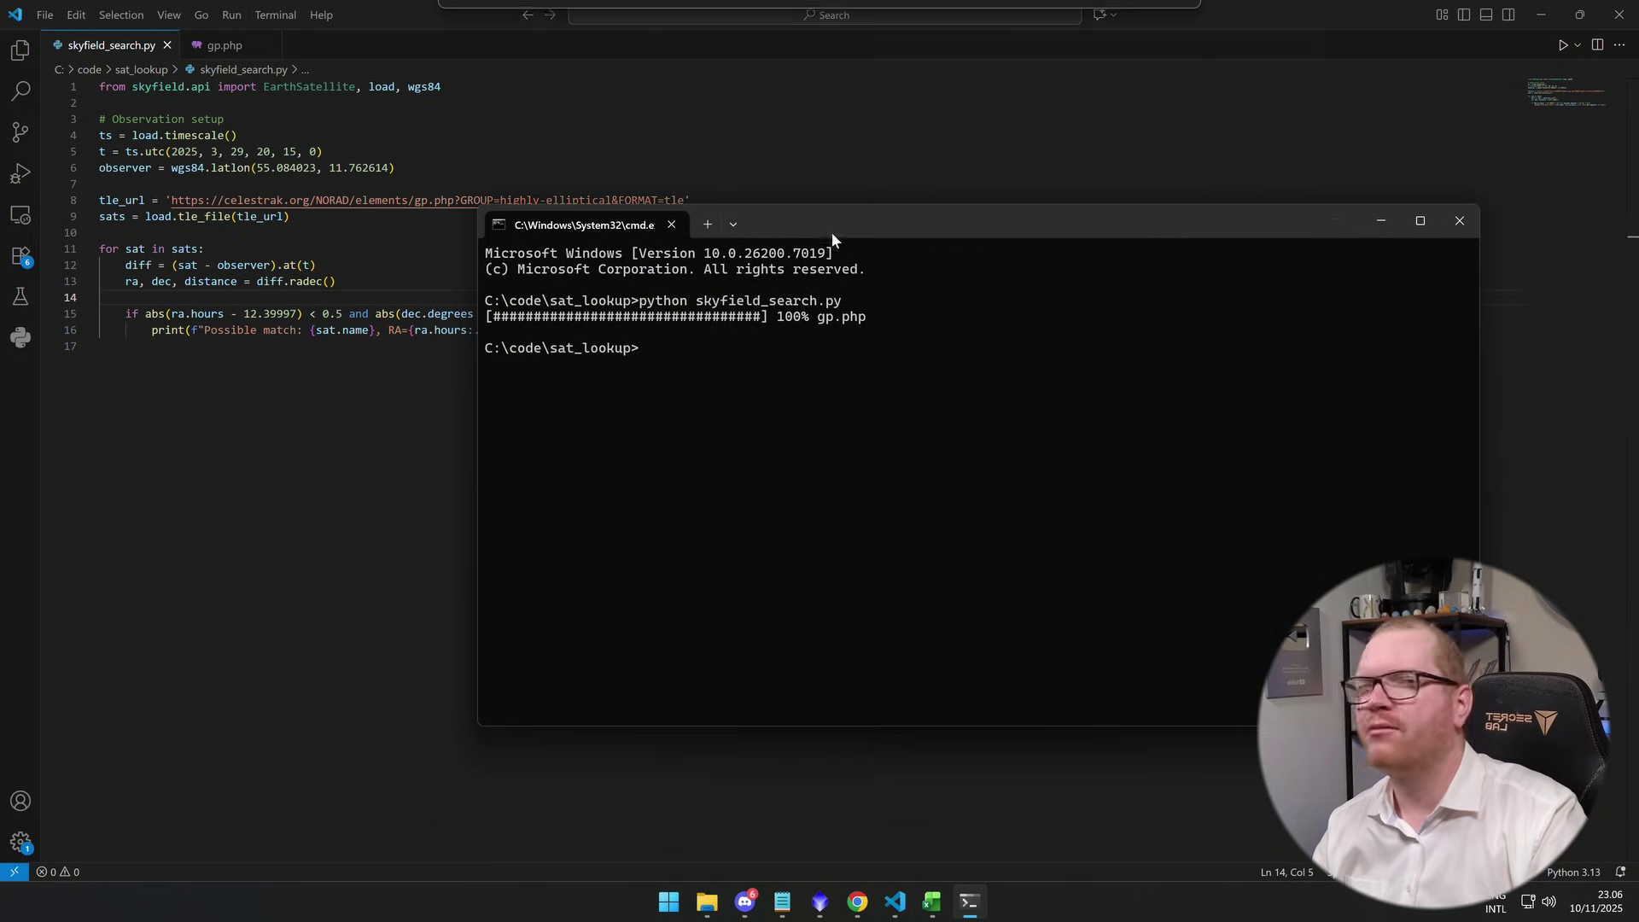
key(super+e)
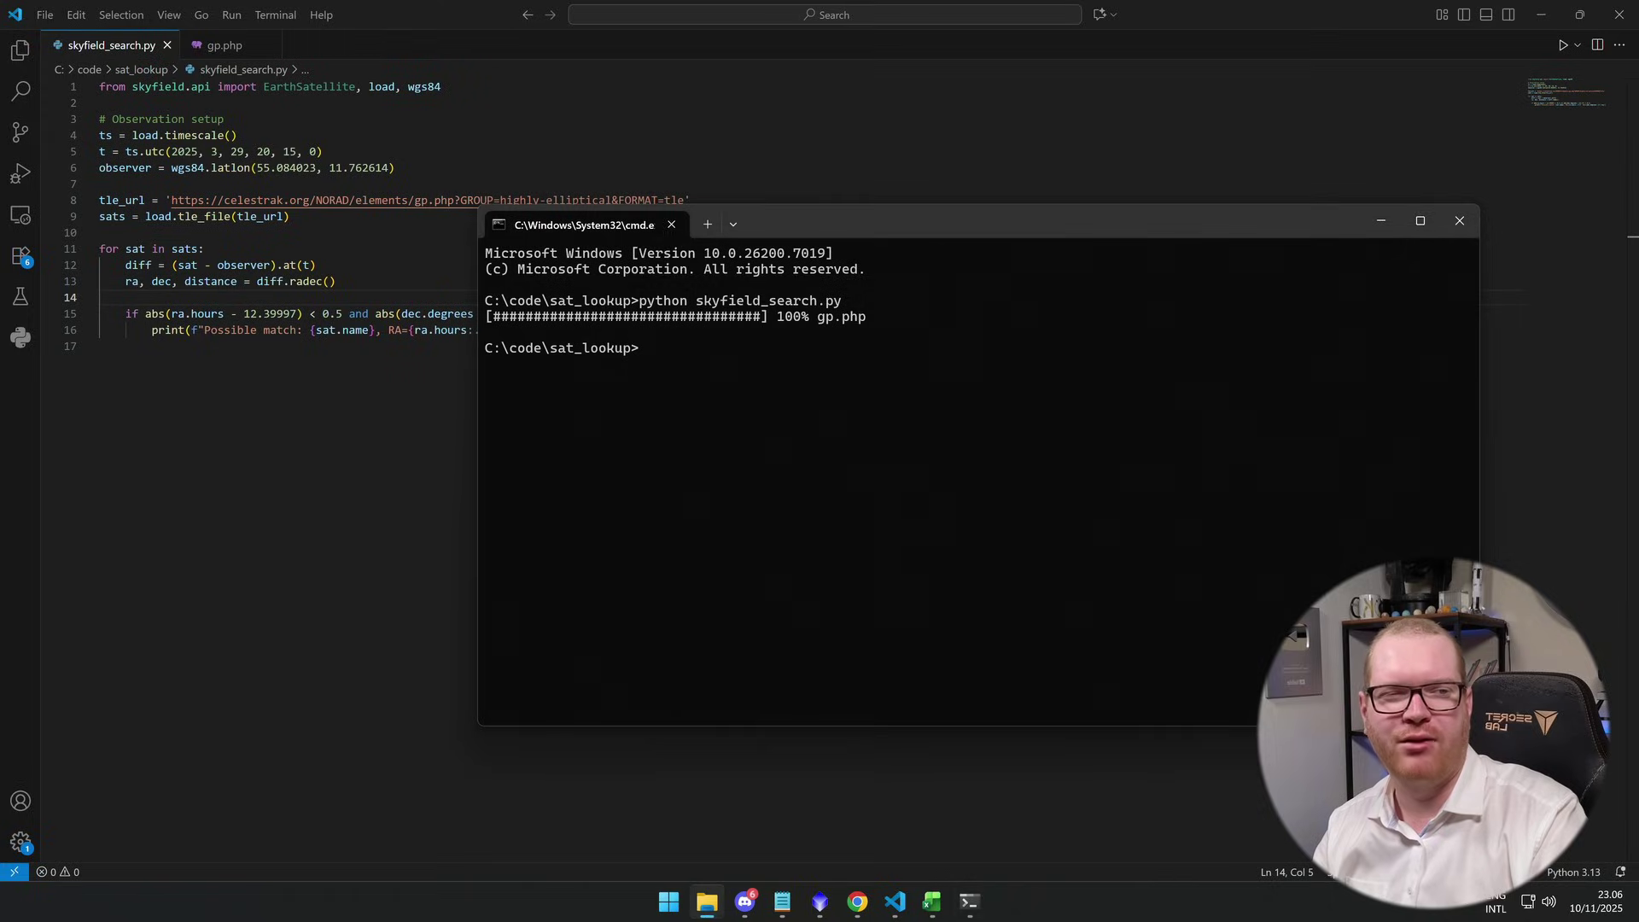
drag(1613, 495, 322, 424)
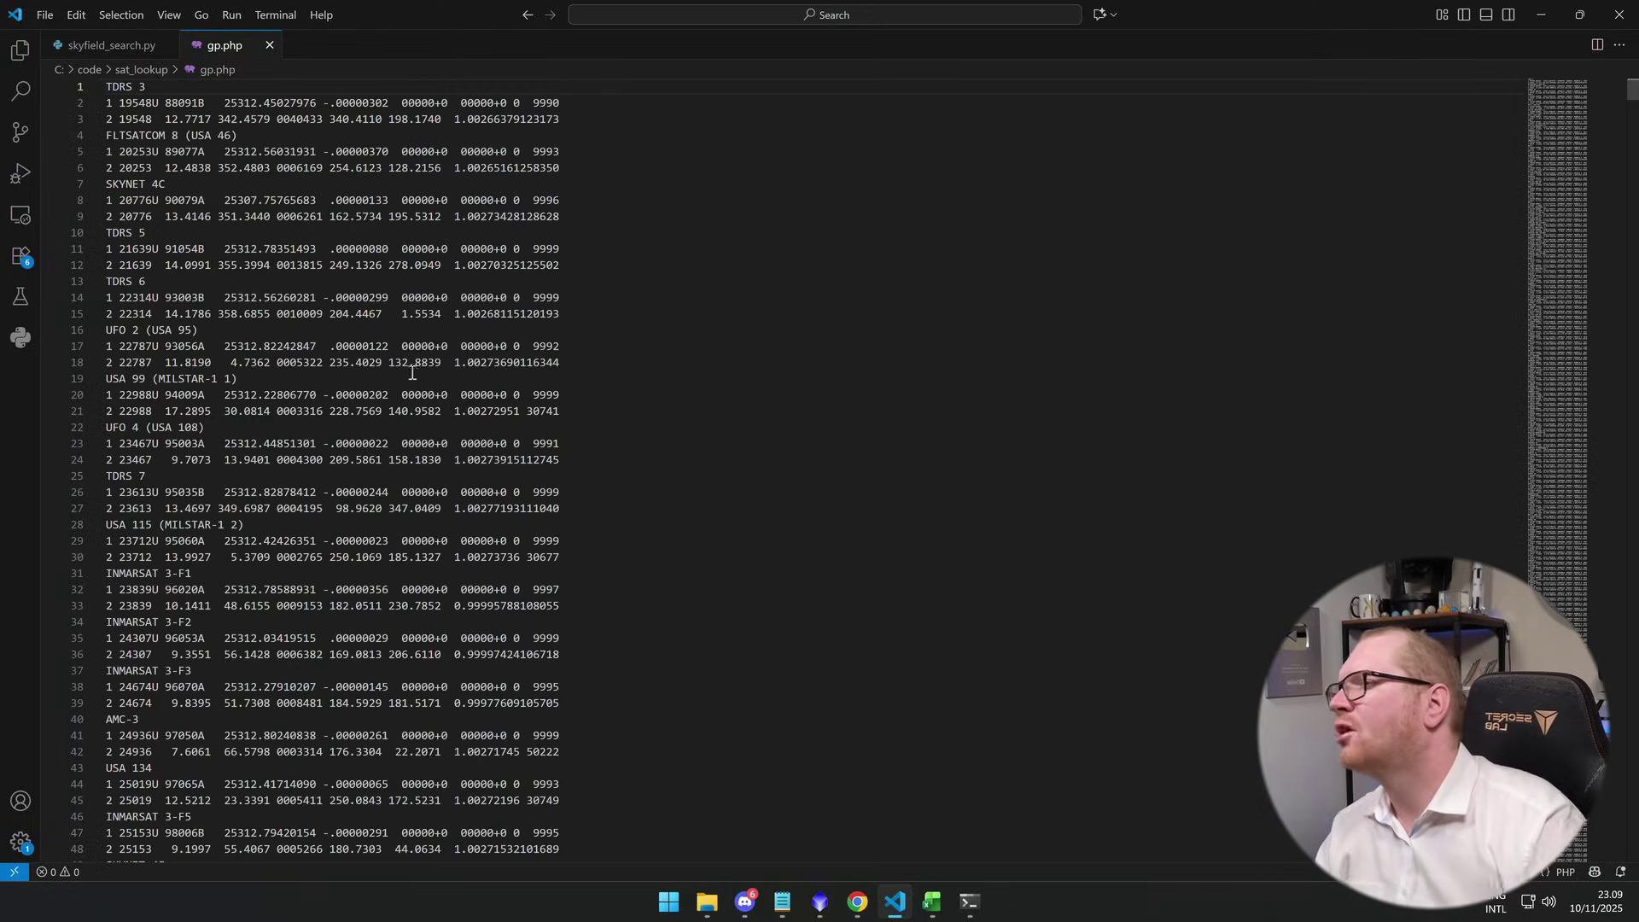
scroll(341, 410, down, 2)
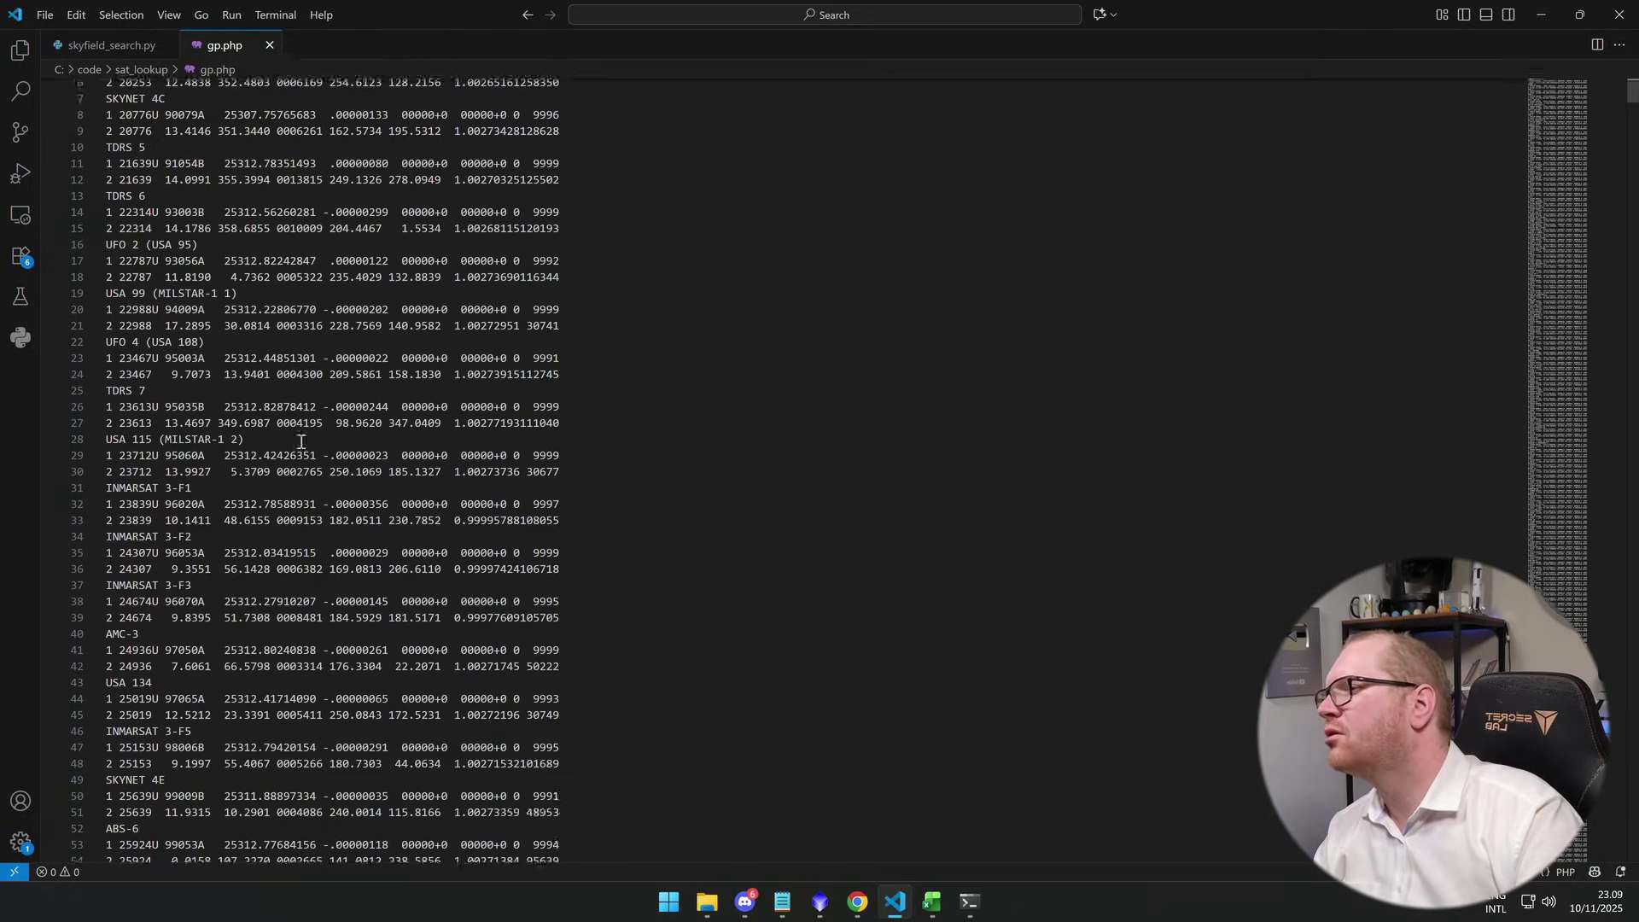
- Change GROUP=geo to GROUP=leo in skyfield_search.py, save, and rerun the script
click(124, 46)
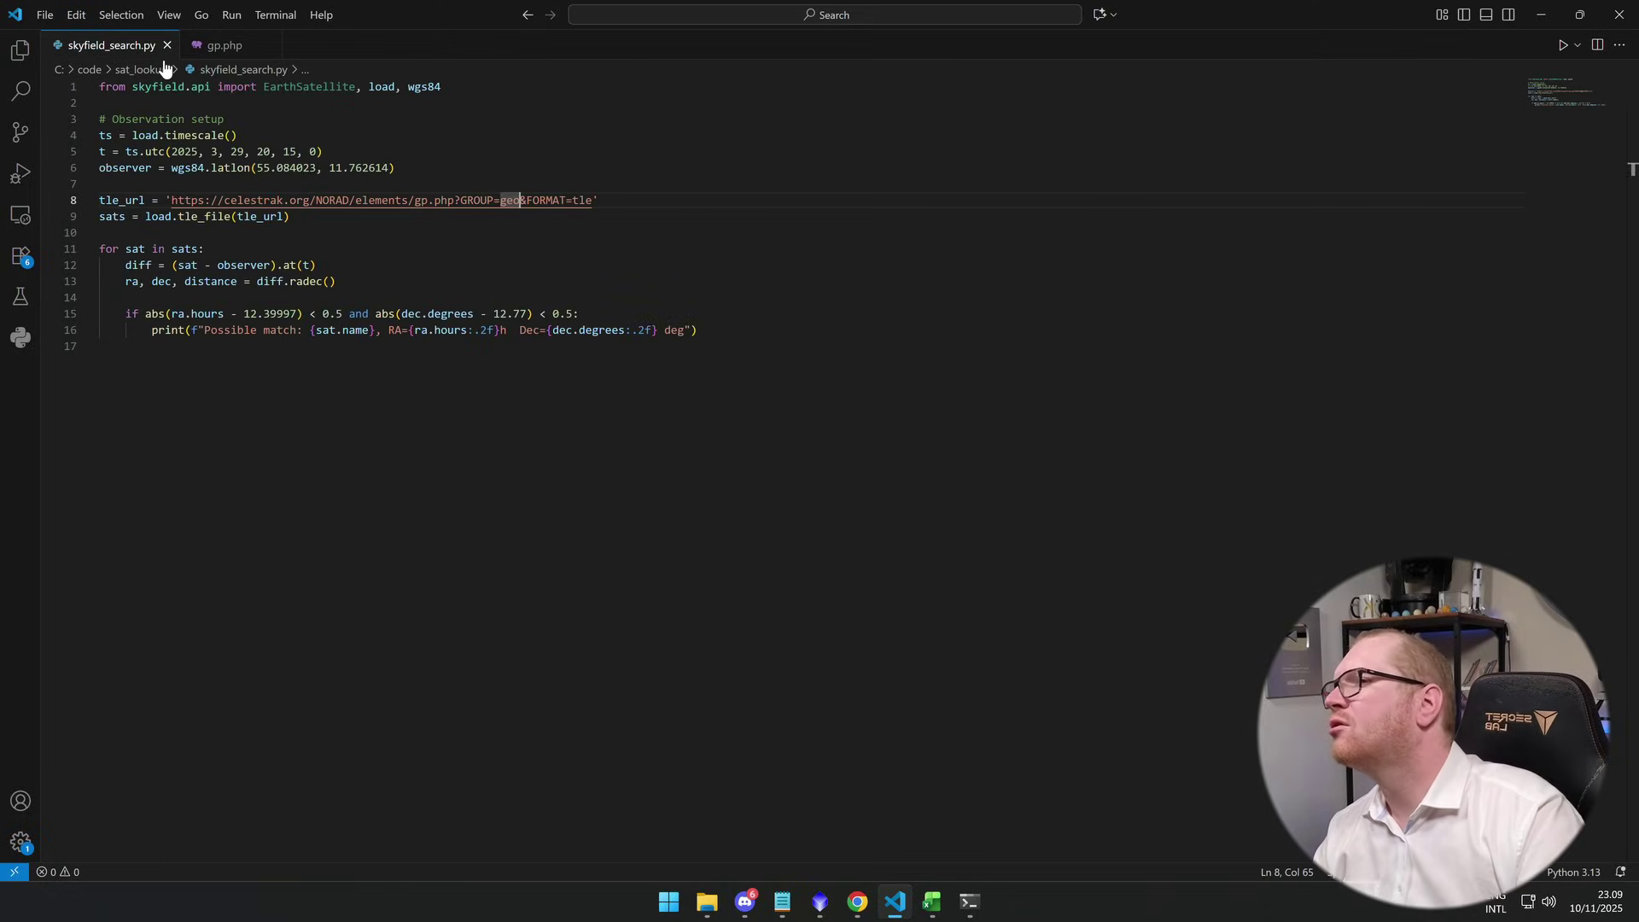
click(505, 201)
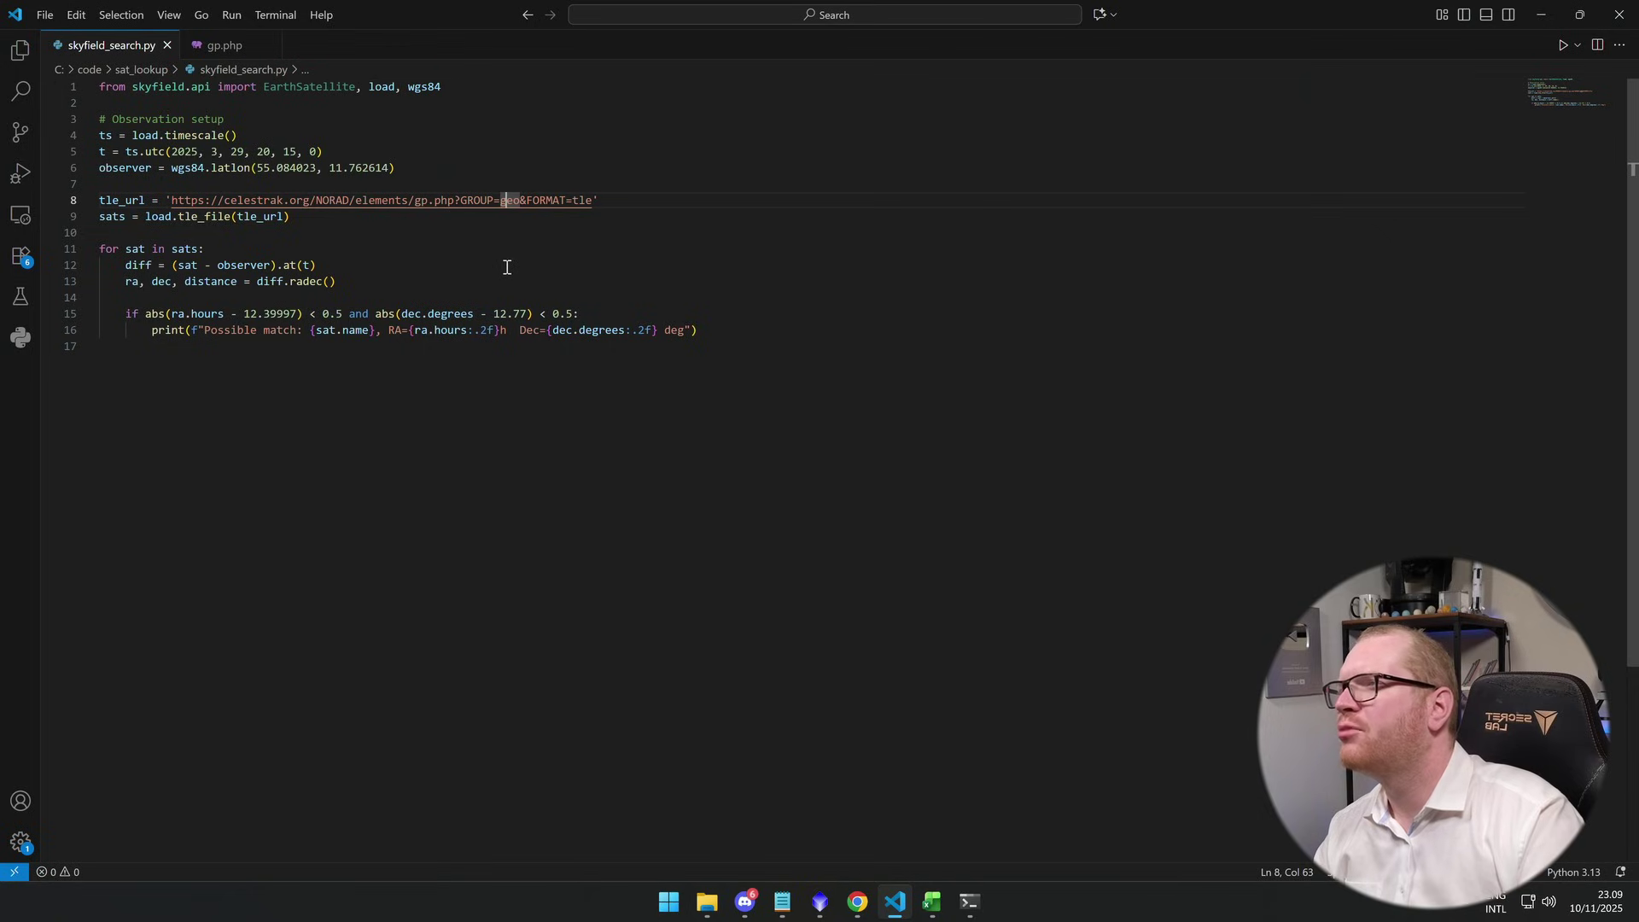
key(Delete)
text(l)
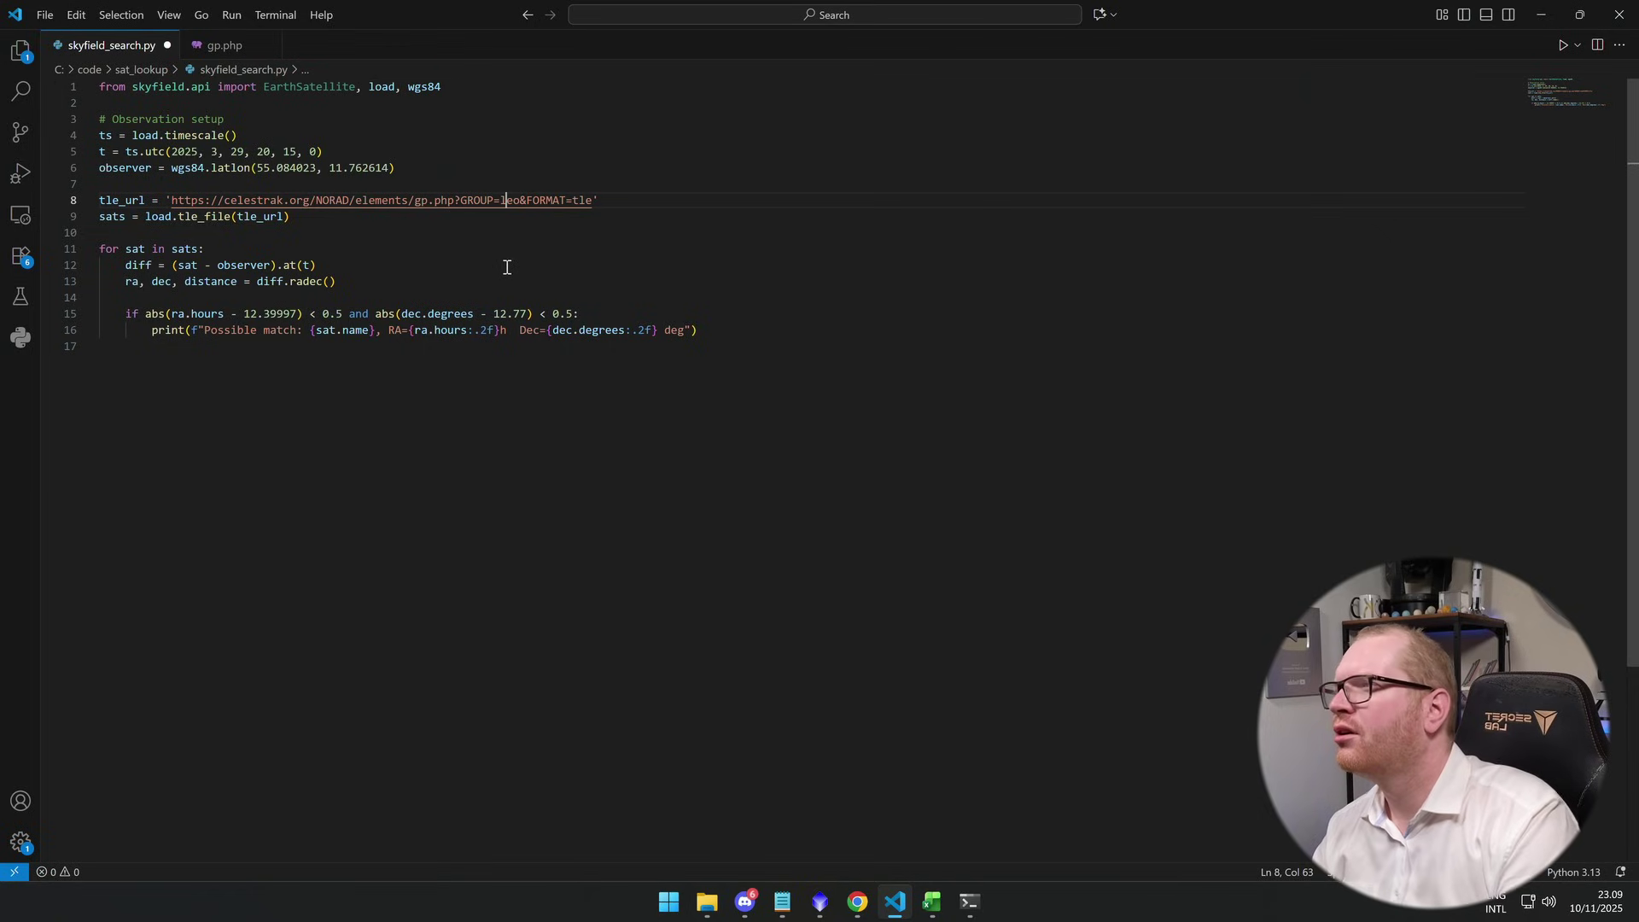
key(ctrl+s)
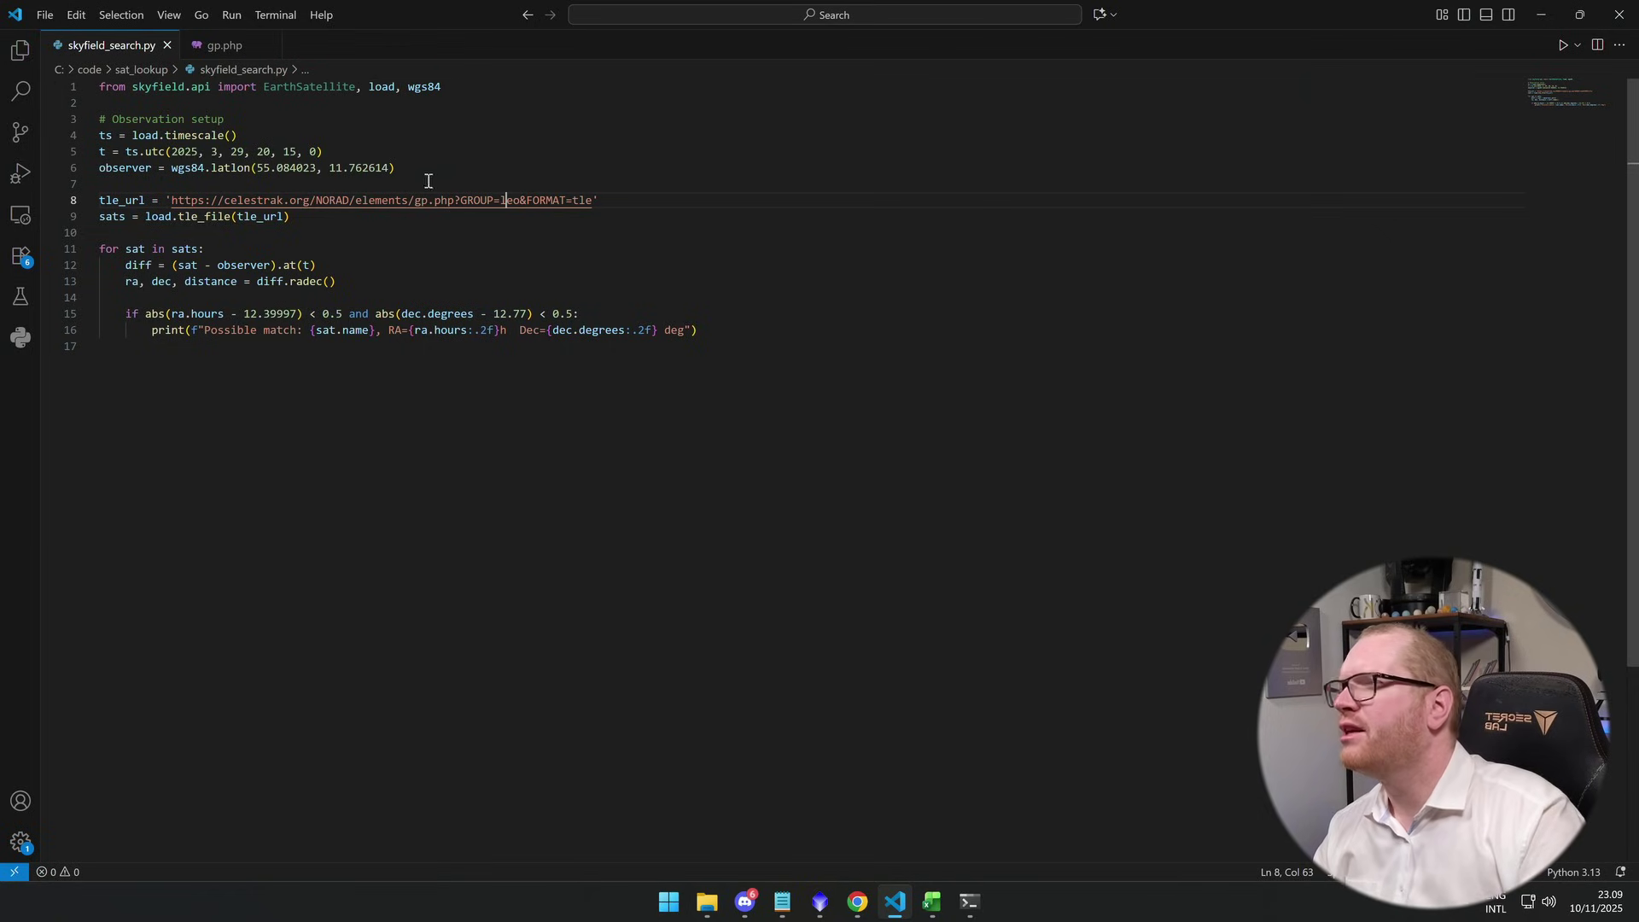
click(224, 45)
click(256, 45)
key(alt+Tab)
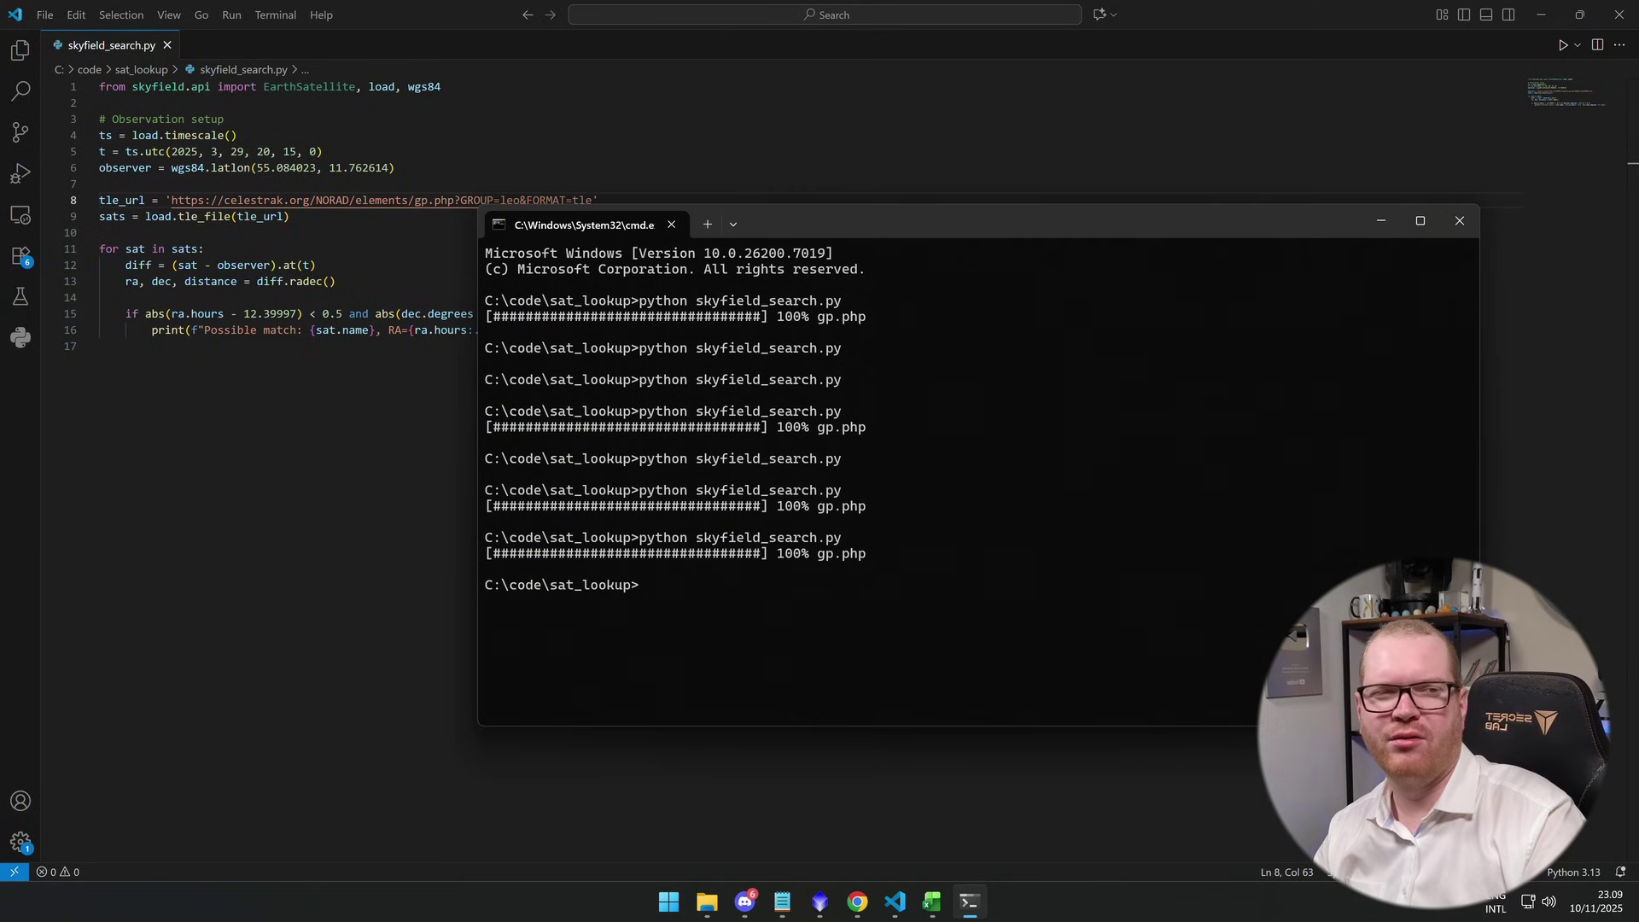
key(alt+Tab)
click(1188, 87)
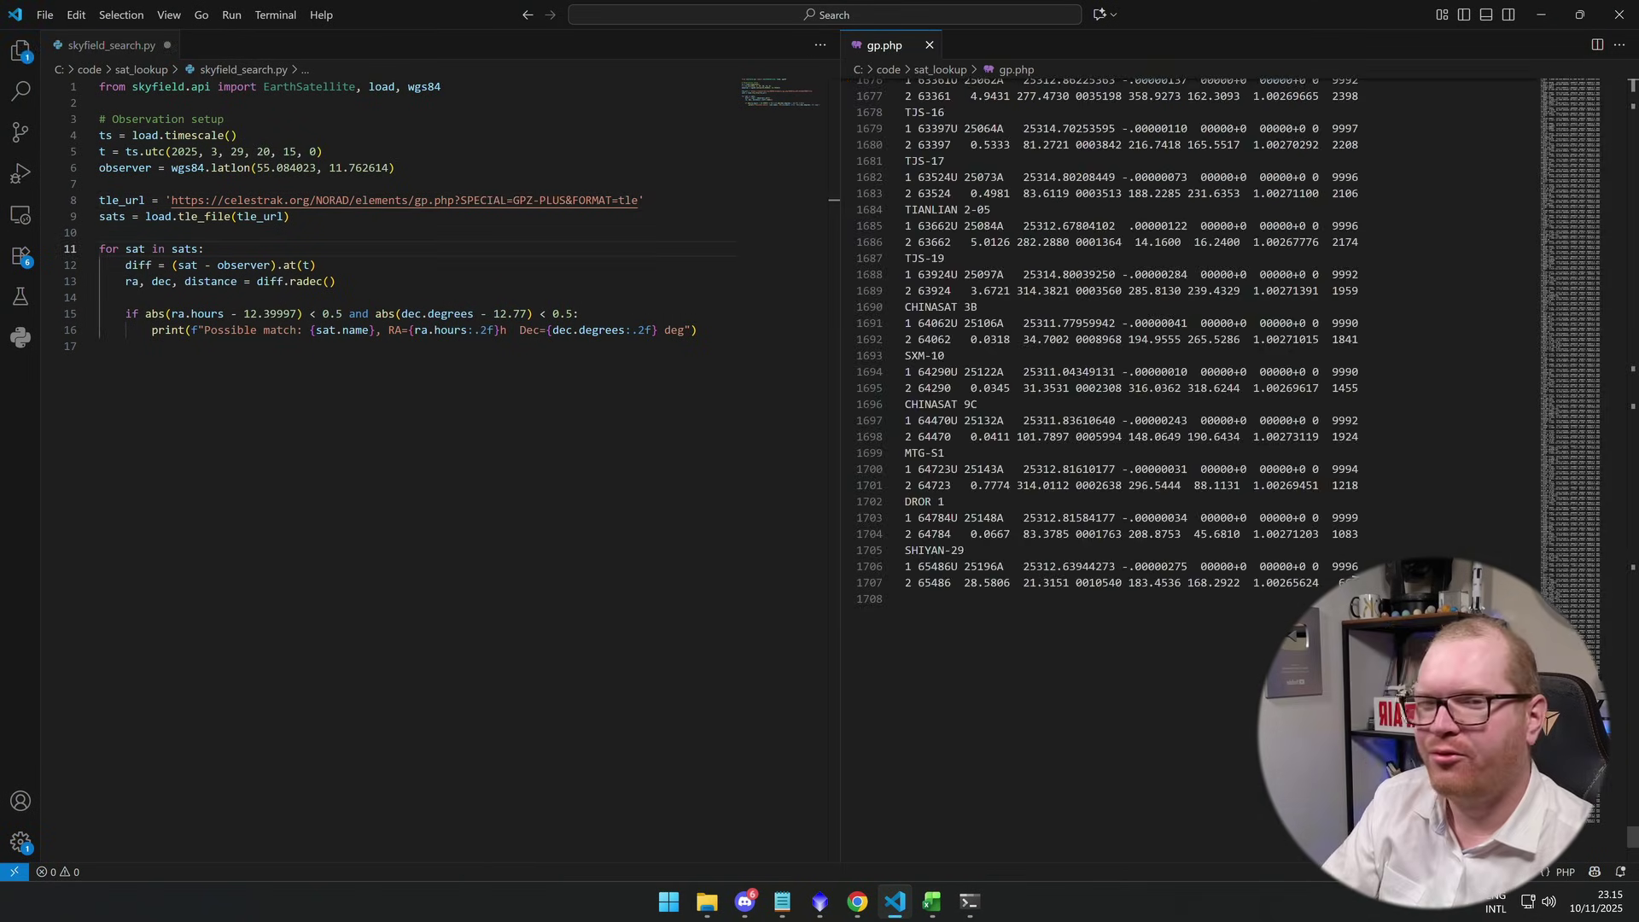
- Scroll through gp.php and highlight the 0.5 tolerance RA 12.39997h / Dec 12.77° matching condition
drag(906, 598, 917, 533)
scroll(985, 472, up, 20)
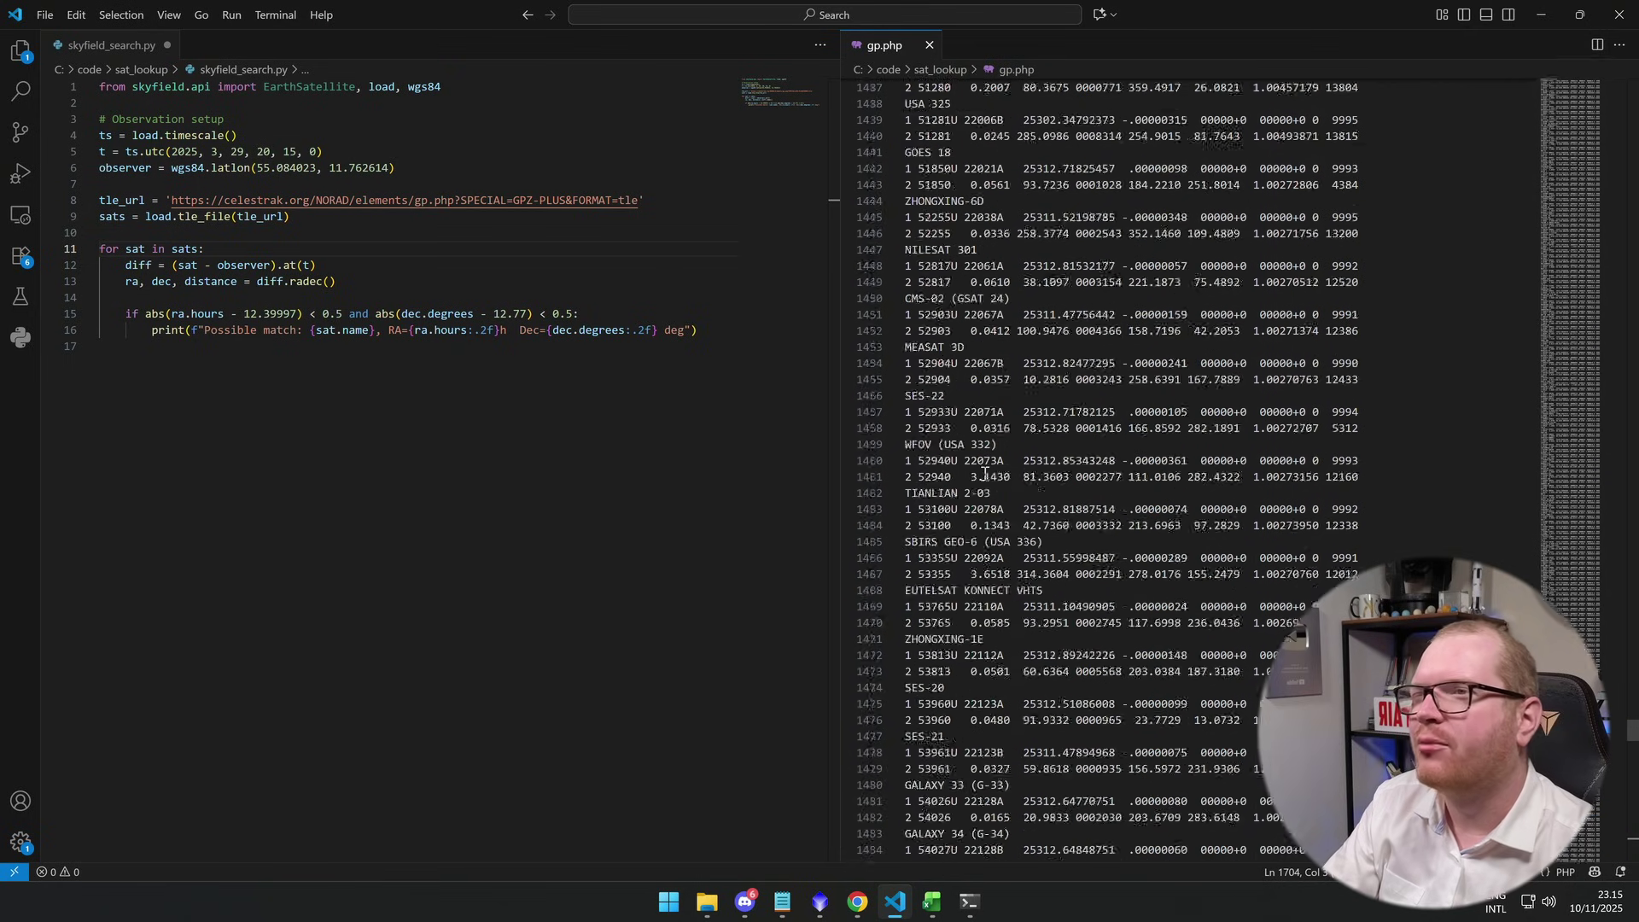
scroll(984, 473, up, 20)
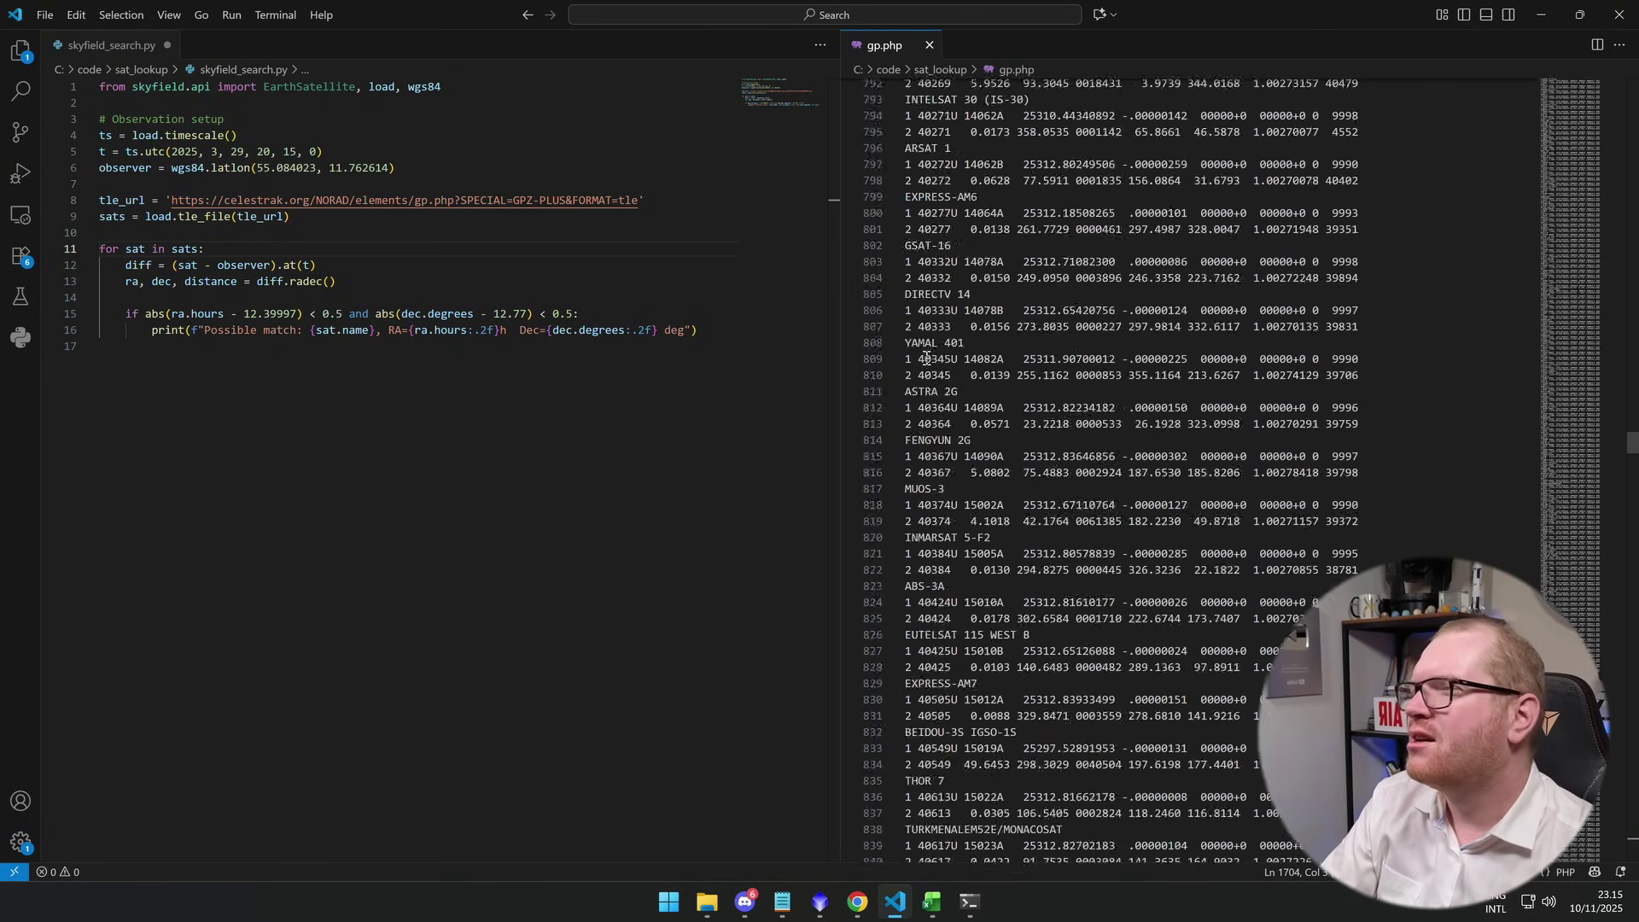
scroll(926, 358, up, 20)
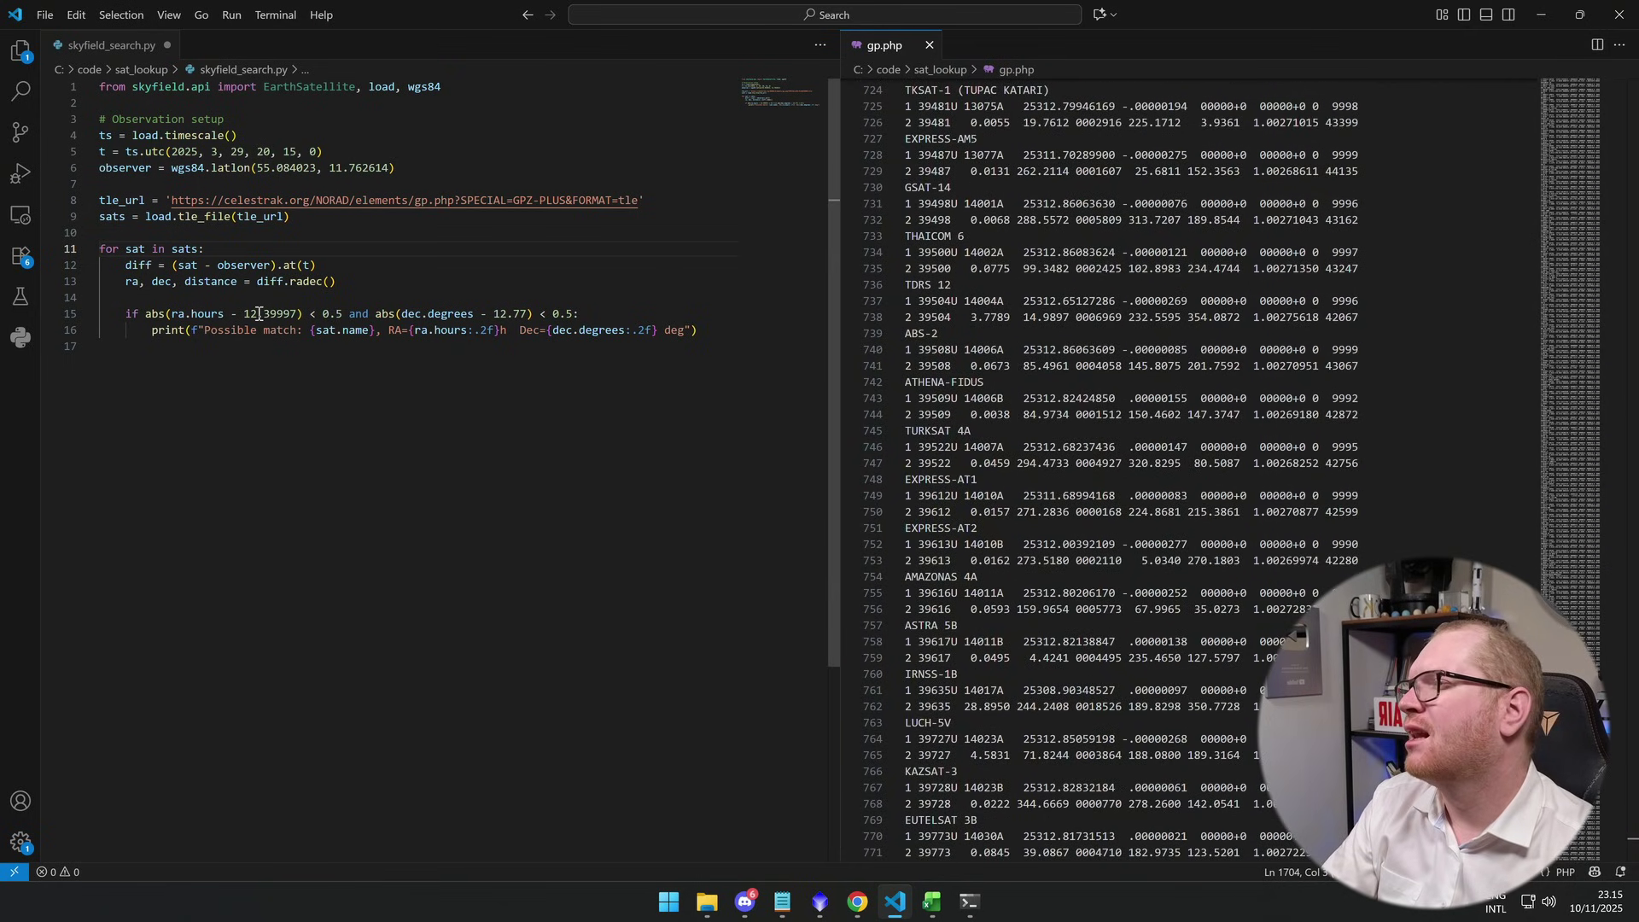
drag(321, 314, 356, 315)
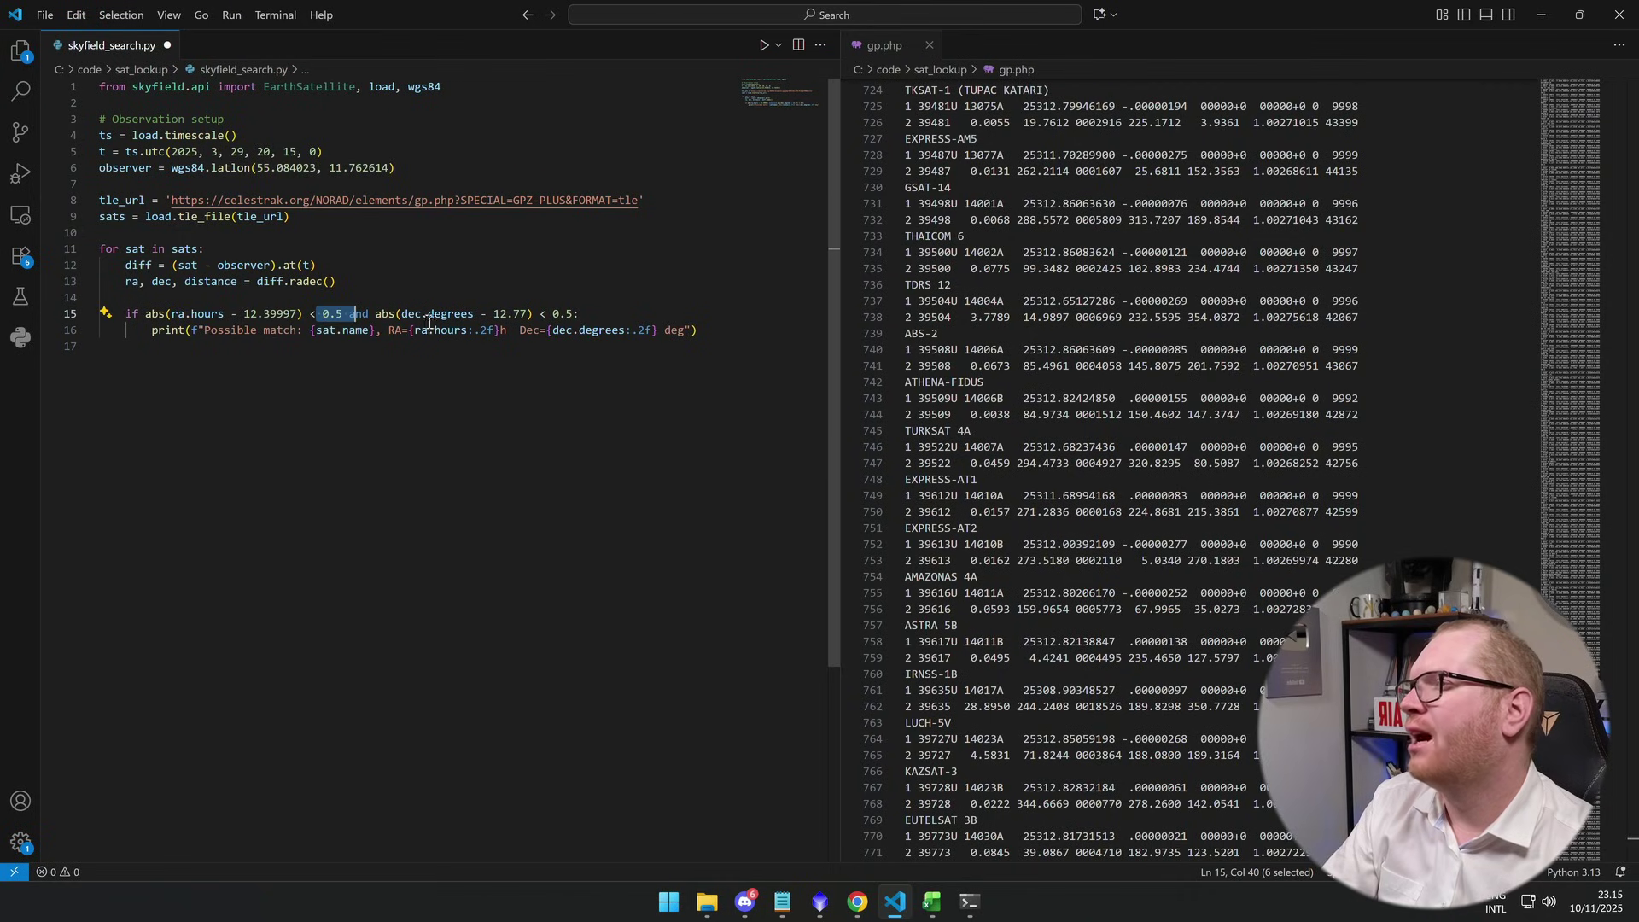
click(585, 314)
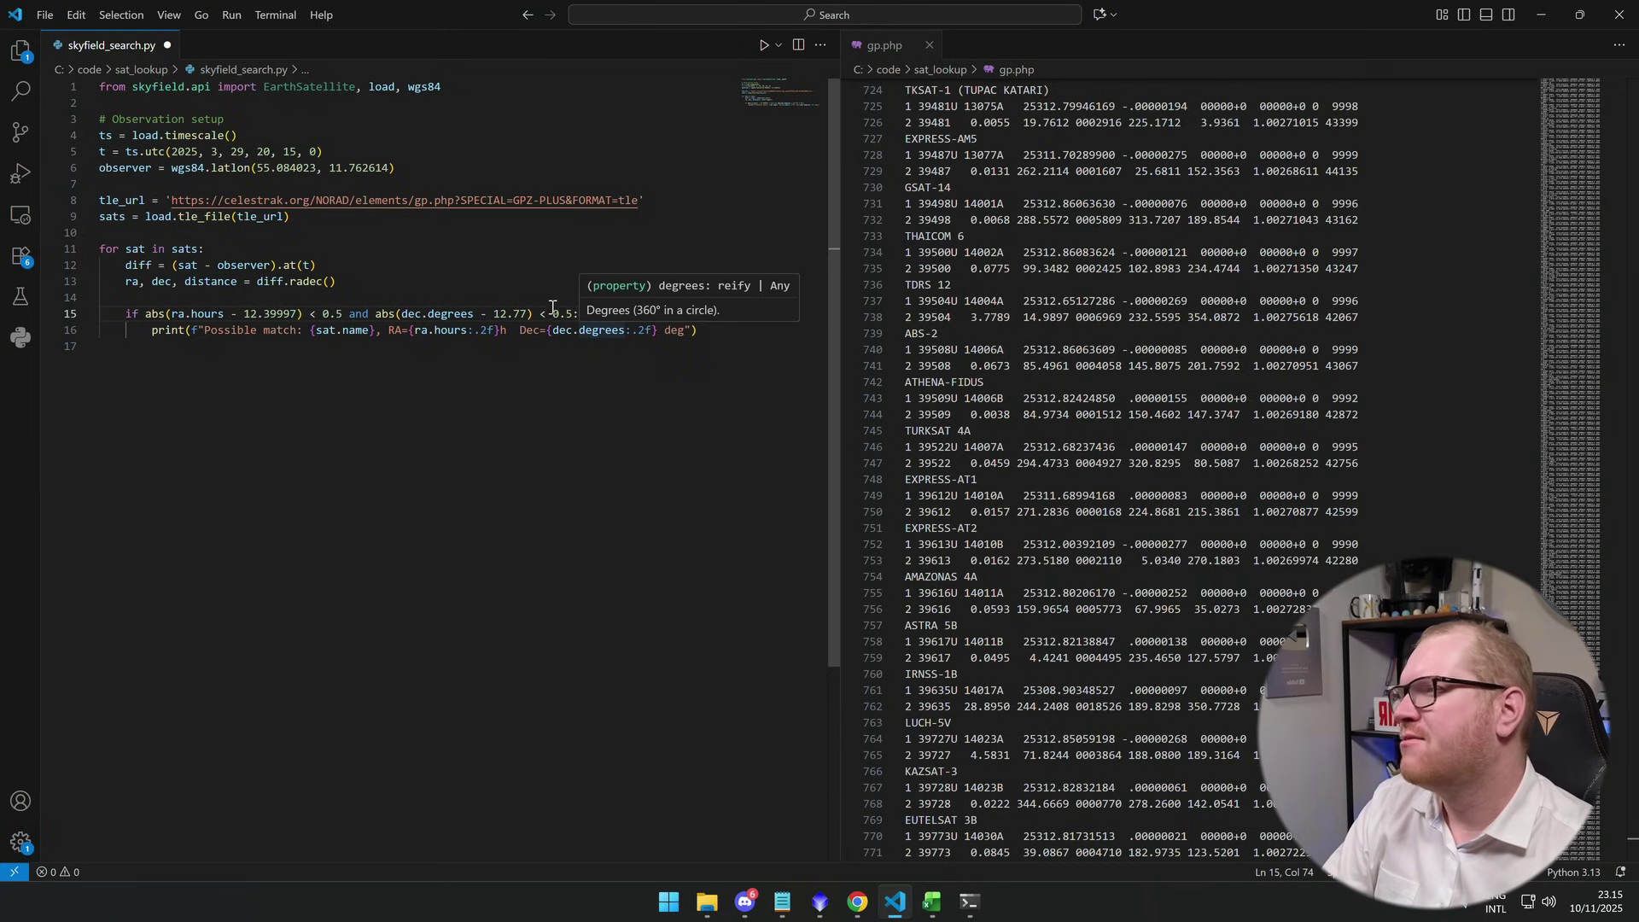
drag(584, 314, 201, 309)
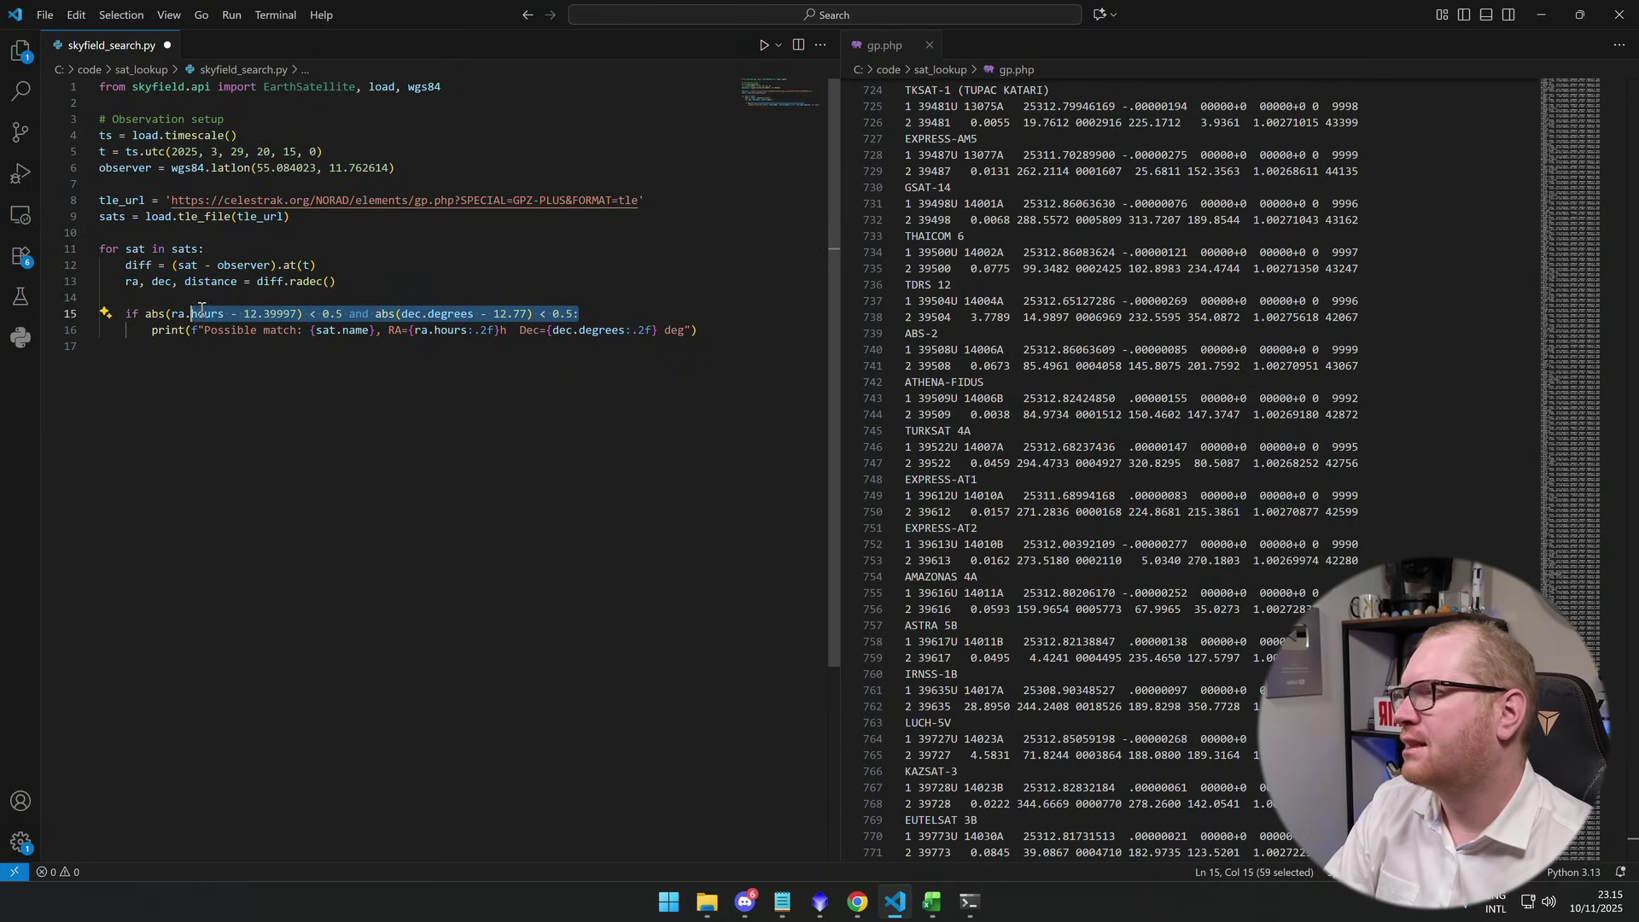
scroll(1161, 304, up, 20)
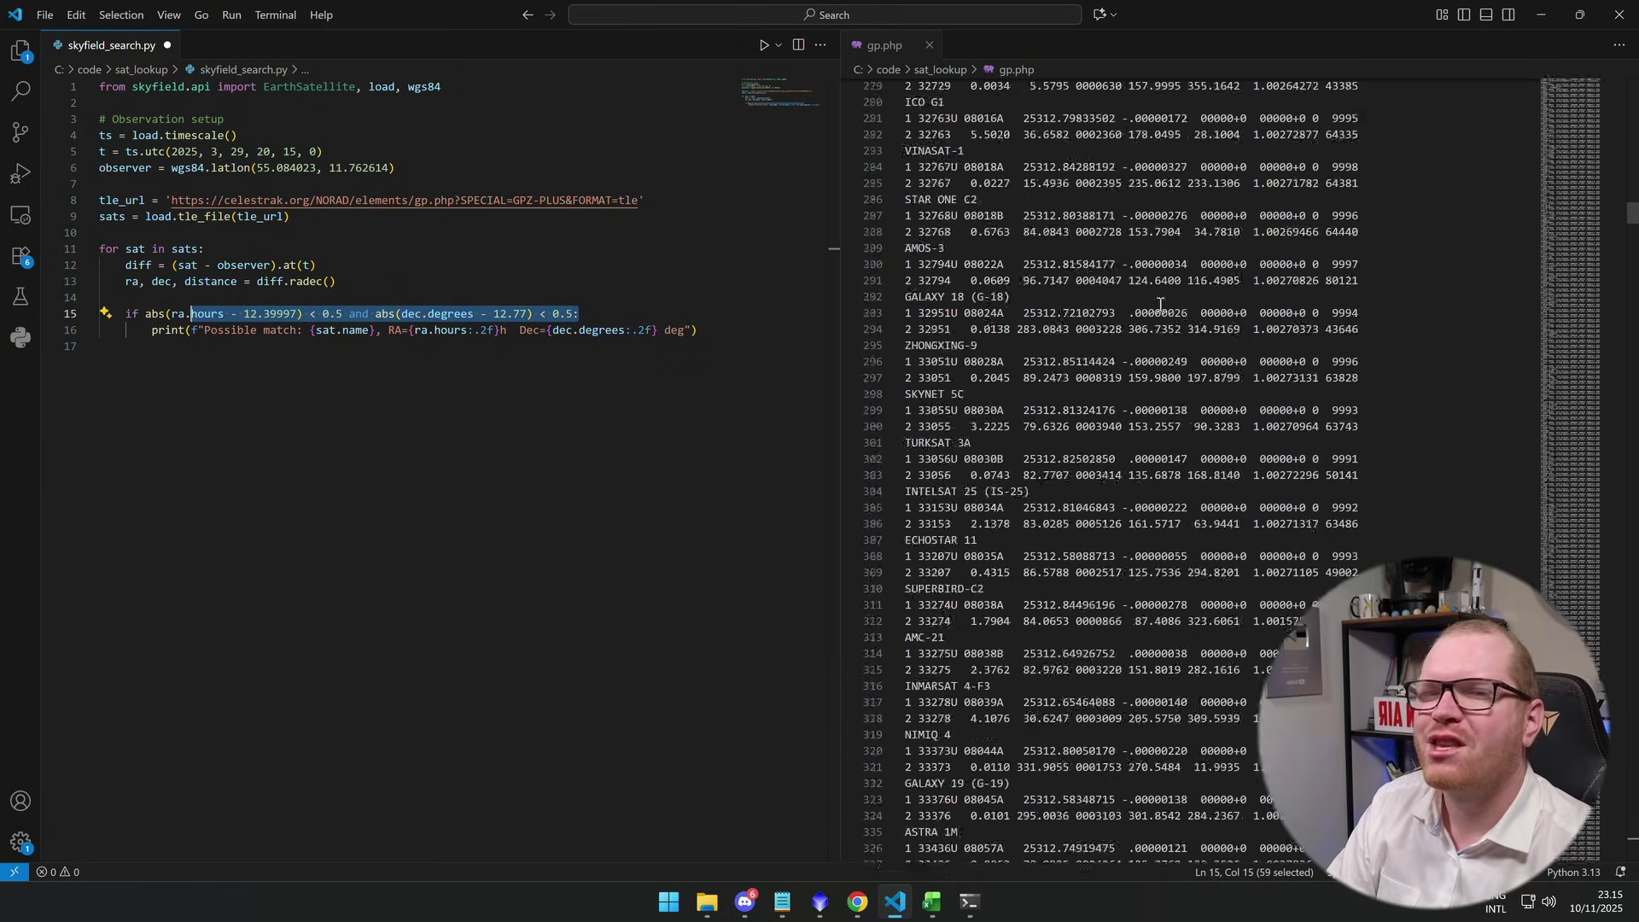
scroll(1161, 304, up, 20)
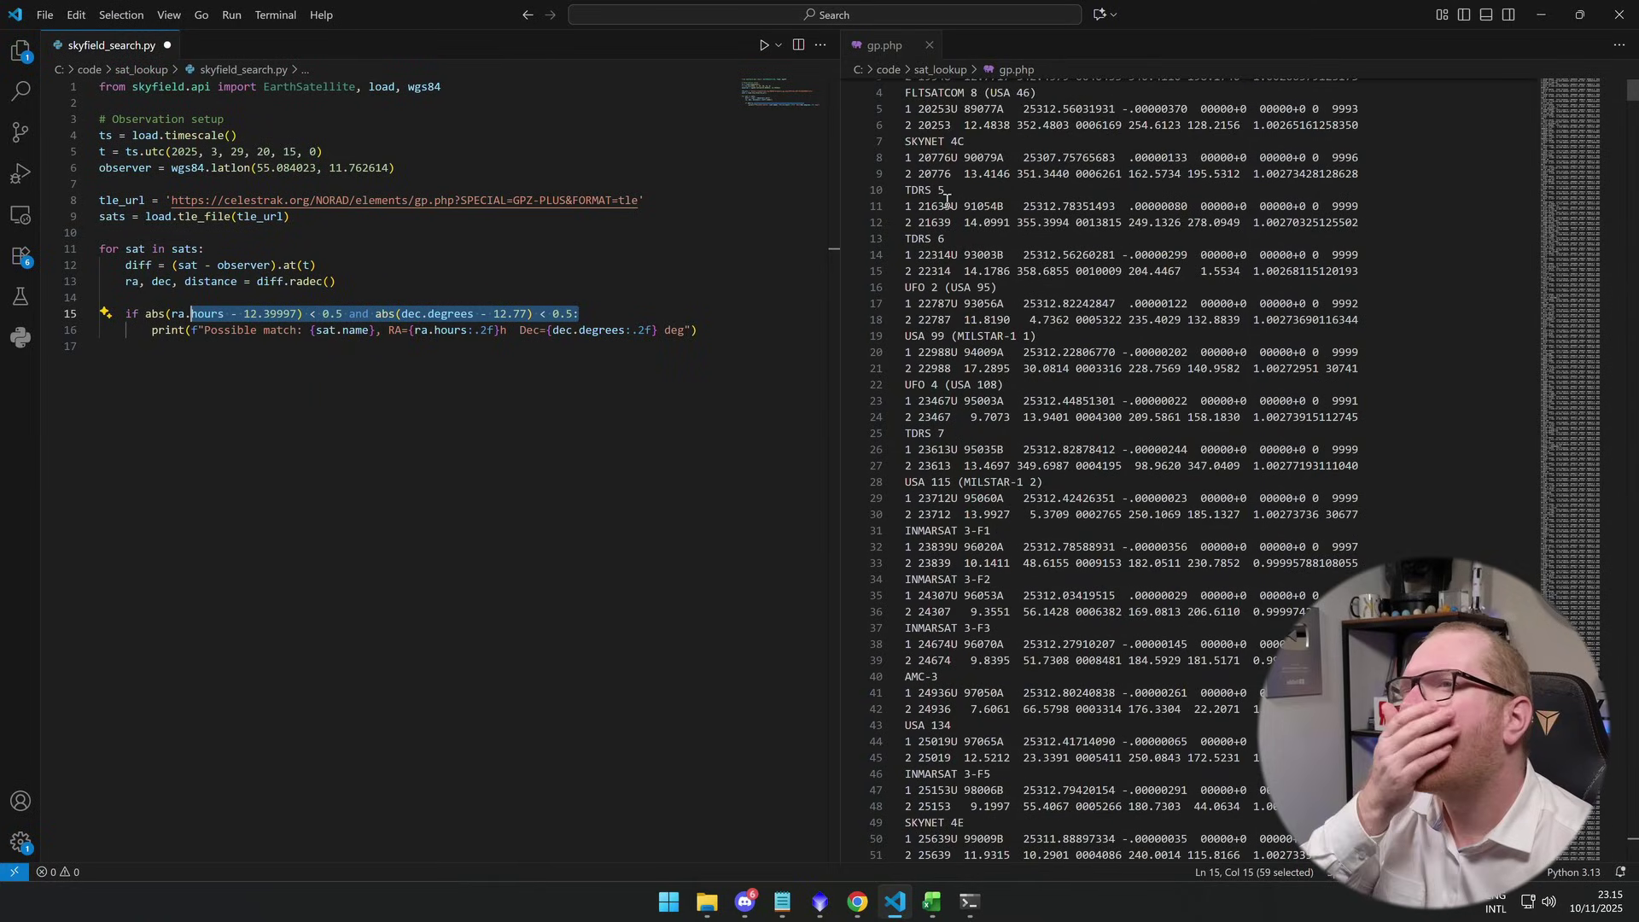
scroll(947, 201, down, 20)
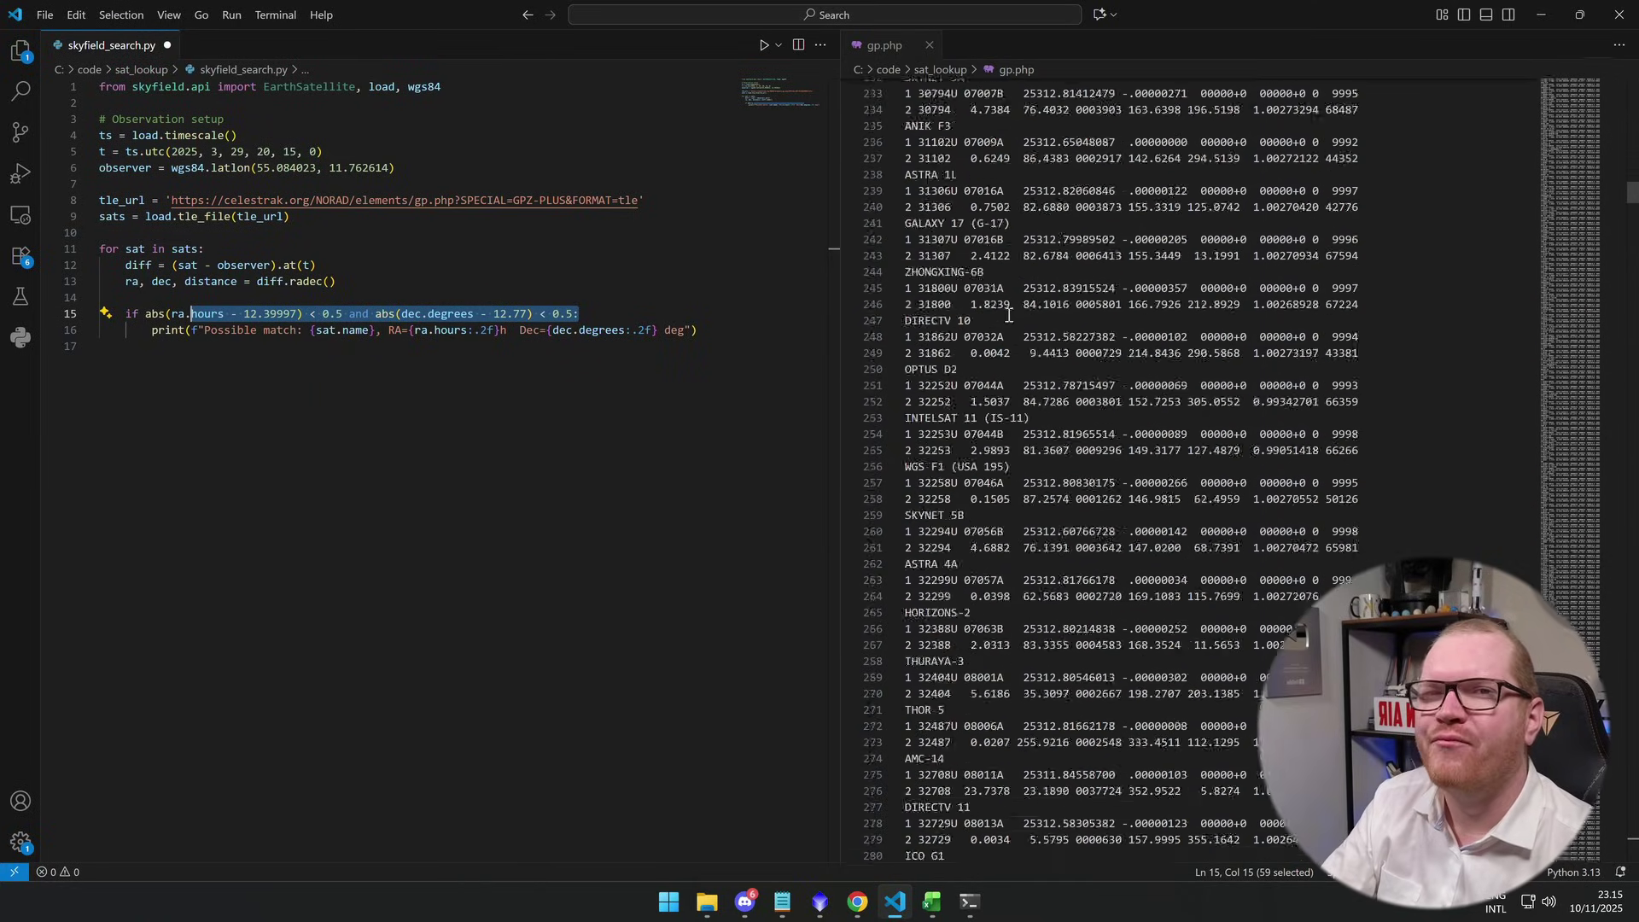
- Bring PixInsight forward and centre the satellite trail crossing the bright galaxy
click(820, 901)
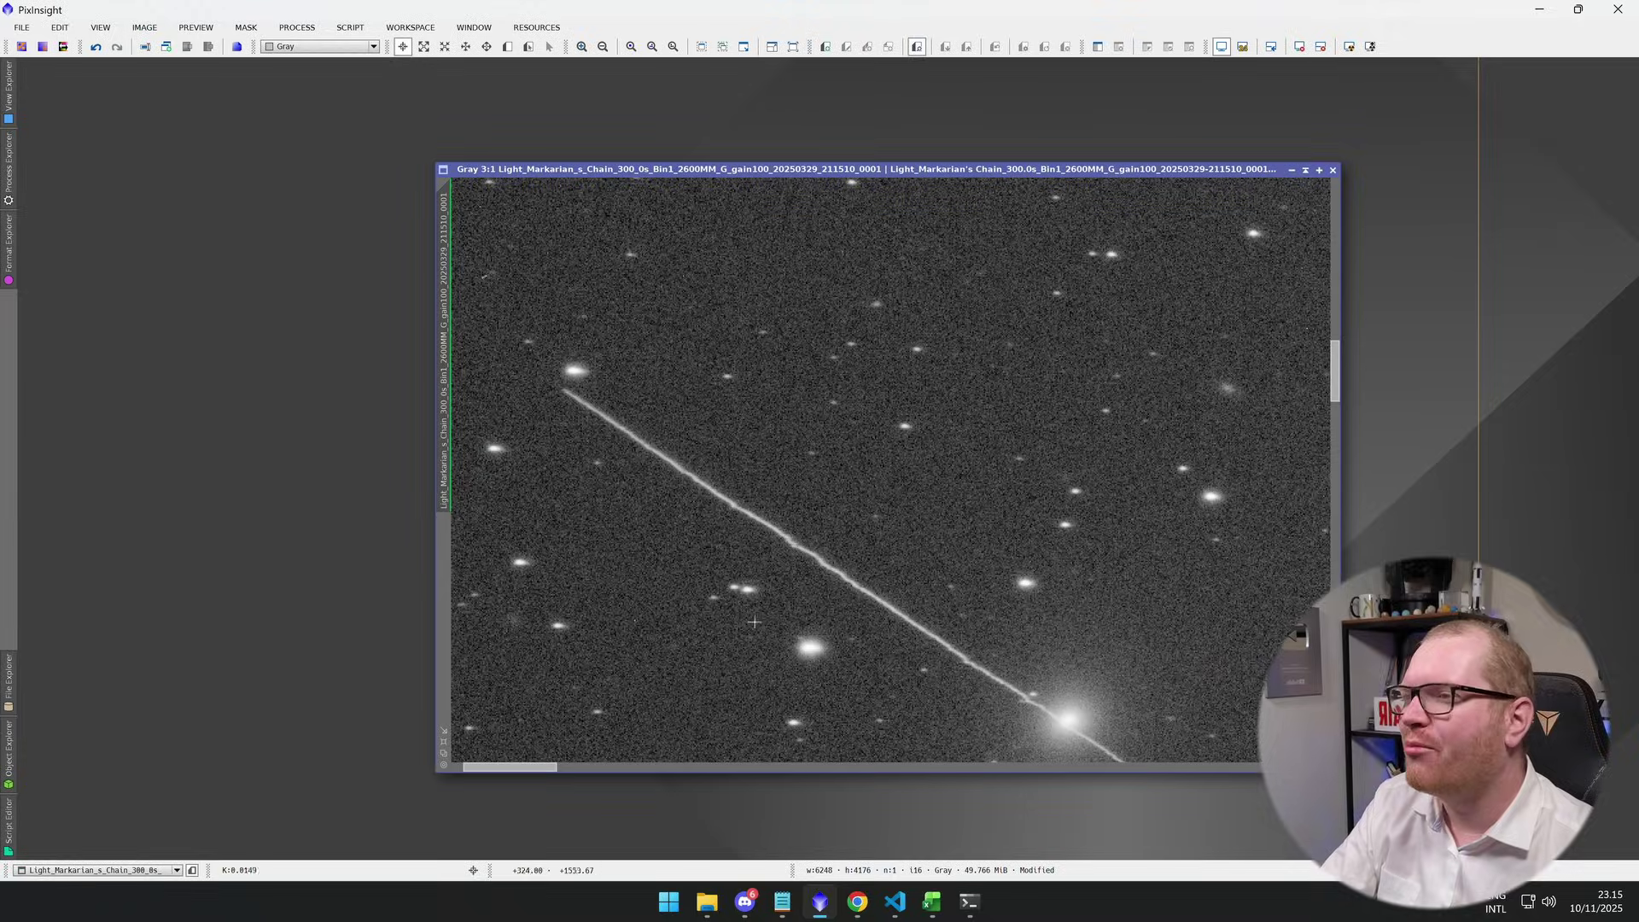
scroll(754, 622, down, 2)
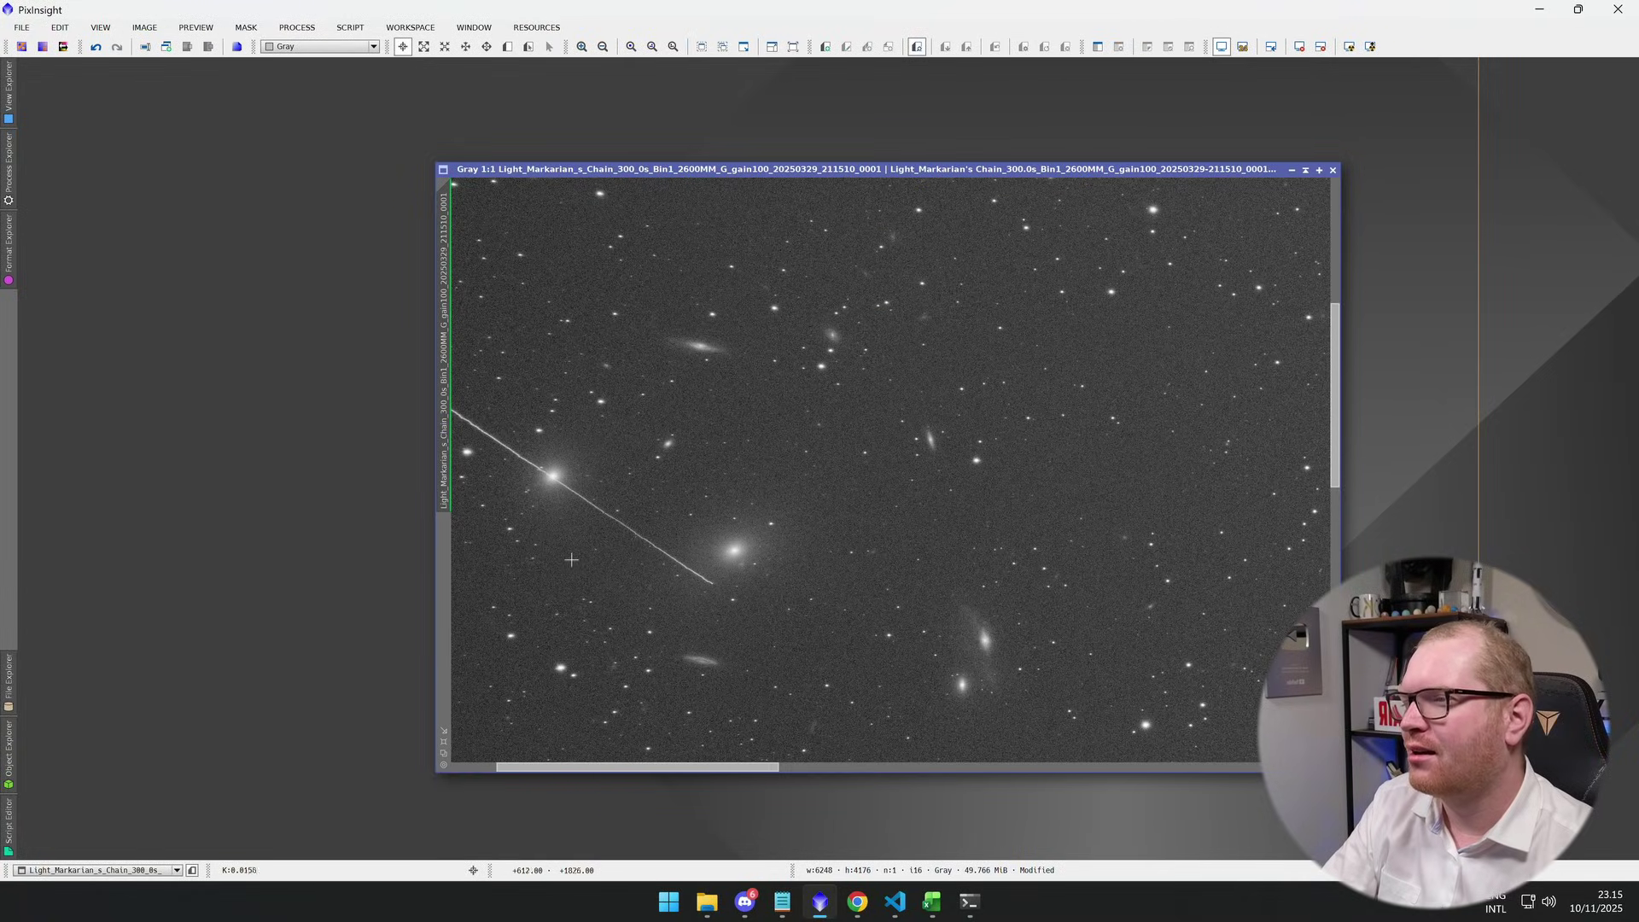
scroll(571, 560, up, 1)
drag(750, 549, 779, 467)
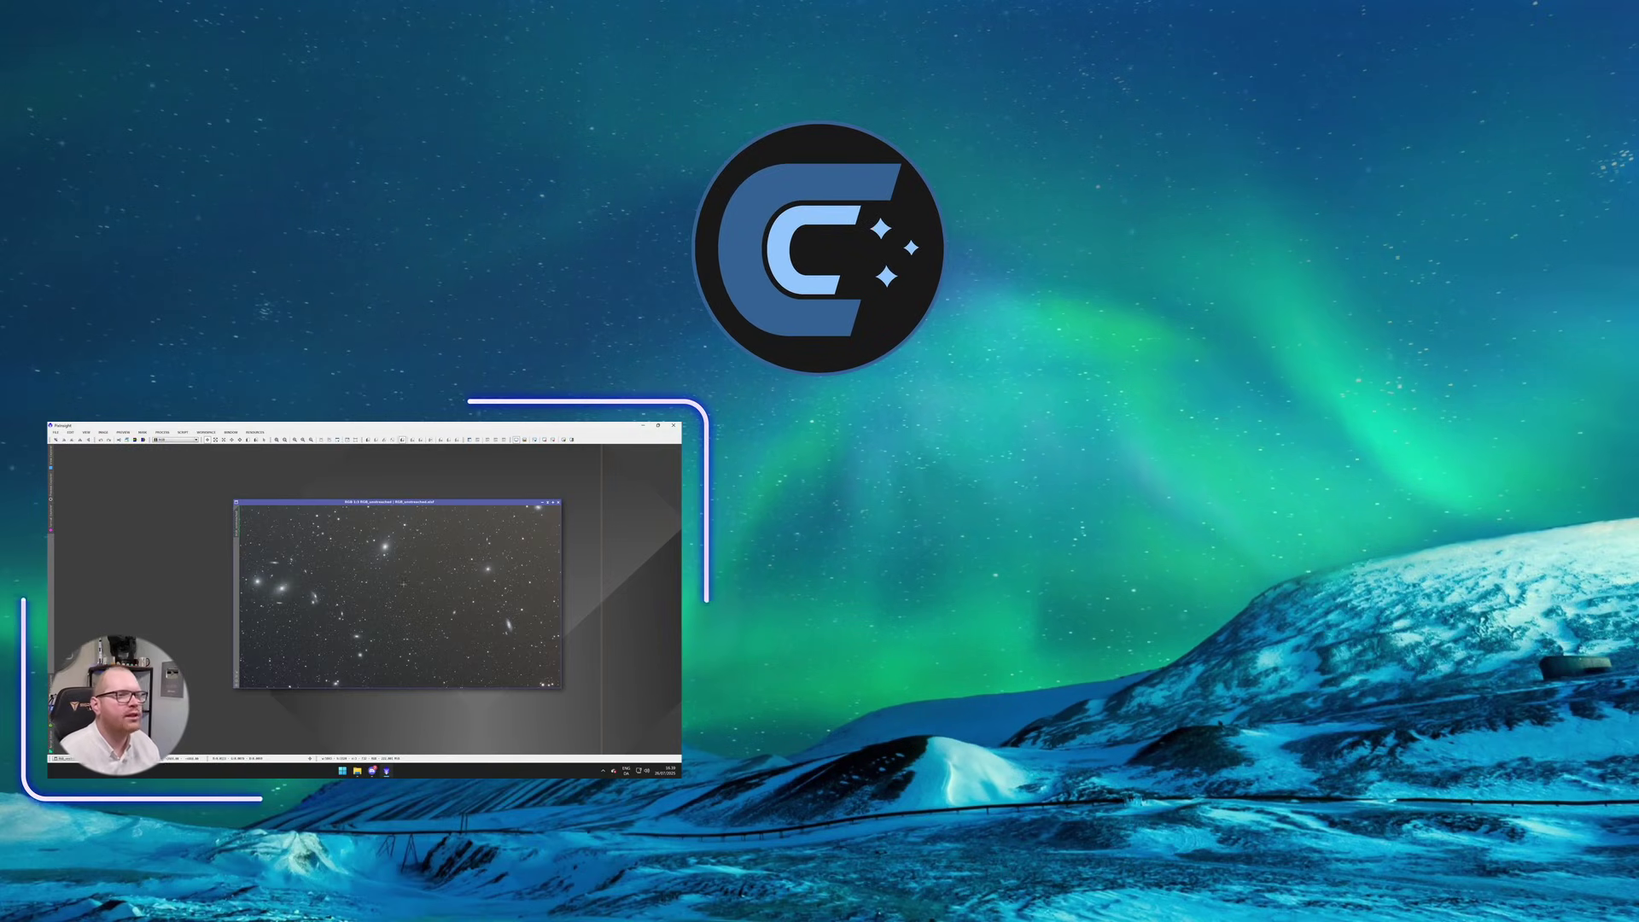
- Shift the image window left, zoom the view, and show the PROCESS menu list
drag(442, 506, 397, 517)
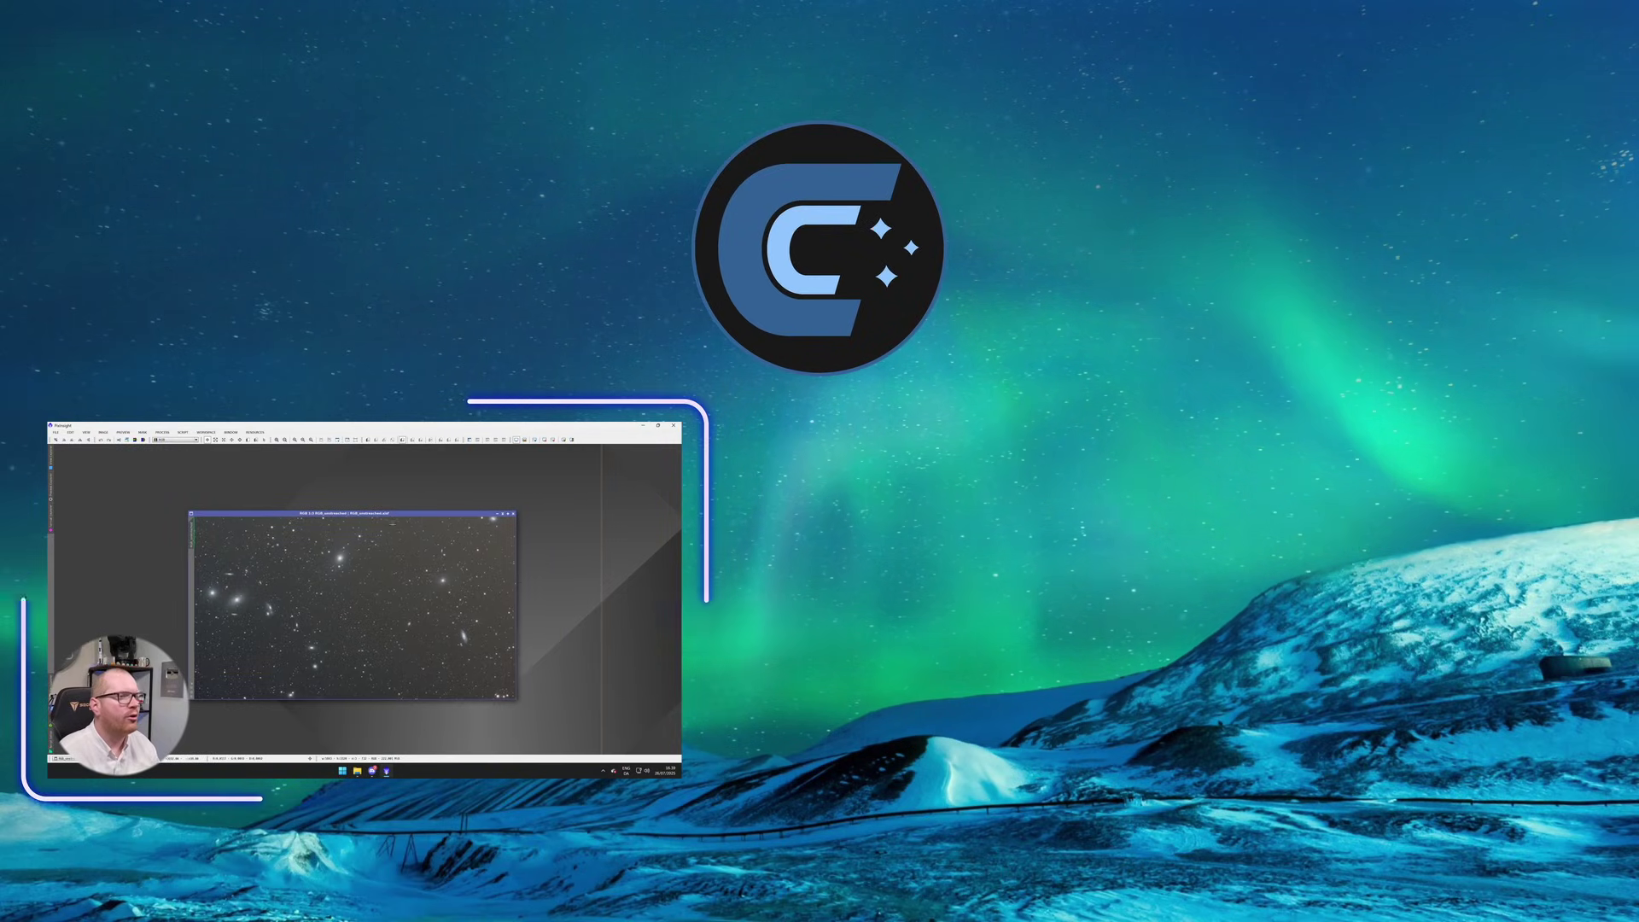
scroll(354, 606, up, 2)
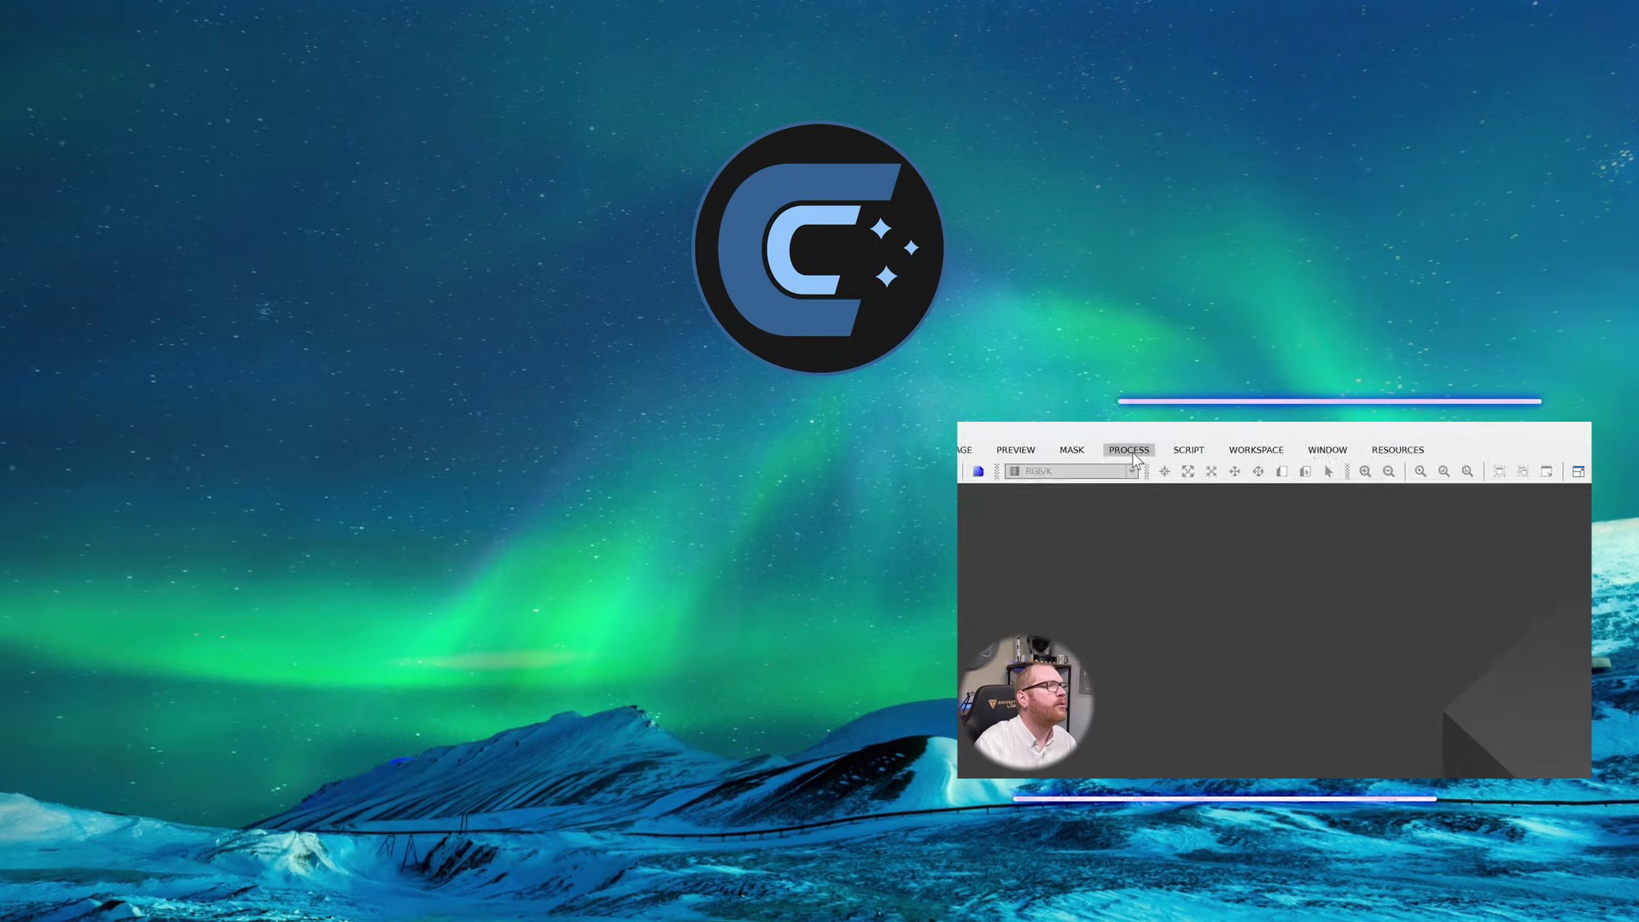
click(1142, 455)
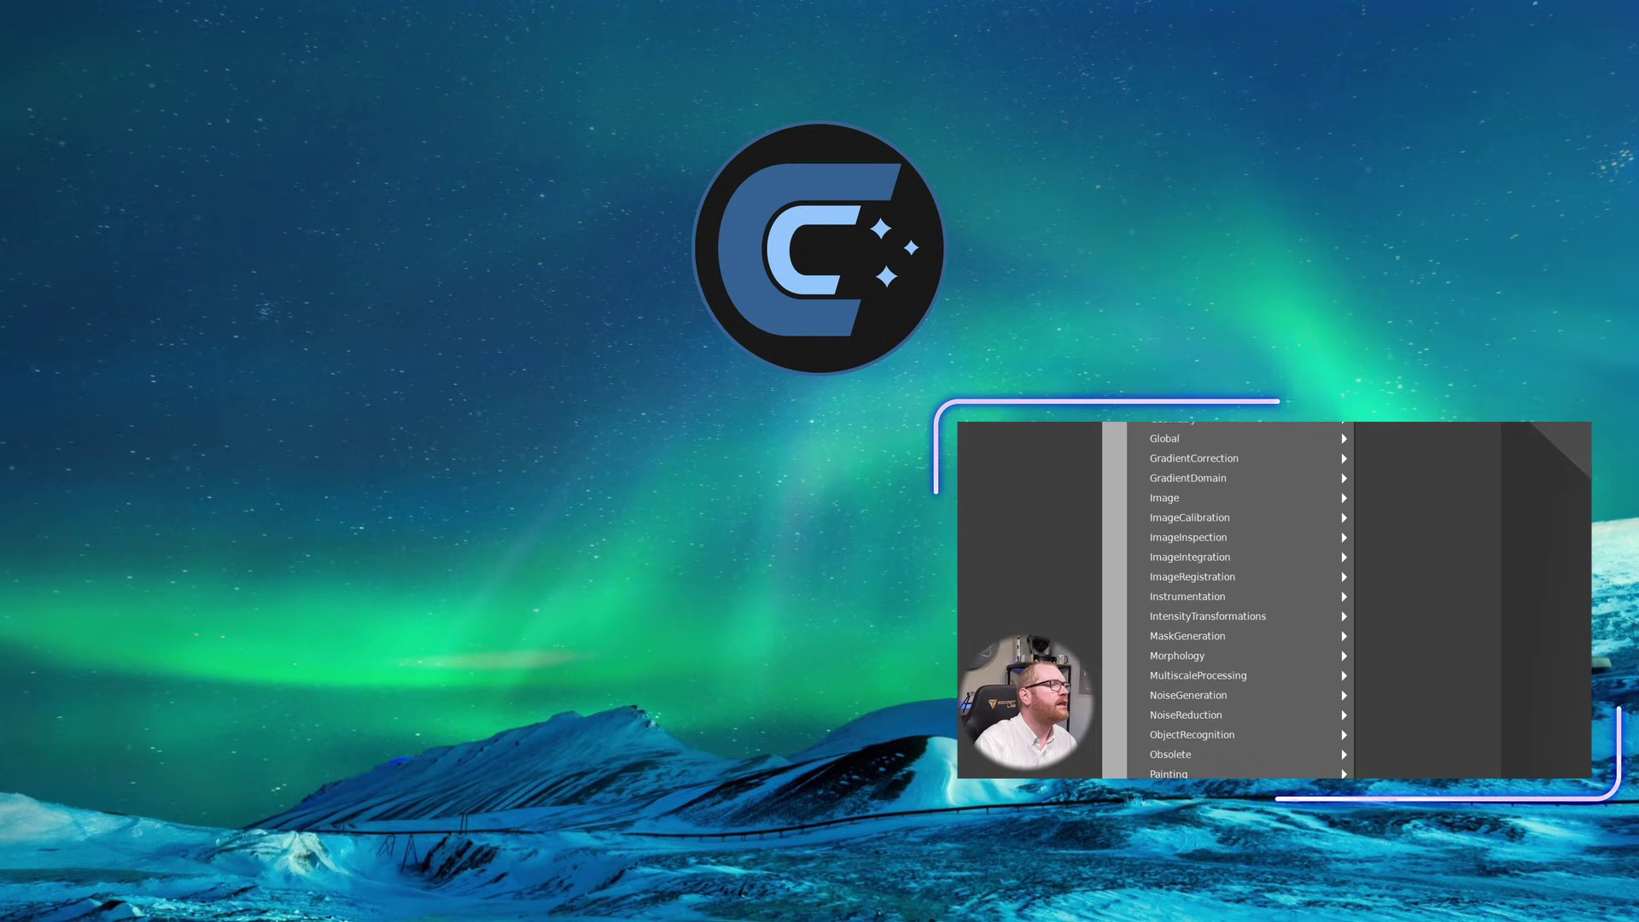
mouse_move(1079, 530)
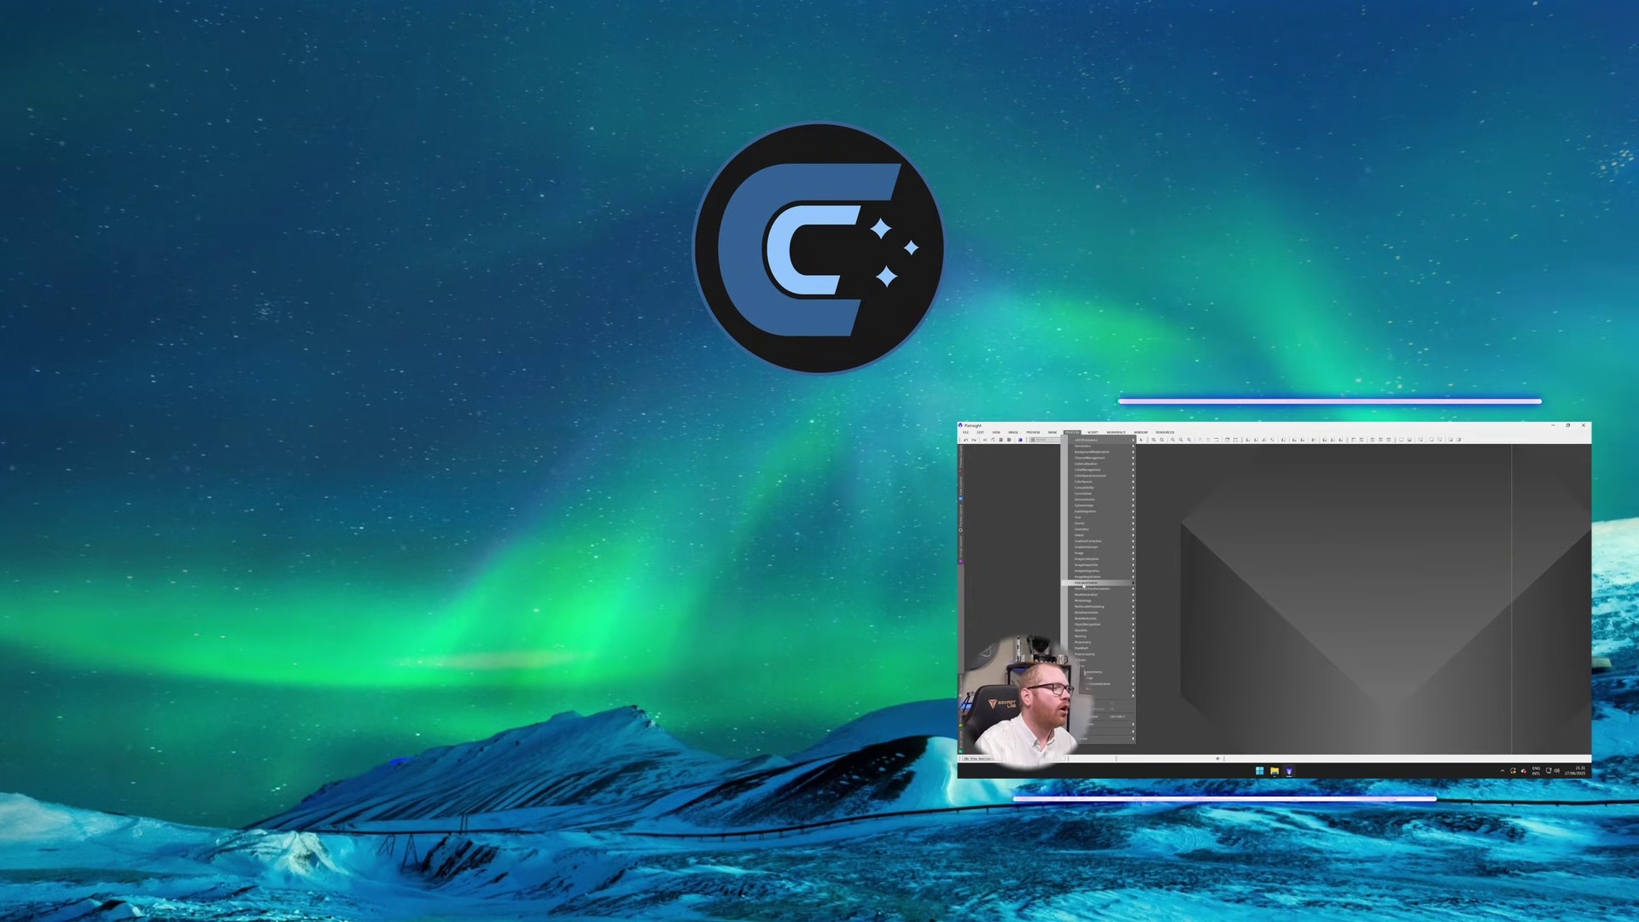